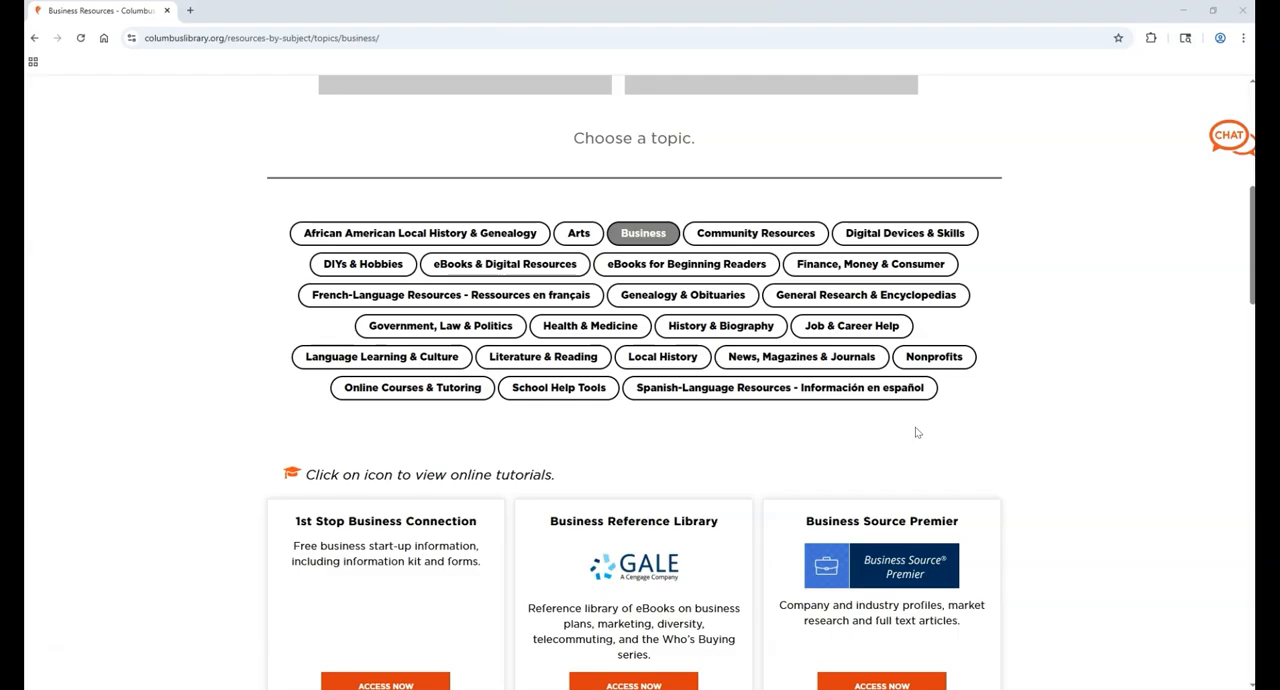
Step: Browse the library's business resources and open SimplyAnalytics
scroll(1060, 451, "down", 5)
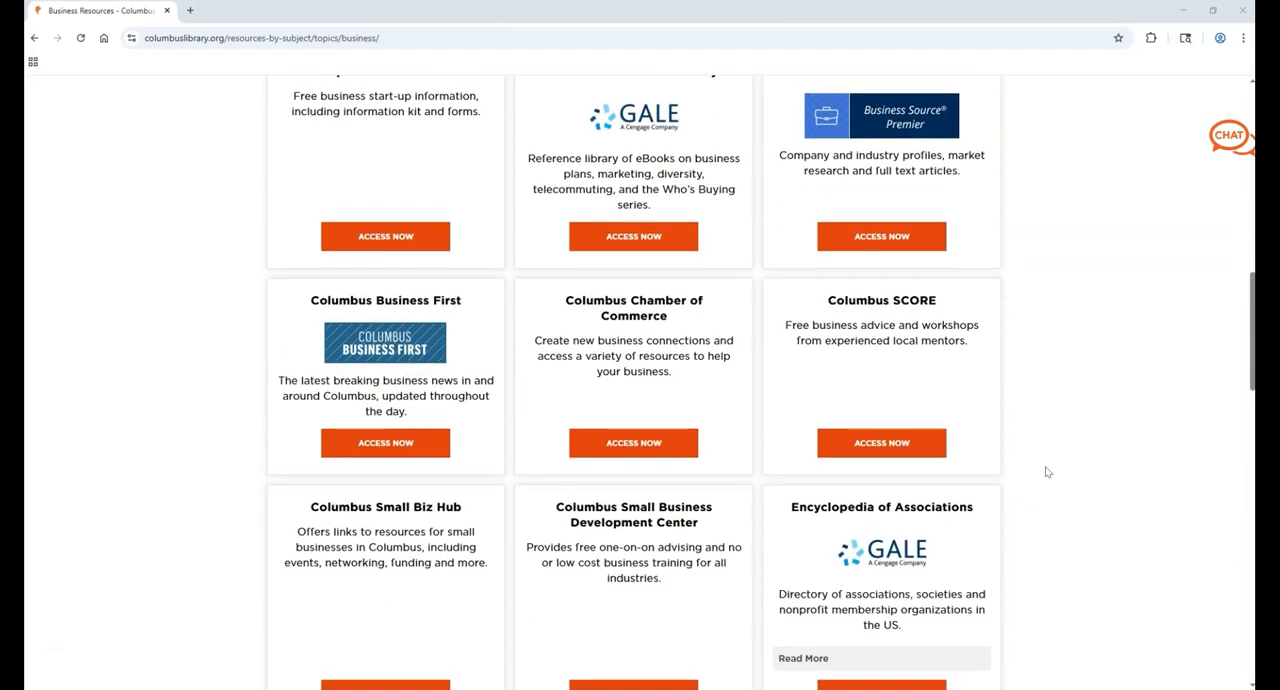
scroll(1047, 471, "down", 7)
scroll(1038, 487, "down", 1)
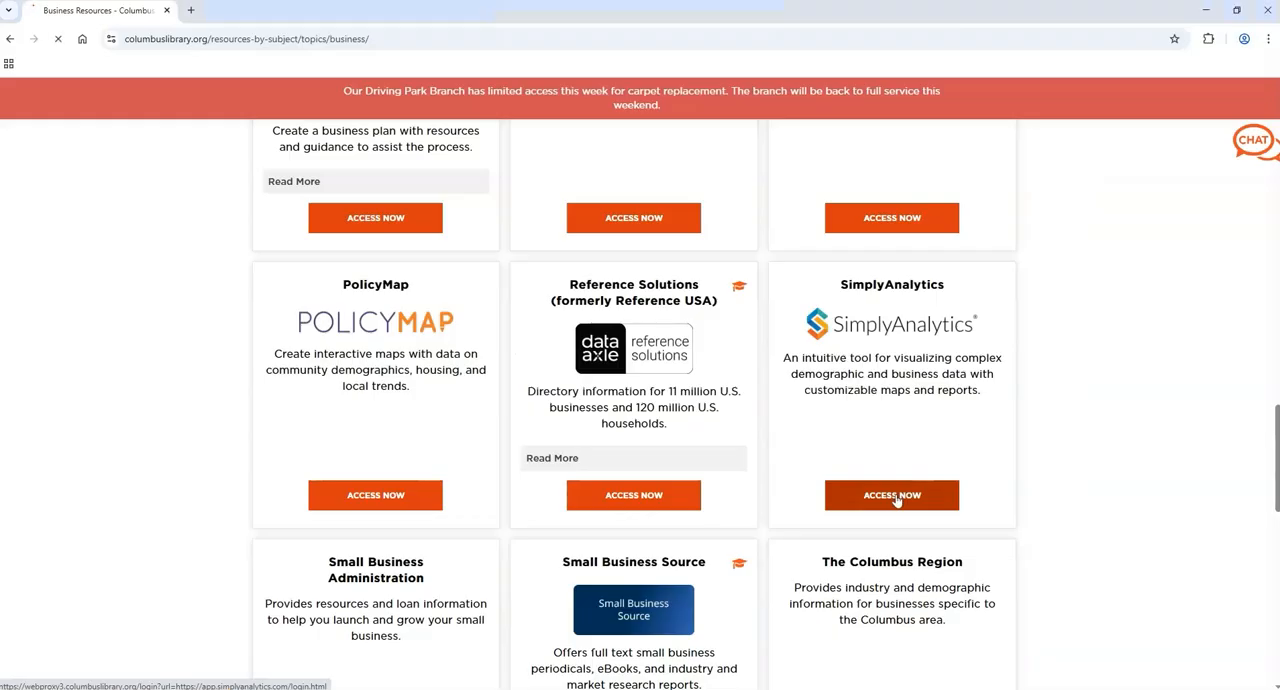
left_click(869, 489)
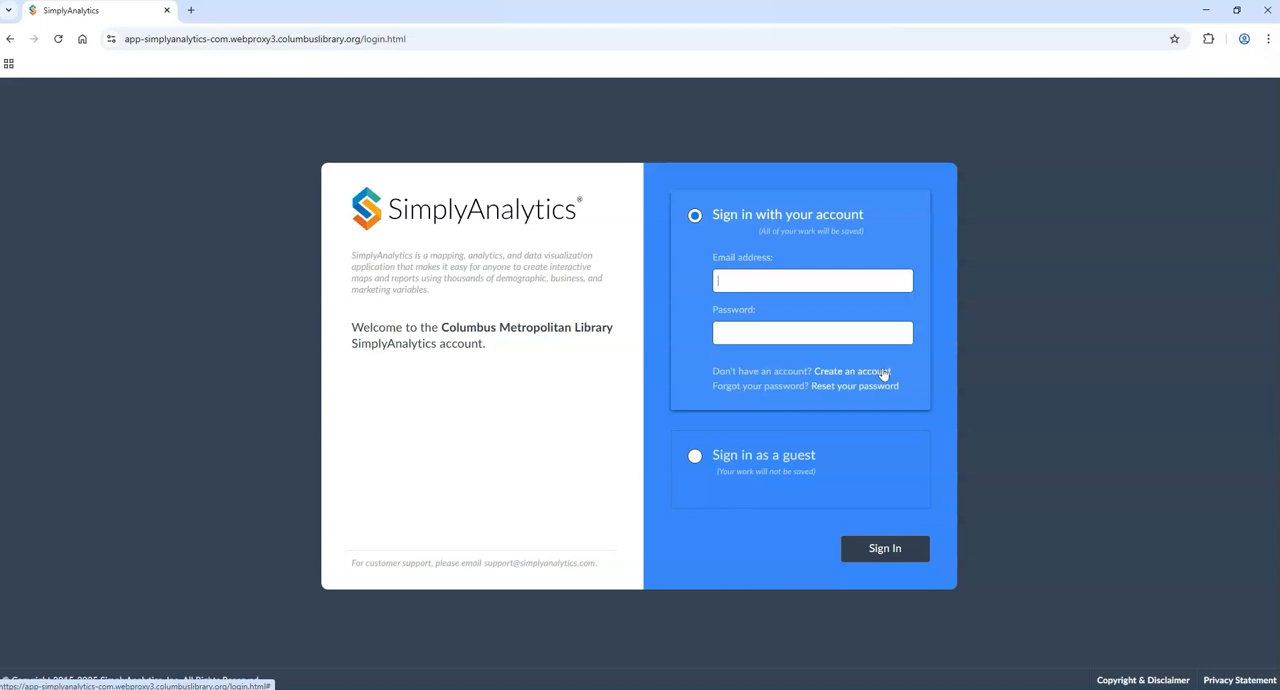
Step: Sign in to SimplyAnalytics as a guest and dismiss the introductory tour
left_click(696, 458)
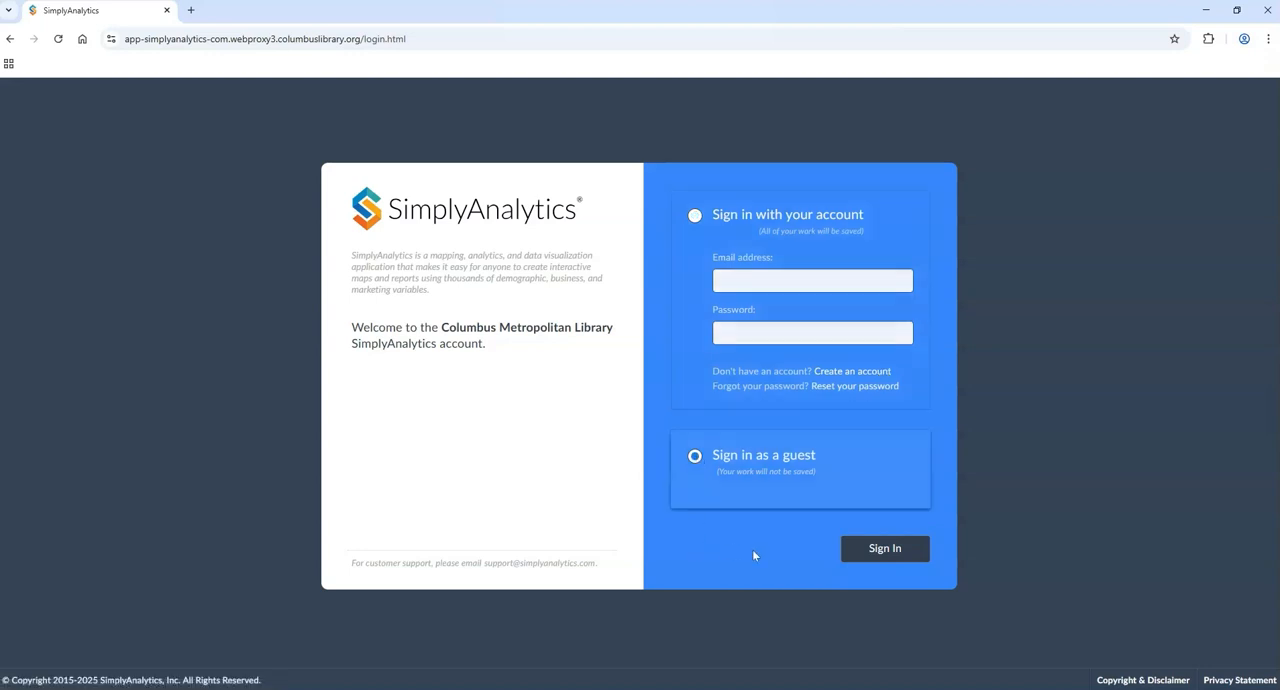
left_click(886, 551)
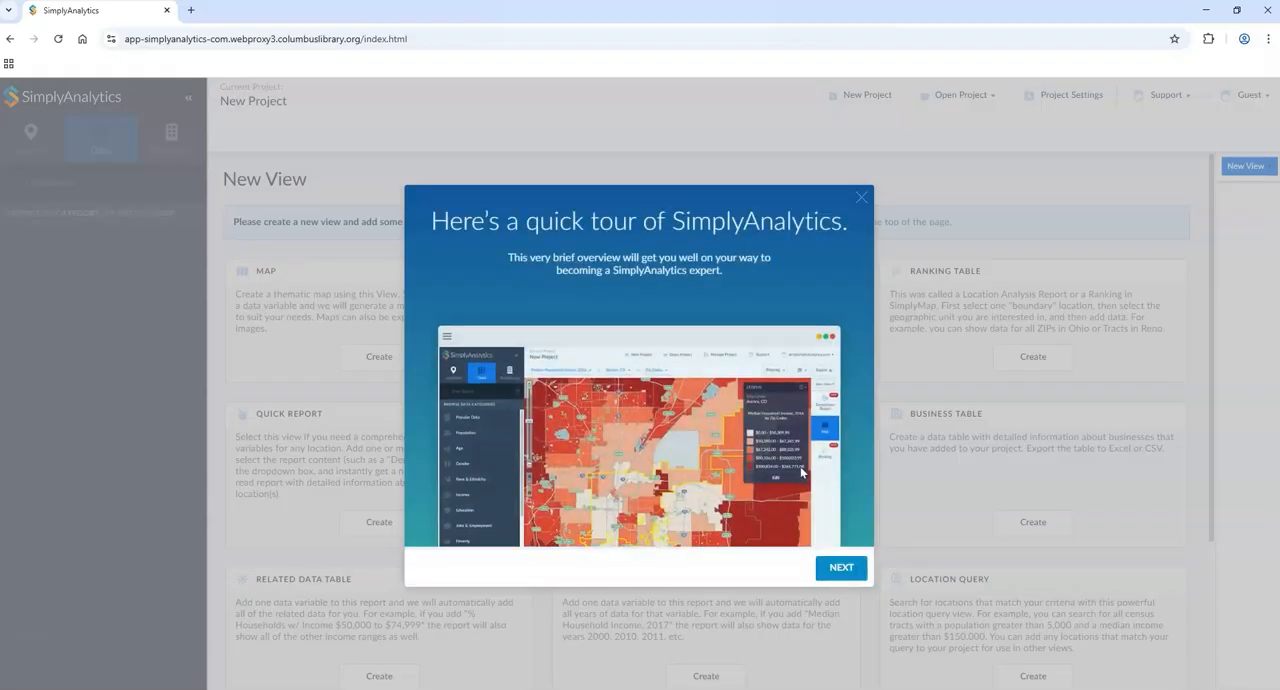
left_click(861, 201)
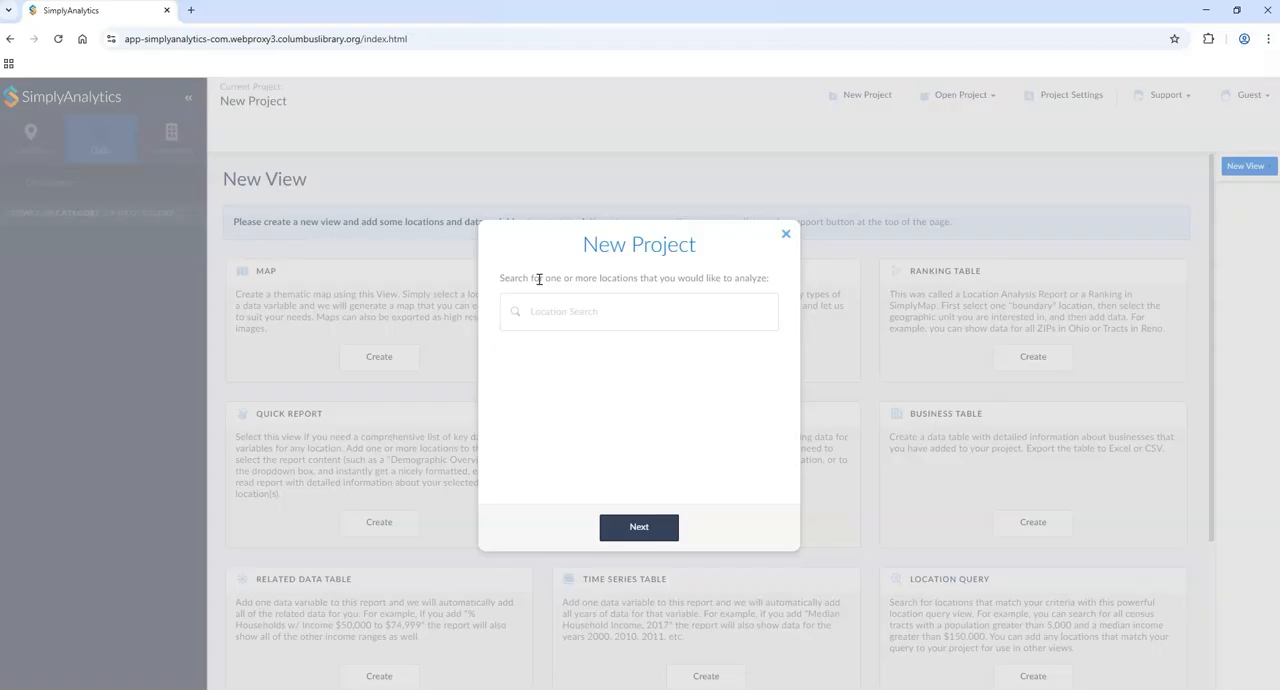
Step: Add the zip code 43230, the city Columbus, OH, the state Ohio and USA as the new project's locations
left_click(570, 318)
type("43230")
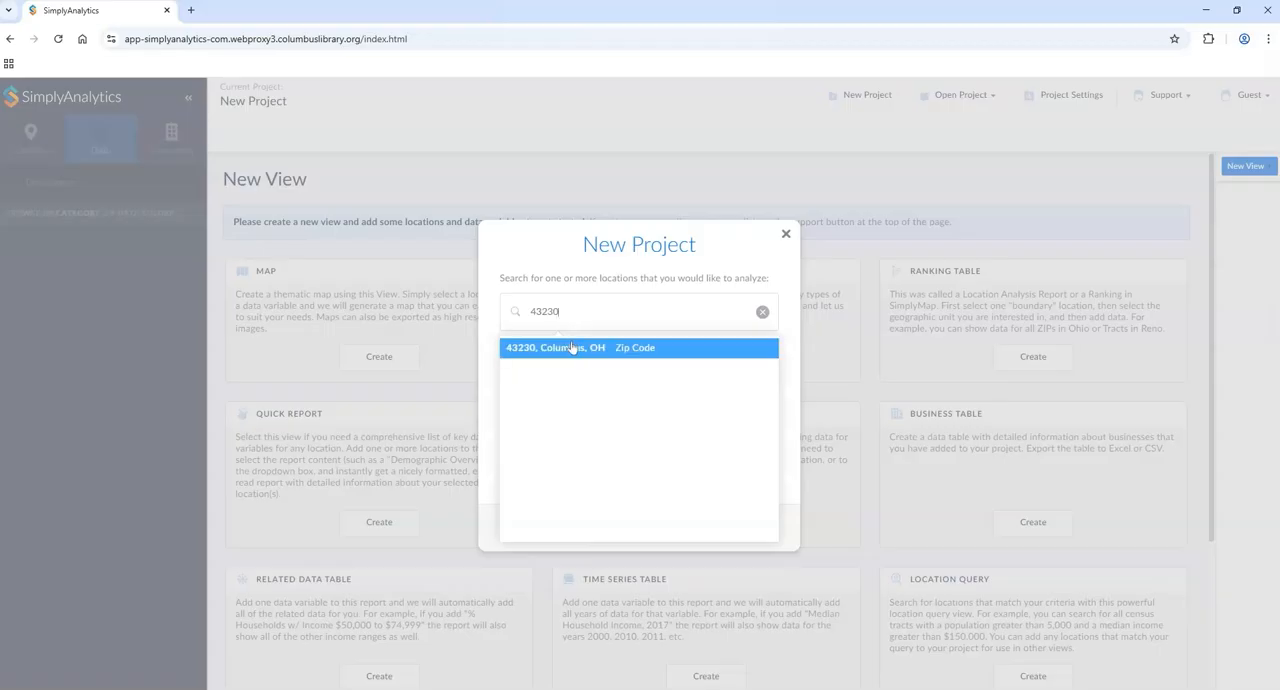
left_click(572, 348)
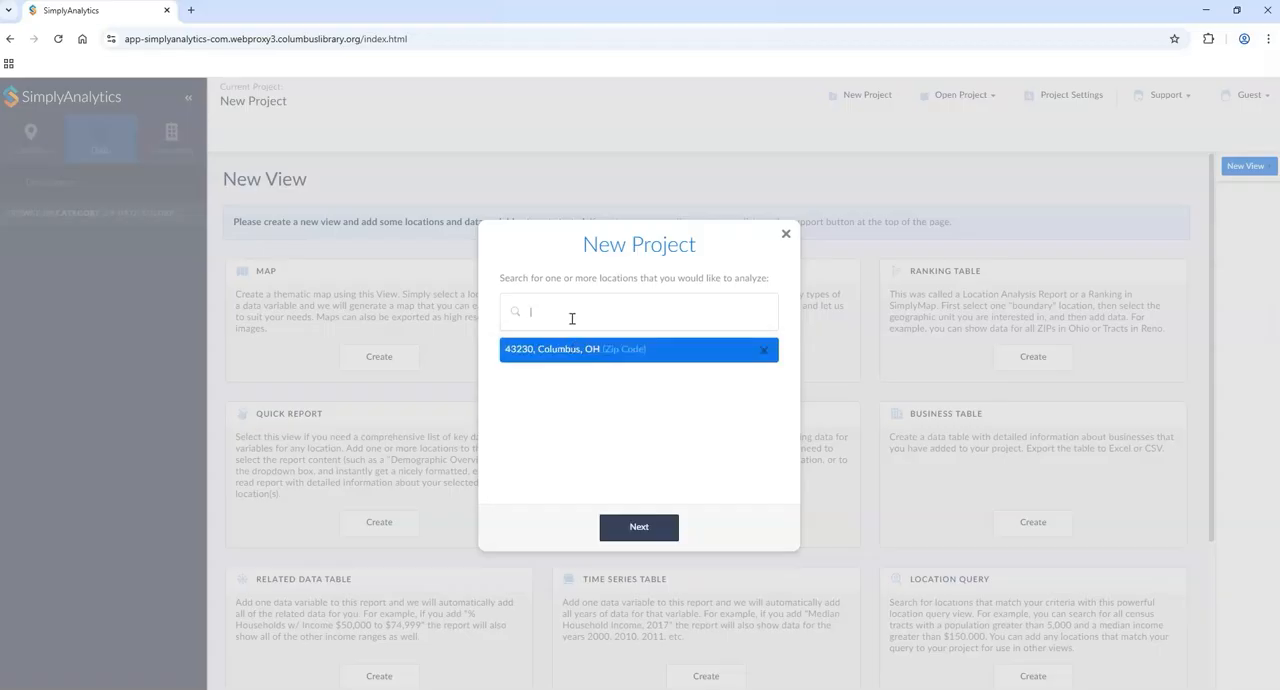
type("Columbus")
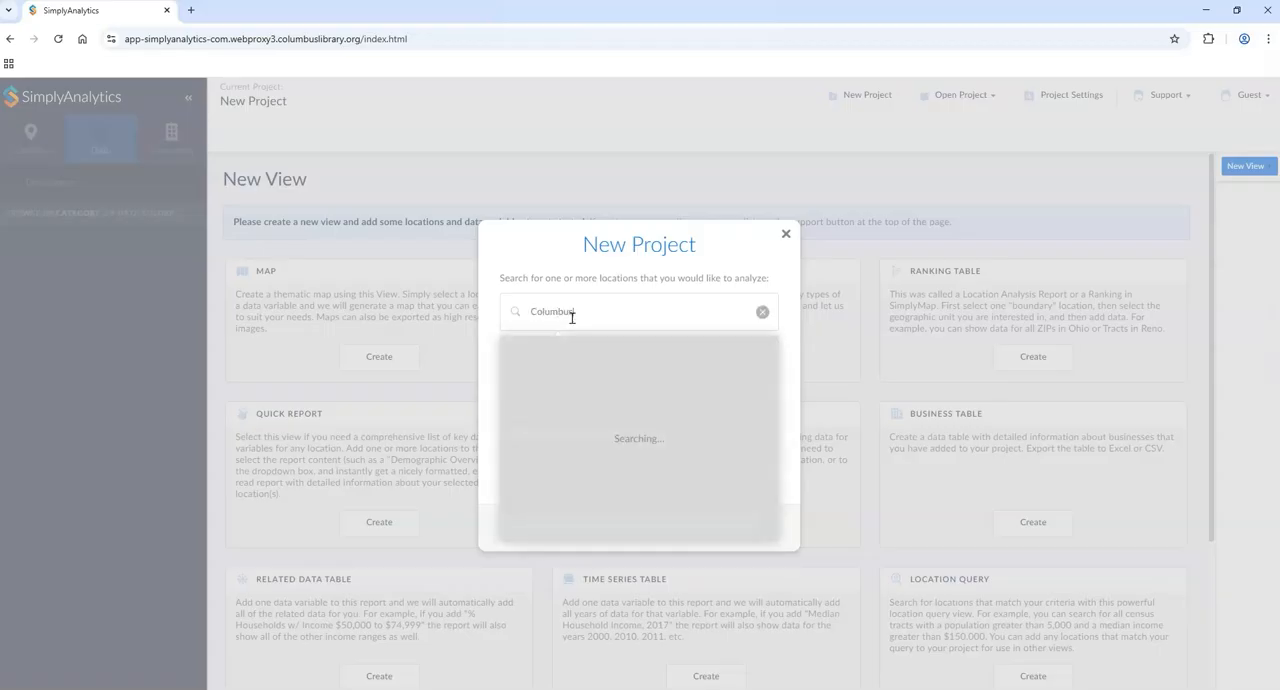
left_click(569, 347)
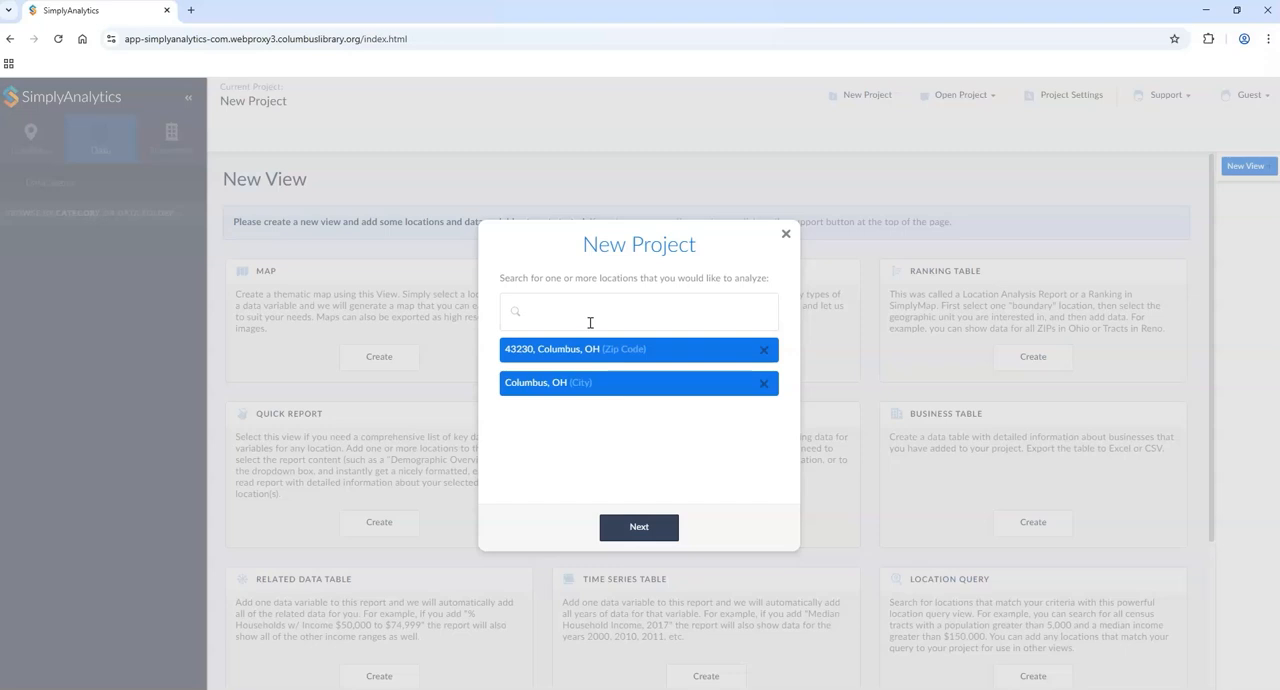
type("Ohio")
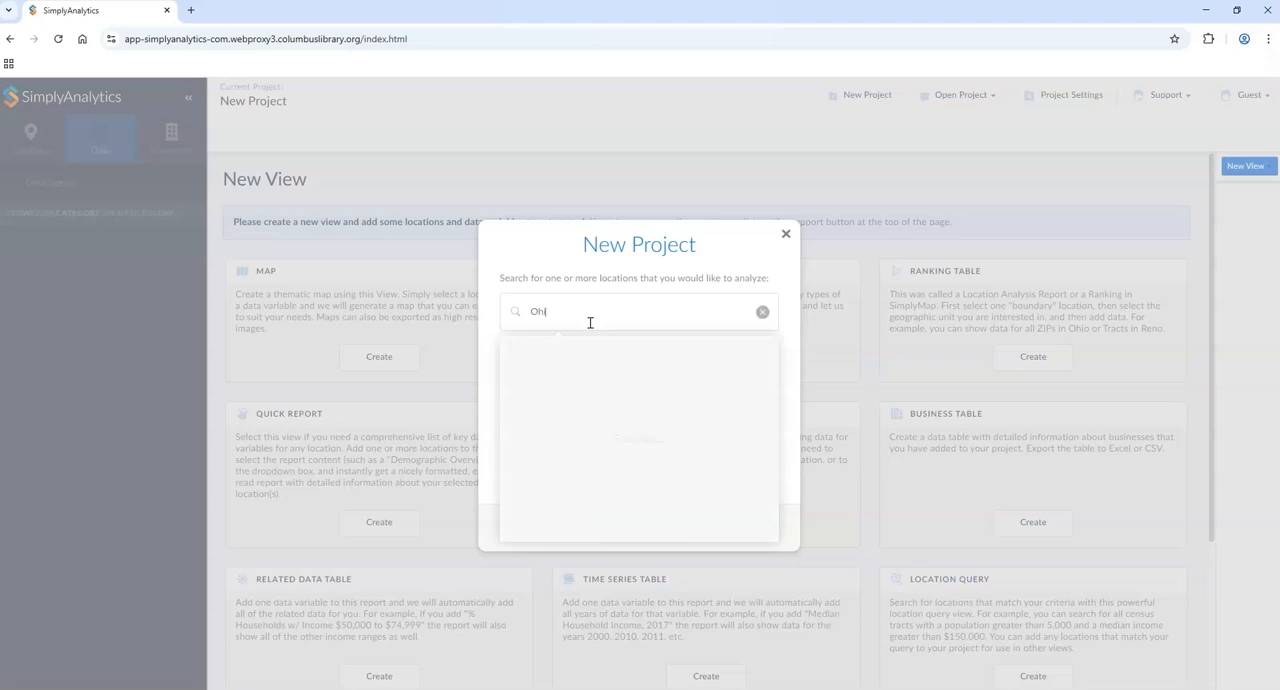
key("Return")
type("USA")
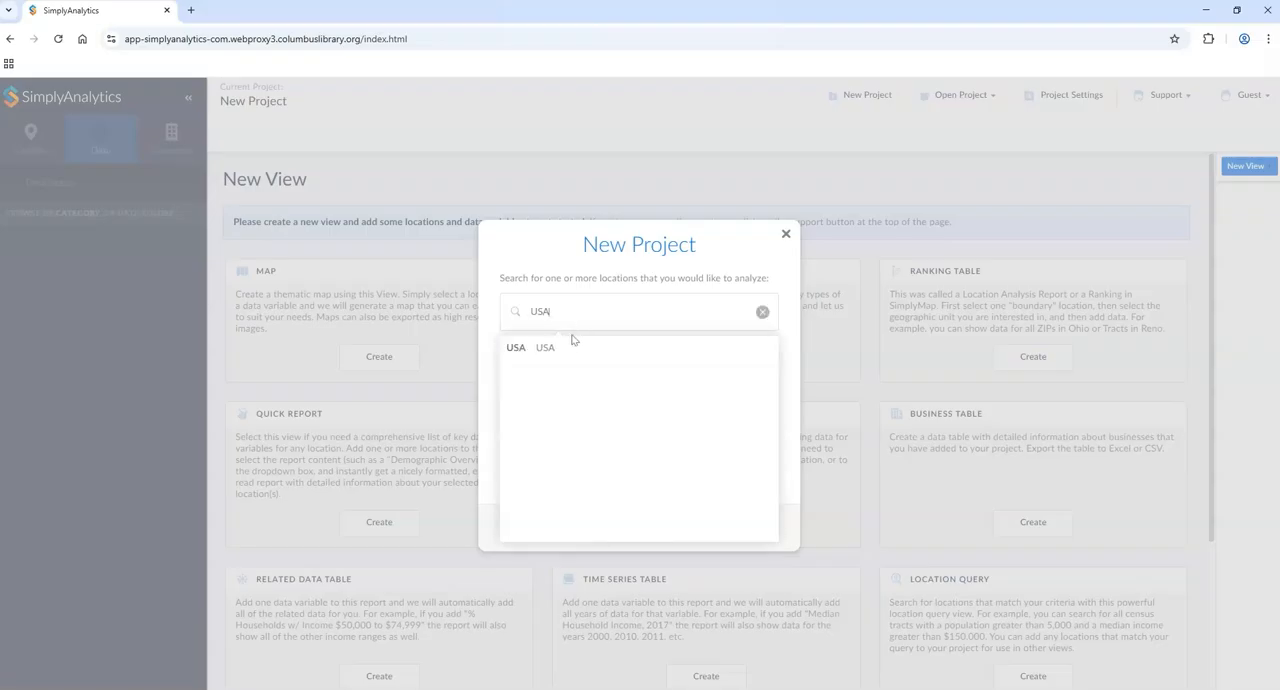
left_click(565, 346)
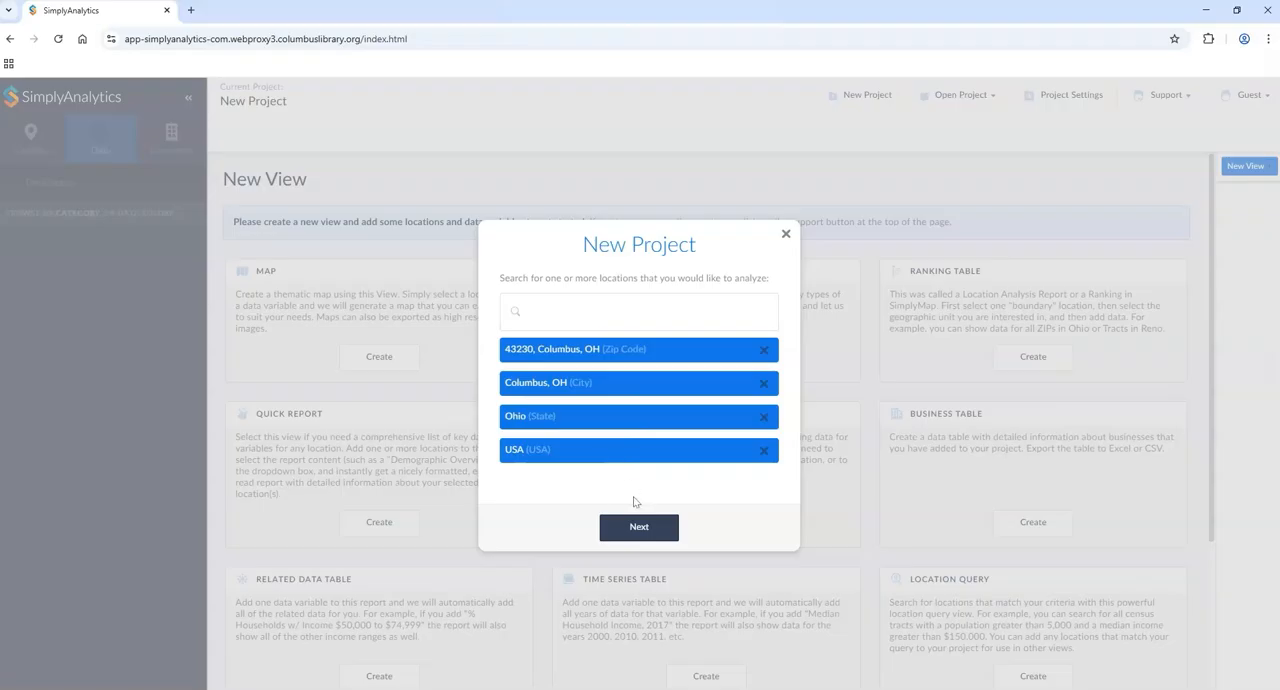
Step: Continue to the seed variables, add Per Capita Income to the selection and create the project
left_click(640, 530)
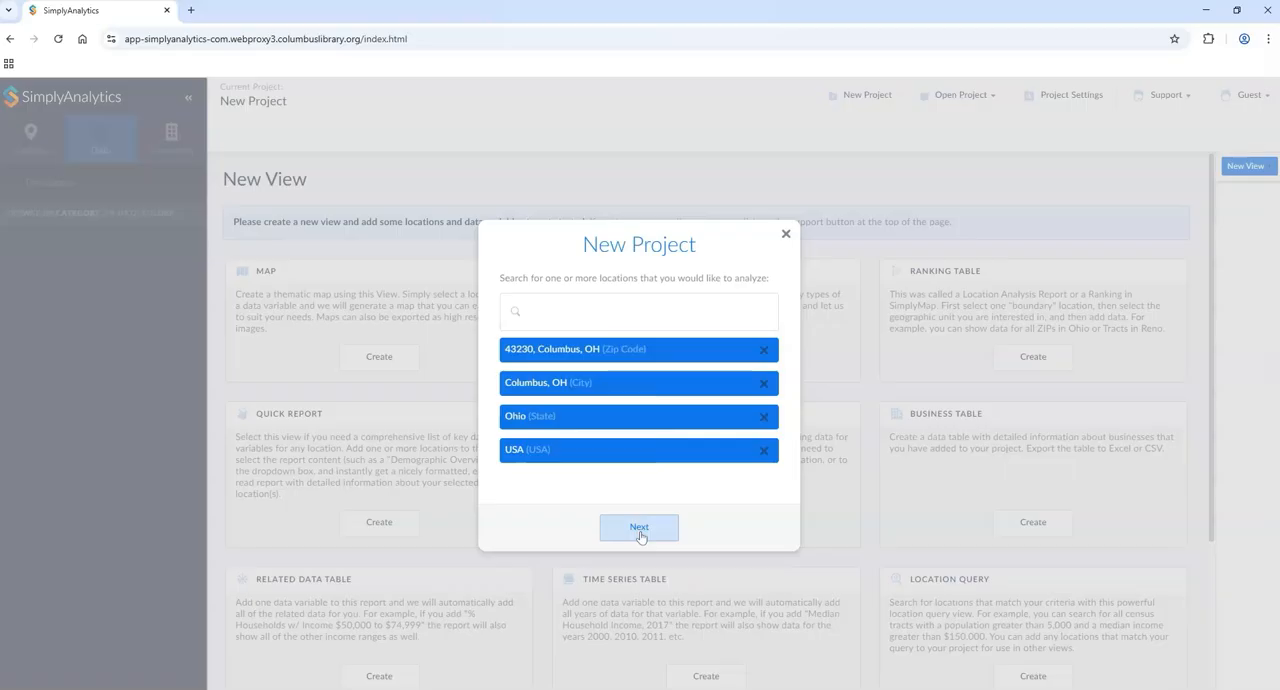
left_click(641, 535)
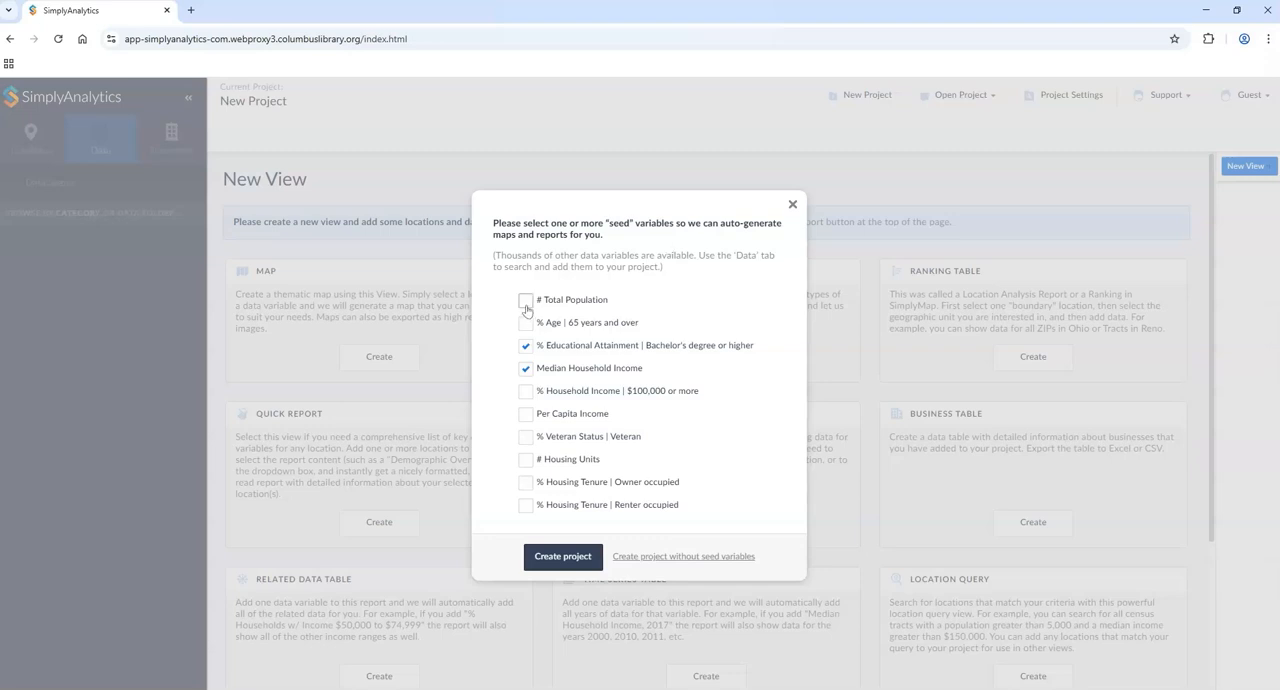
left_click(524, 415)
left_click(527, 561)
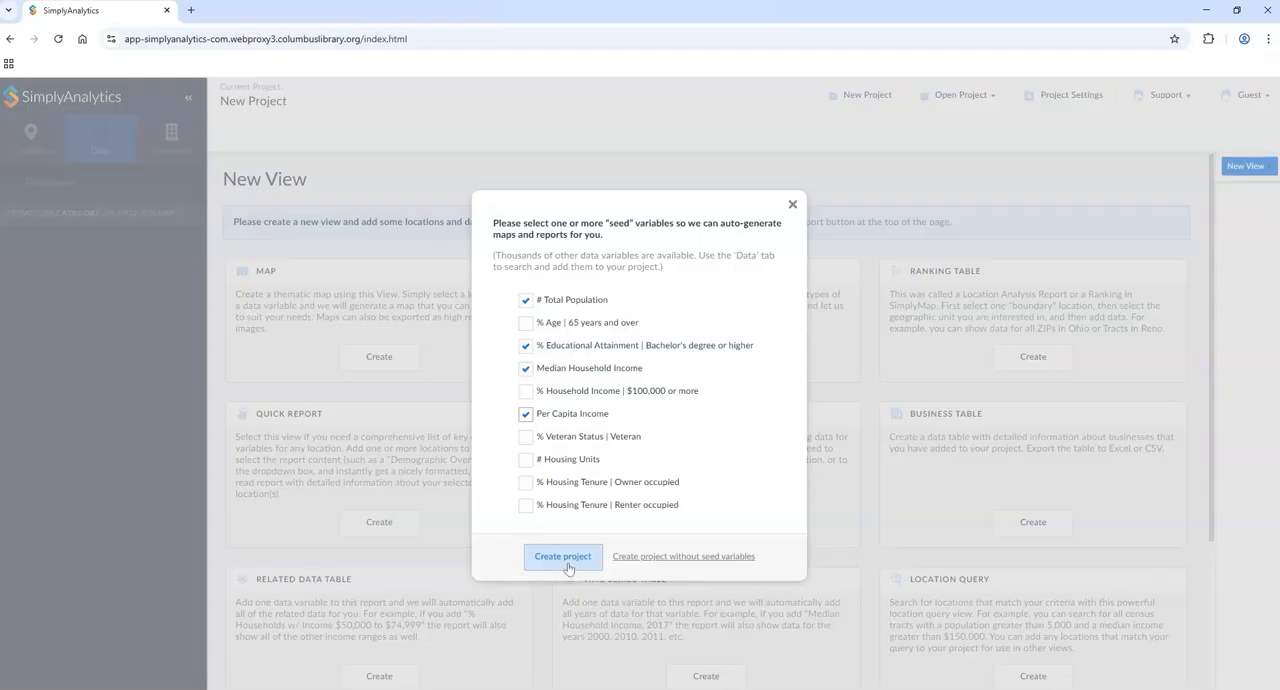
left_click(565, 562)
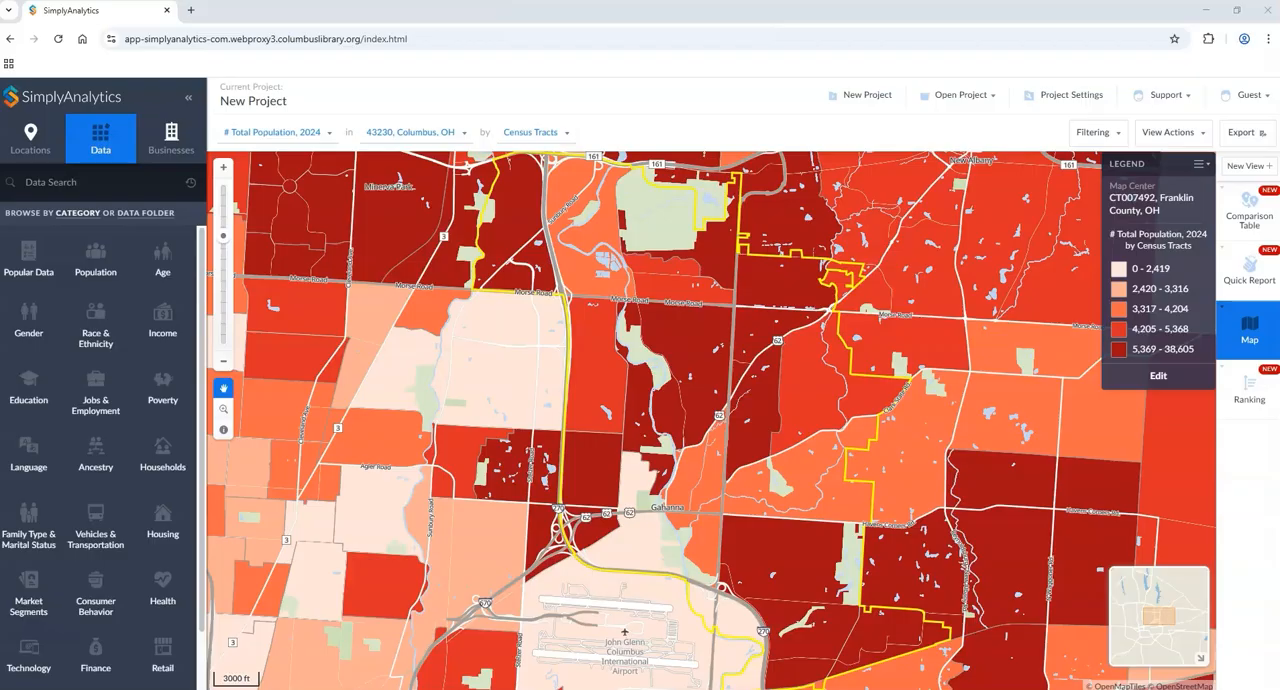
Step: Open the comparison table and add the 2029 projection of # Total Population to it
left_click(1243, 222)
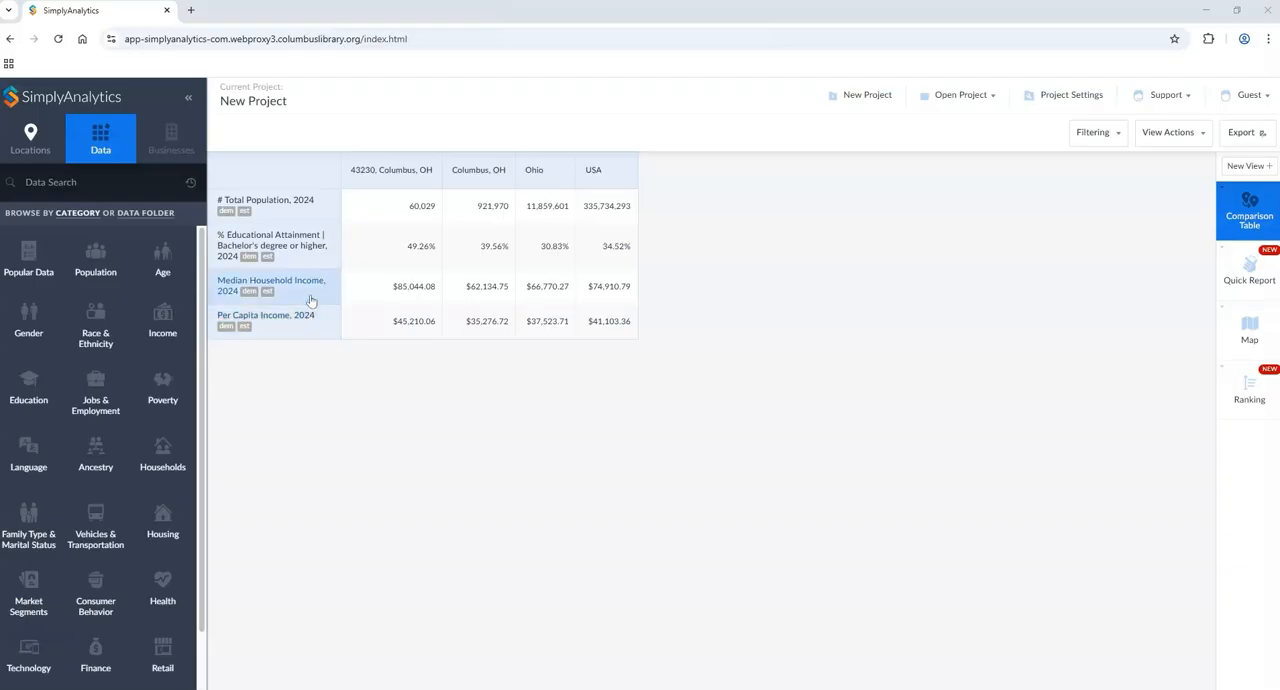
left_click(274, 206)
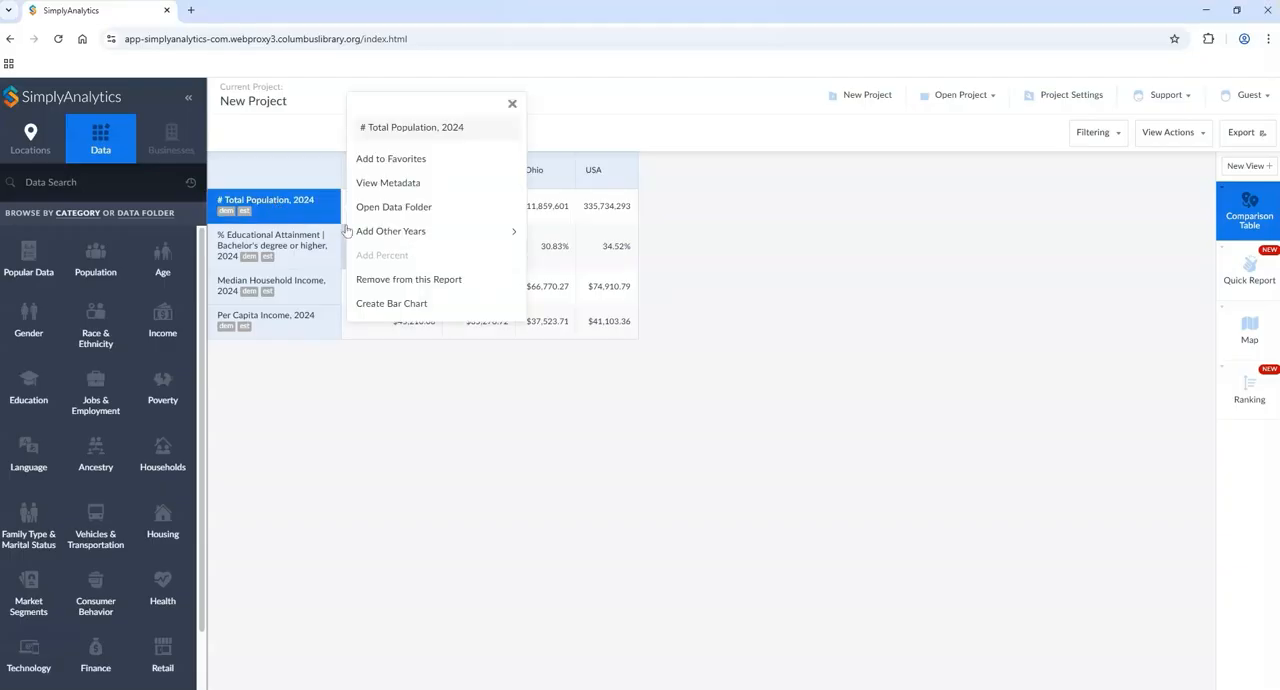
left_click(398, 237)
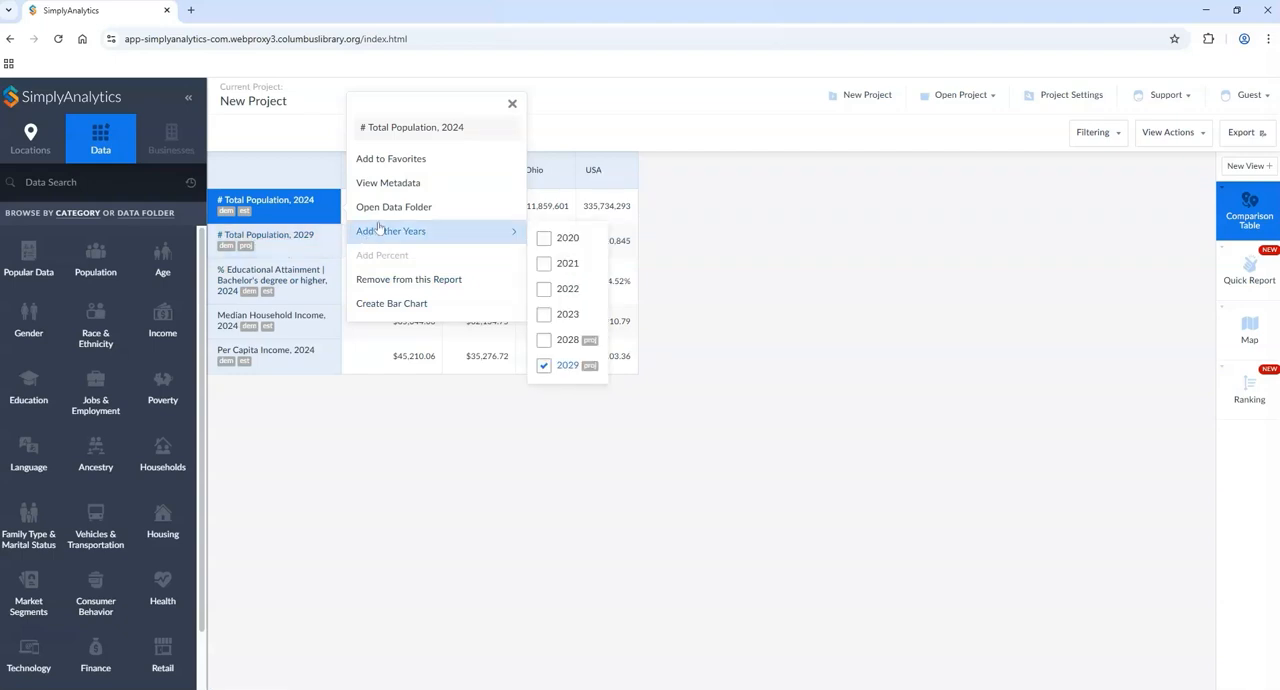
Step: Read the variable metadata of # Total Population, 2024 through to its data source, and close it
left_click(388, 185)
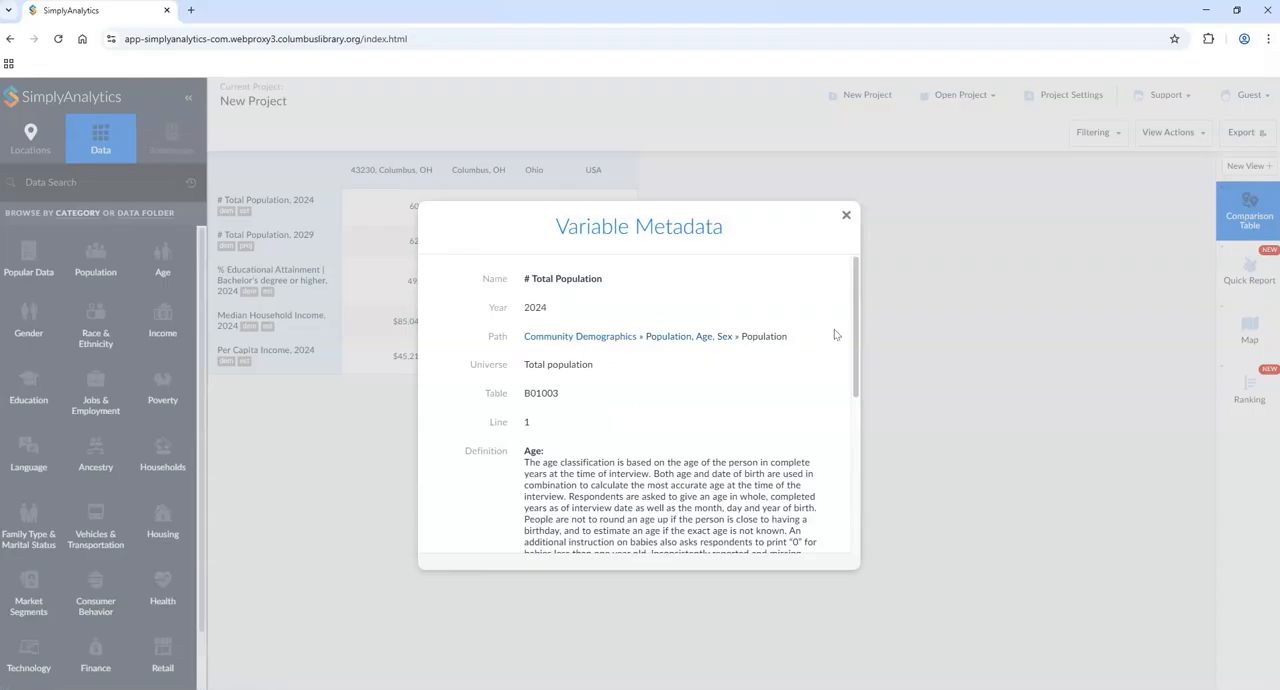
left_click_drag(856, 316, 856, 399)
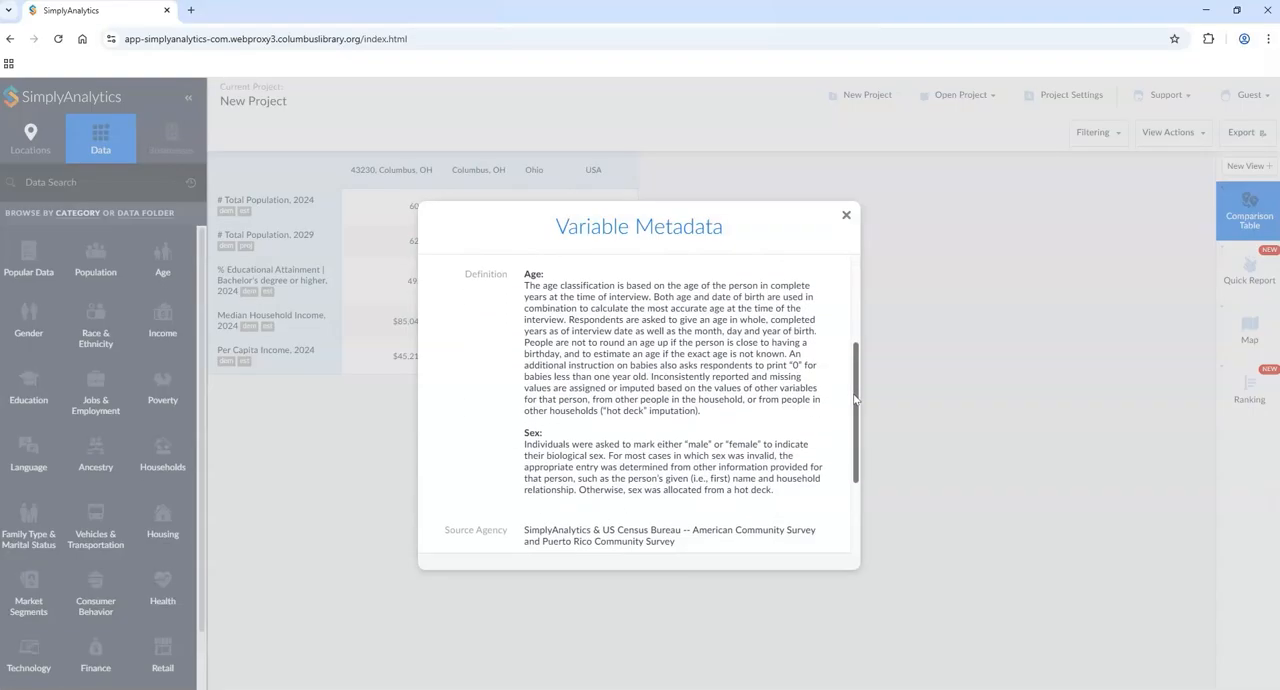
scroll(600, 320, "down", 2)
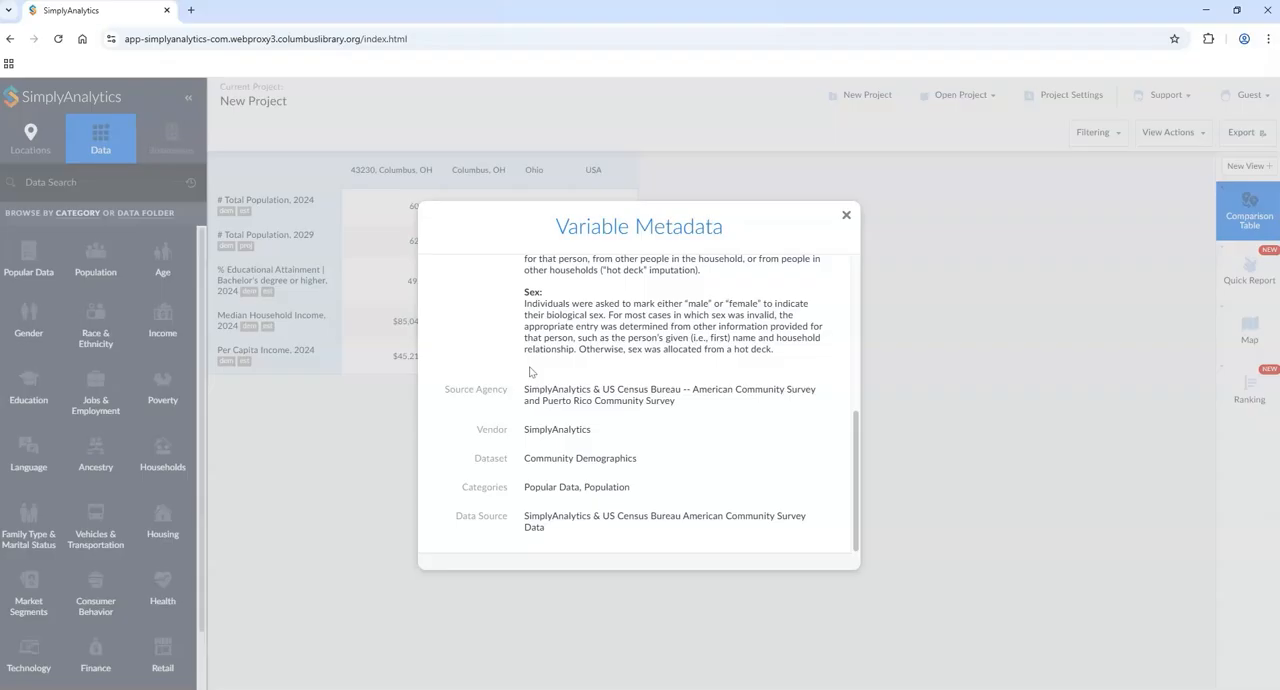
left_click(846, 215)
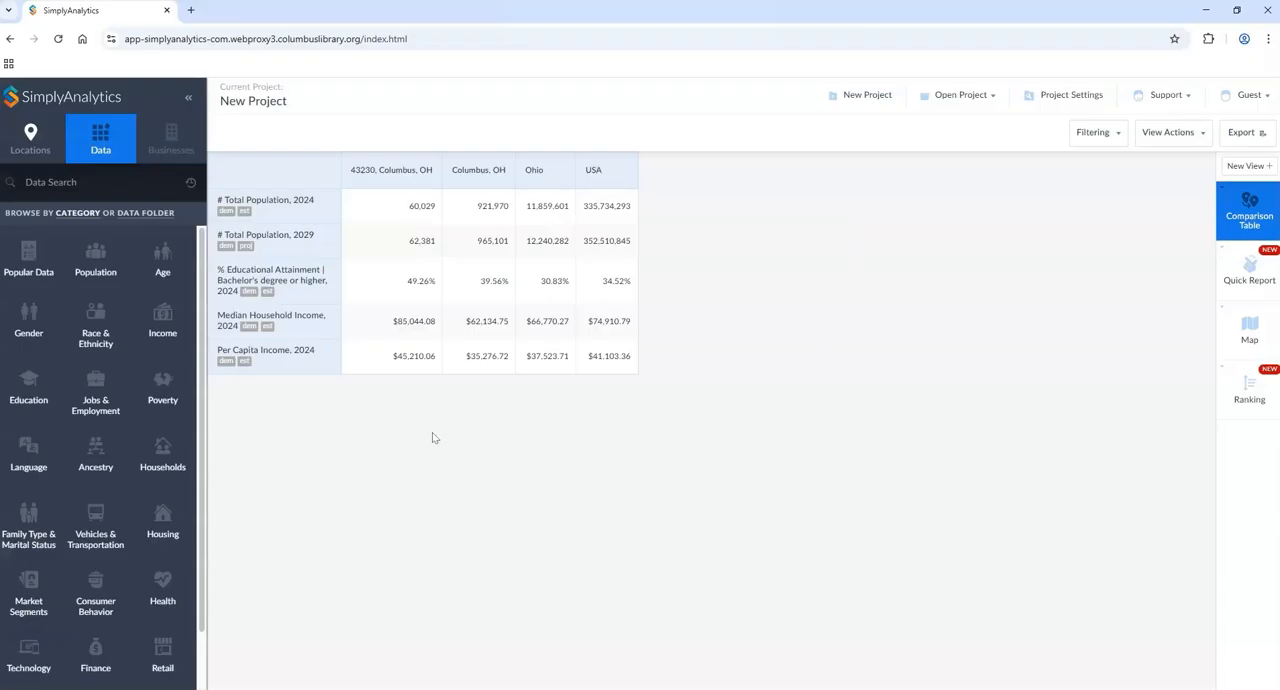
left_click(278, 204)
left_click(394, 233)
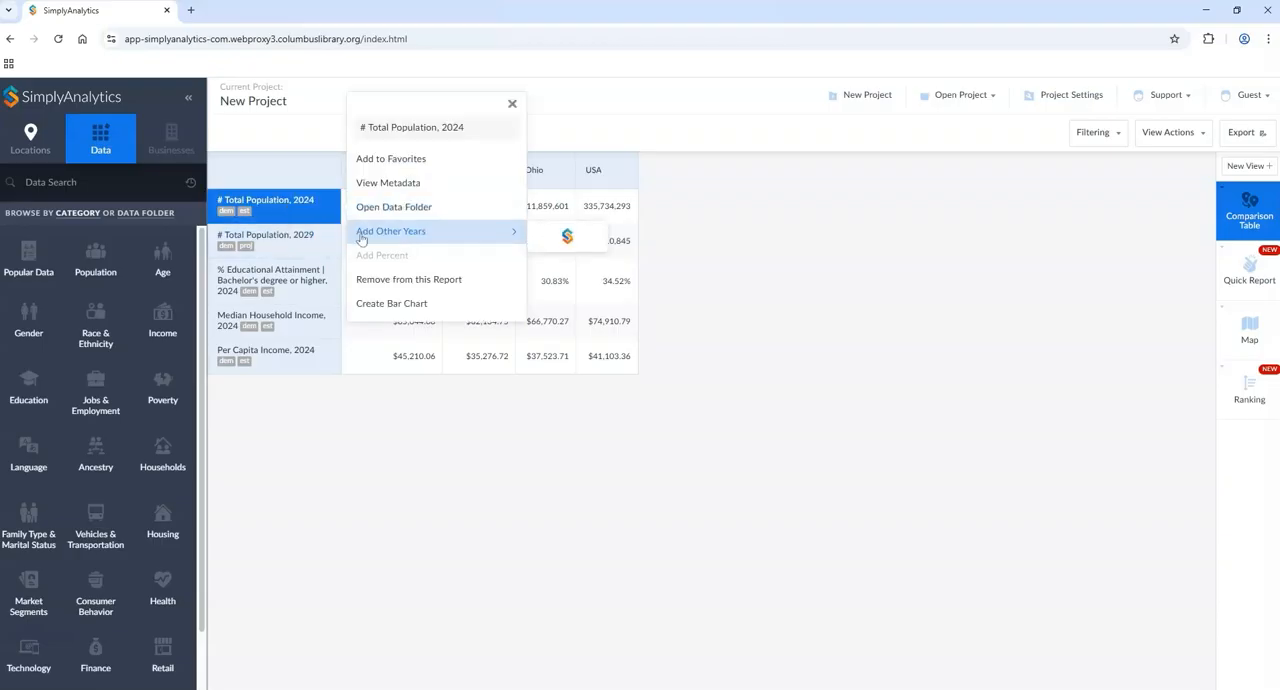
left_click(286, 482)
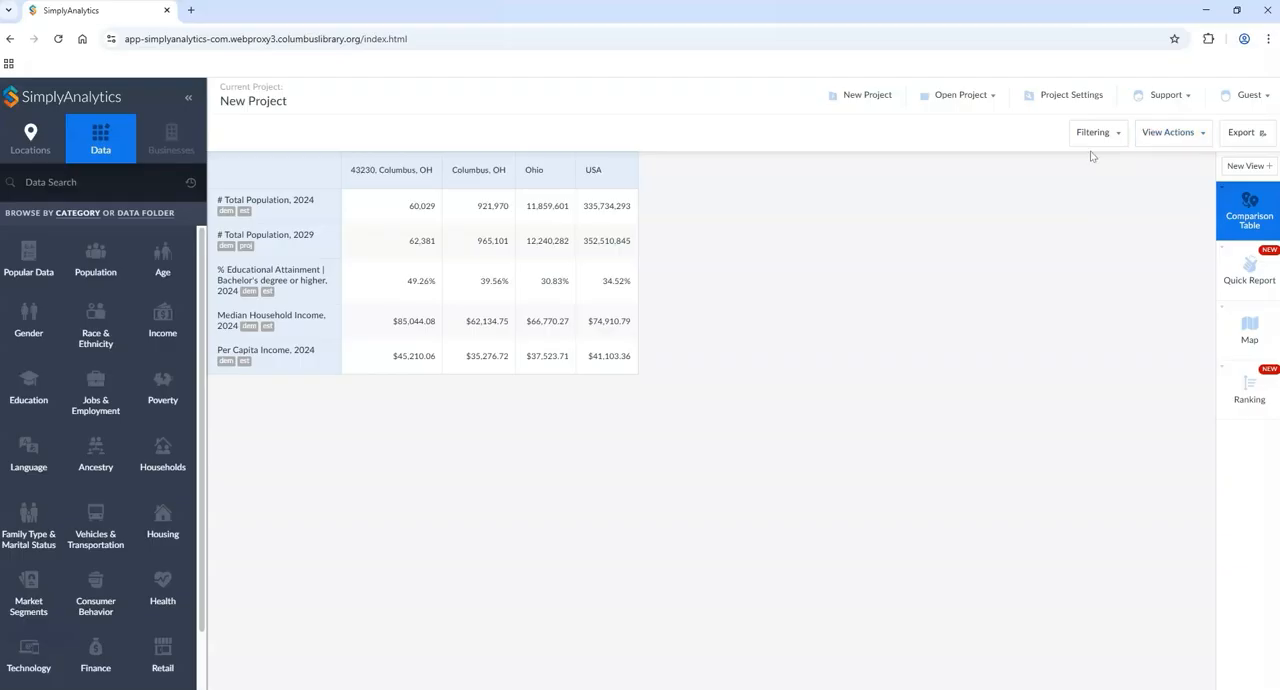
Step: Edit the comparison table view to exclude # Total Population, 2029
left_click(1180, 140)
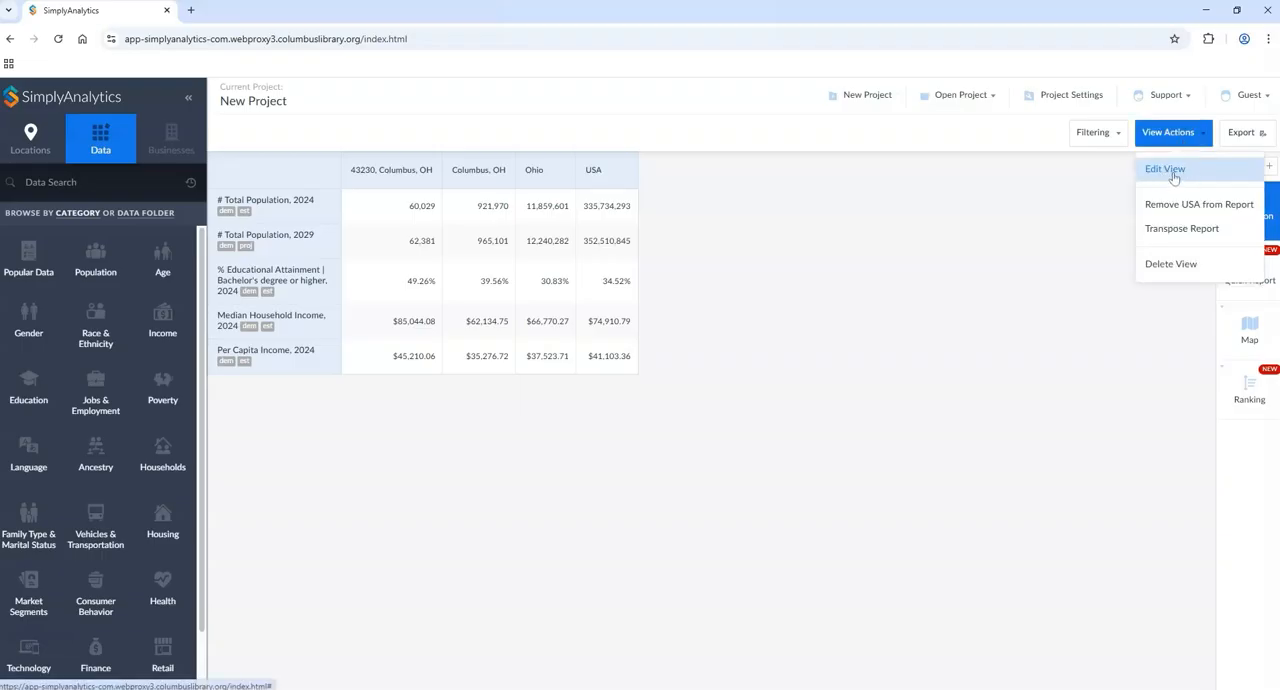
left_click(1174, 173)
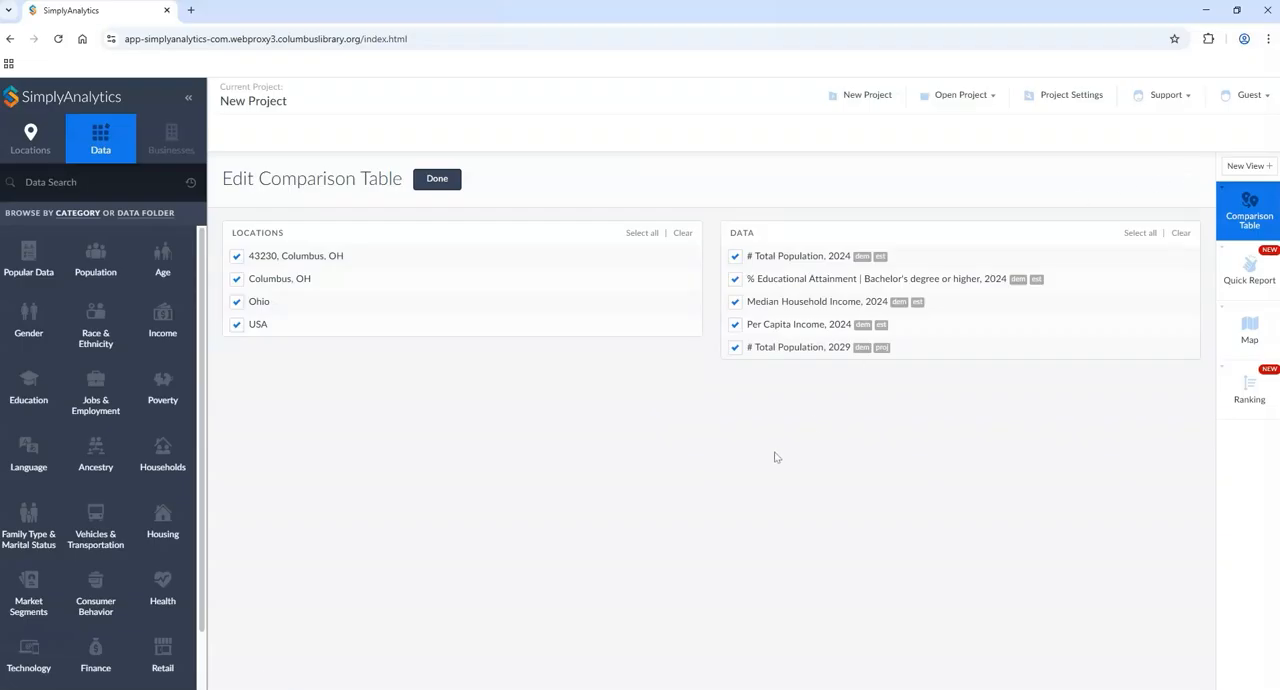
left_click(735, 347)
left_click(432, 189)
Step: Review which locations and data the comparison table includes, and check its export file formats without exporting
left_click(1180, 140)
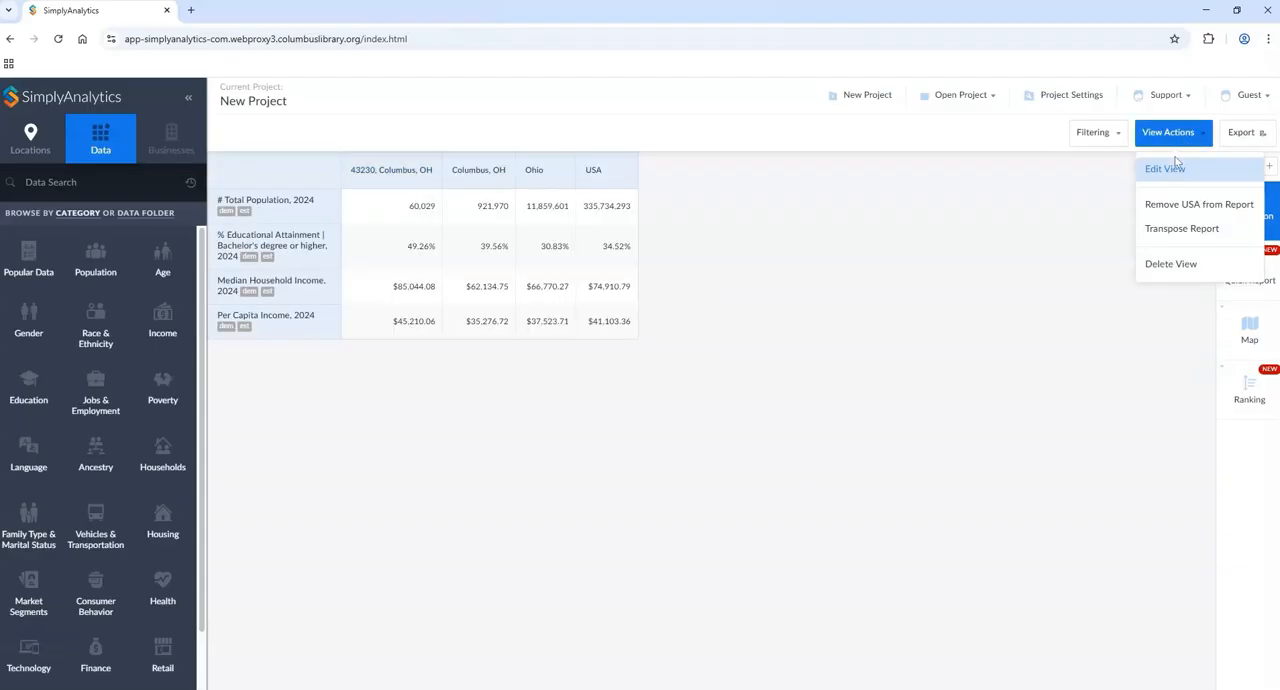
left_click(1168, 169)
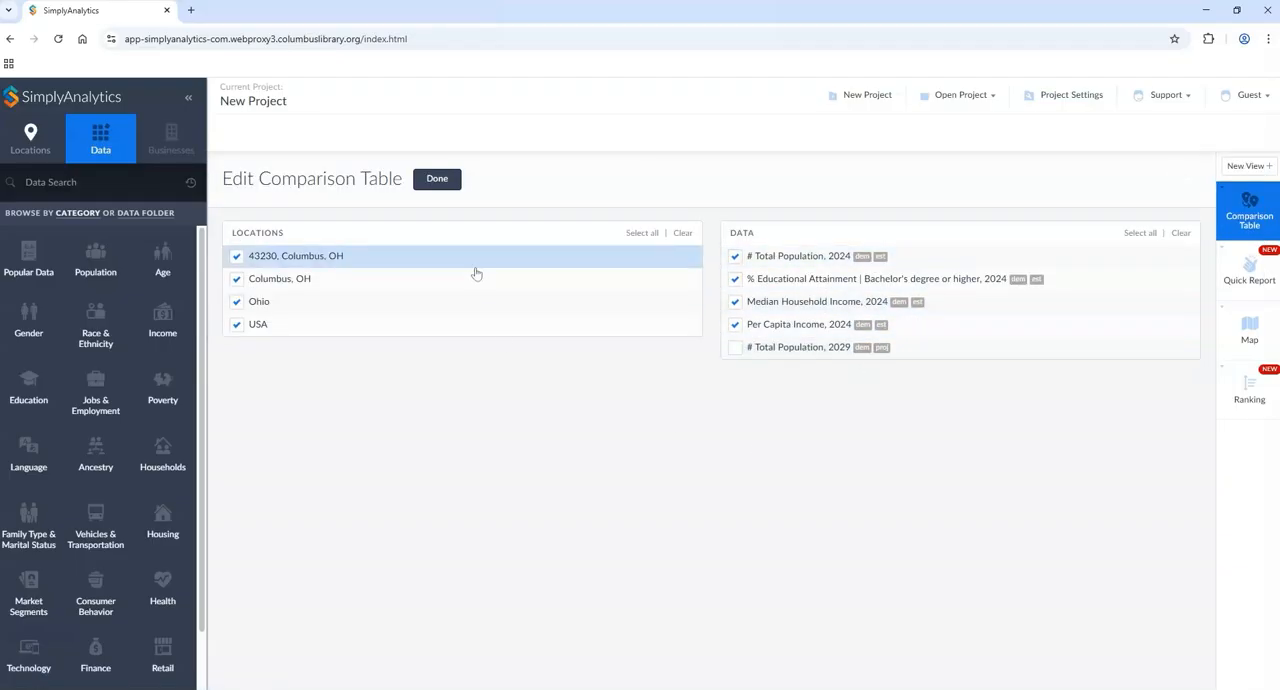
left_click(447, 180)
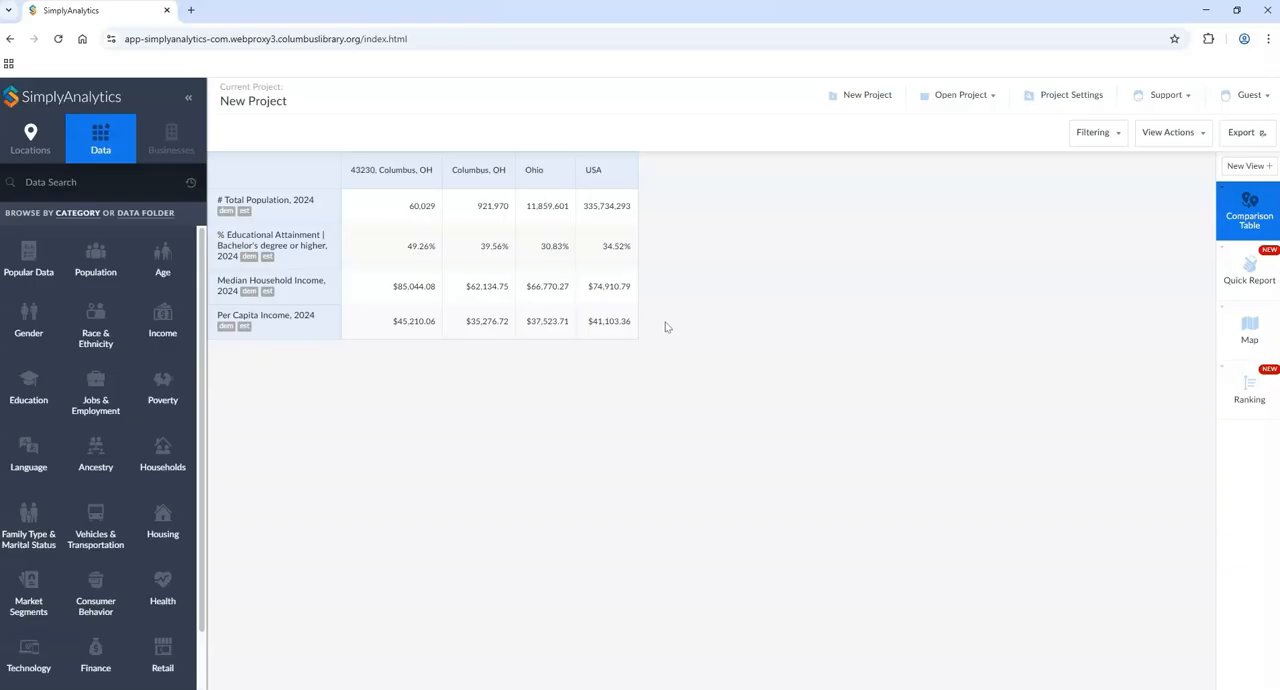
left_click(1238, 134)
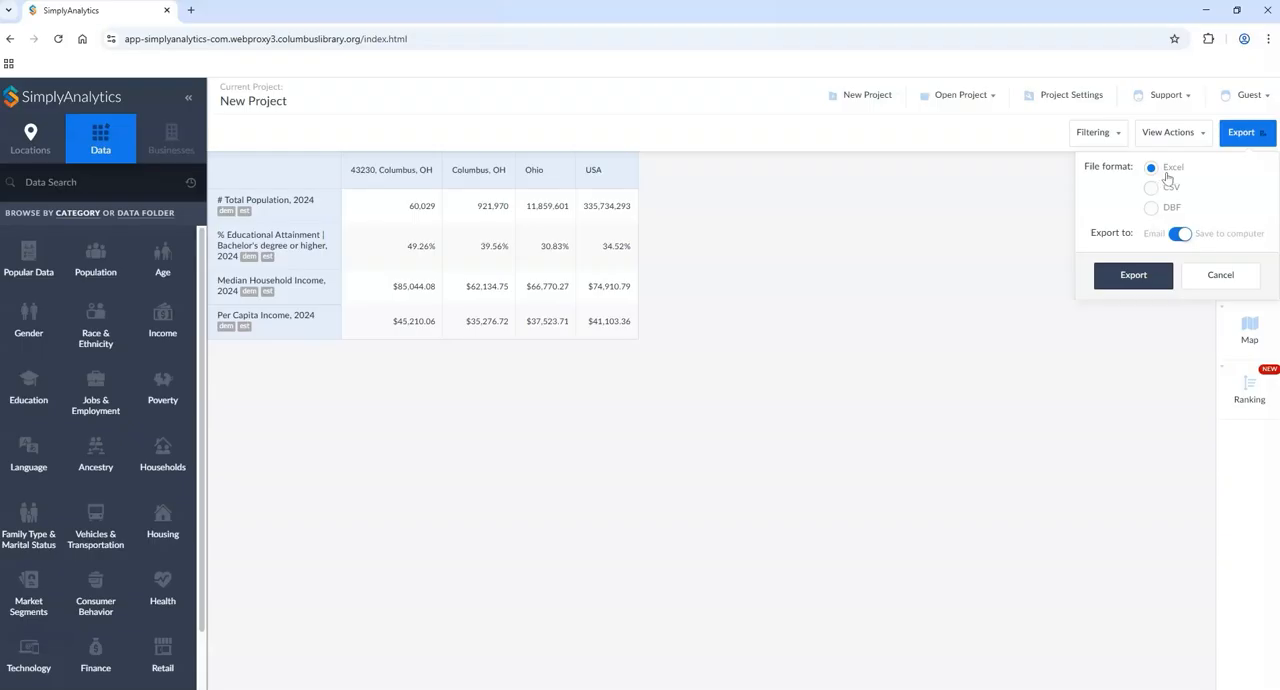
left_click(1207, 284)
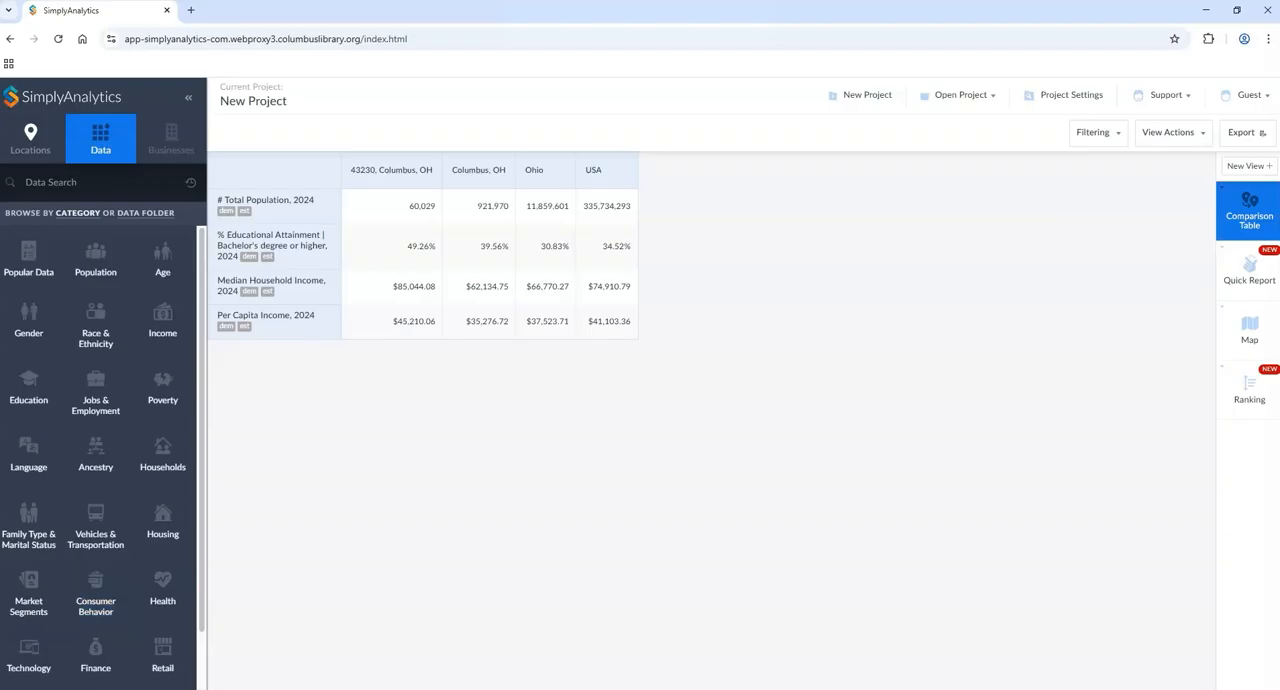
Step: Open the quick report and examine its Demographic Overview from the population and age figures to the income section
left_click(1245, 283)
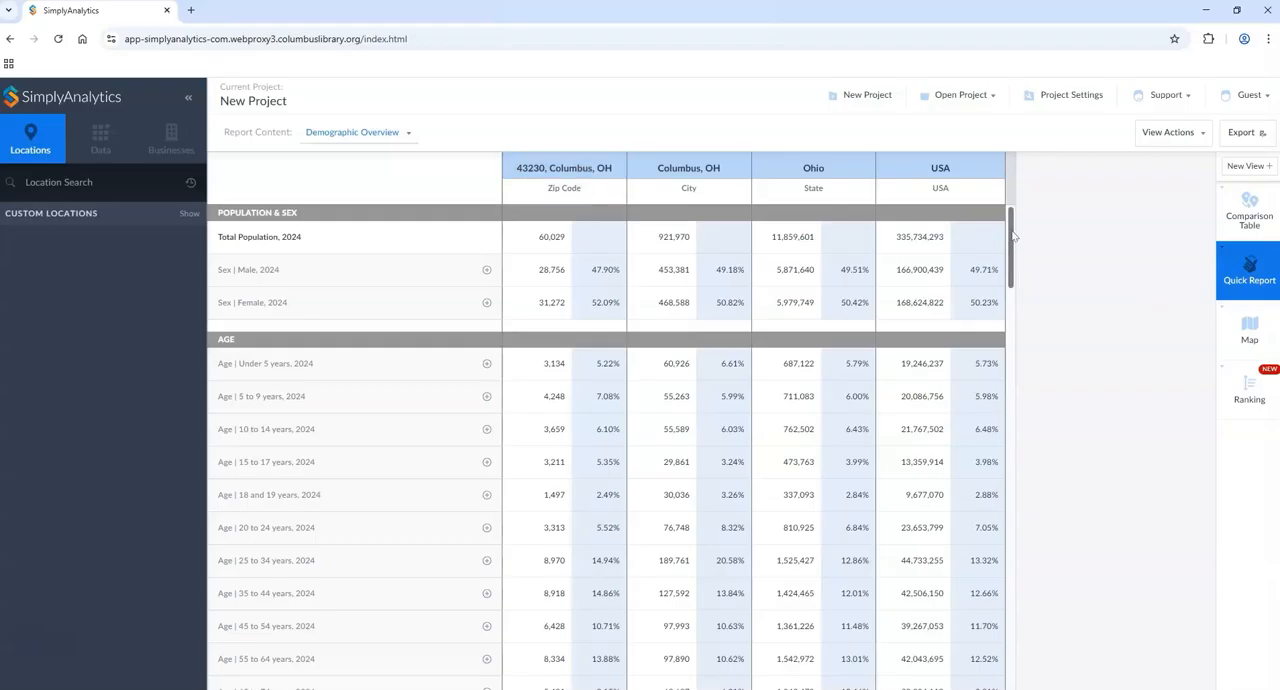
scroll(1013, 235, "down", 1)
scroll(1015, 235, "up", 1)
left_click_drag(1013, 235, 1017, 406)
scroll(366, 262, "up", 1)
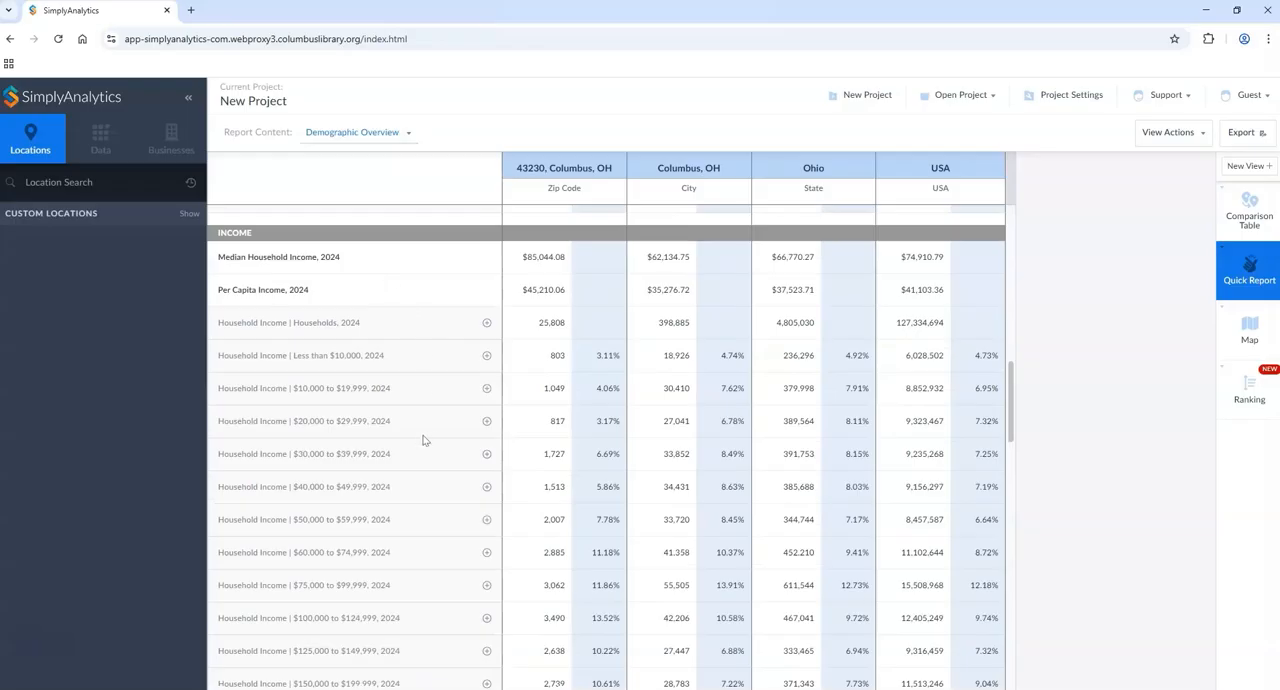
Step: Examine the rest of the Demographic Overview from income through education, language and citizenship to housing, and return to its beginning
scroll(423, 440, "down", 7)
scroll(420, 436, "up", 1)
scroll(415, 455, "down", 1)
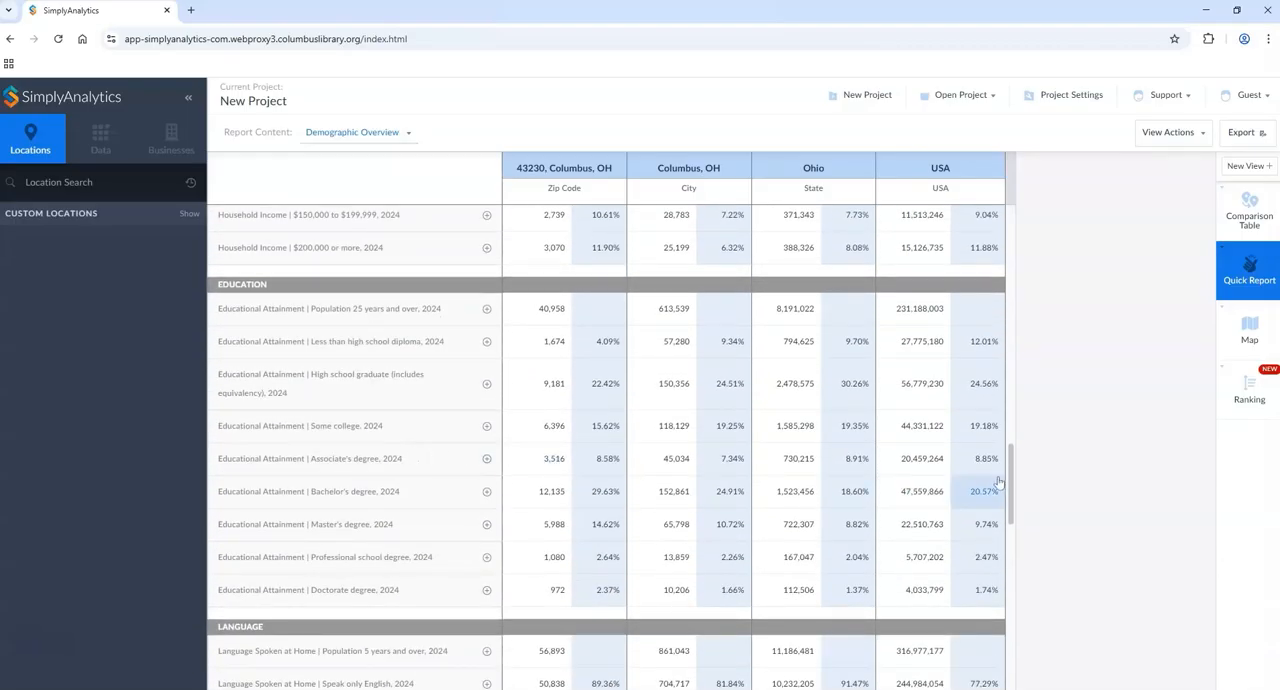
left_click_drag(1015, 484, 1041, 634)
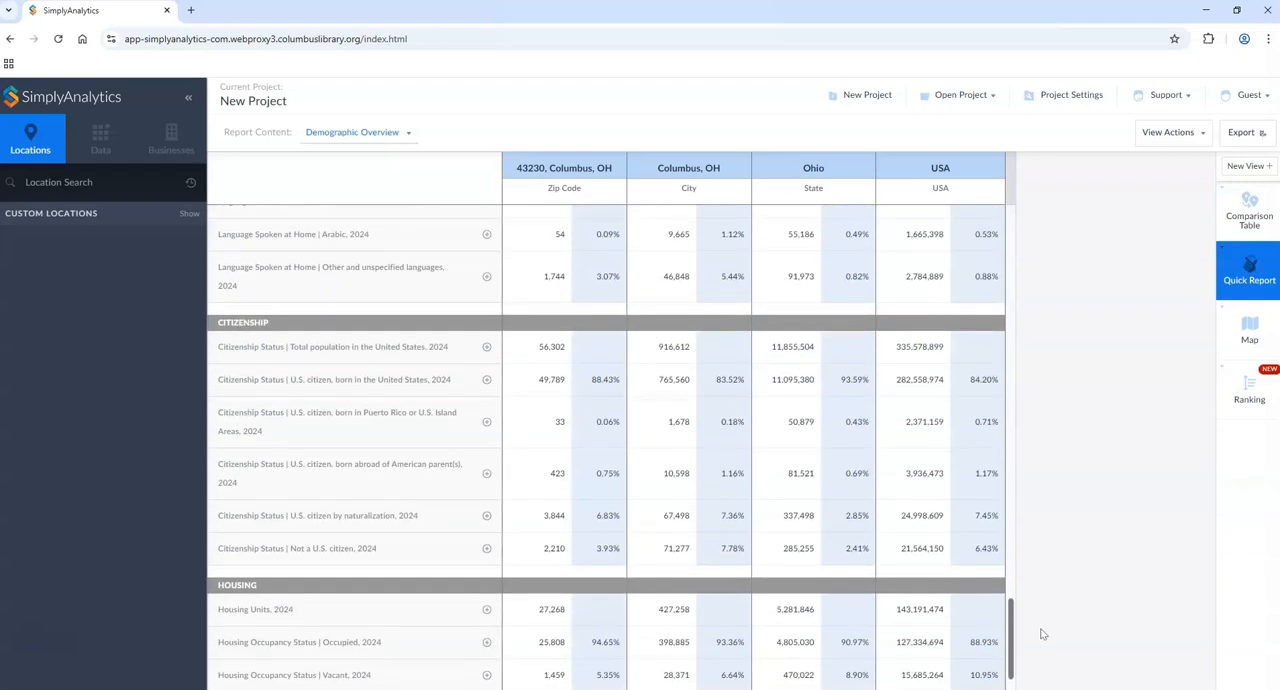
left_click_drag(1040, 629, 1043, 242)
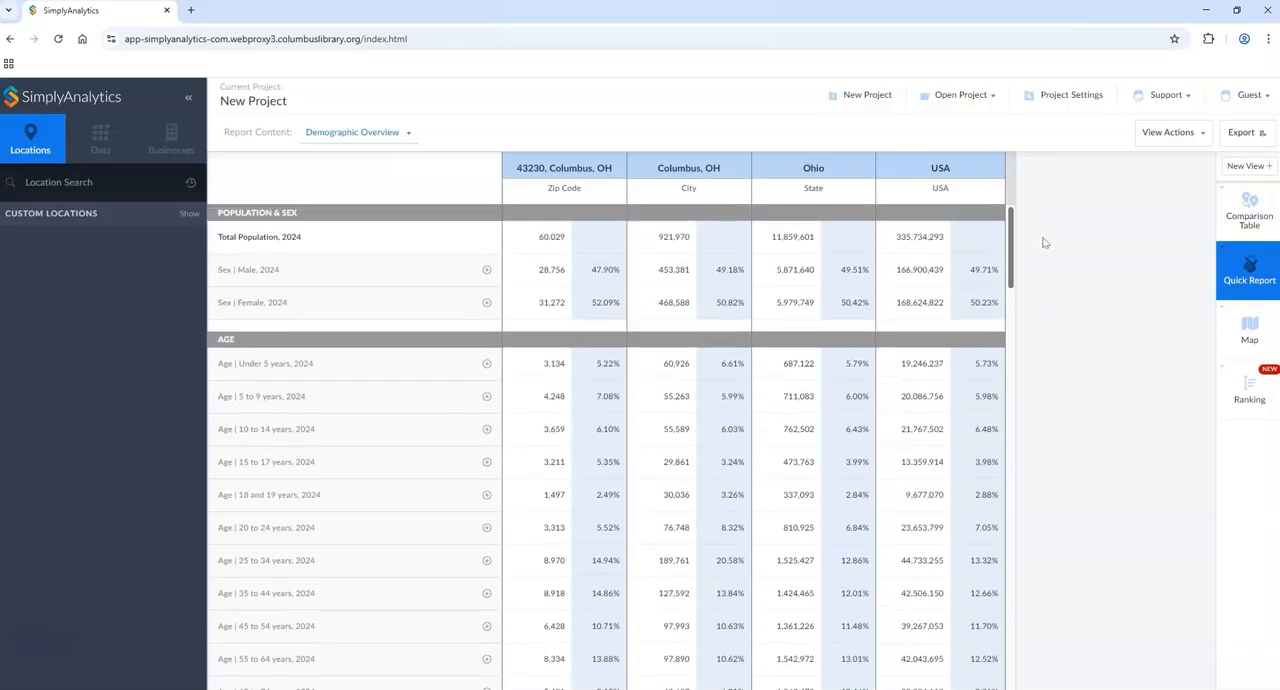
Step: Add the 2024 age groups 25 to 34, 35 to 44 and 45 to 54 years from the quick report to the project
scroll(431, 363, "down", 1)
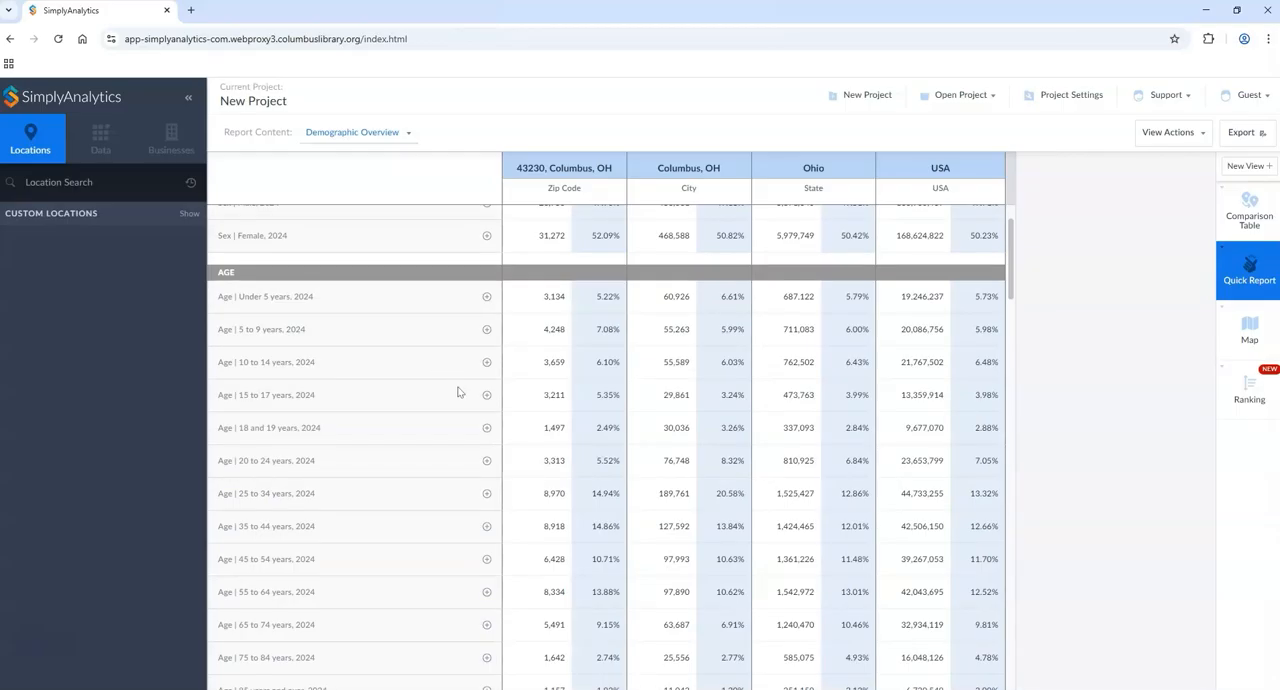
scroll(410, 500, "down", 1)
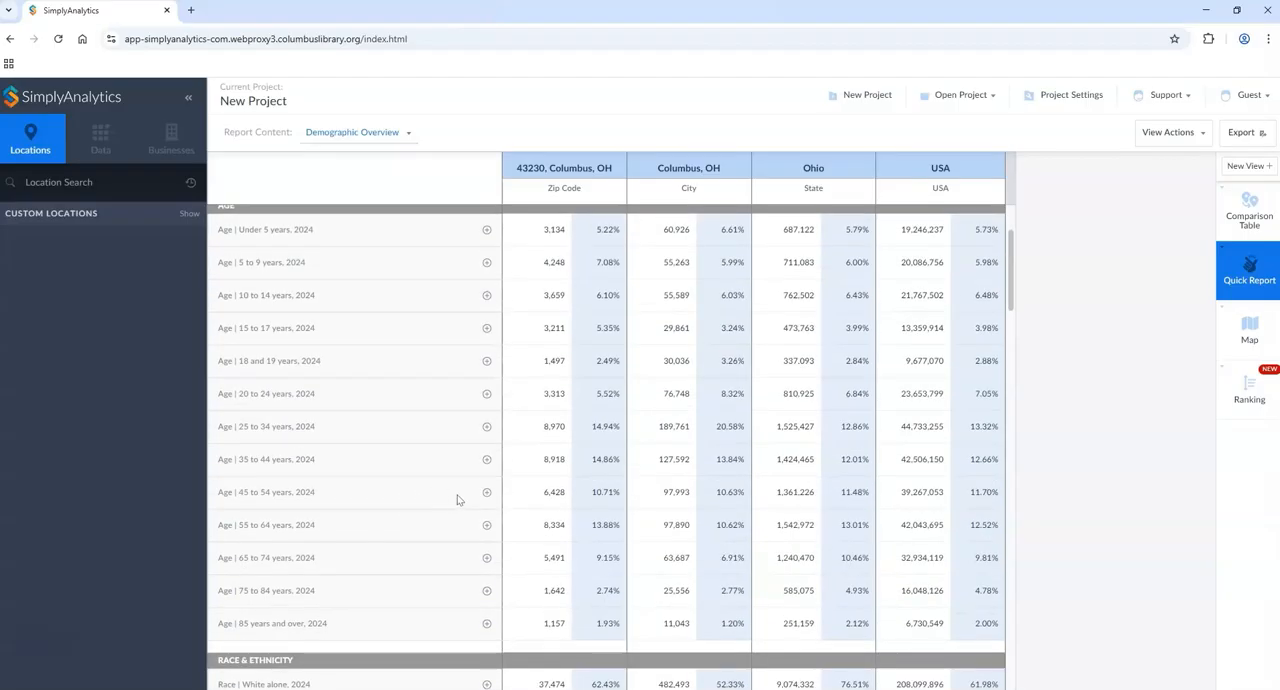
left_click(485, 428)
left_click(488, 461)
left_click(487, 494)
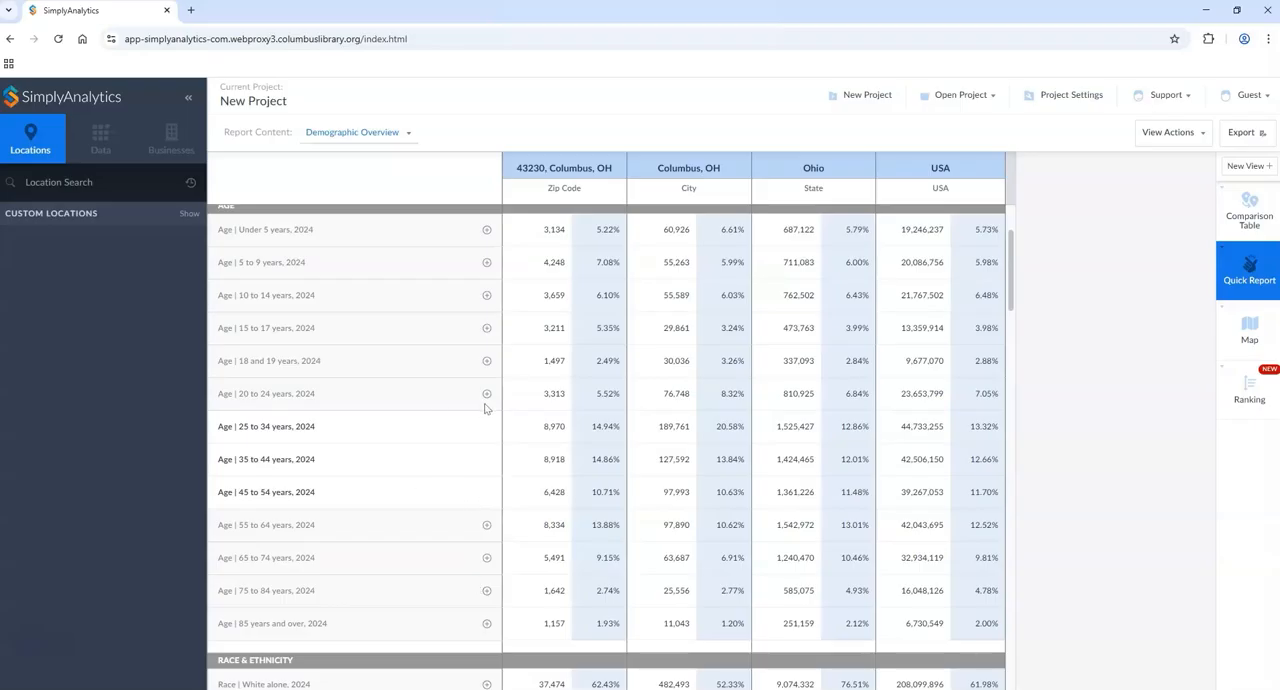
scroll(1082, 343, "up", 3)
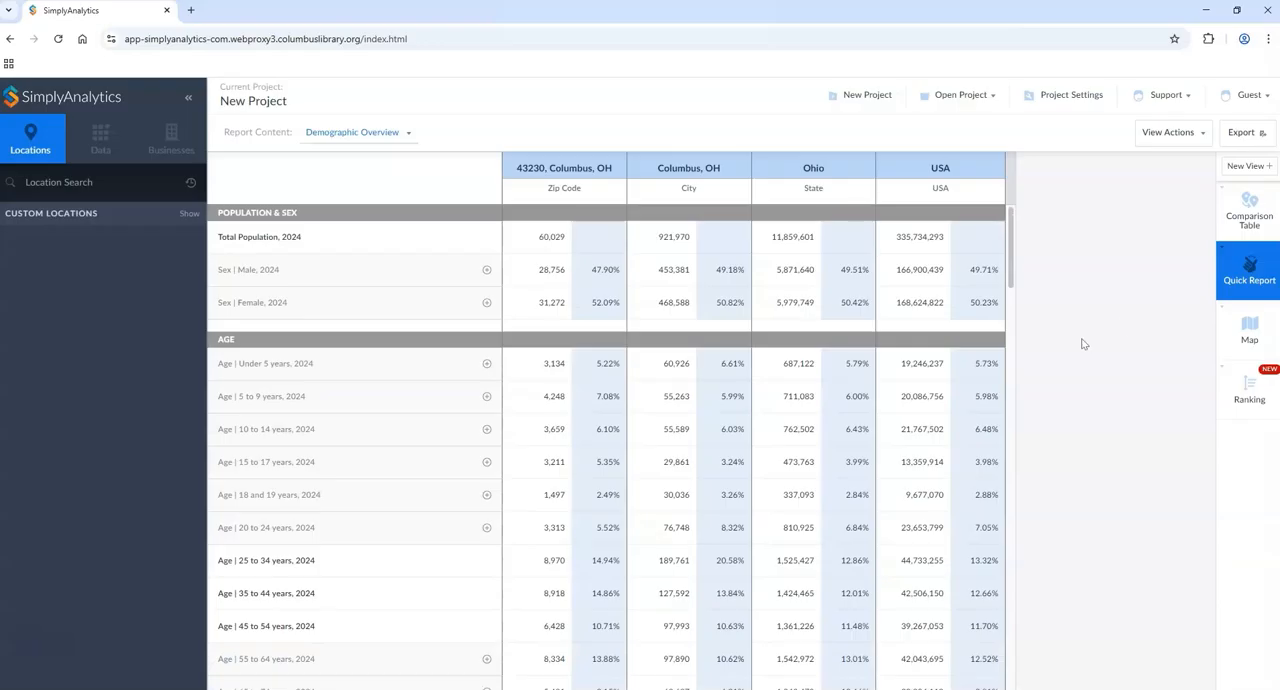
Step: Edit the comparison table to include the # and % variables for ages 25 to 34, 35 to 44 and 45 to 54 years, 2024
left_click(1247, 212)
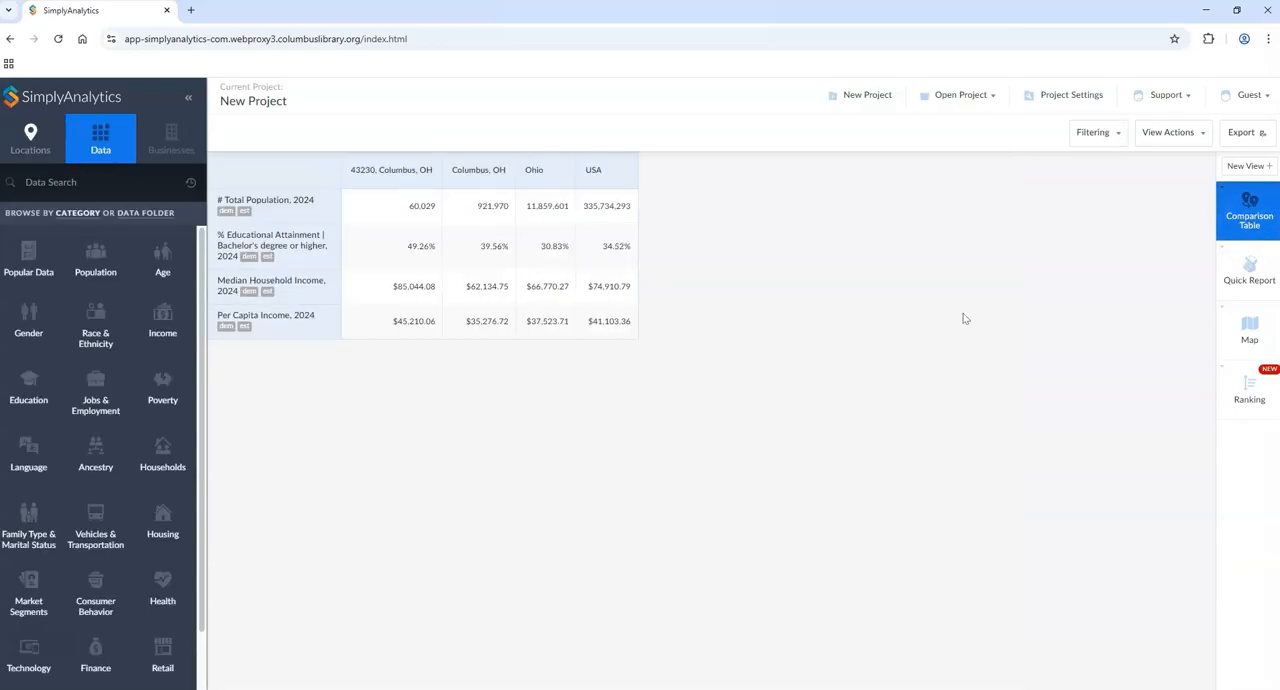
left_click(1168, 135)
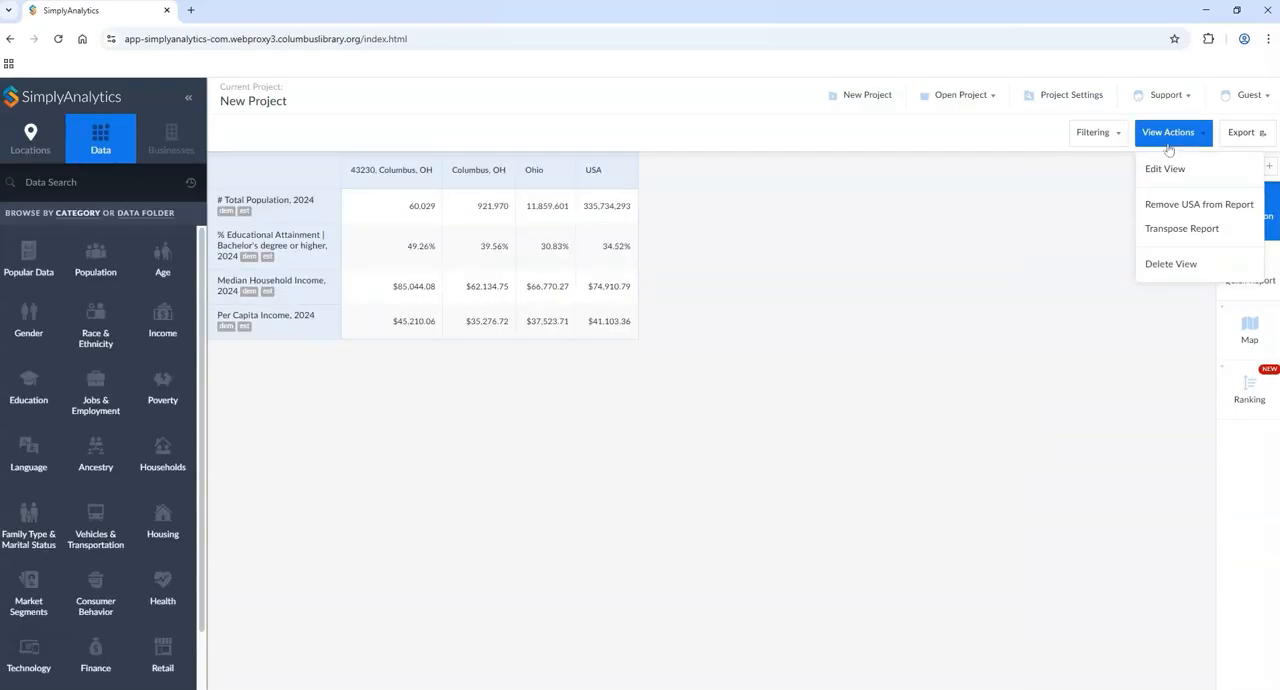
left_click(1165, 170)
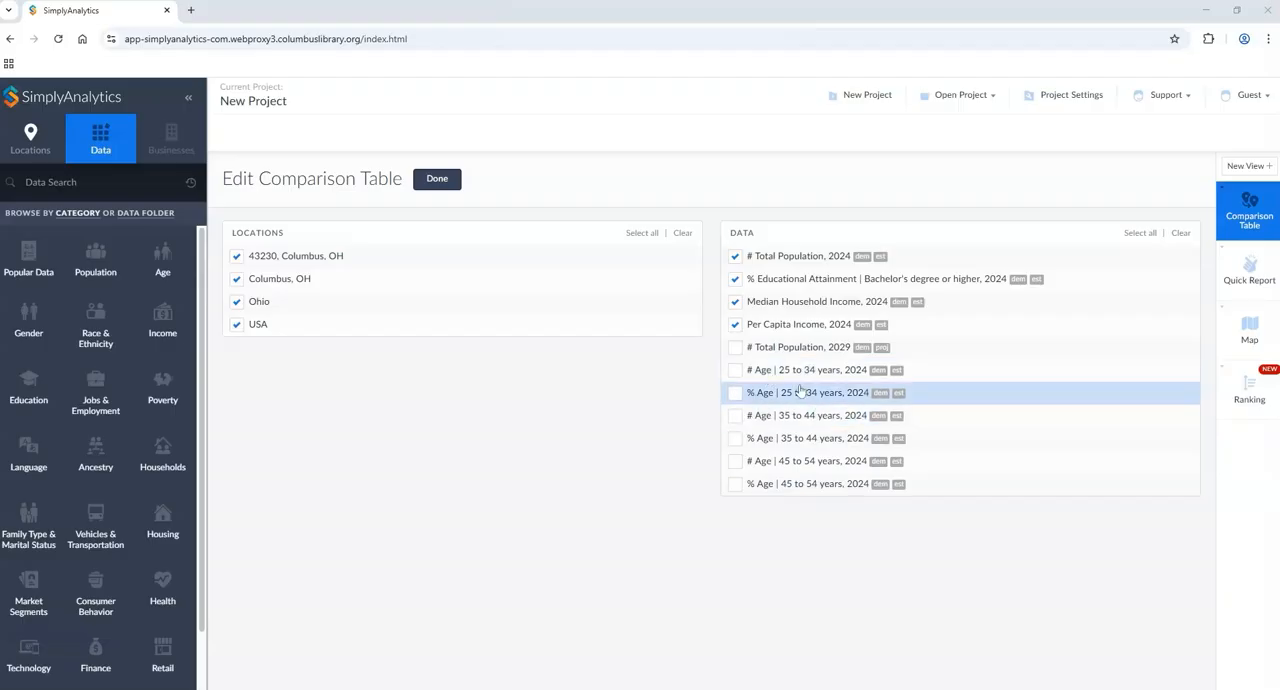
left_click(733, 370)
left_click(734, 391)
left_click(736, 415)
left_click(736, 438)
left_click(736, 461)
left_click(736, 484)
left_click(438, 179)
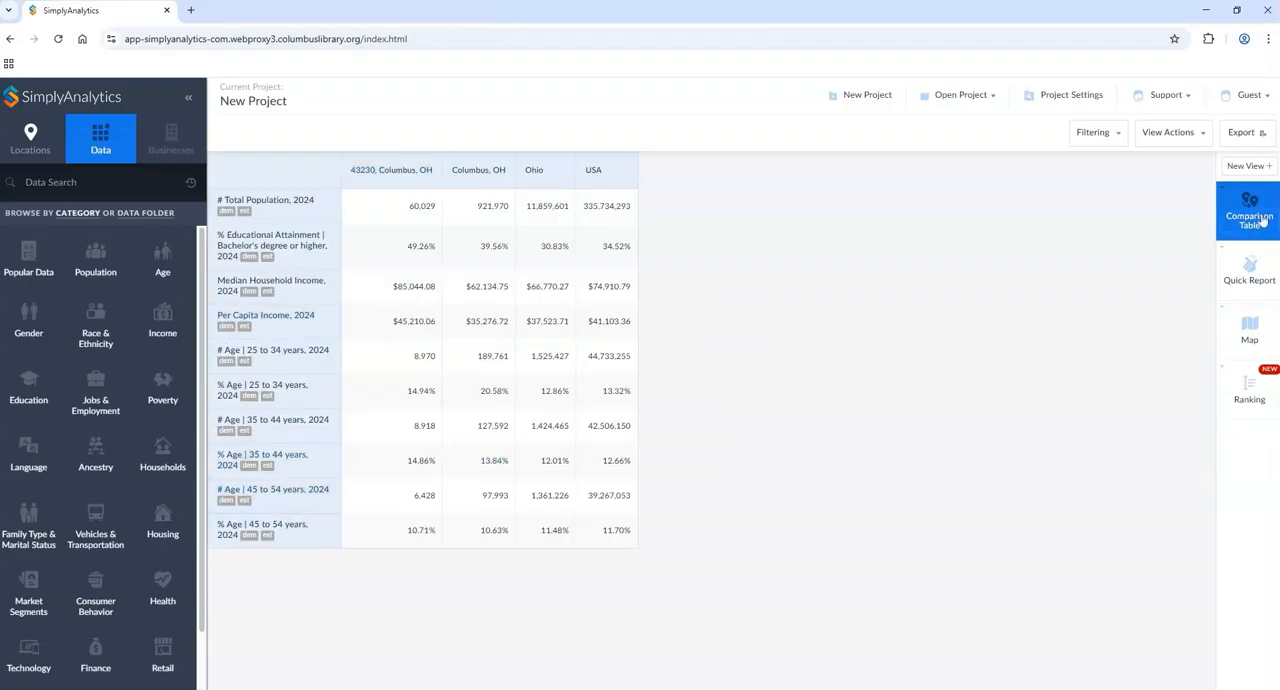
Step: Return to the quick report and review which locations it includes, leaving the selection as it is
left_click(1240, 272)
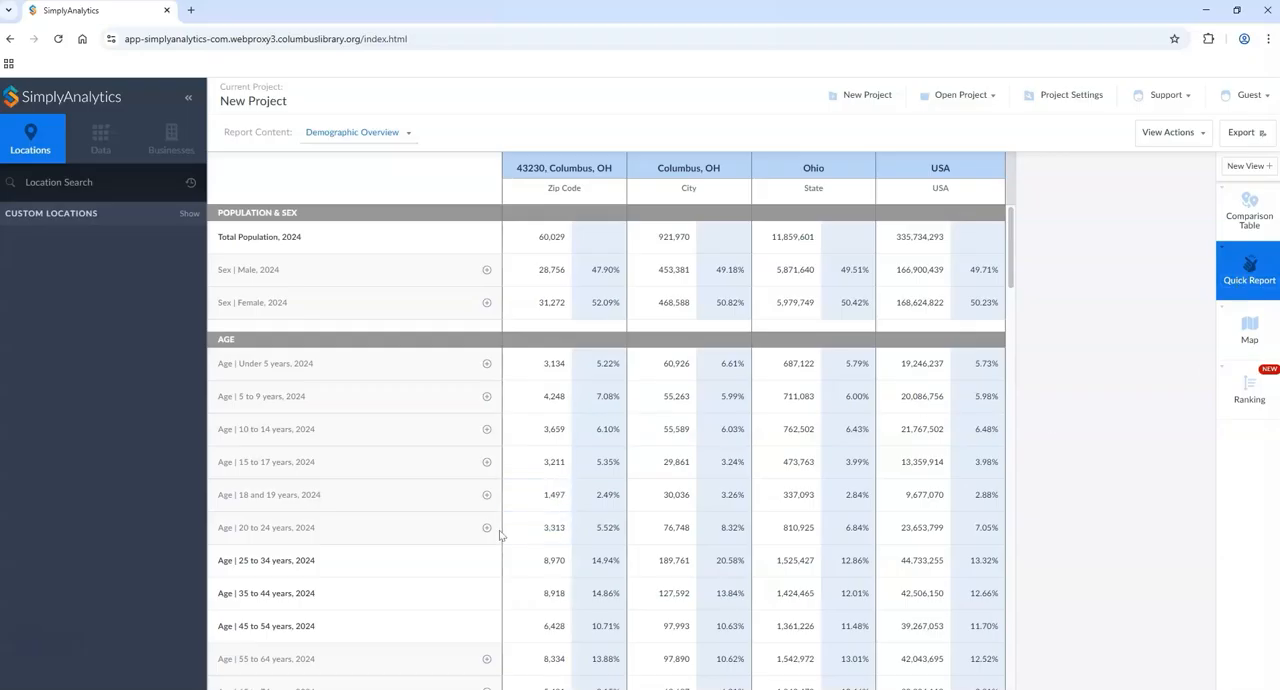
scroll(1066, 505, "down", 1)
scroll(1066, 460, "up", 1)
left_click(1165, 138)
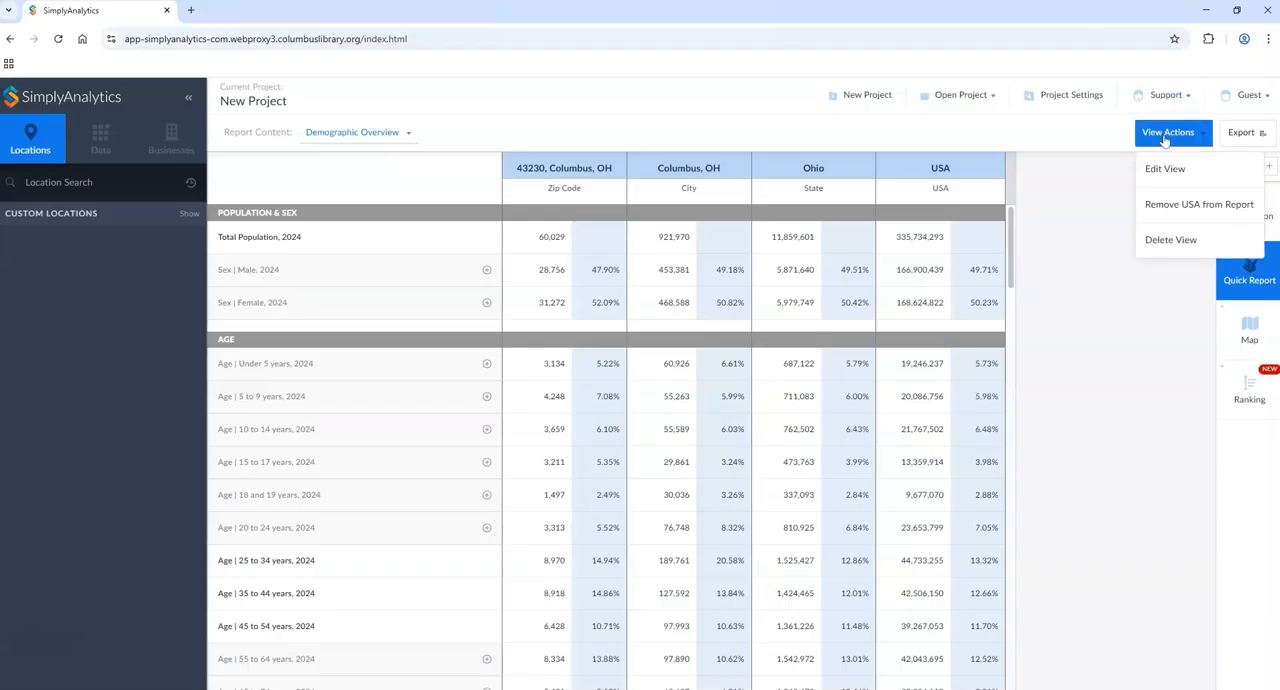
left_click(1168, 172)
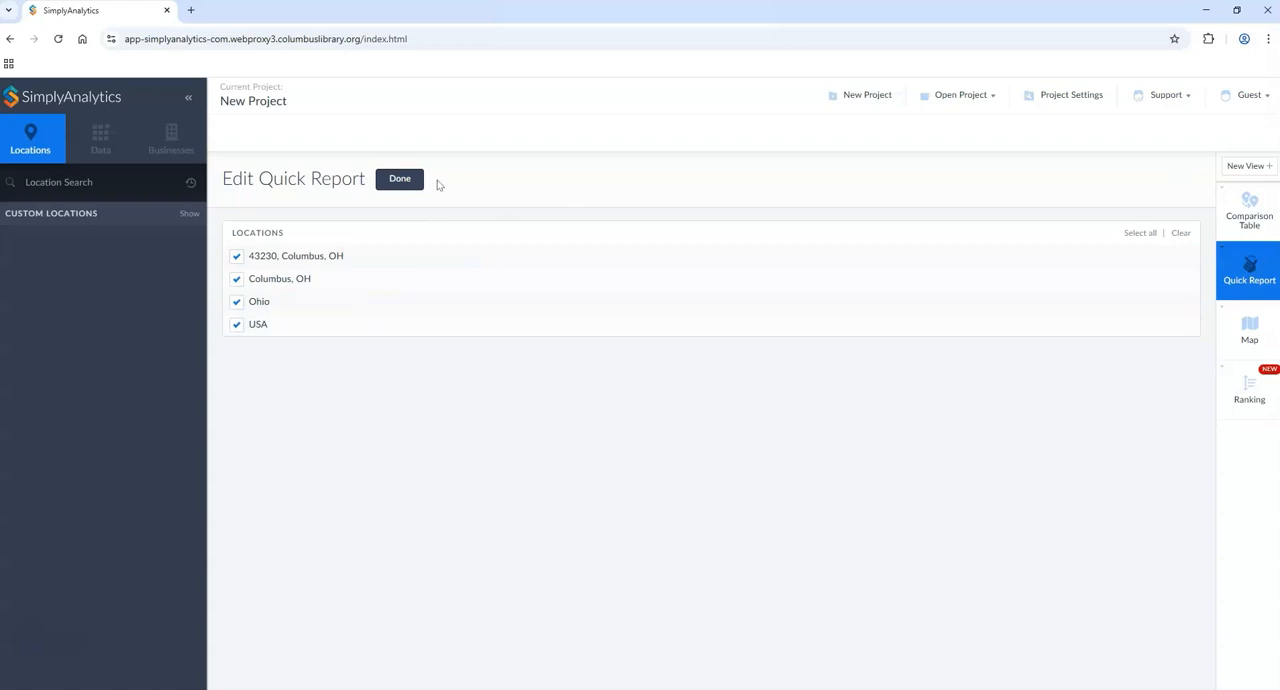
left_click(411, 189)
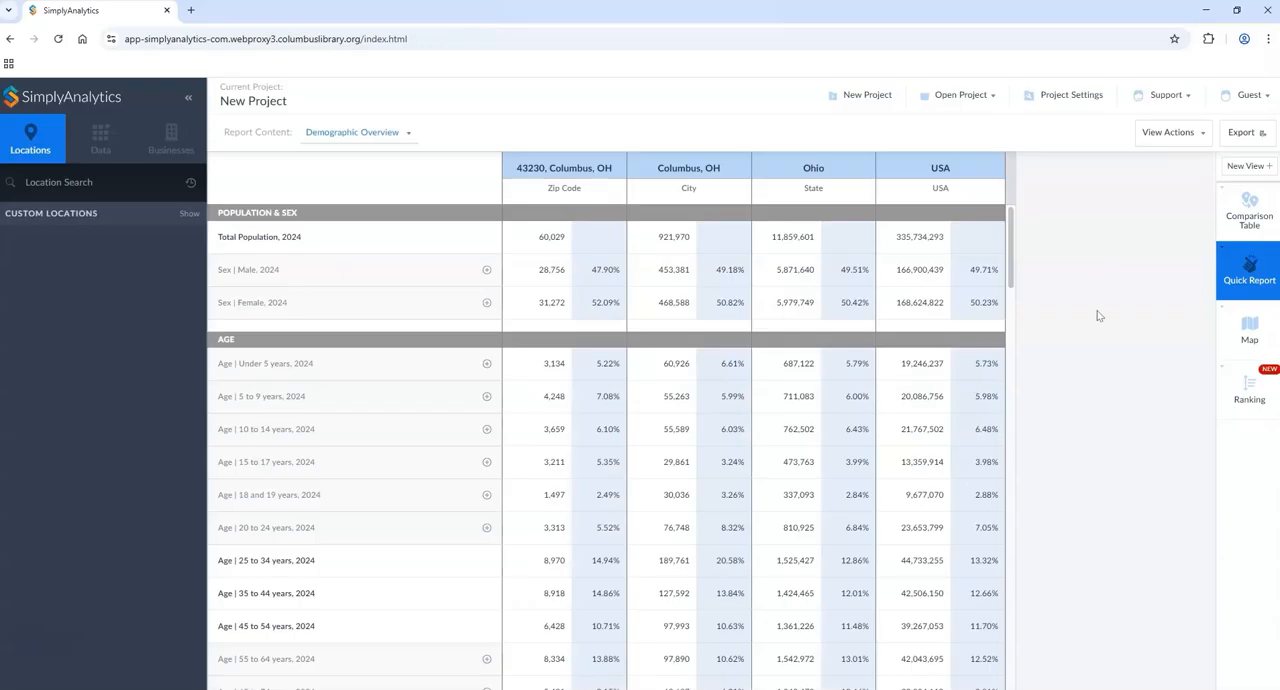
Step: View the quick report's PRIZM Report, and examine the Housing Detail content from housing counts and building size to rent
left_click(411, 133)
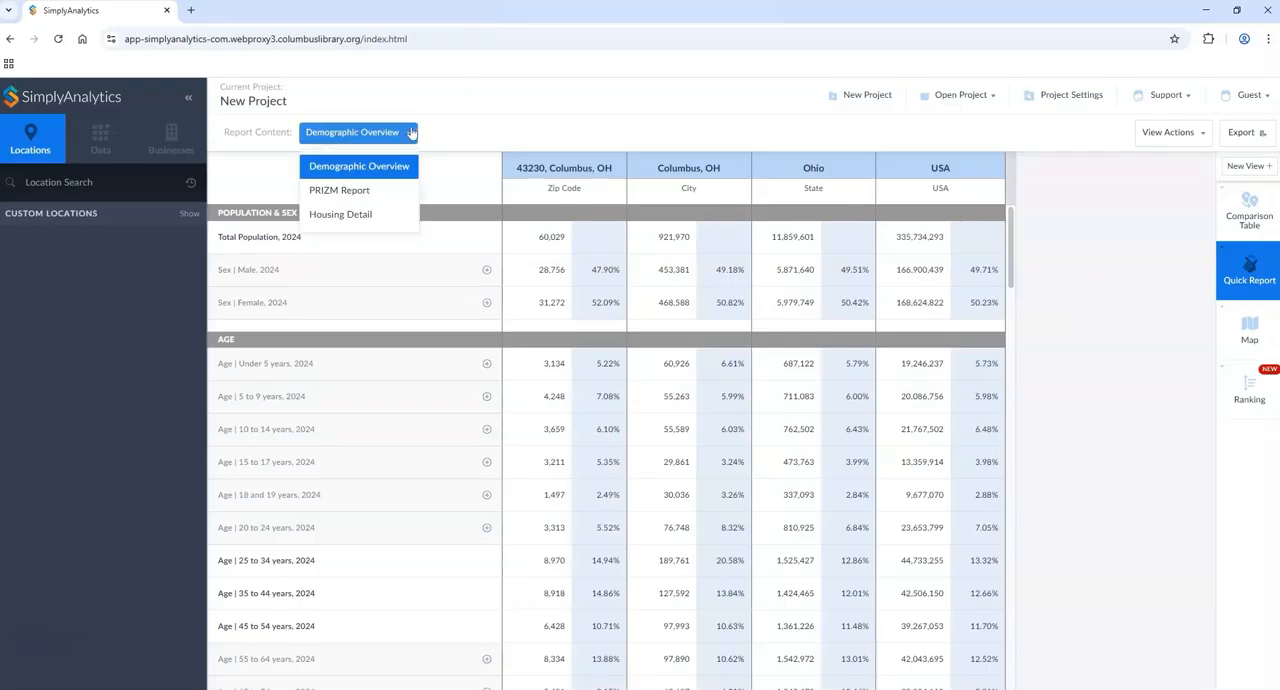
left_click(339, 190)
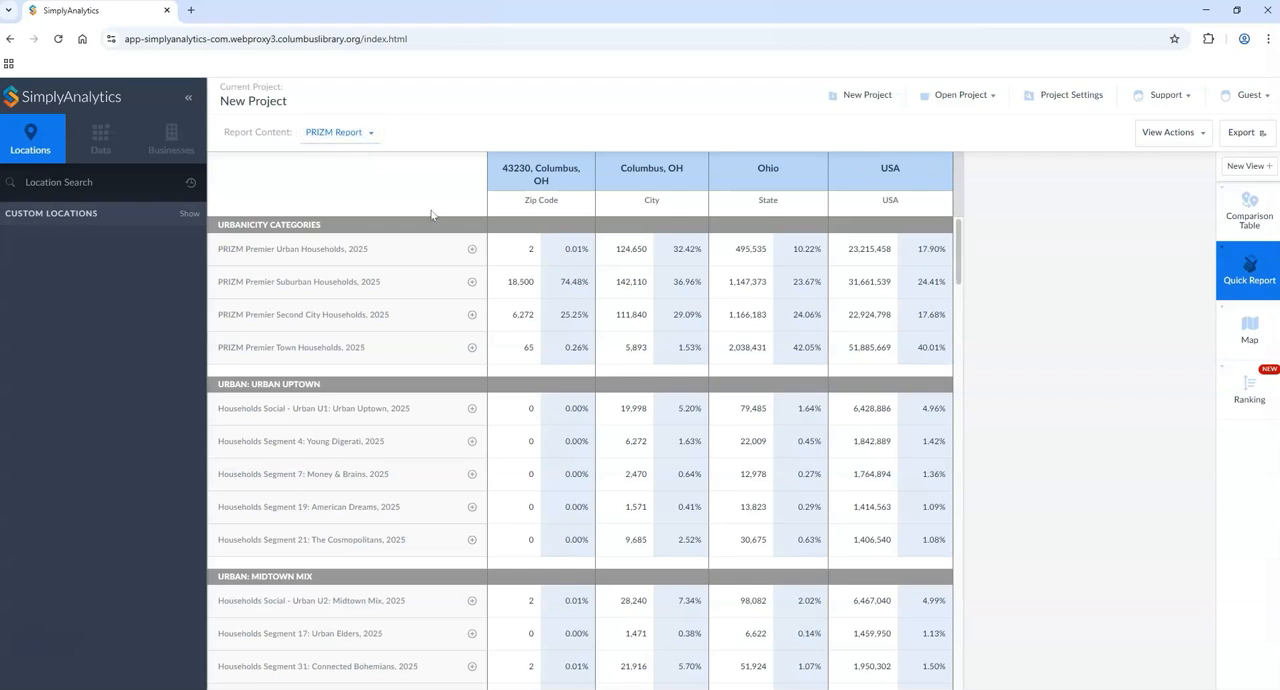
left_click(358, 133)
left_click(352, 224)
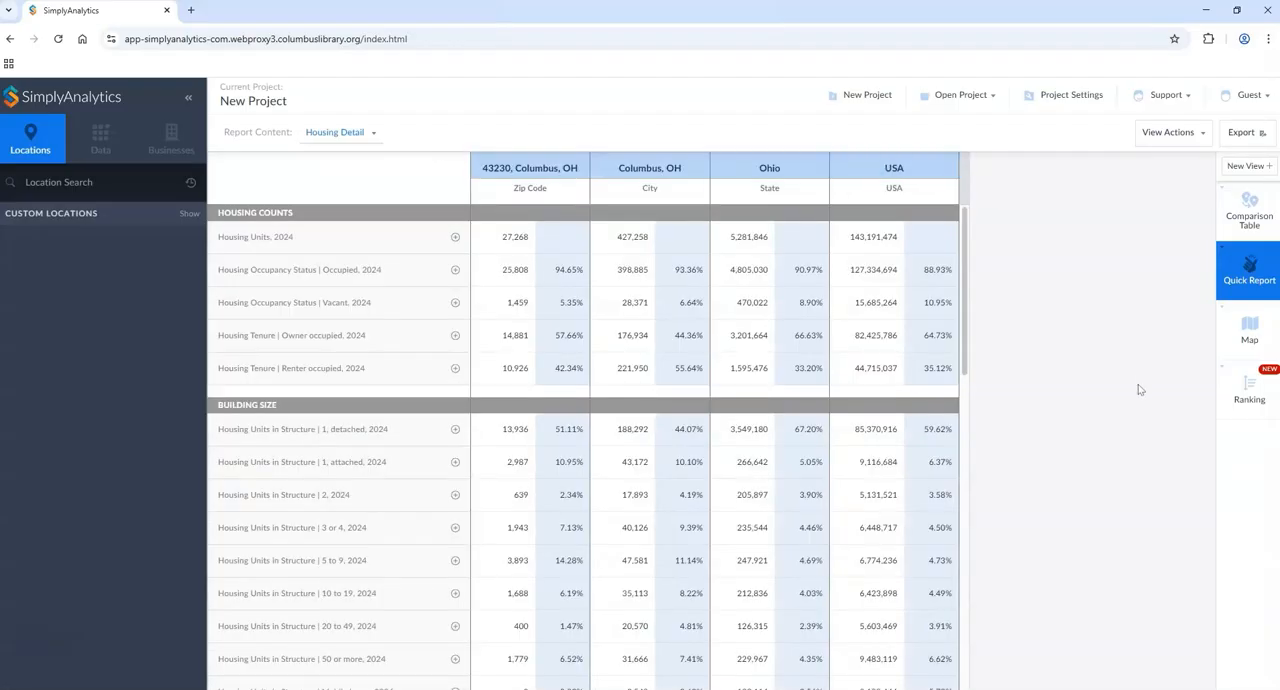
scroll(1125, 380, "down", 2)
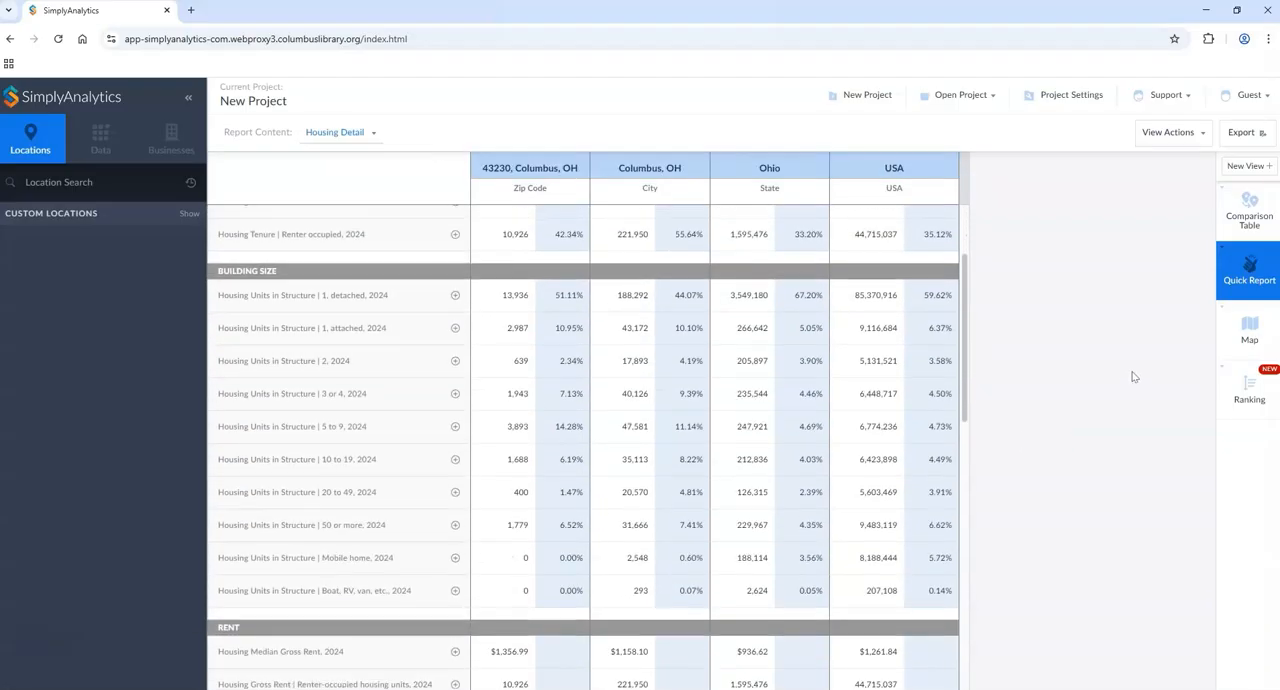
scroll(1134, 372, "up", 2)
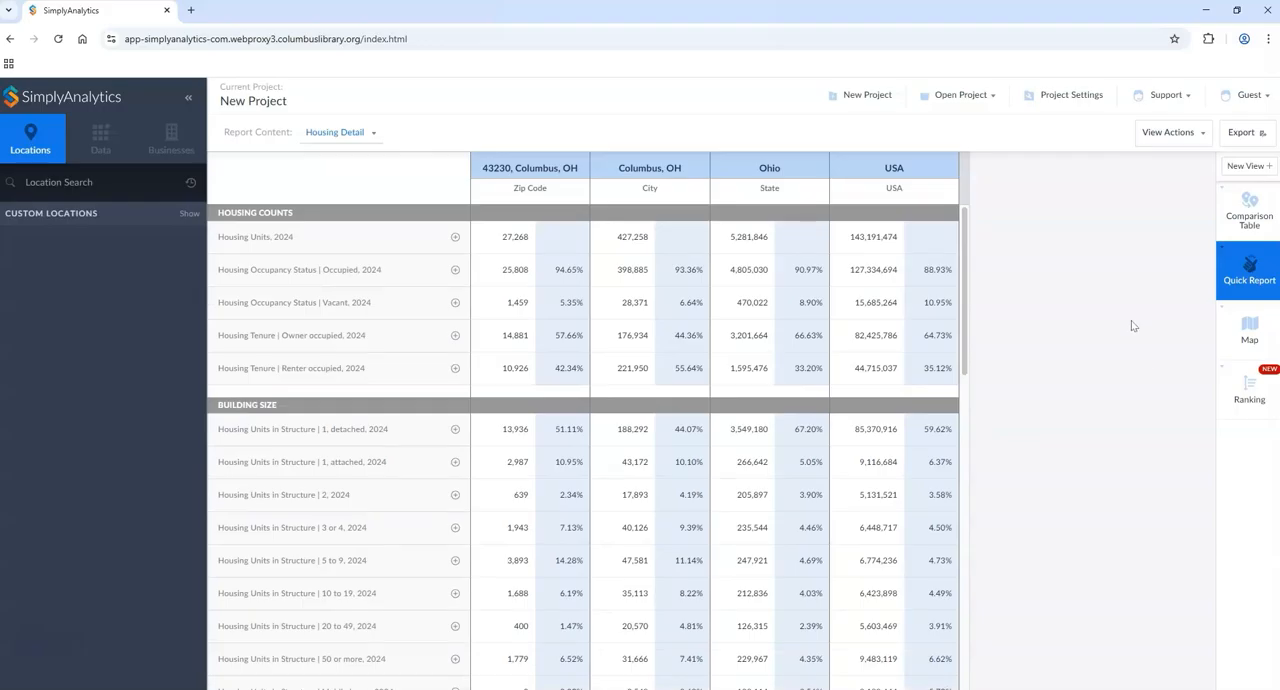
scroll(1112, 320, "down", 4)
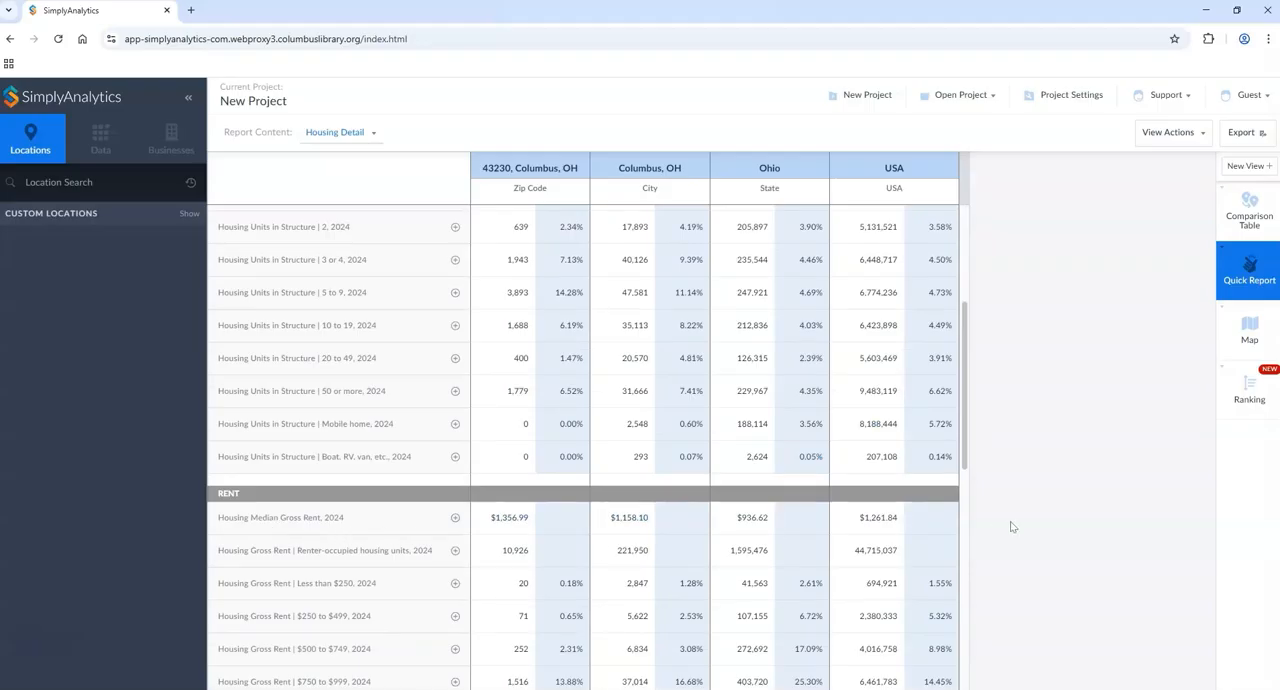
scroll(1015, 520, "down", 4)
scroll(1040, 510, "up", 8)
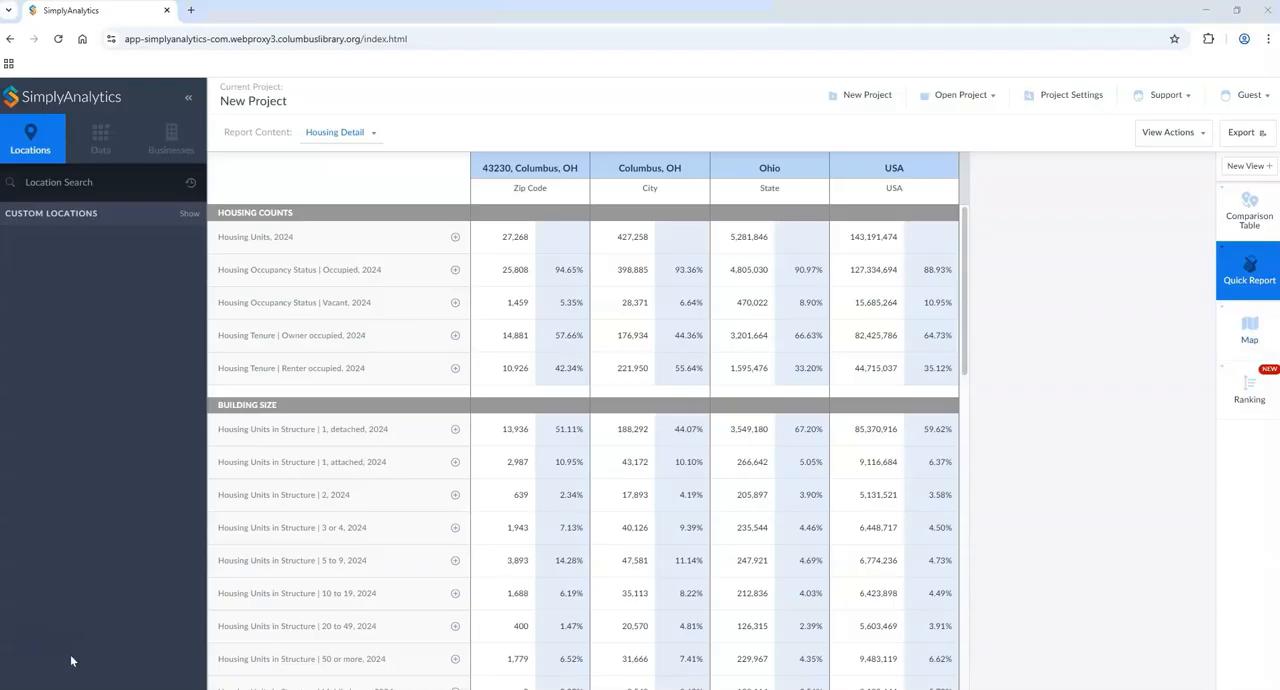
Step: Open the map view and set the # Total Population, 2024 legend to the purple color scheme
left_click(1257, 341)
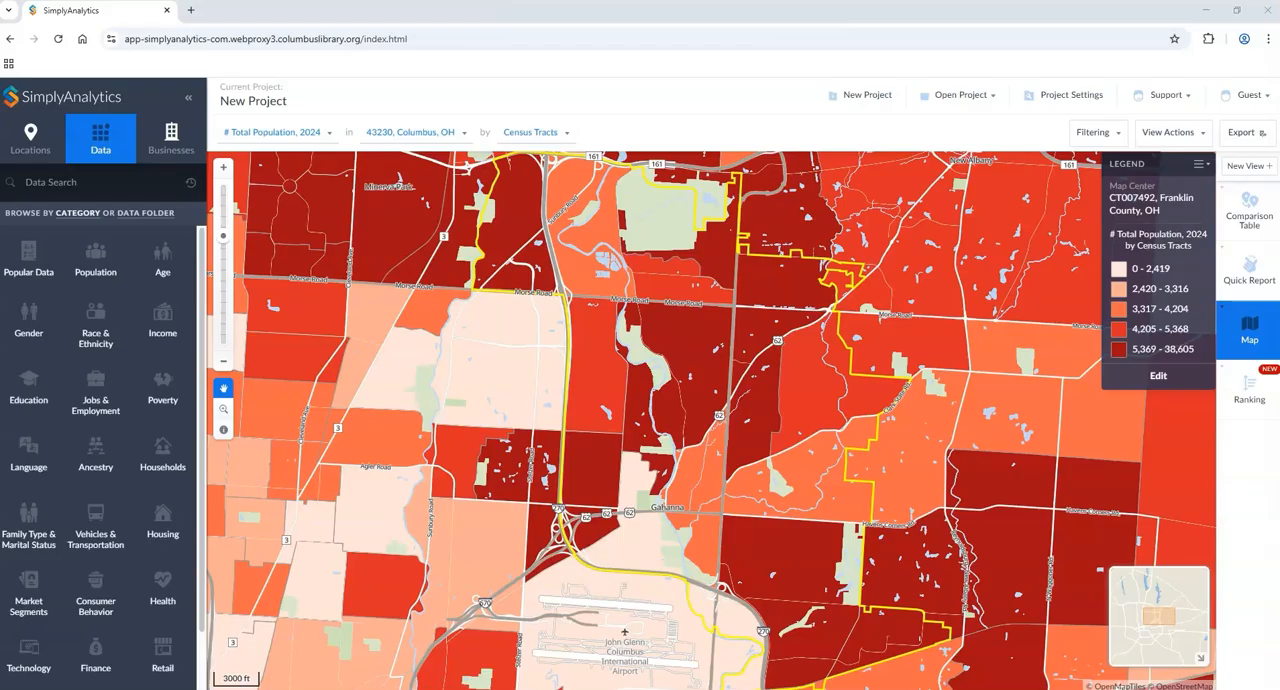
left_click(1157, 377)
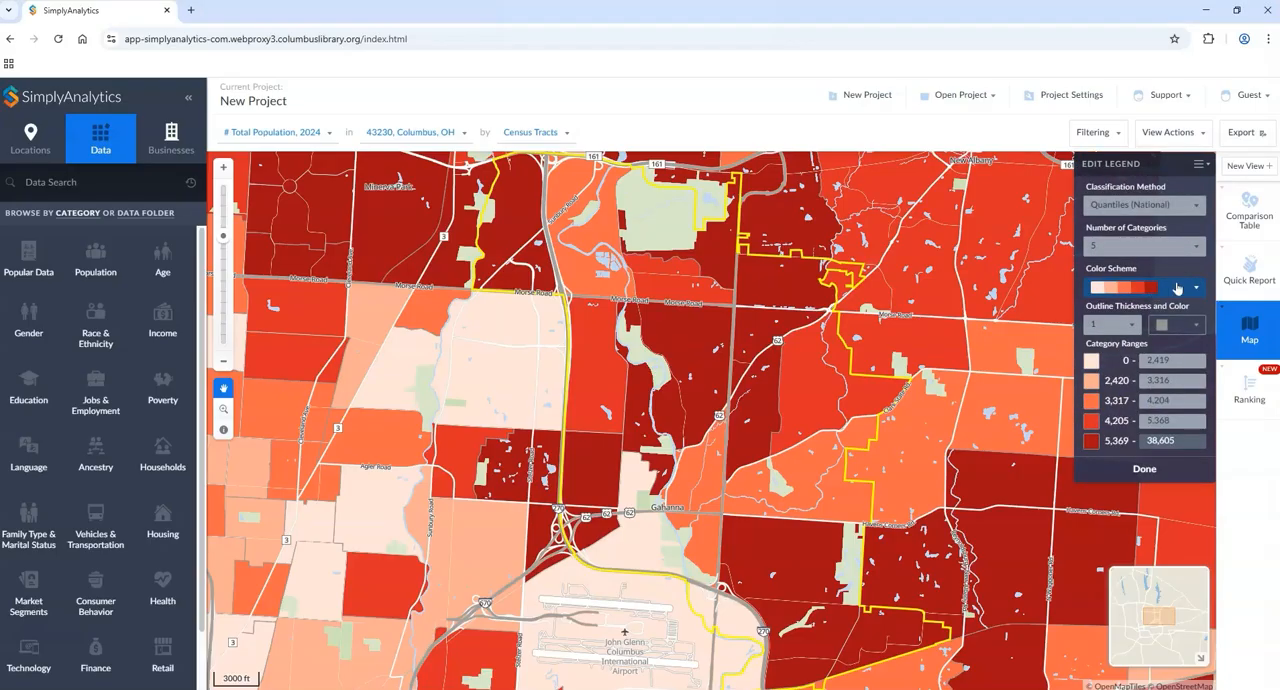
left_click(1155, 289)
left_click(1124, 410)
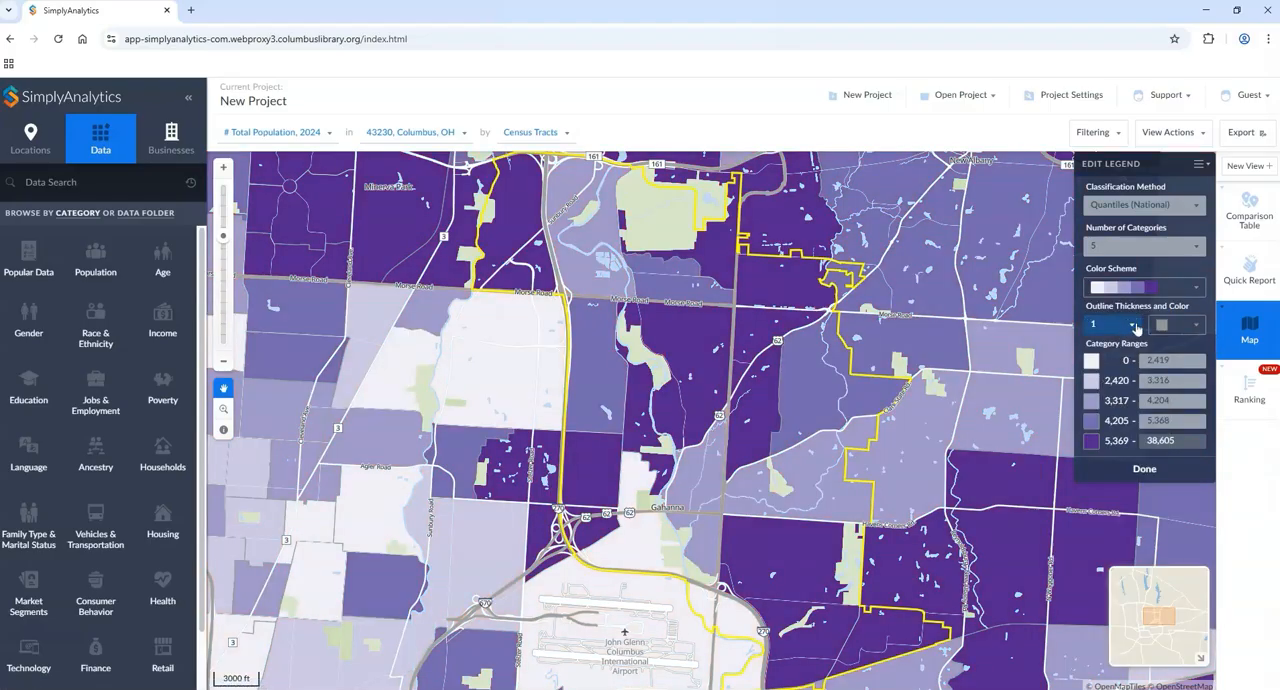
Step: Set the map's outline thickness to 5 and its outline color to light gray, after trying yellow
left_click(1133, 331)
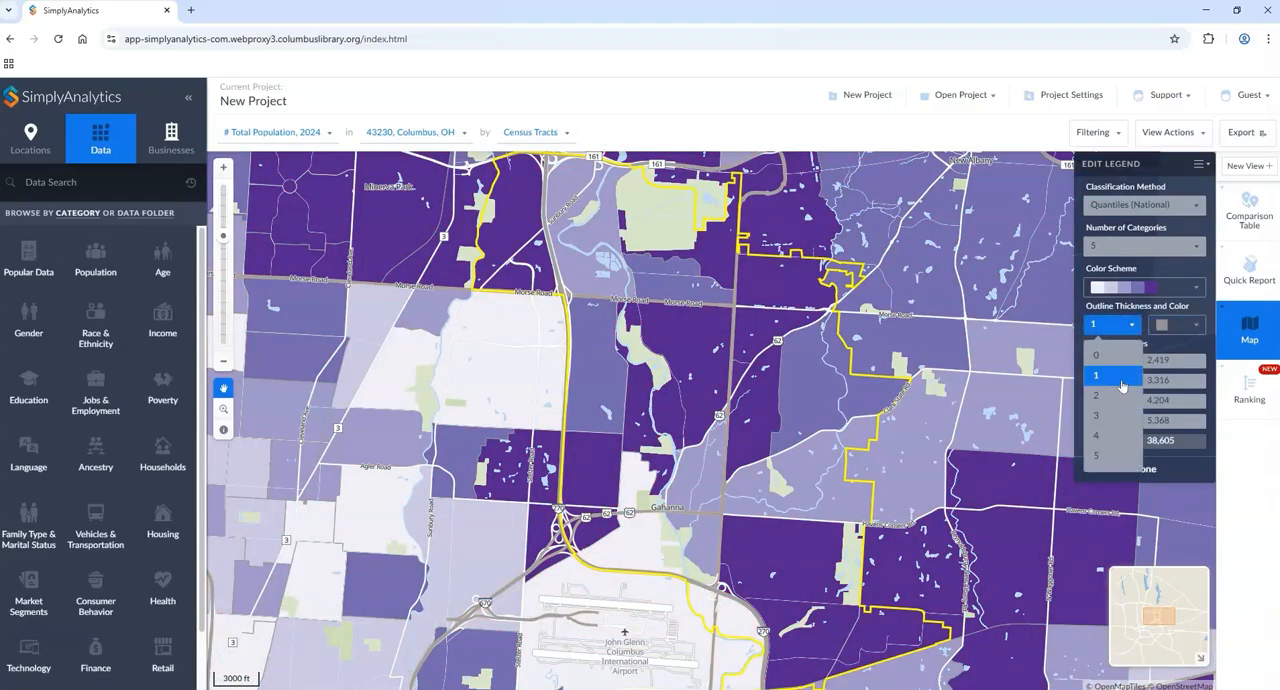
left_click(1118, 452)
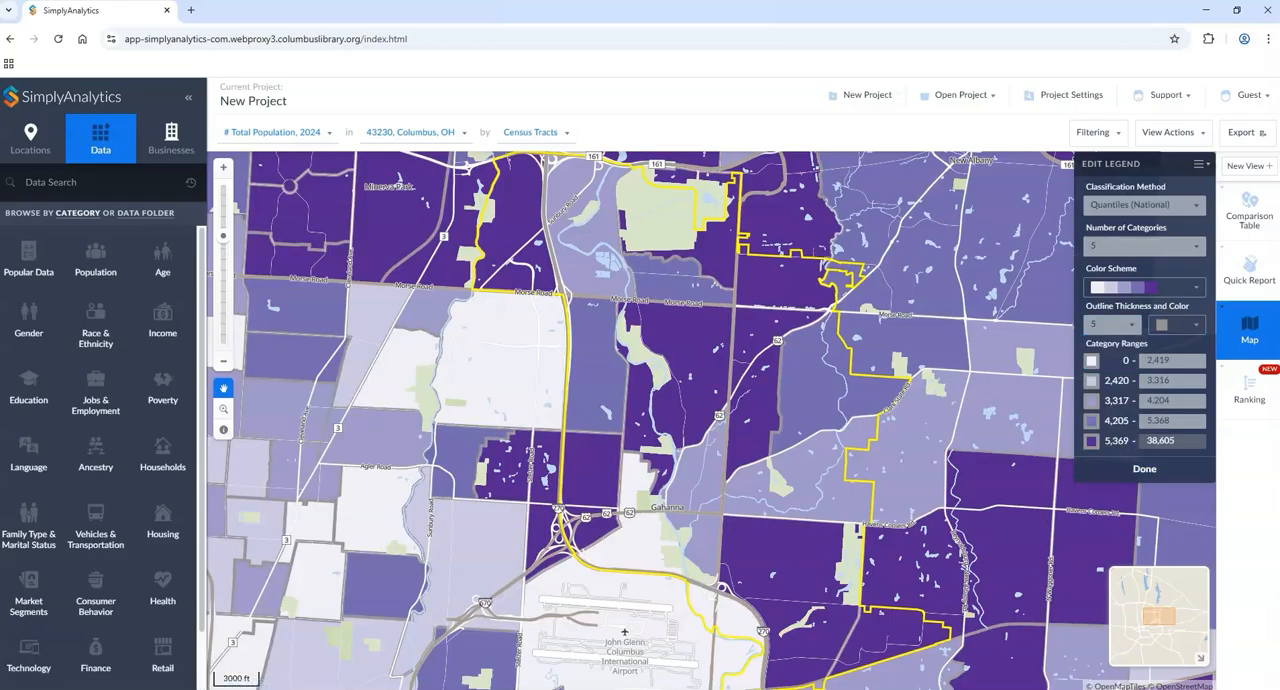
left_click(1192, 327)
left_click(1144, 409)
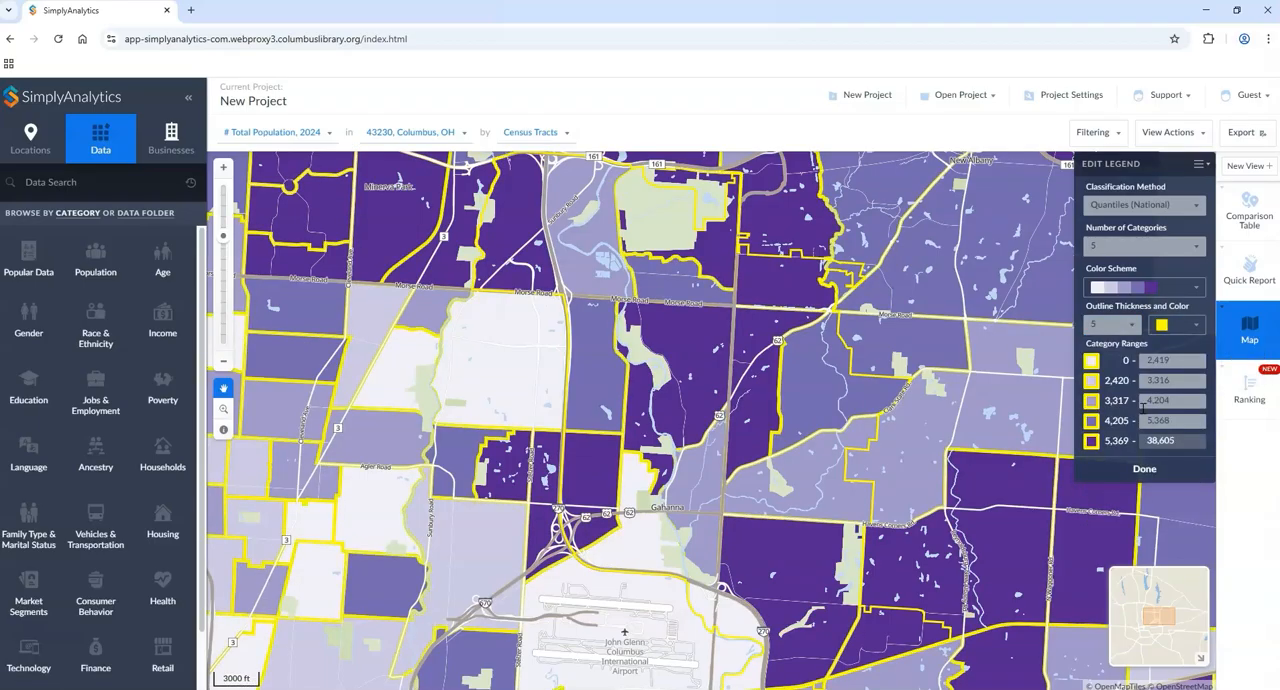
left_click(1193, 327)
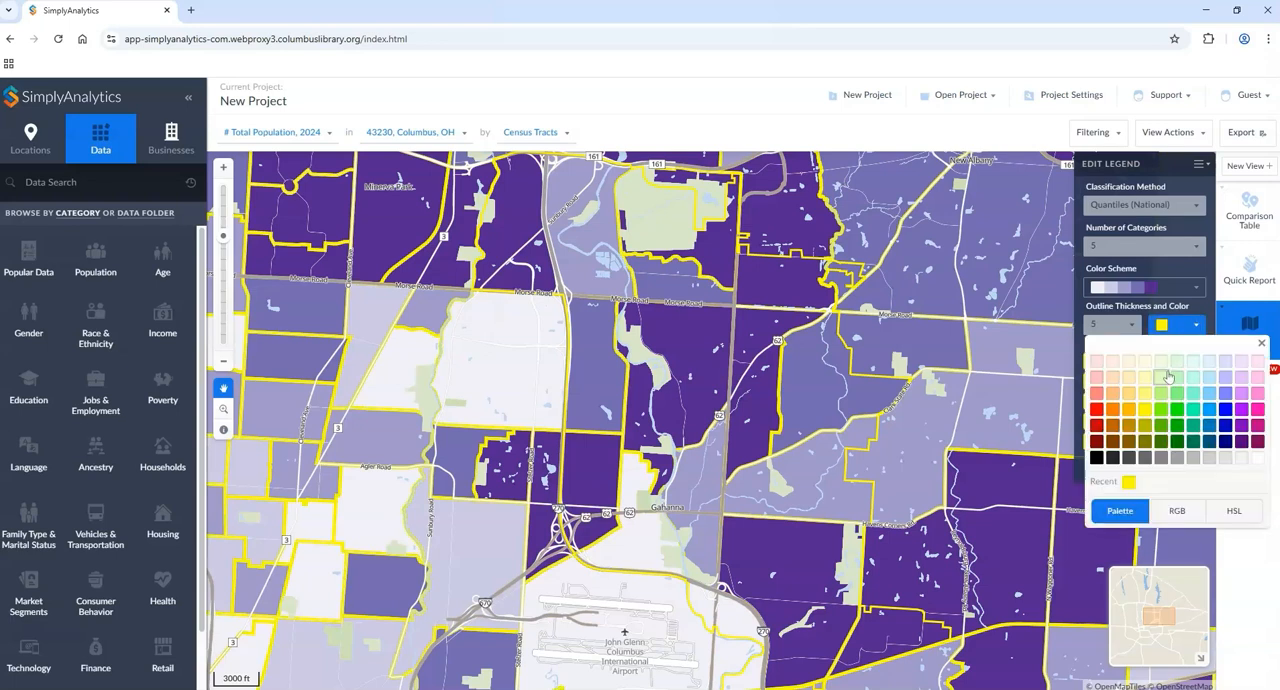
left_click(1180, 459)
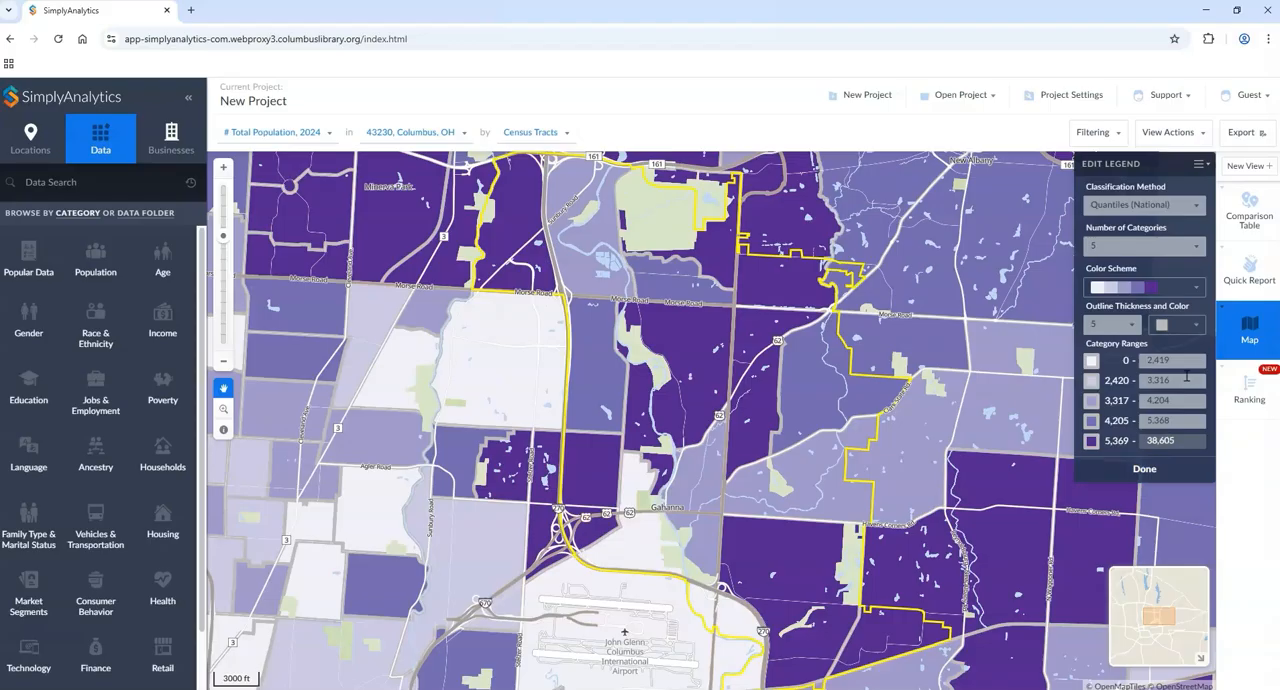
Step: Set the upper limits of the first four population category ranges to 2500, 3500, 4500 and 5500
left_click_drag(1178, 361, 1136, 363)
type("2500")
key("Tab")
type("3500")
key("Tab")
type("4500")
key("Tab")
type("5500")
key("Tab")
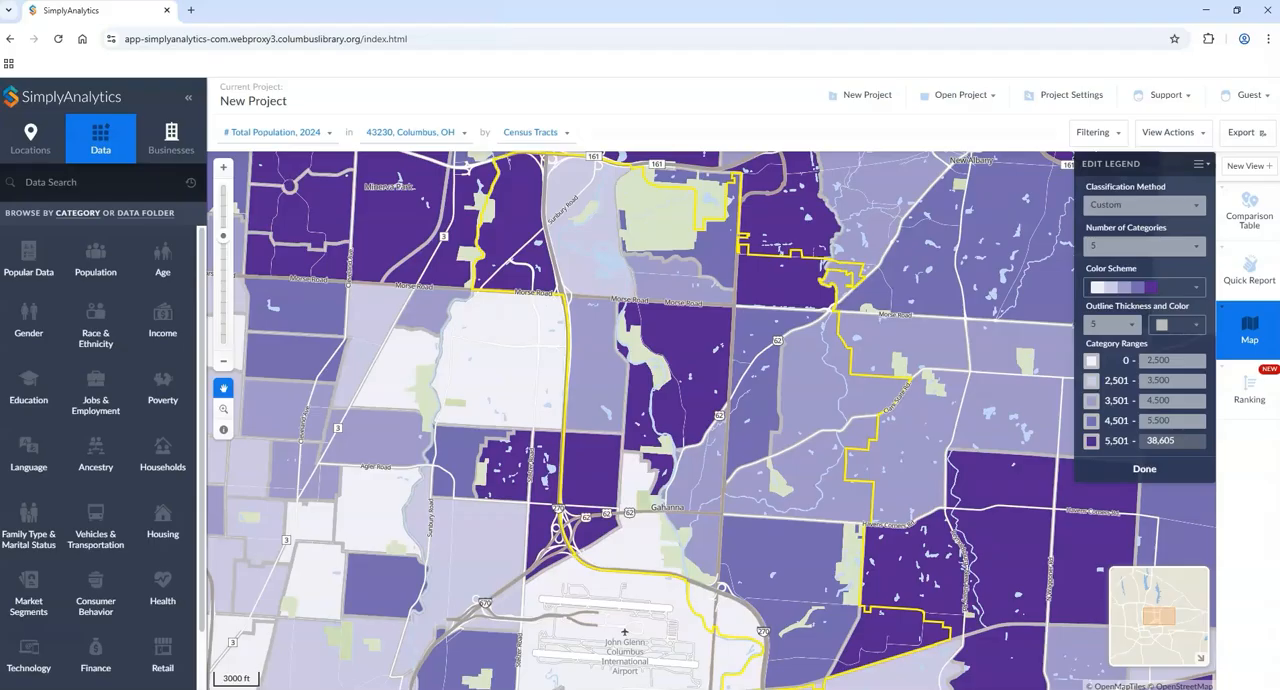
Step: Map Per Capita Income, 2024 instead of total population, using the purple color scheme, and finish editing the legend
left_click(316, 140)
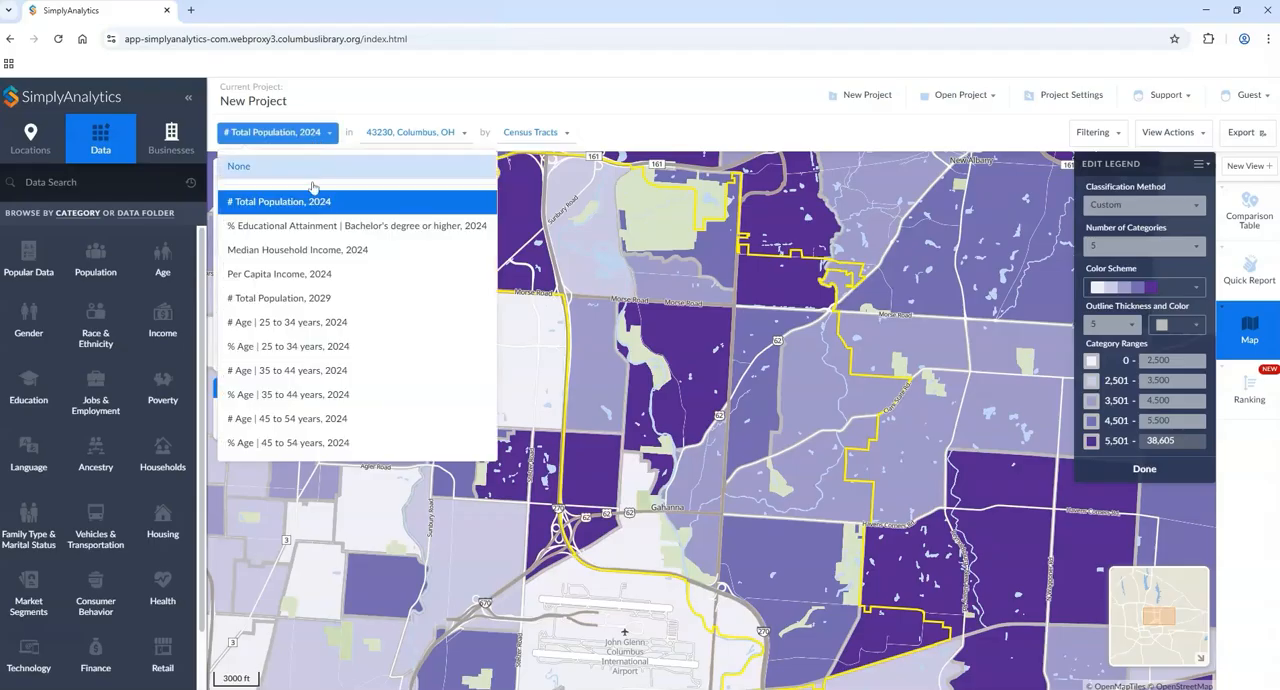
left_click(279, 279)
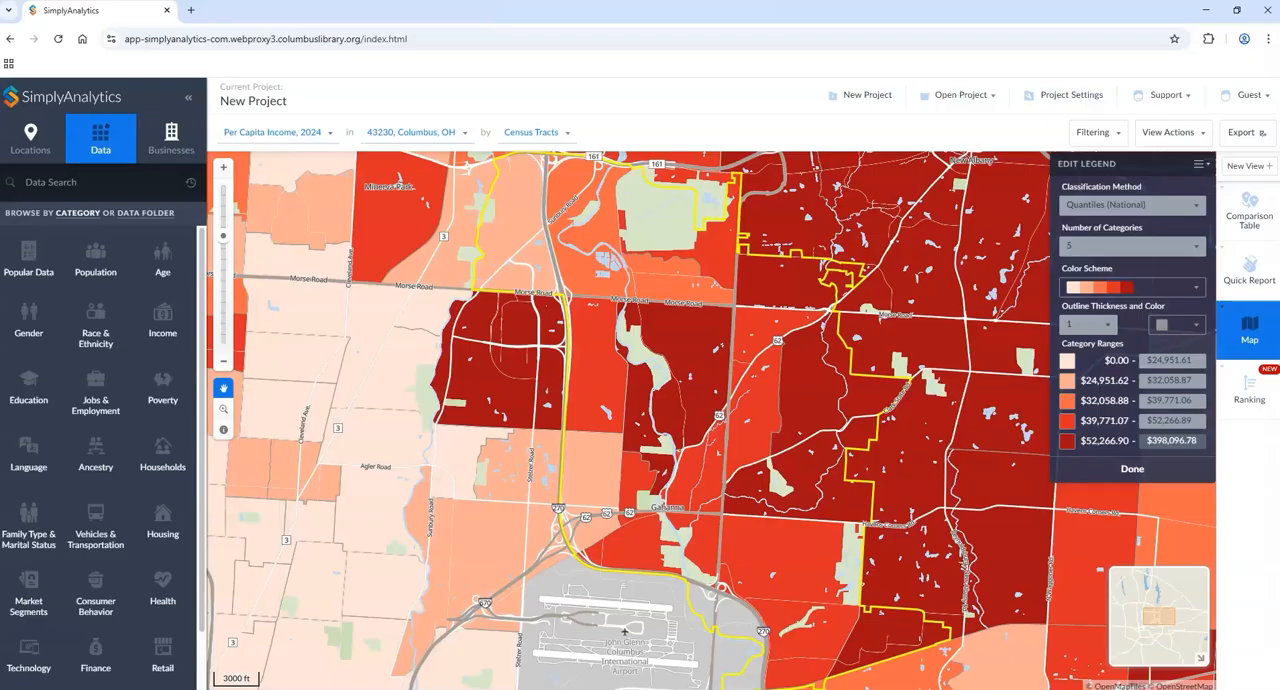
left_click(1160, 290)
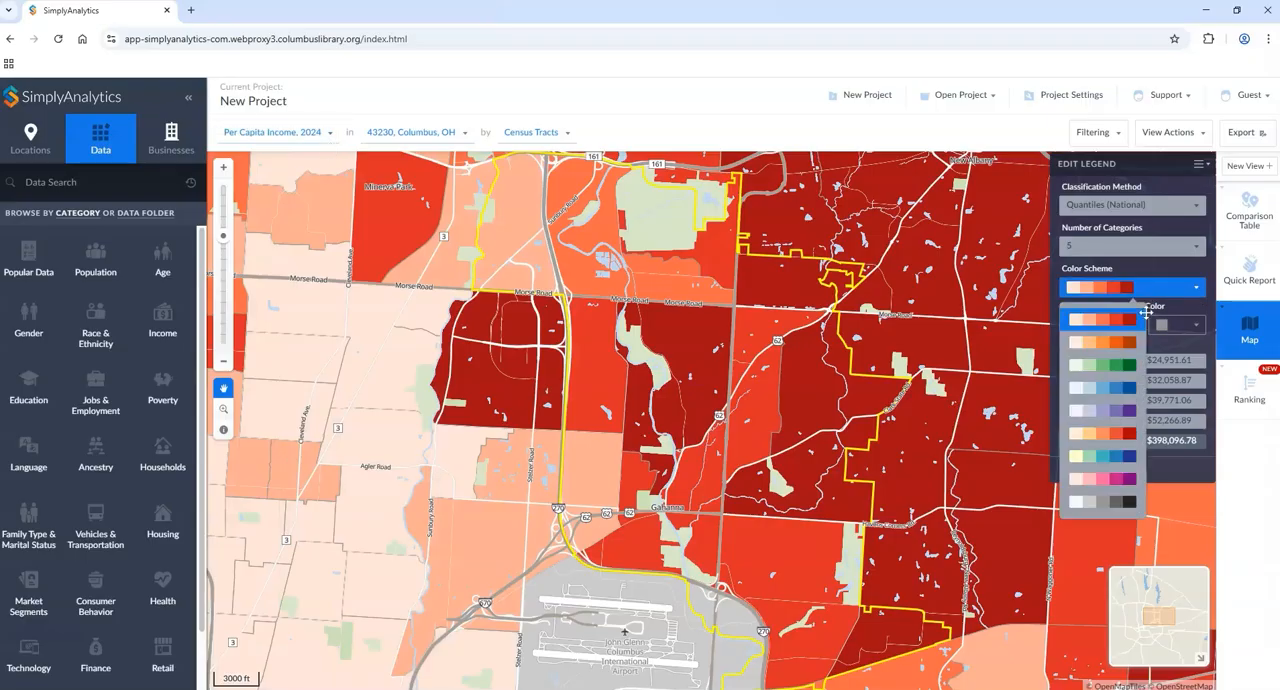
left_click(1115, 412)
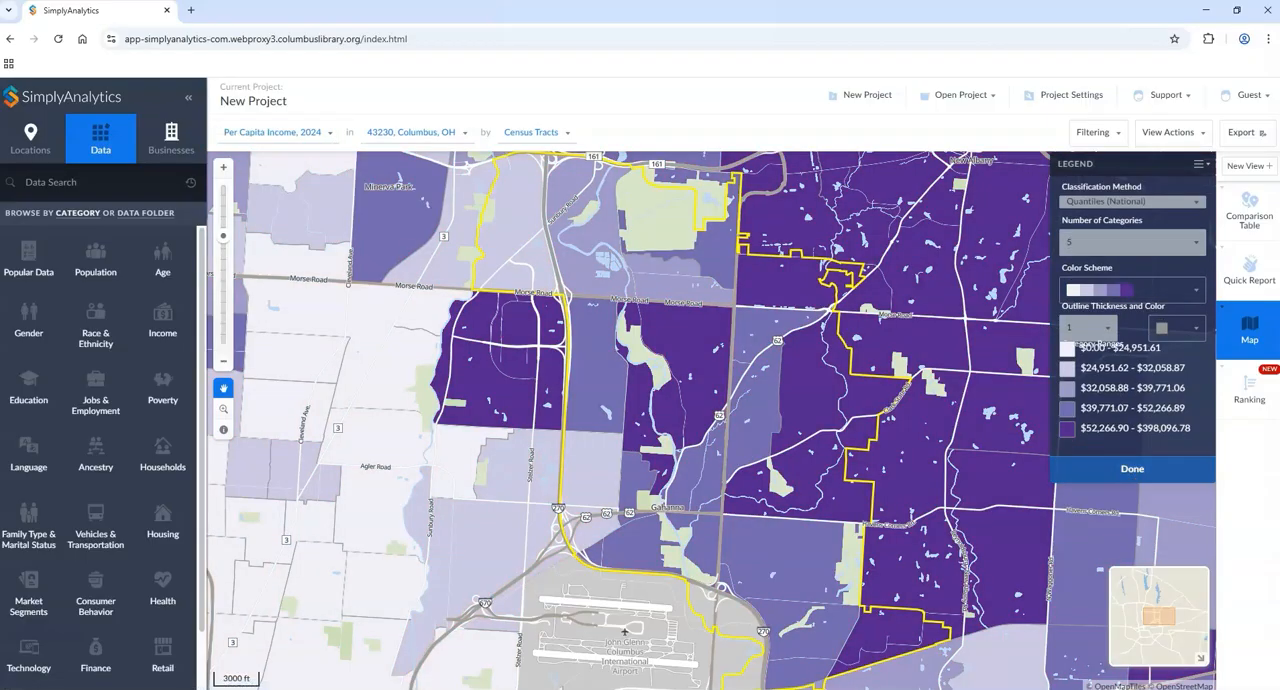
Step: Finish editing the legend and map Per Capita Income, 2024 in Columbus, OH instead of 43230
left_click(1132, 469)
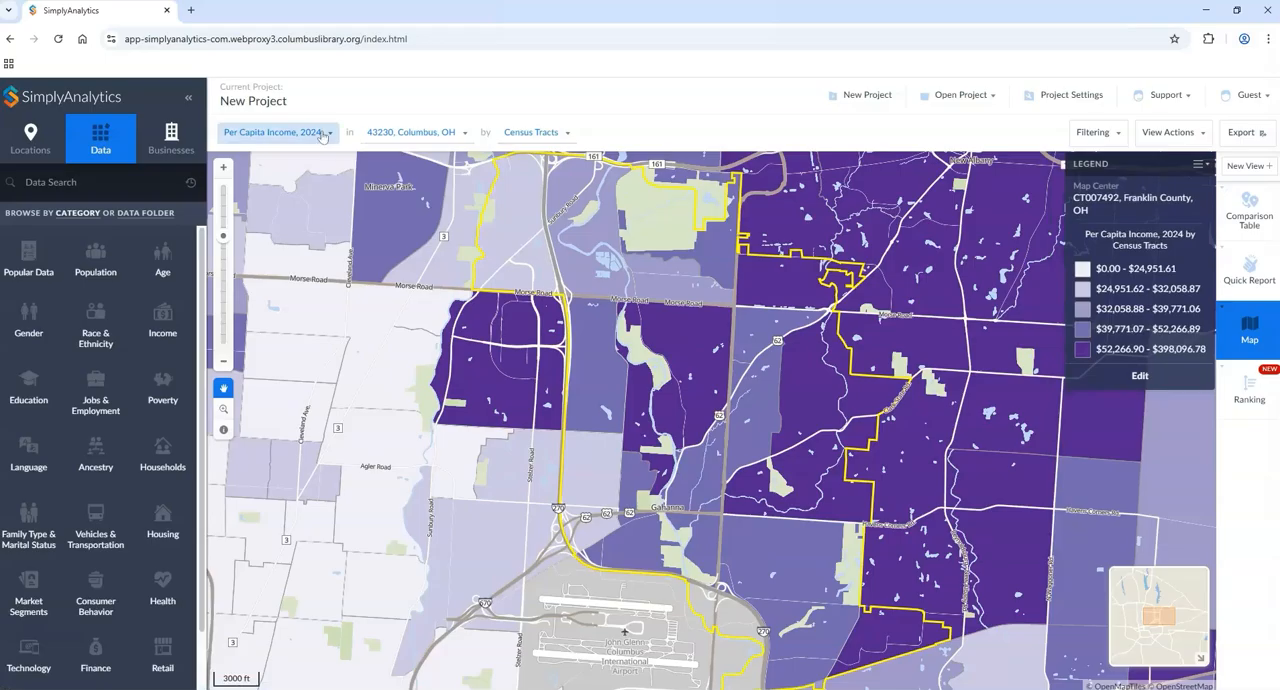
left_click(410, 135)
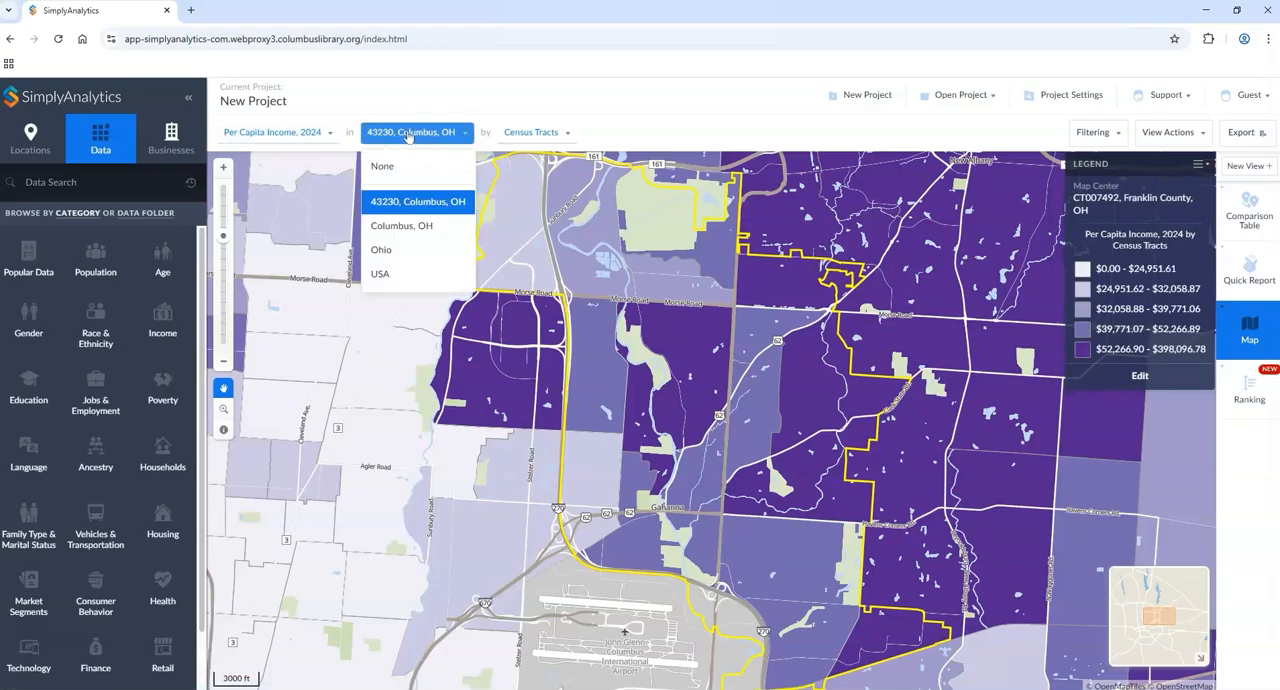
left_click(388, 228)
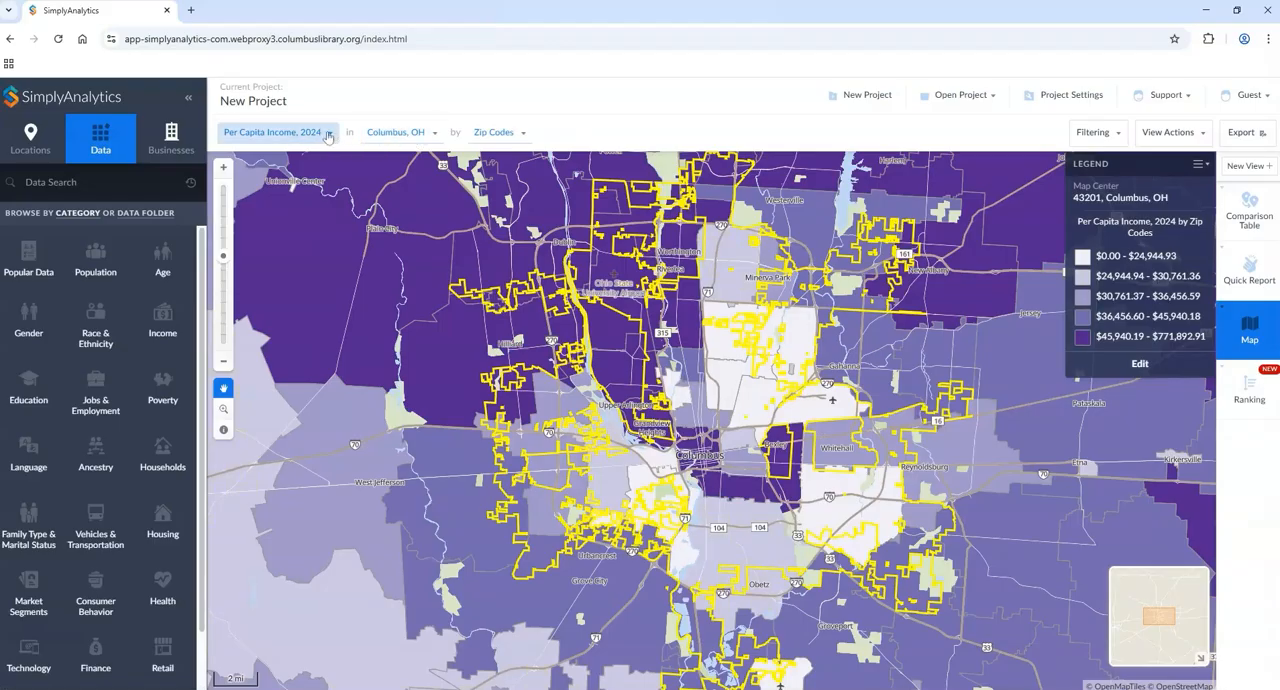
Step: View the Per Capita Income, 2024 map for Ohio and return the map to 43230, Columbus, OH
left_click(328, 135)
left_click(400, 132)
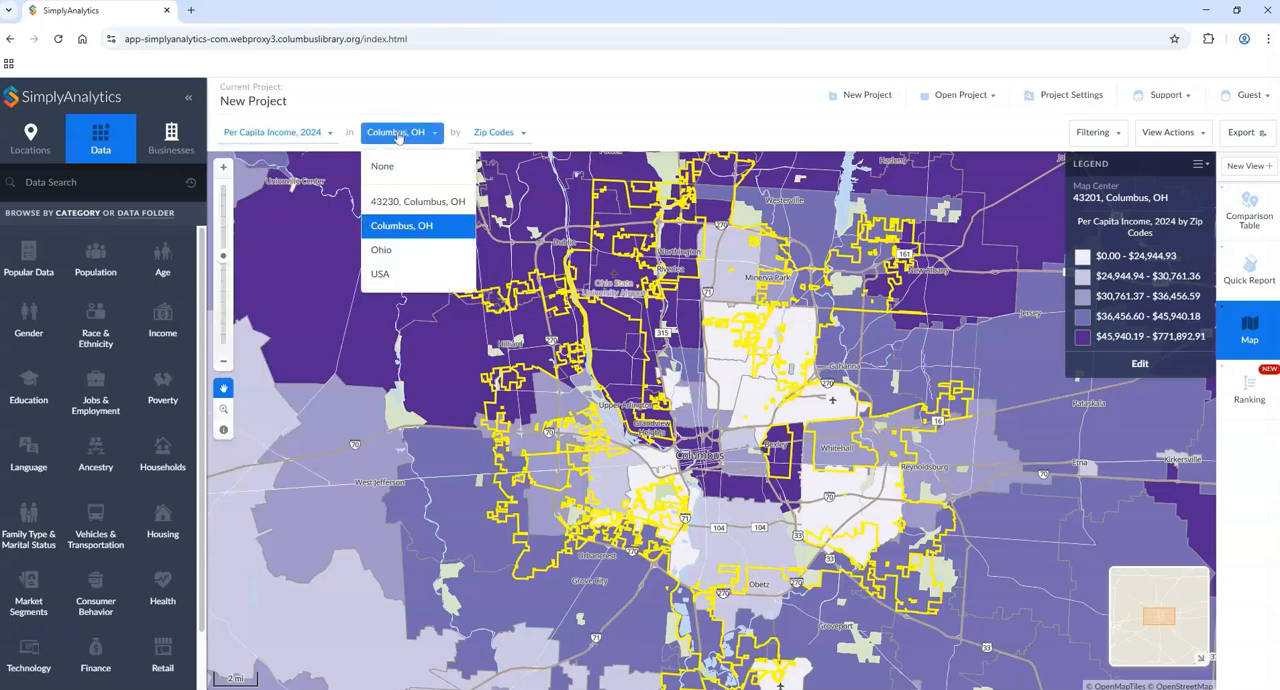
left_click(290, 132)
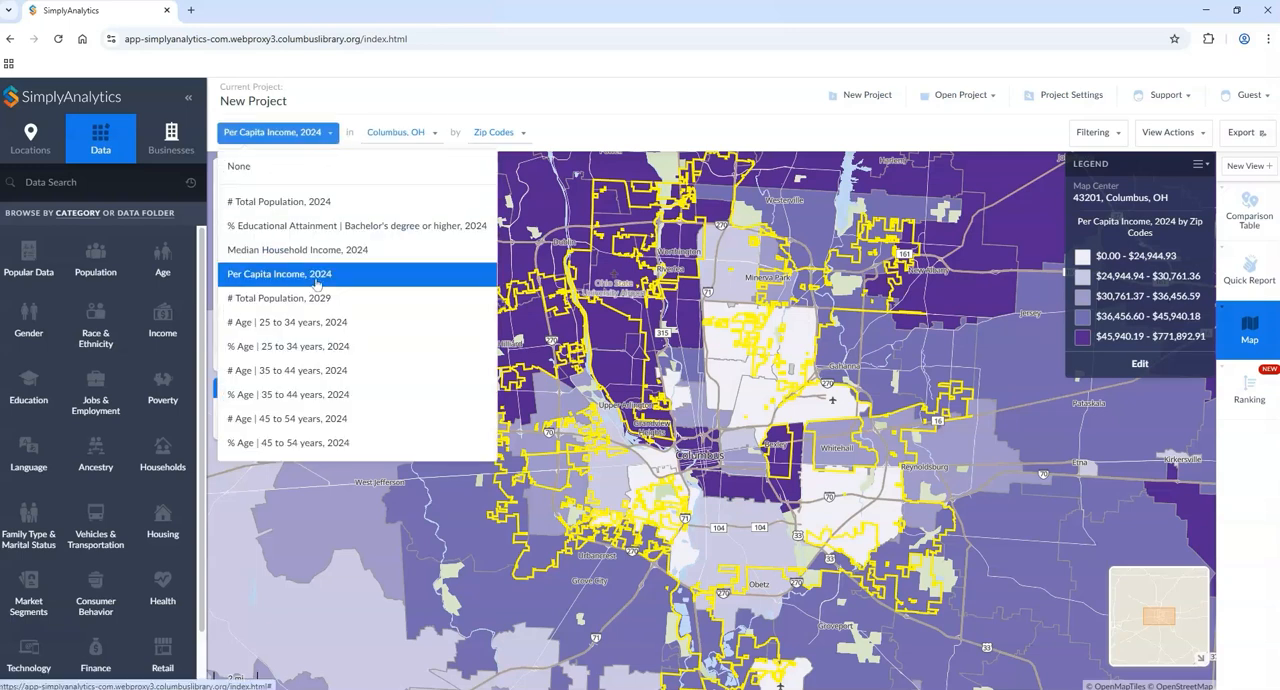
left_click(400, 132)
left_click(380, 252)
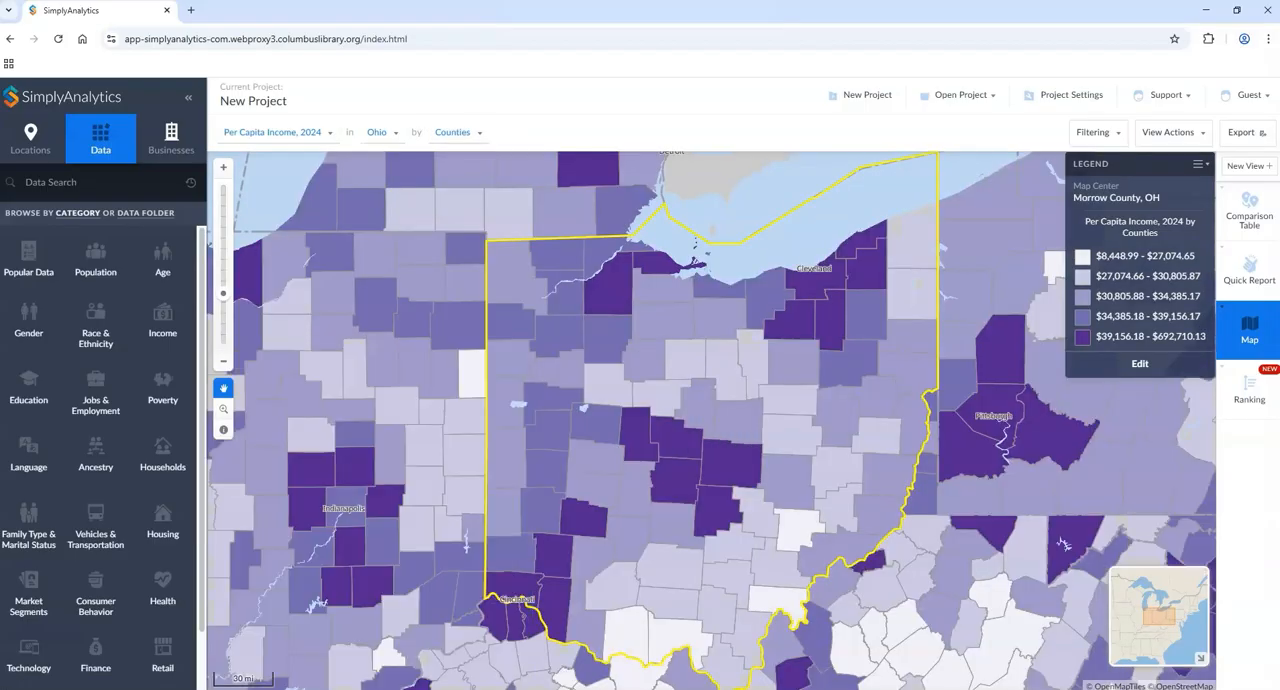
left_click(385, 132)
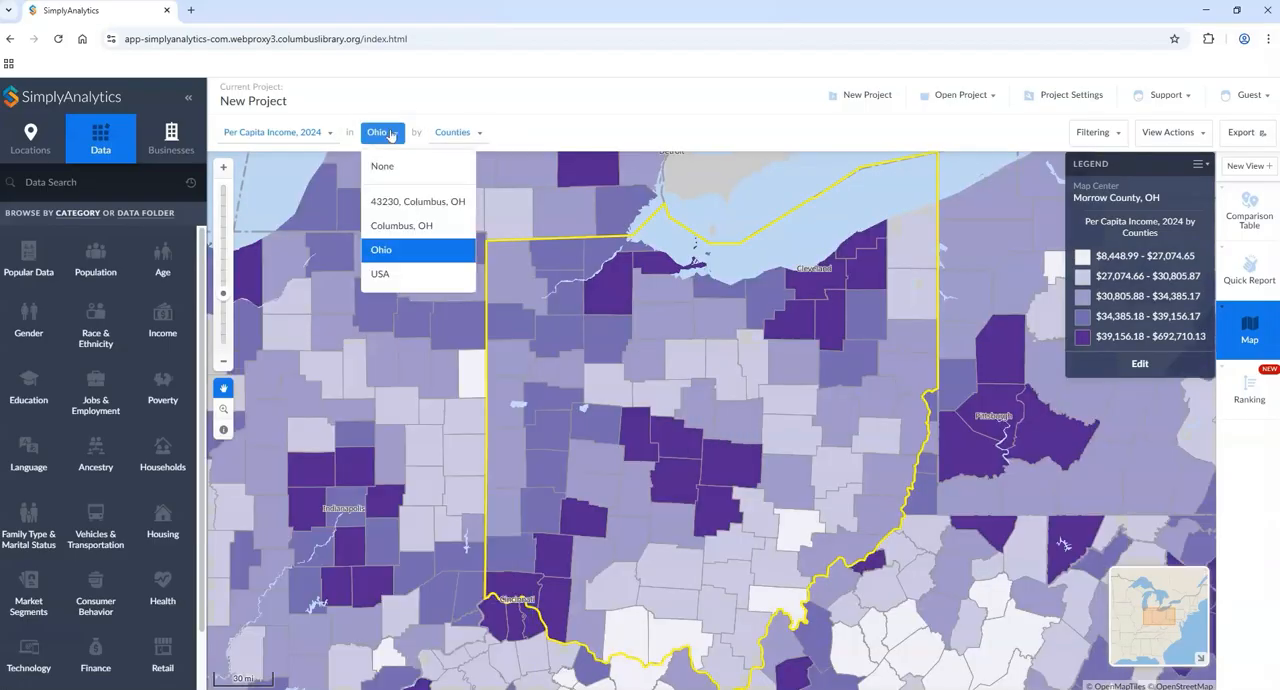
left_click(404, 203)
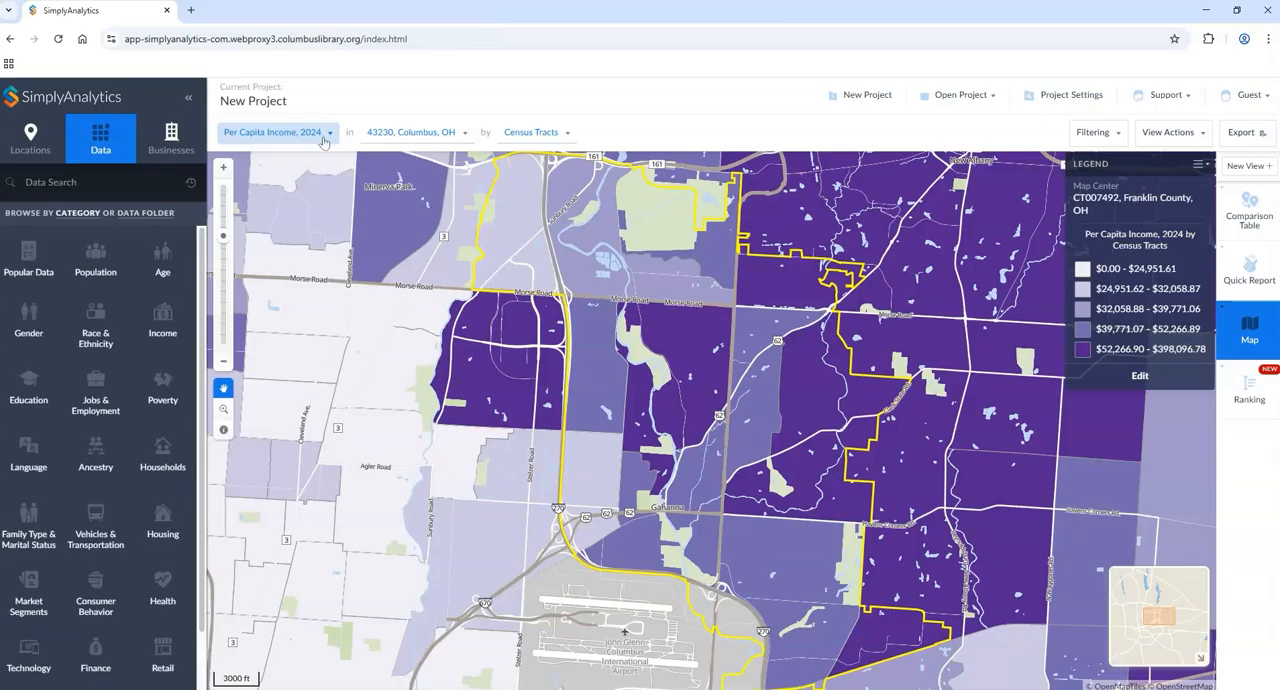
Step: Review the map's editable locations, data and businesses, keep them, and map # Total Population, 2024 instead of per capita income
left_click(1170, 132)
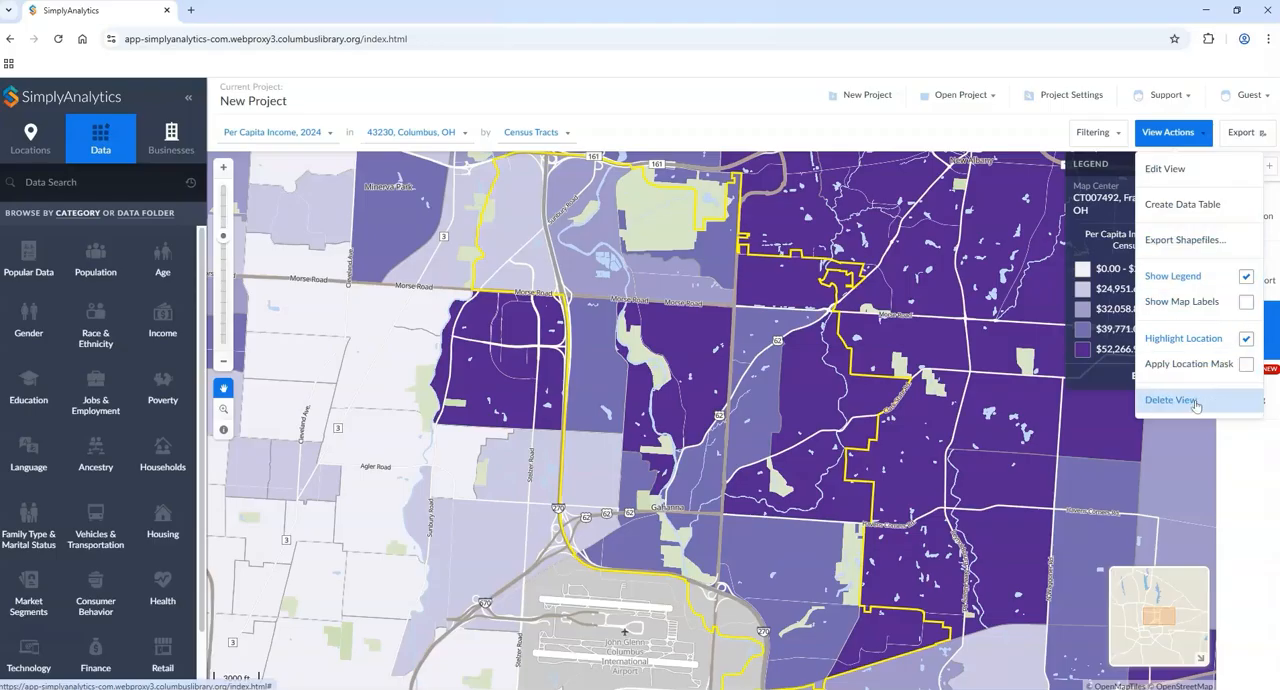
left_click(1190, 176)
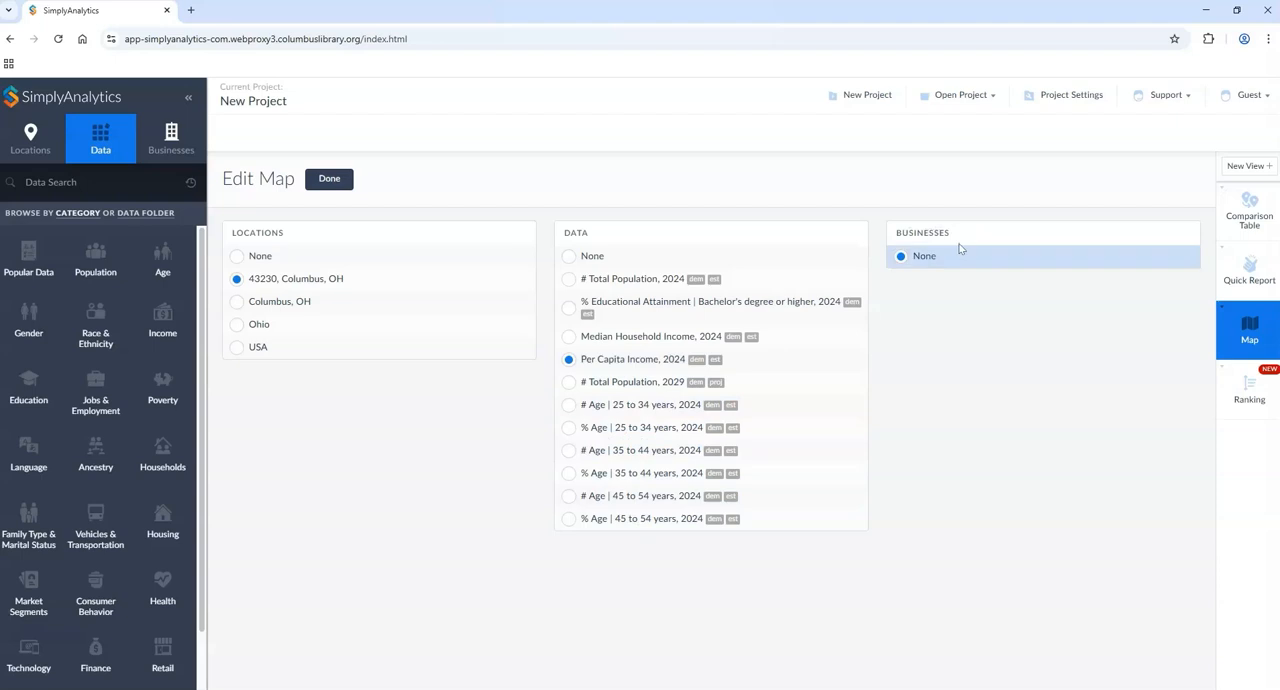
left_click(321, 185)
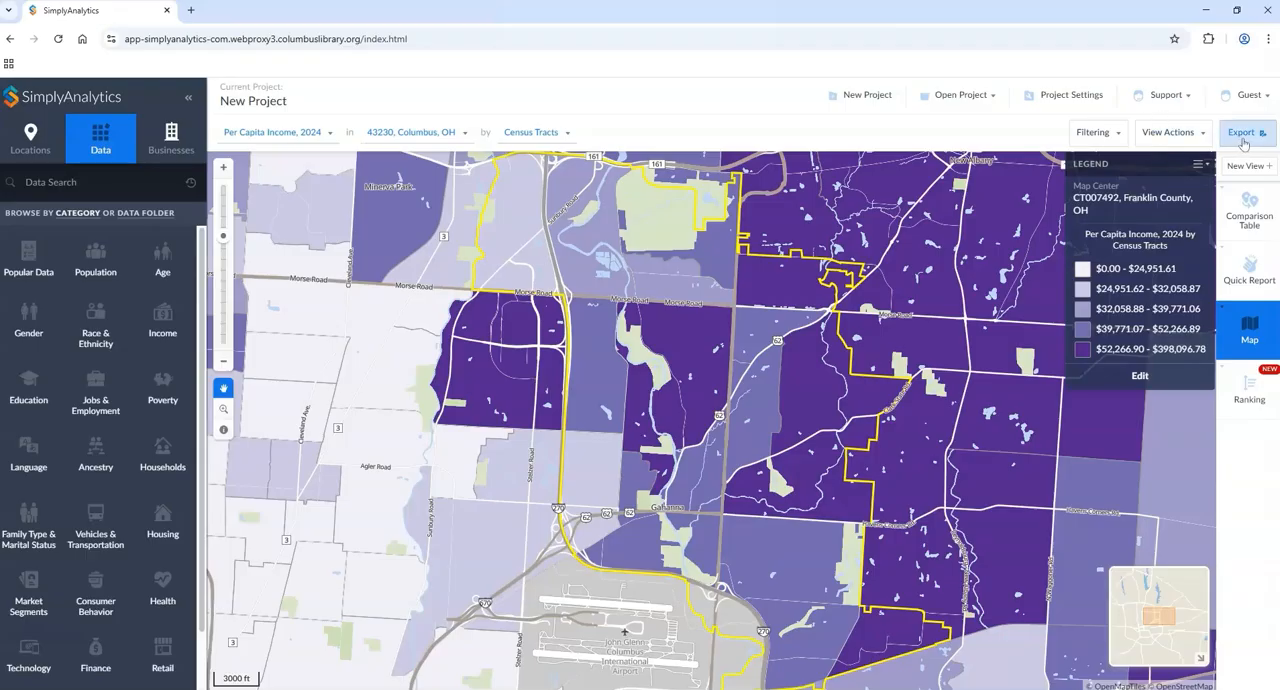
left_click(272, 132)
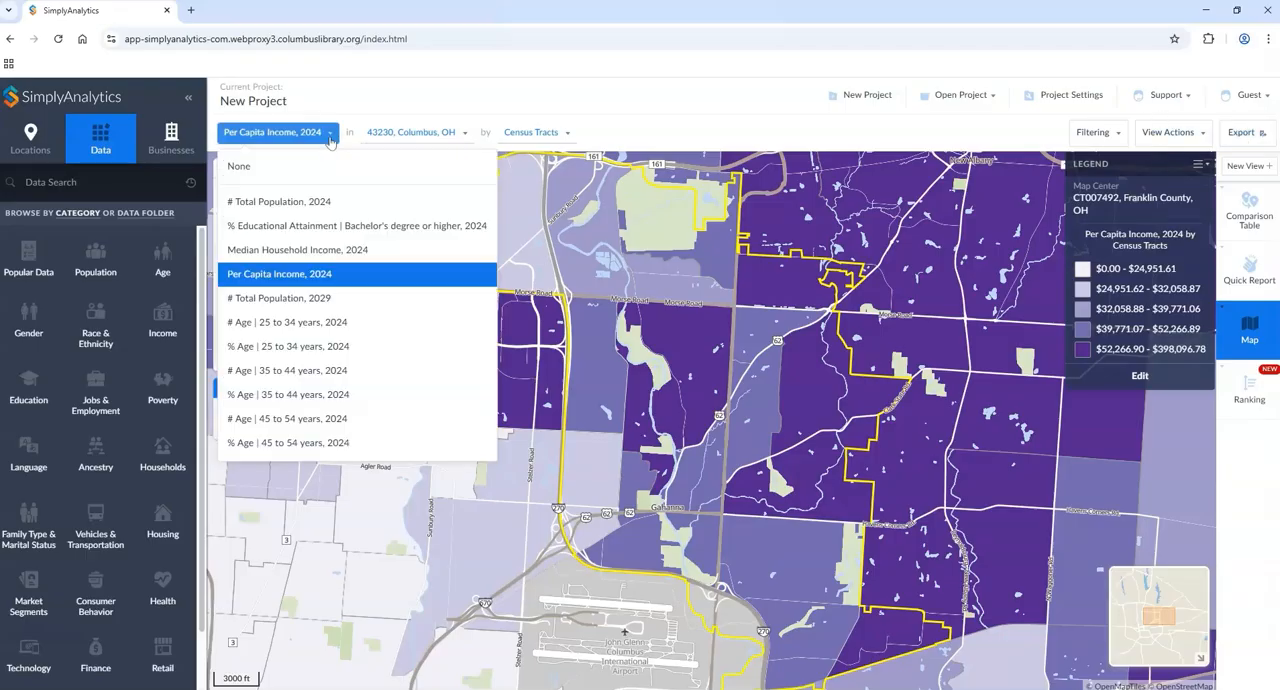
left_click(320, 206)
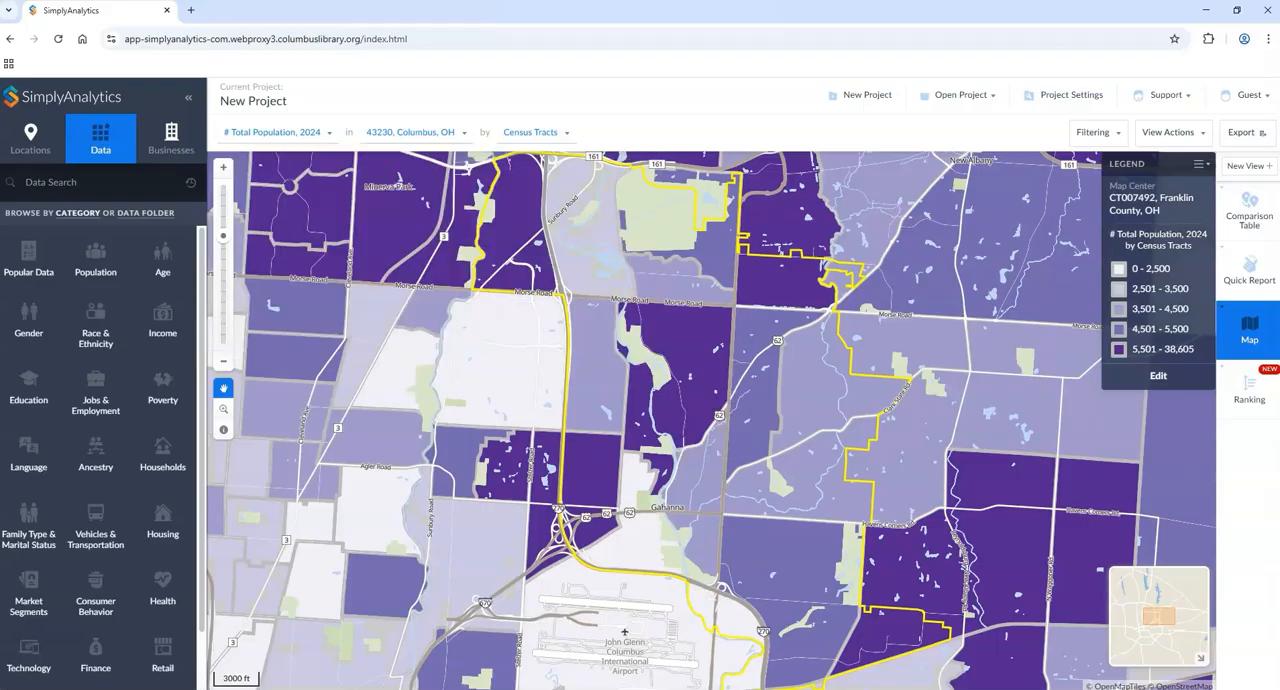
Step: Try the map export with a slightly enlarged Letter landscape crop and a repositioned scale bar, leaving it at the file format stage
left_click(1255, 140)
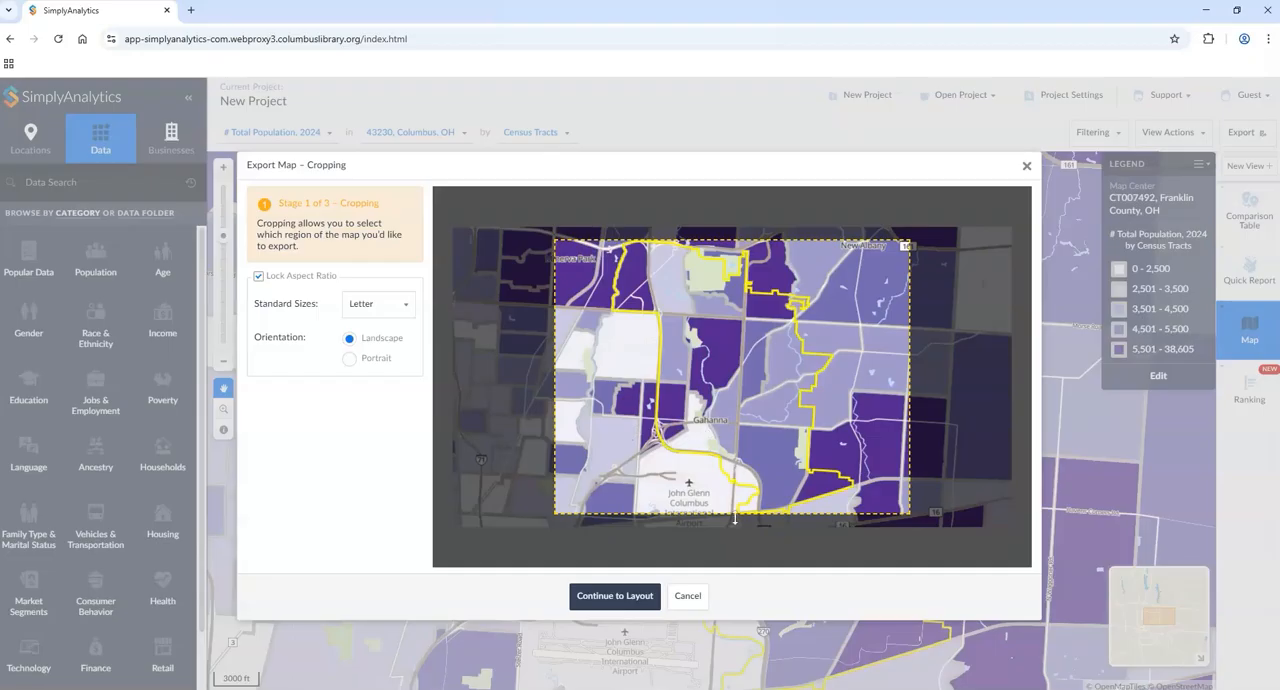
left_click_drag(731, 515, 731, 519)
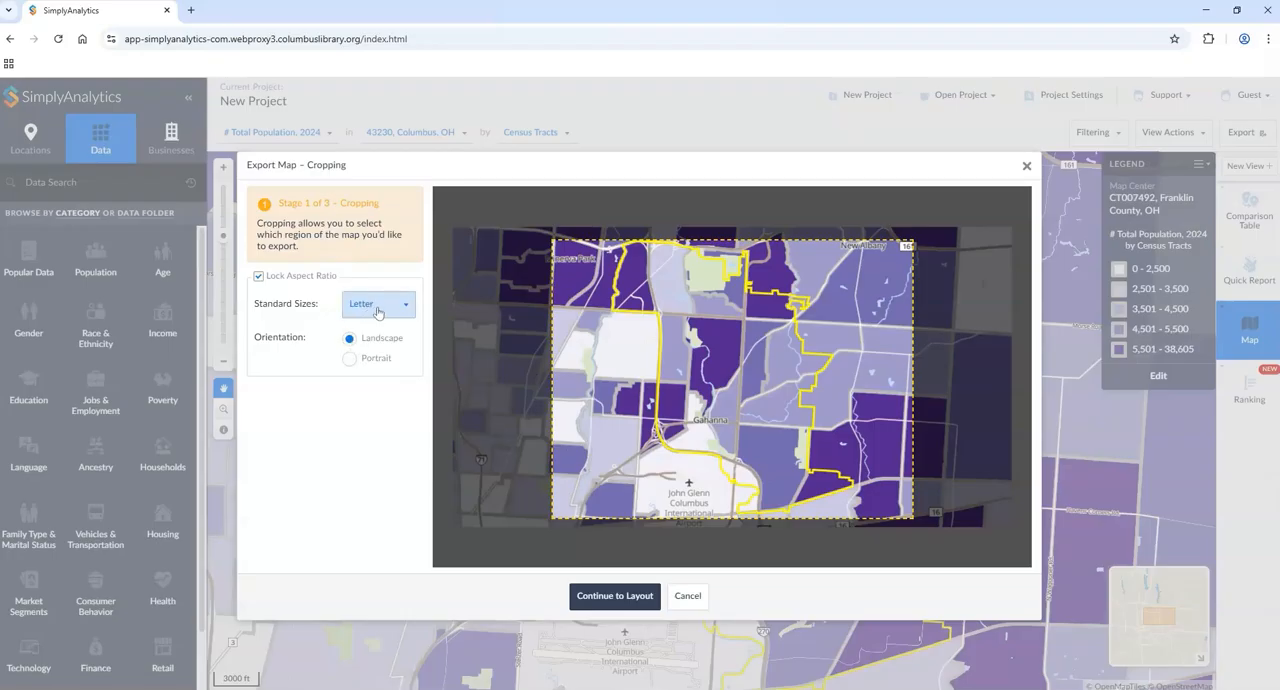
left_click(602, 597)
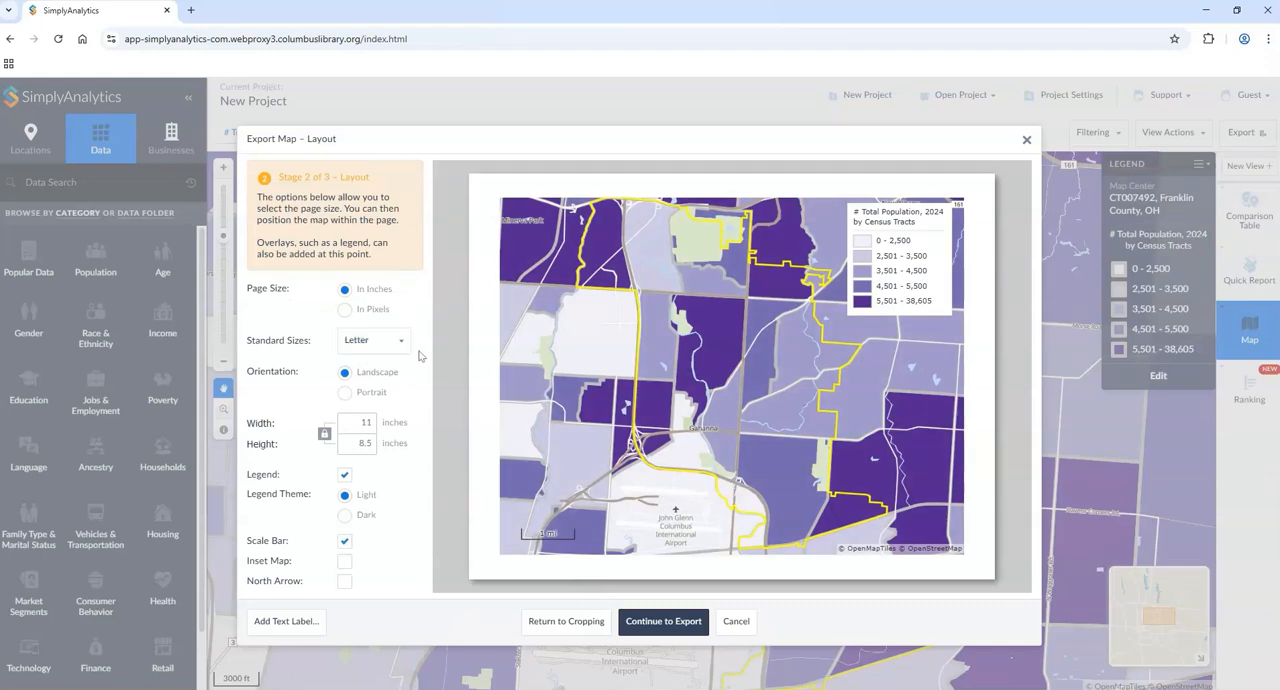
mouse_move(540, 535)
left_mouse_down()
mouse_move(546, 452)
mouse_move(545, 530)
left_mouse_up()
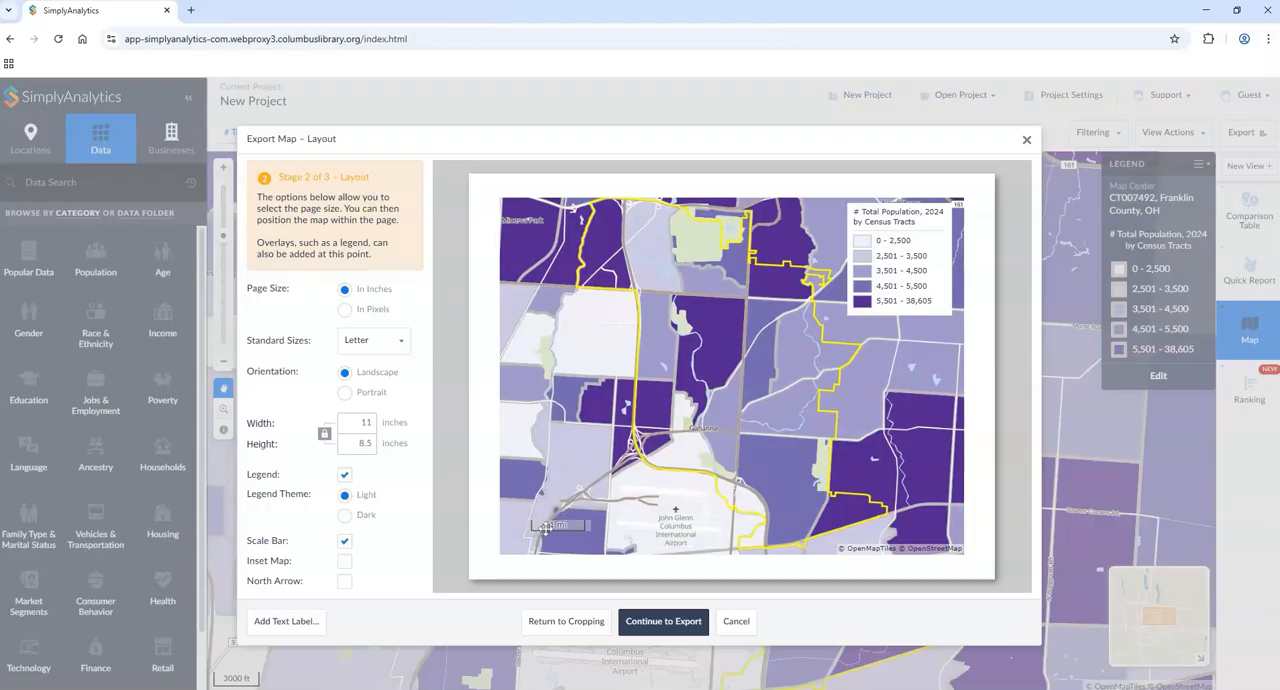
left_click(679, 621)
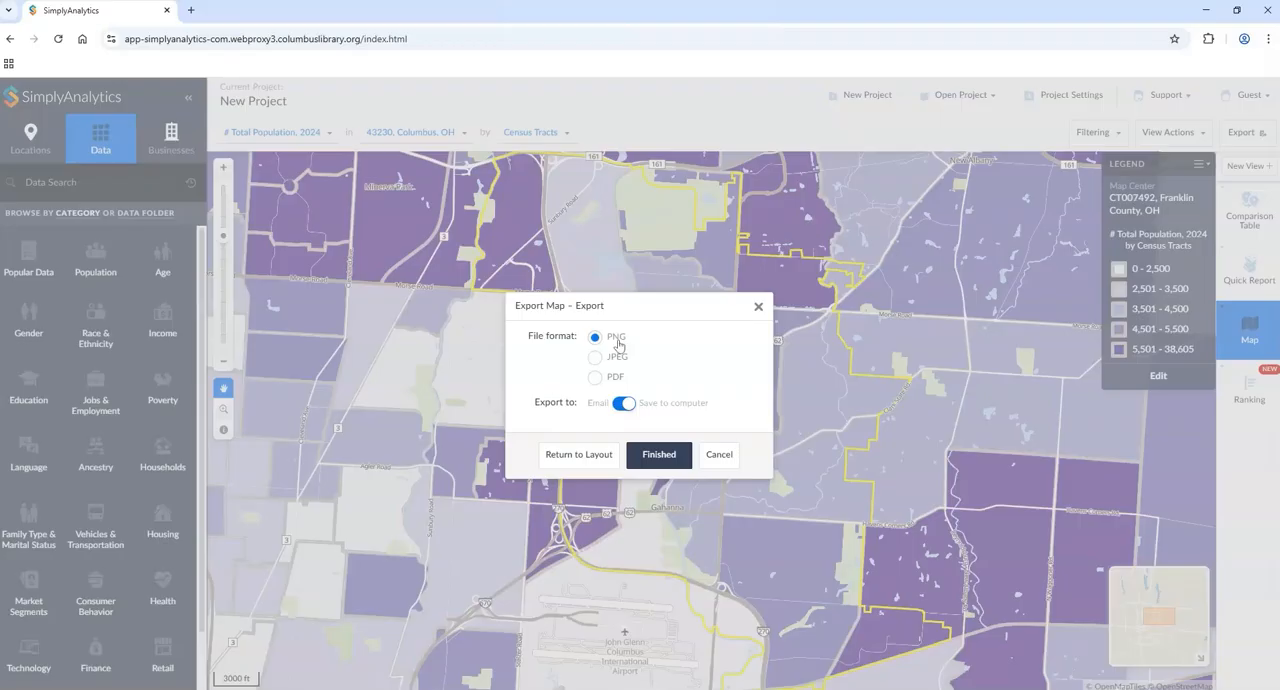
left_click(758, 308)
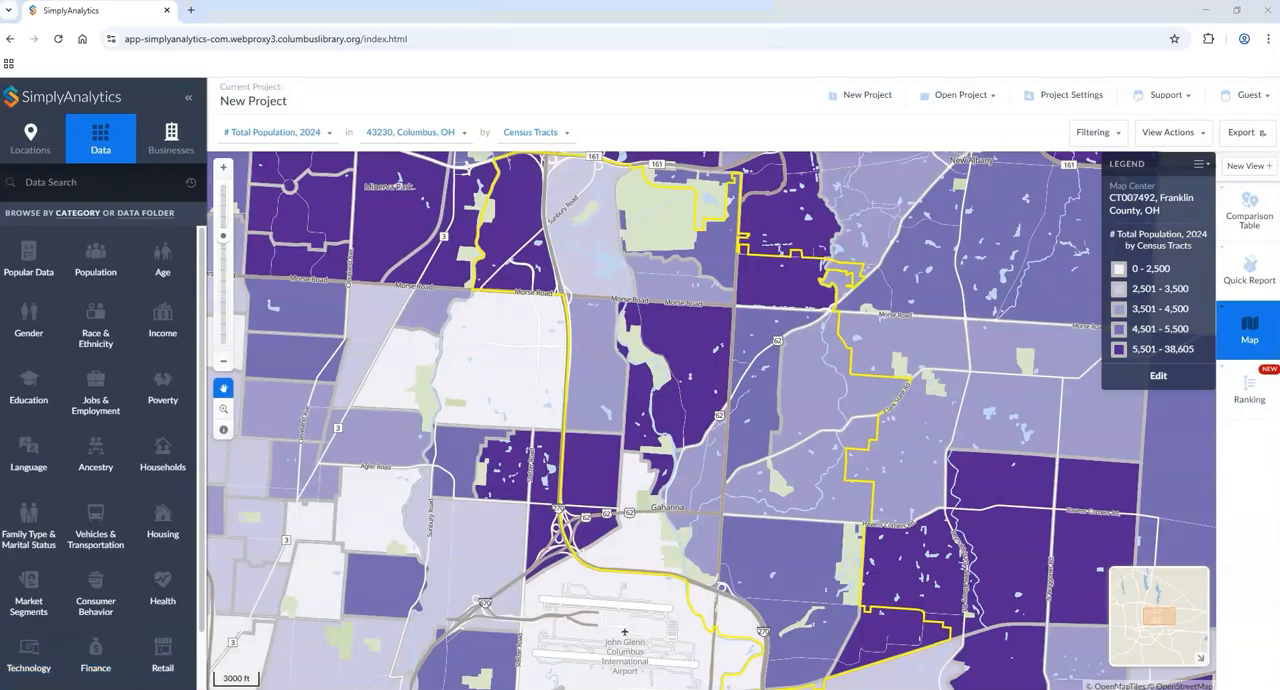
Step: Open the ranking view and look through the census tracts listed for 43230, Columbus, OH
left_click(1247, 396)
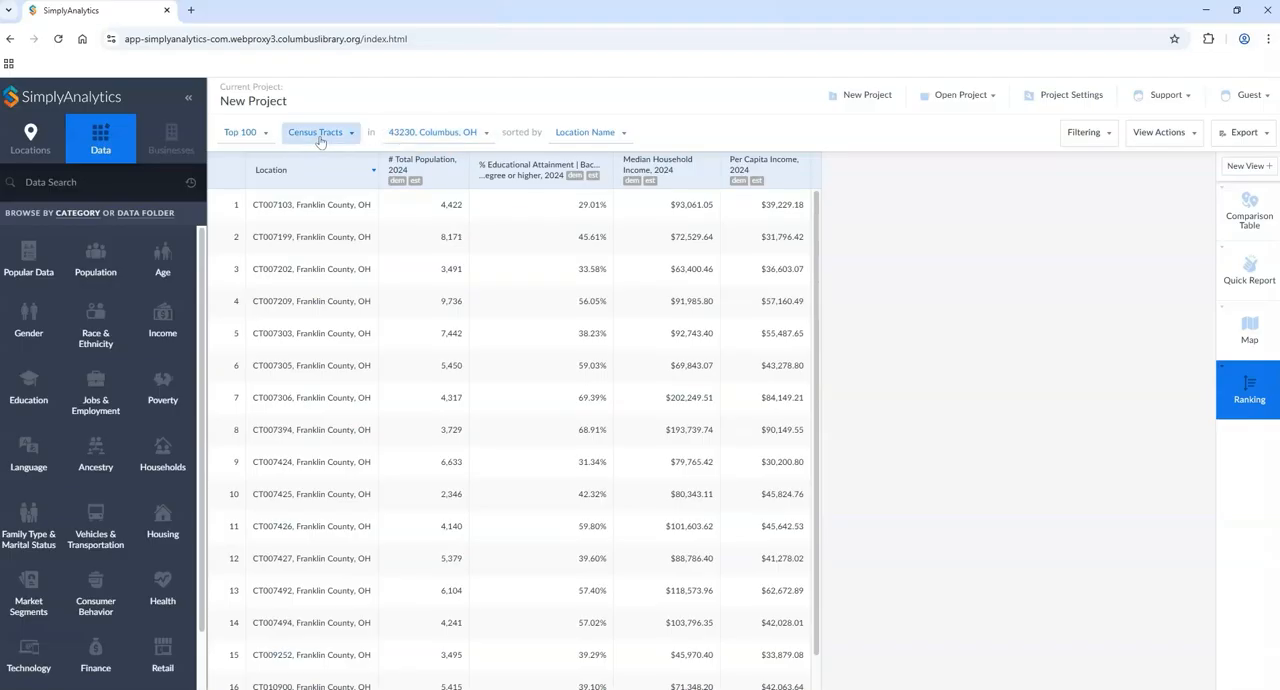
scroll(360, 615, "down", 1)
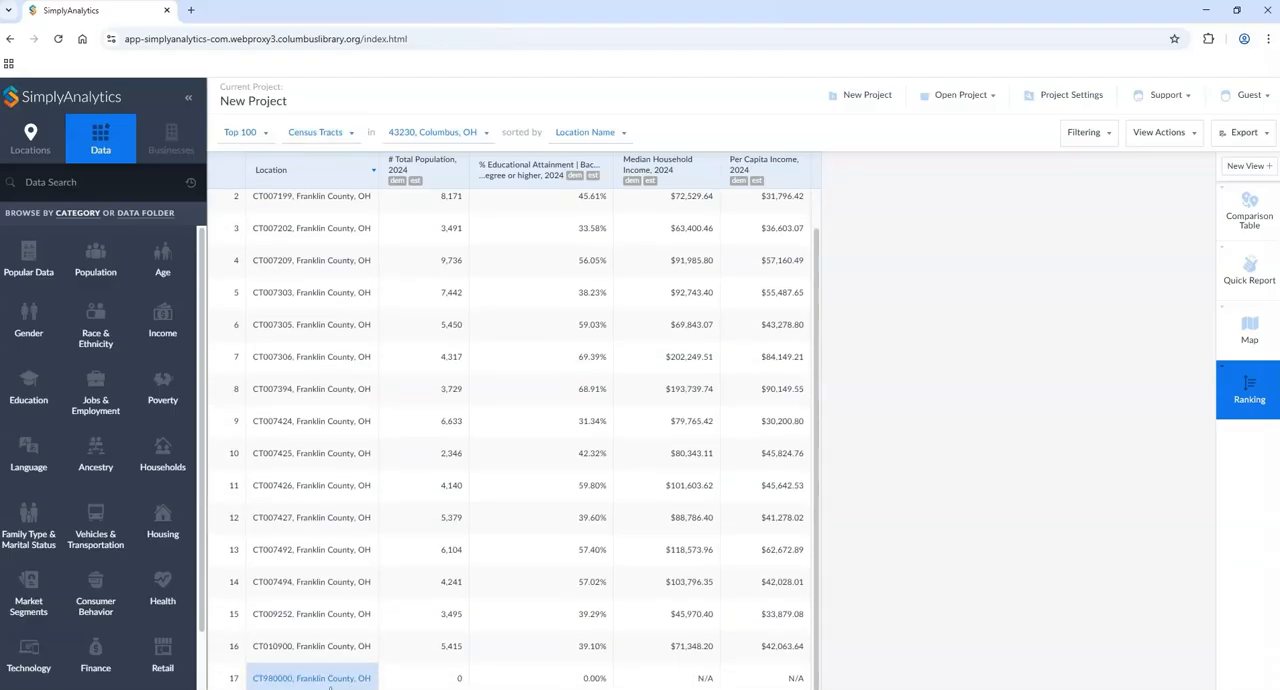
scroll(312, 678, "up", 1)
Step: Rank 43230 by block groups, browse the full list, and return the ranking to census tracts
left_click(340, 138)
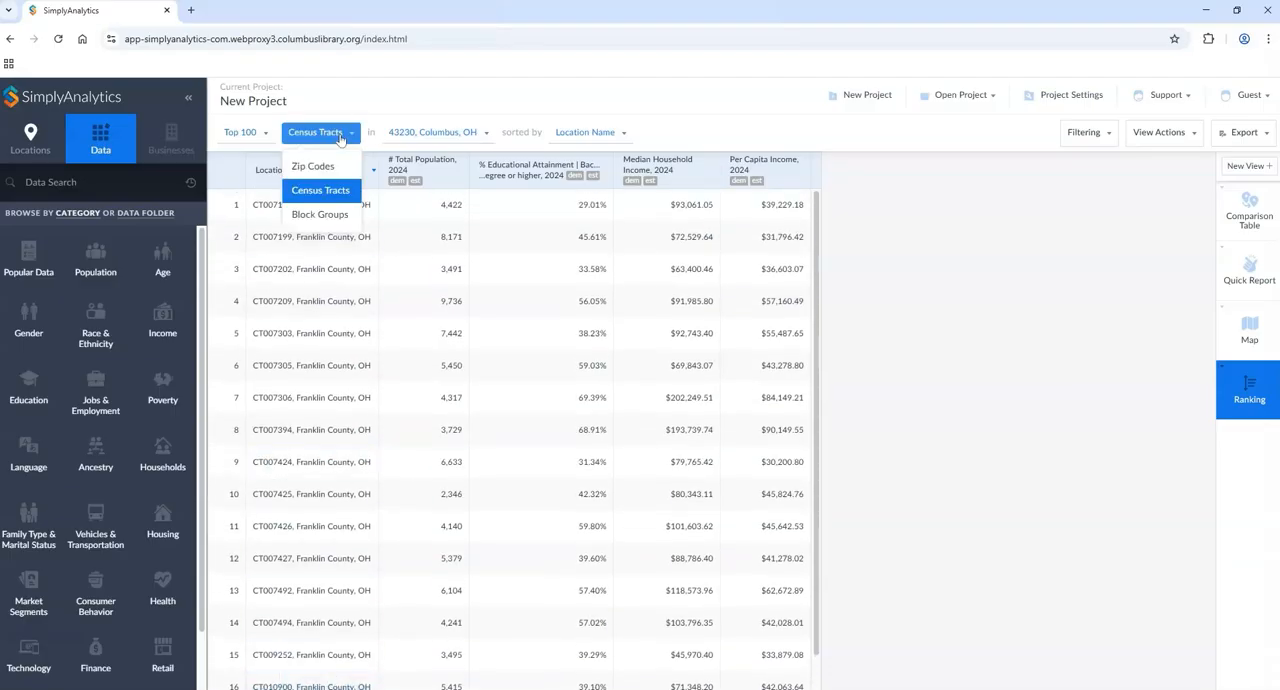
left_click(322, 215)
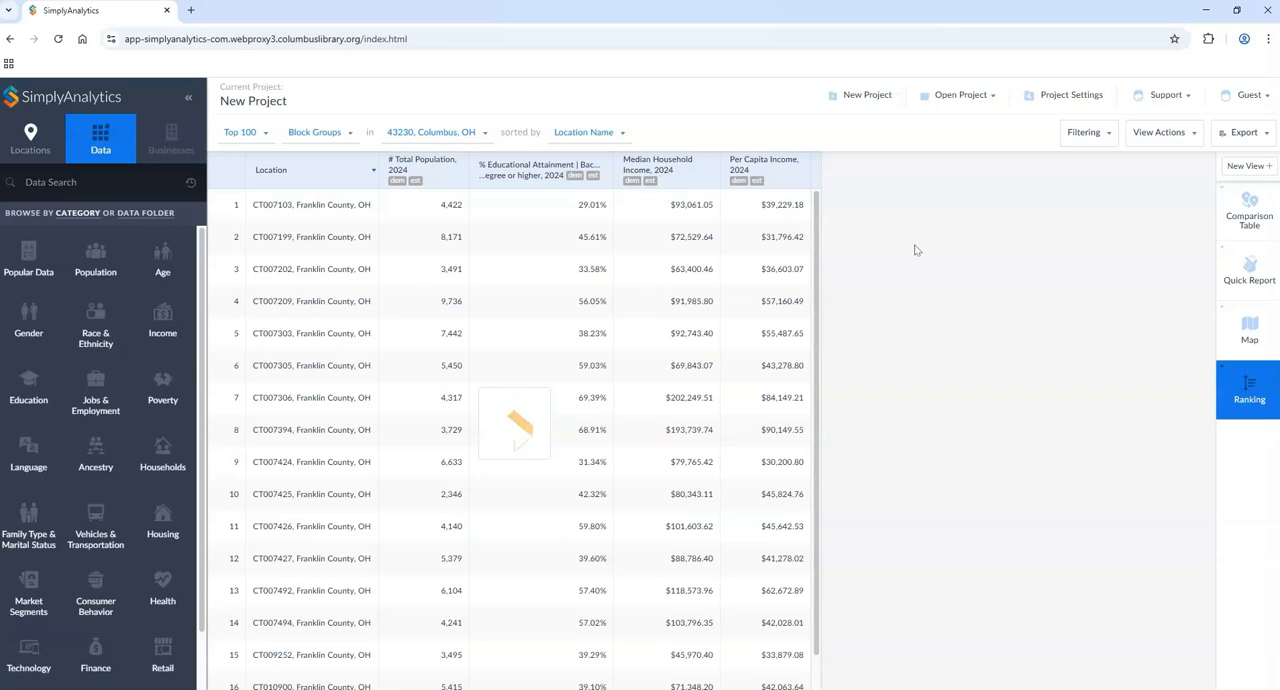
scroll(680, 380, "down", 6)
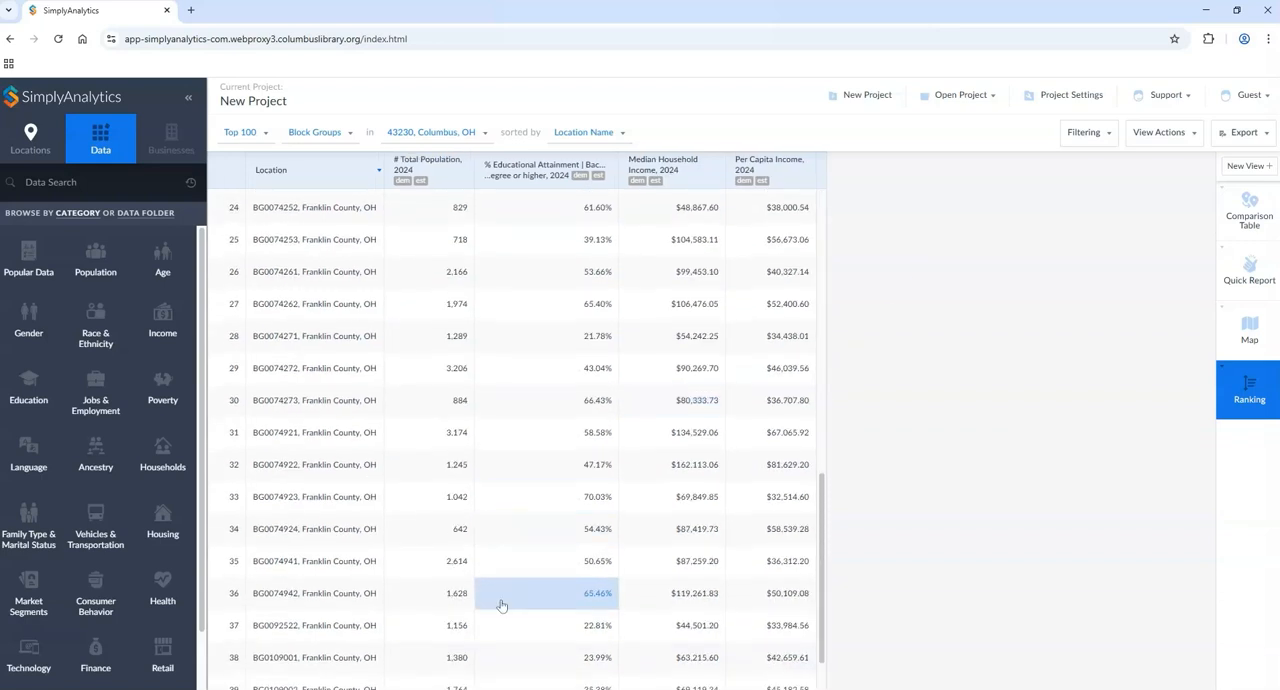
scroll(300, 660, "down", 2)
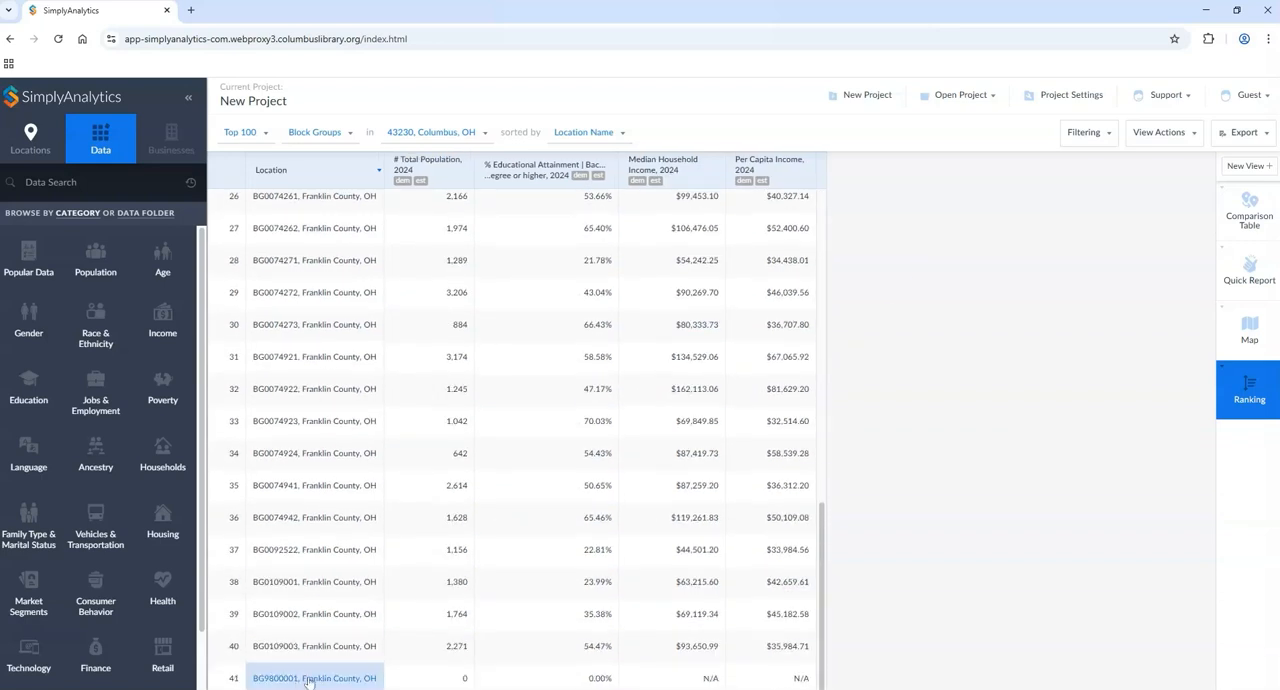
left_click_drag(827, 619, 867, 299)
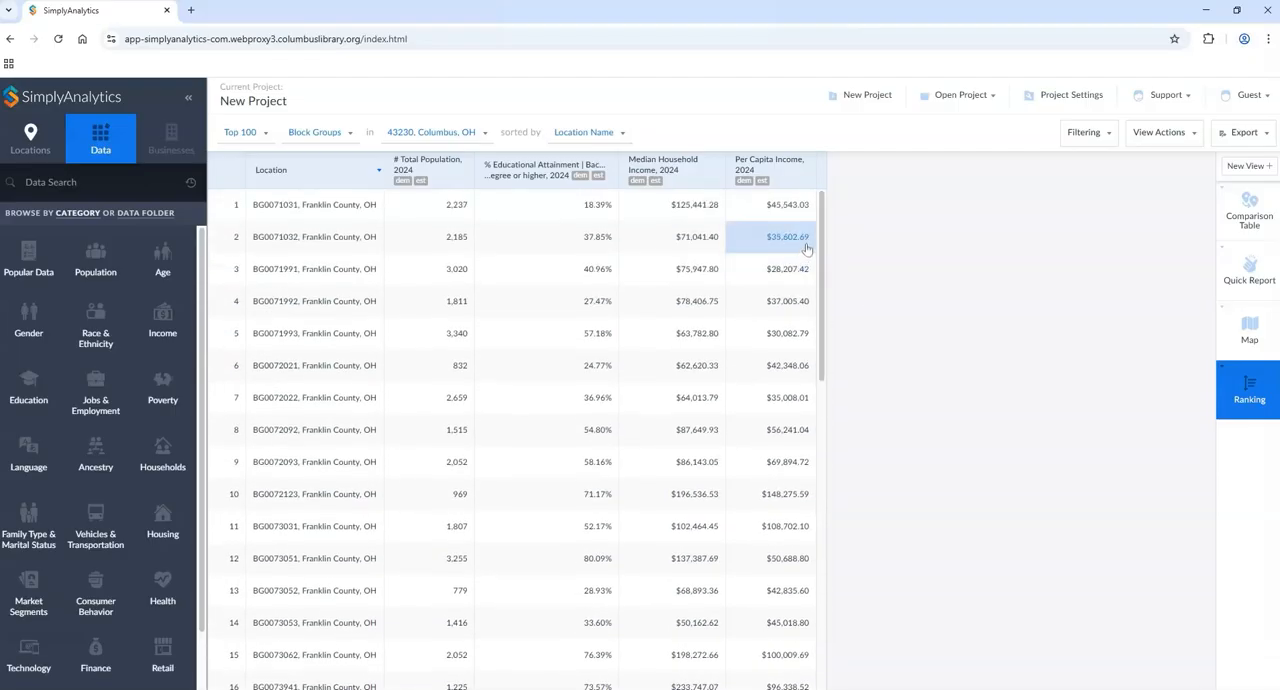
scroll(547, 654, "down", 10)
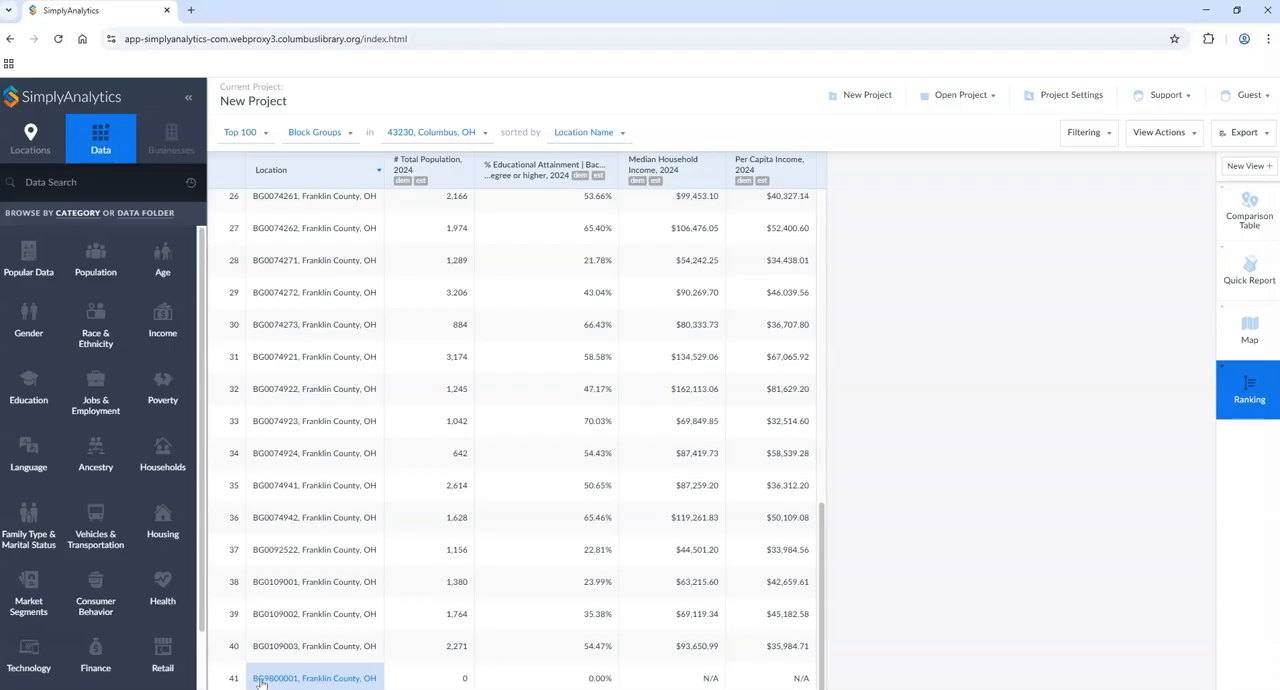
left_click_drag(824, 591, 840, 264)
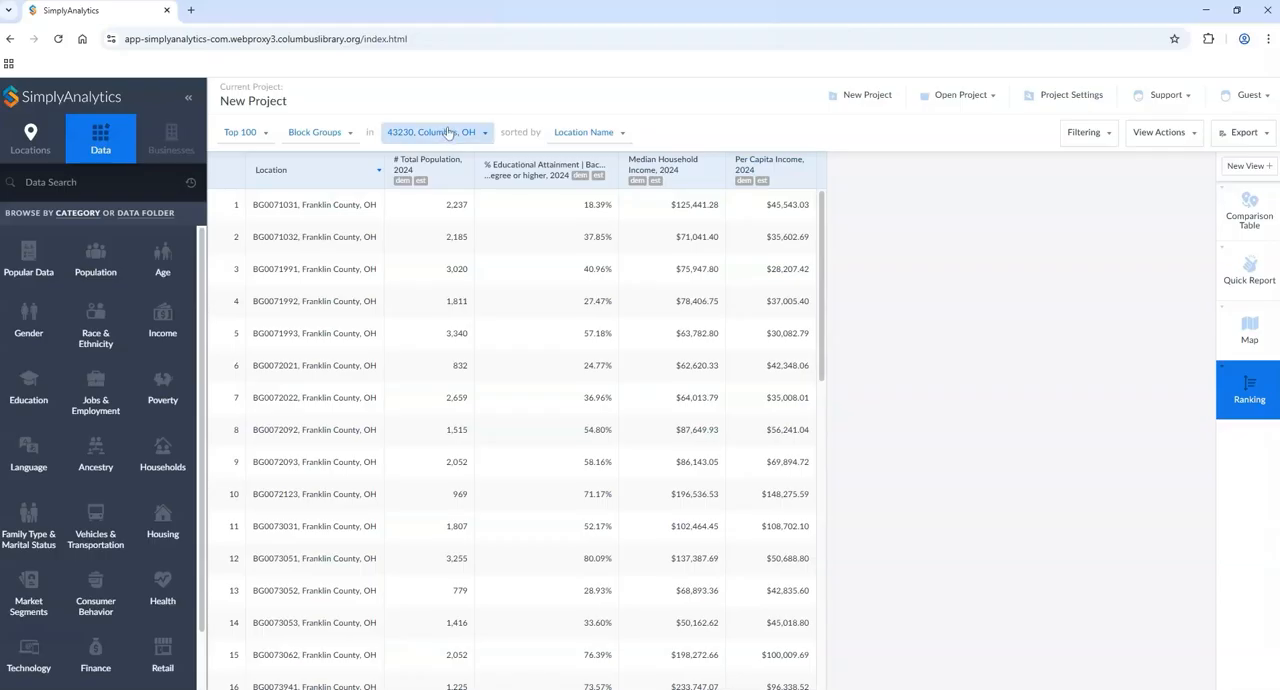
left_click(325, 134)
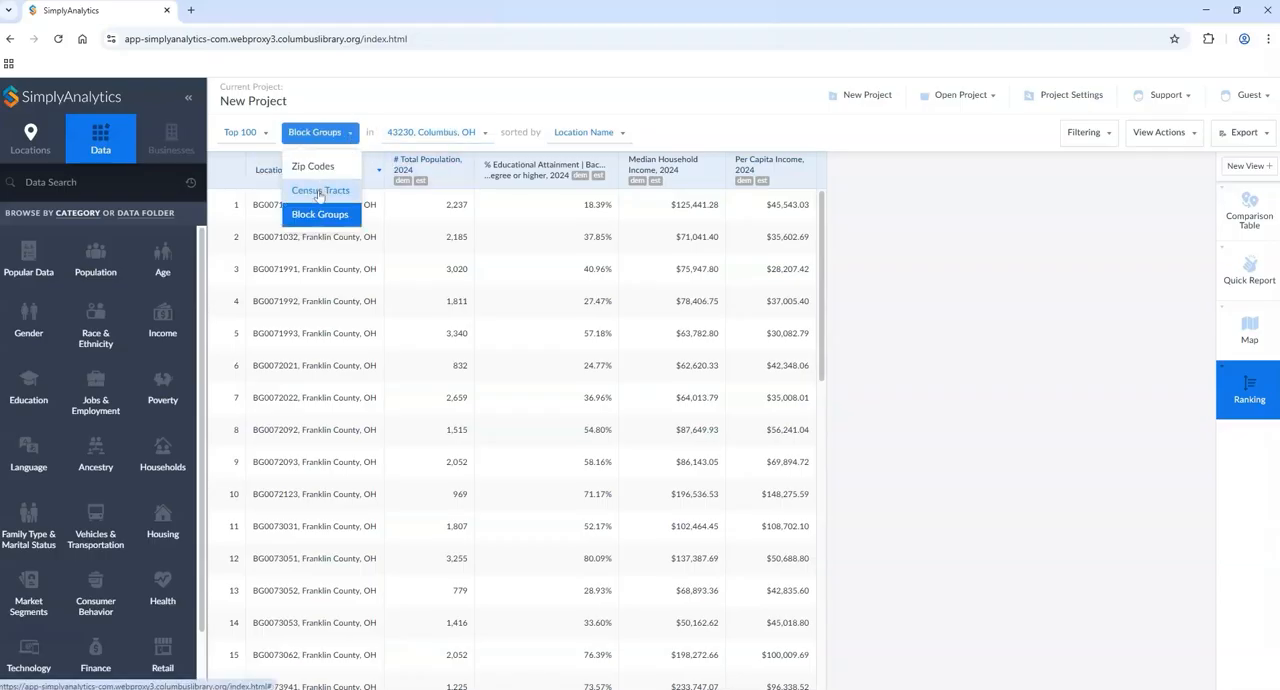
left_click(318, 190)
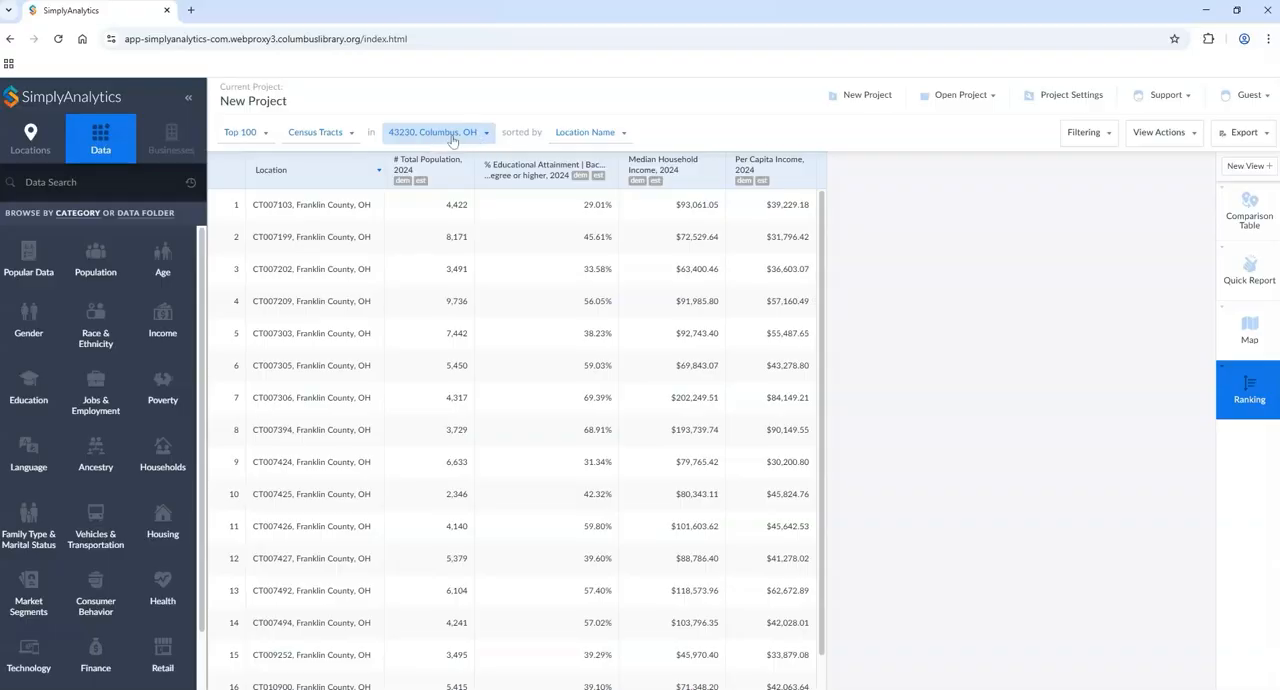
Step: Sort the census tracts largest to smallest by # Total Population, 2024, and re-sort them by % Educational Attainment | Bachelor's degree or higher, 2024
left_click(409, 168)
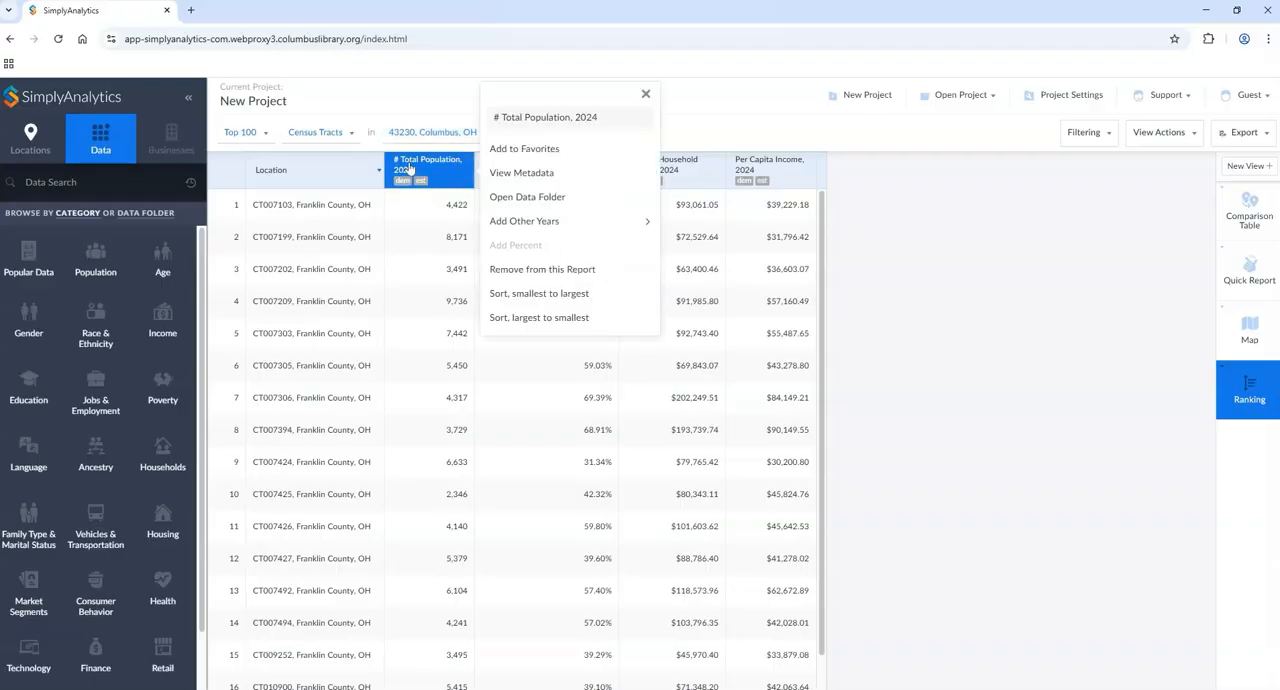
left_click(530, 319)
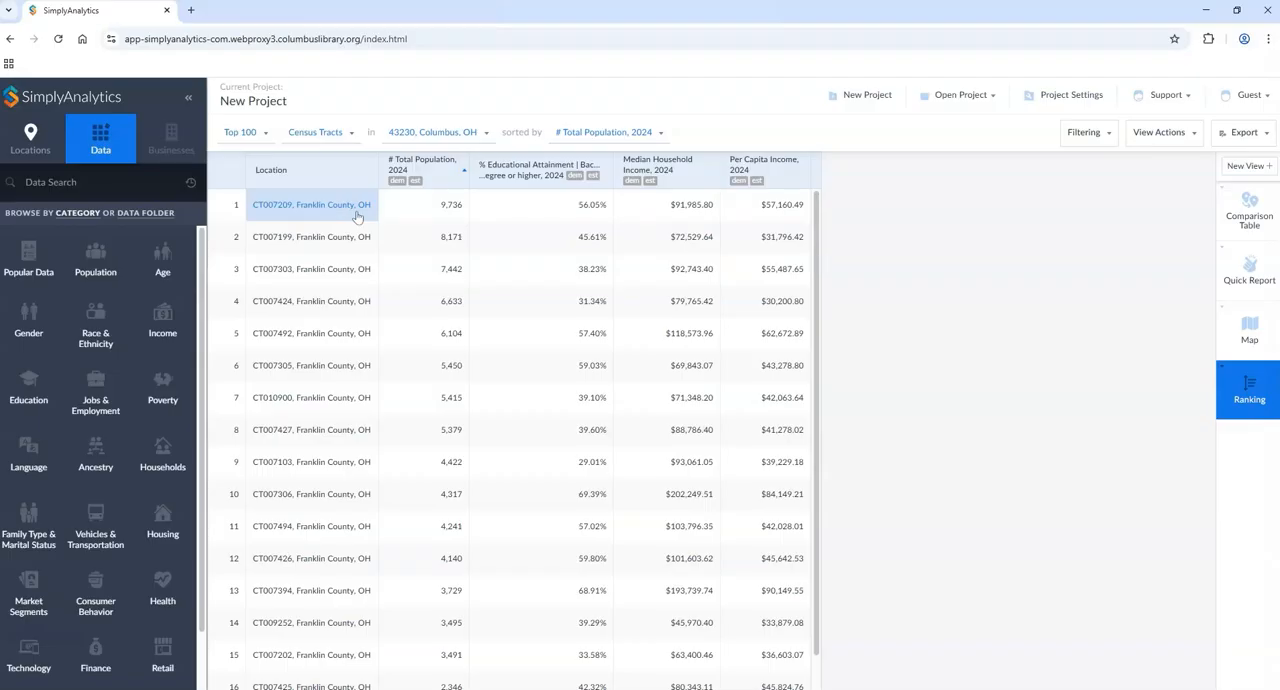
left_click(551, 178)
left_click(677, 328)
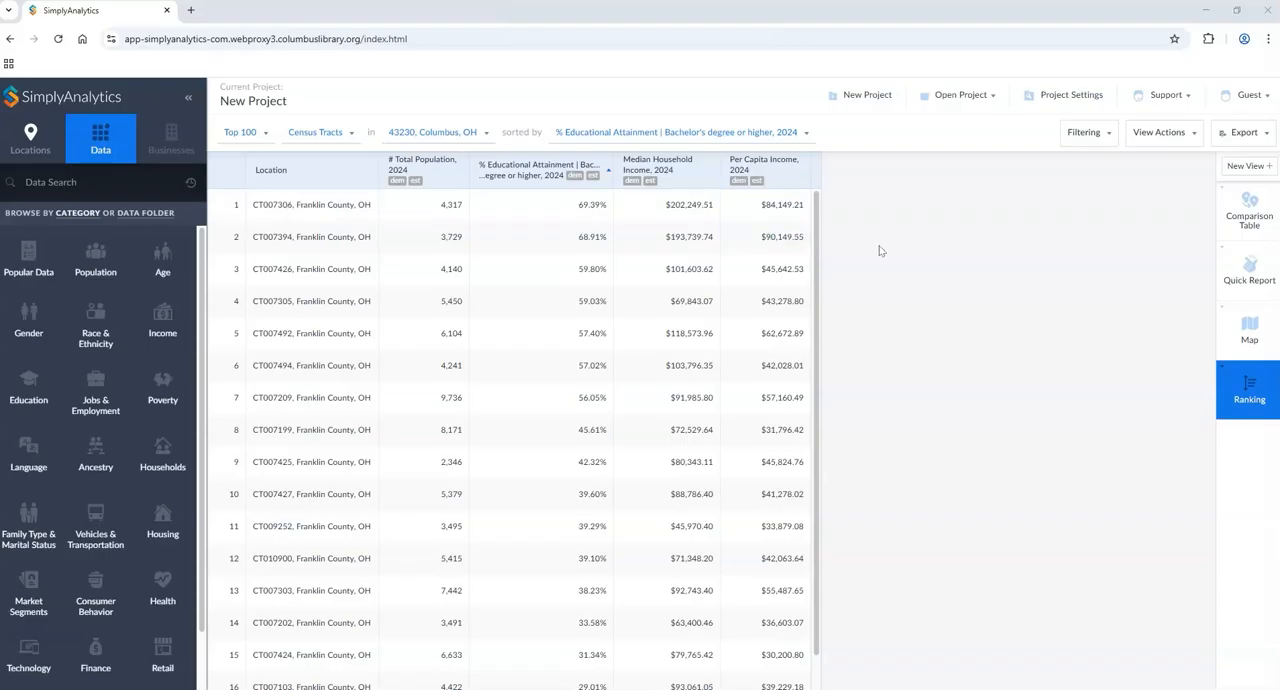
Step: Look over the locations and data variables available in the ranking's edit settings, leaving the selection as it is
left_click(1156, 140)
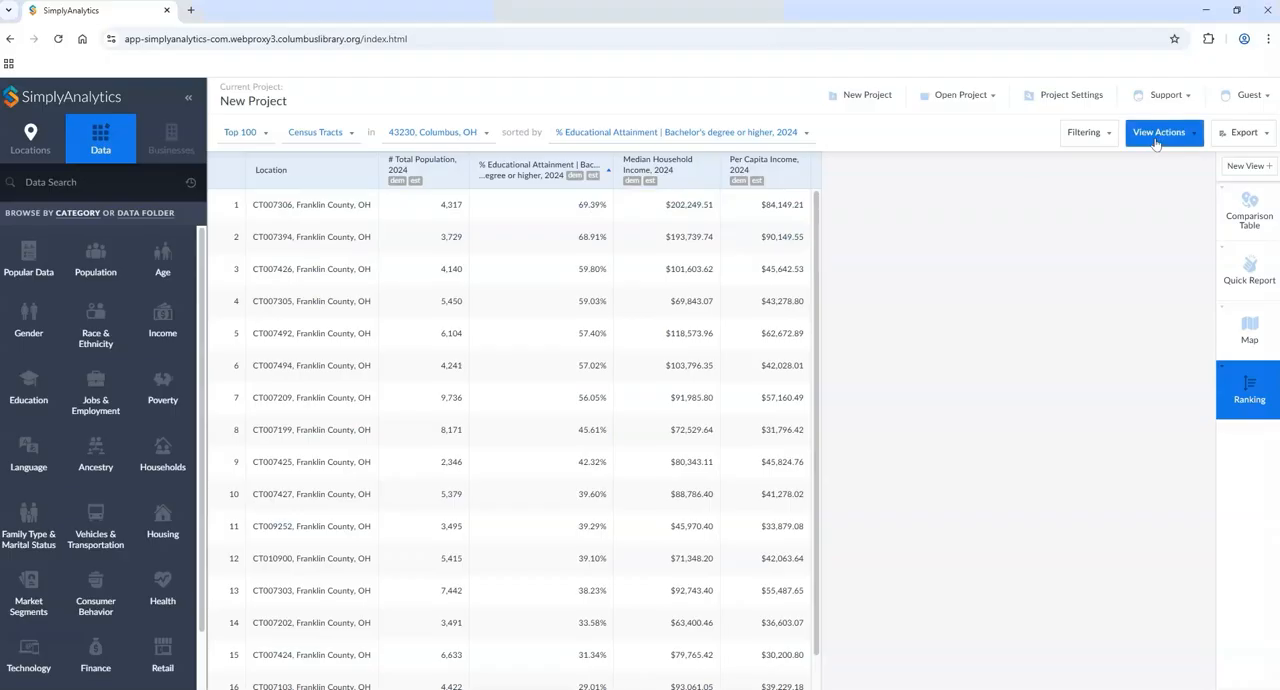
left_click(1153, 177)
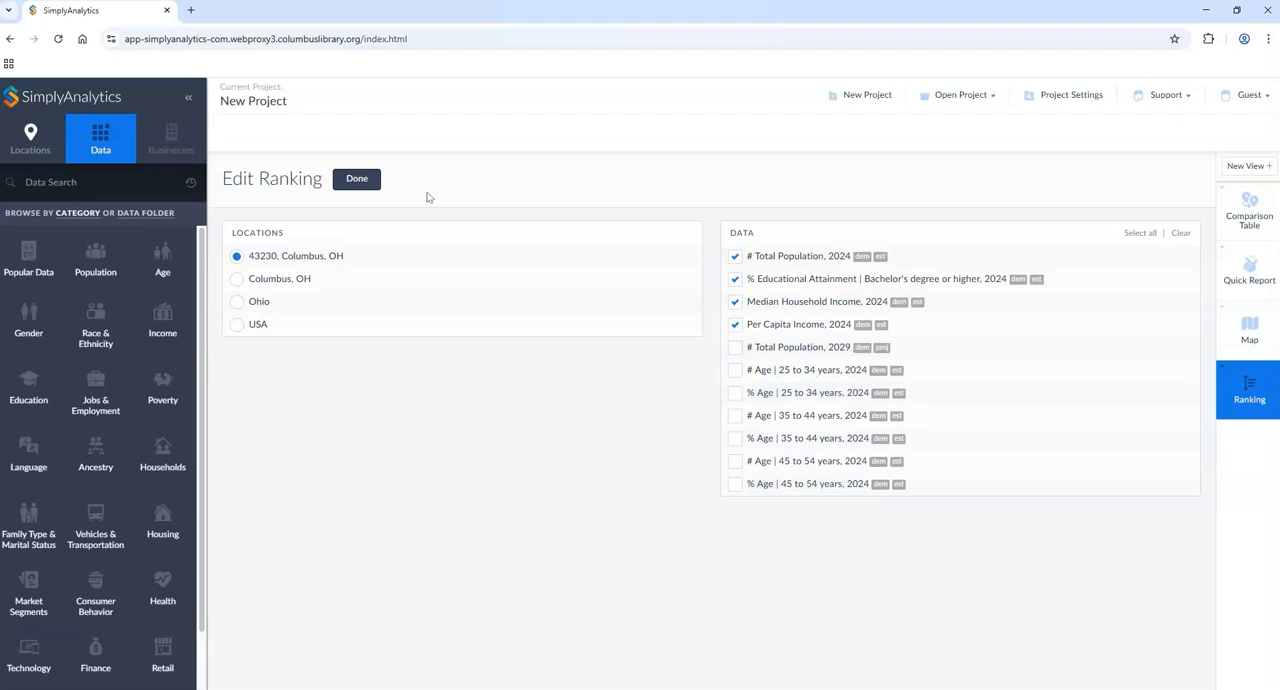
left_click(366, 185)
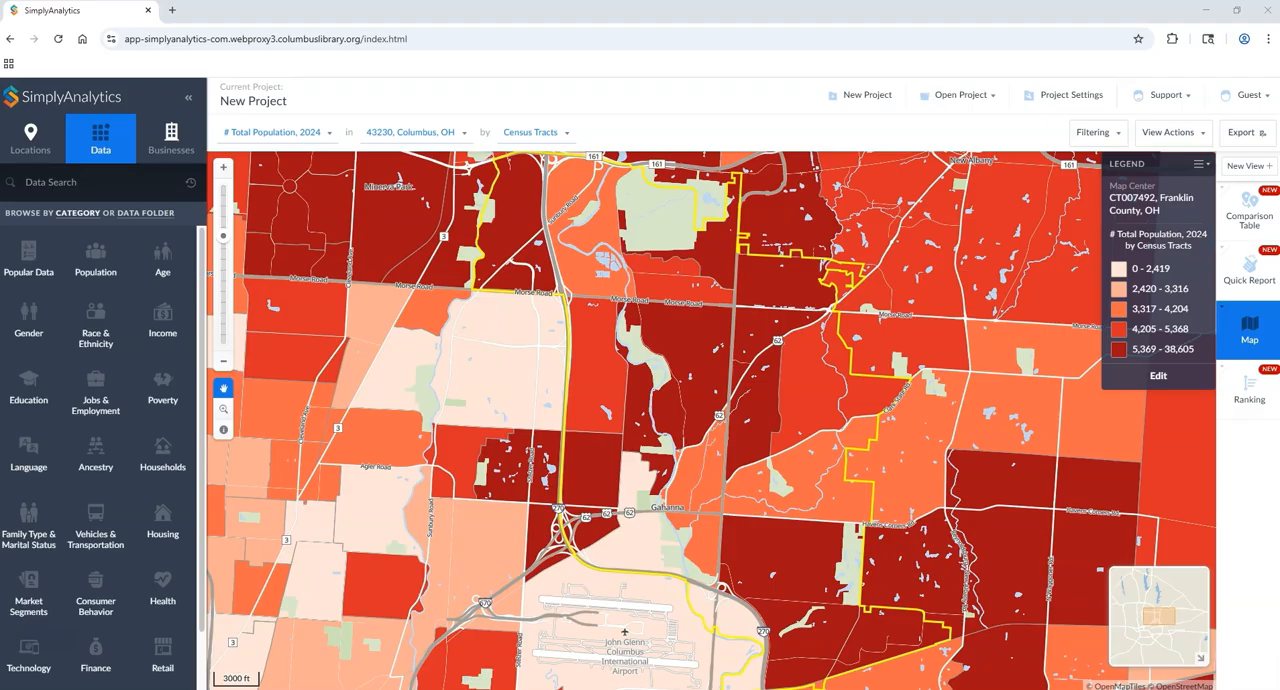
Step: Open the quick report and look through the Demographic Overview from population and age down to citizenship and housing
left_click(1243, 280)
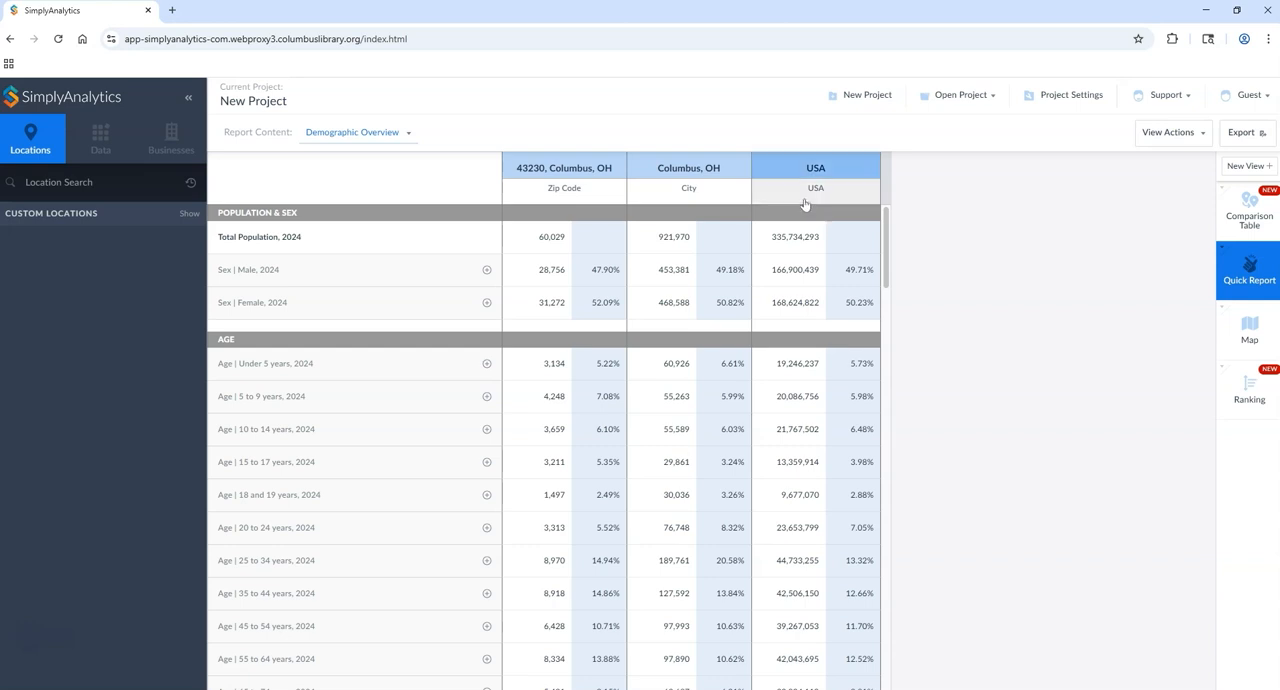
left_click_drag(562, 167, 588, 158)
left_click_drag(887, 228, 911, 433)
scroll(911, 433, "down", 7)
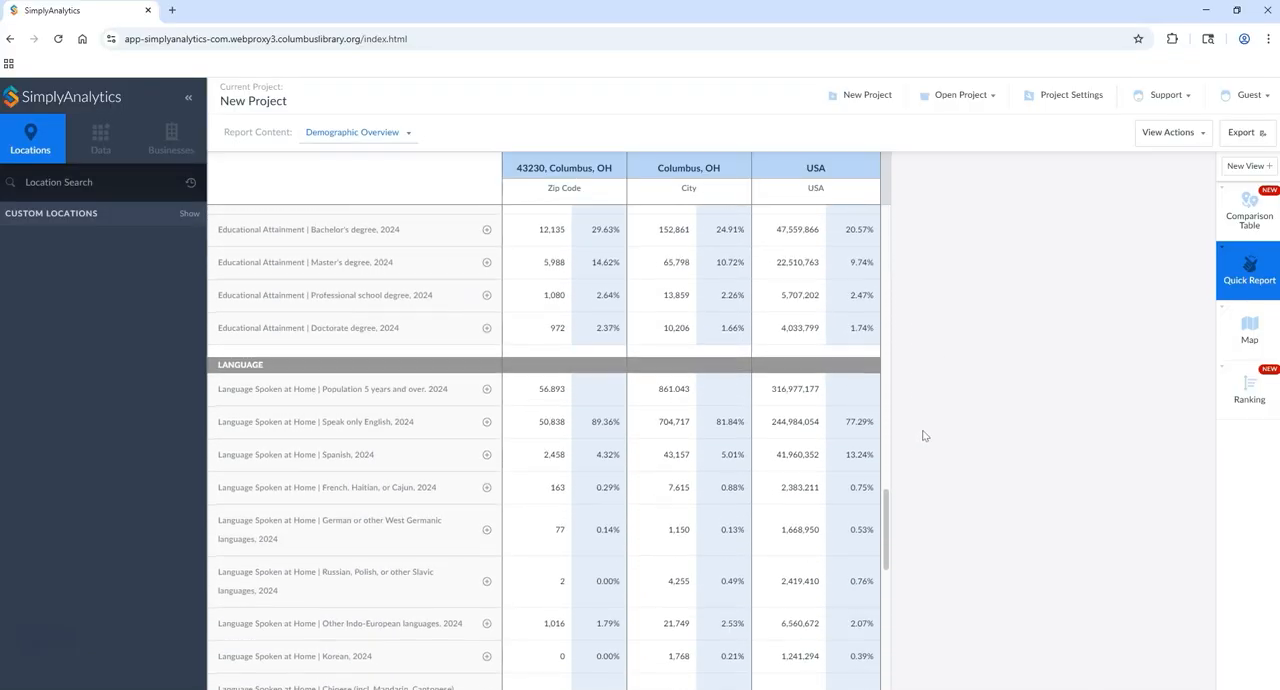
scroll(914, 443, "down", 5)
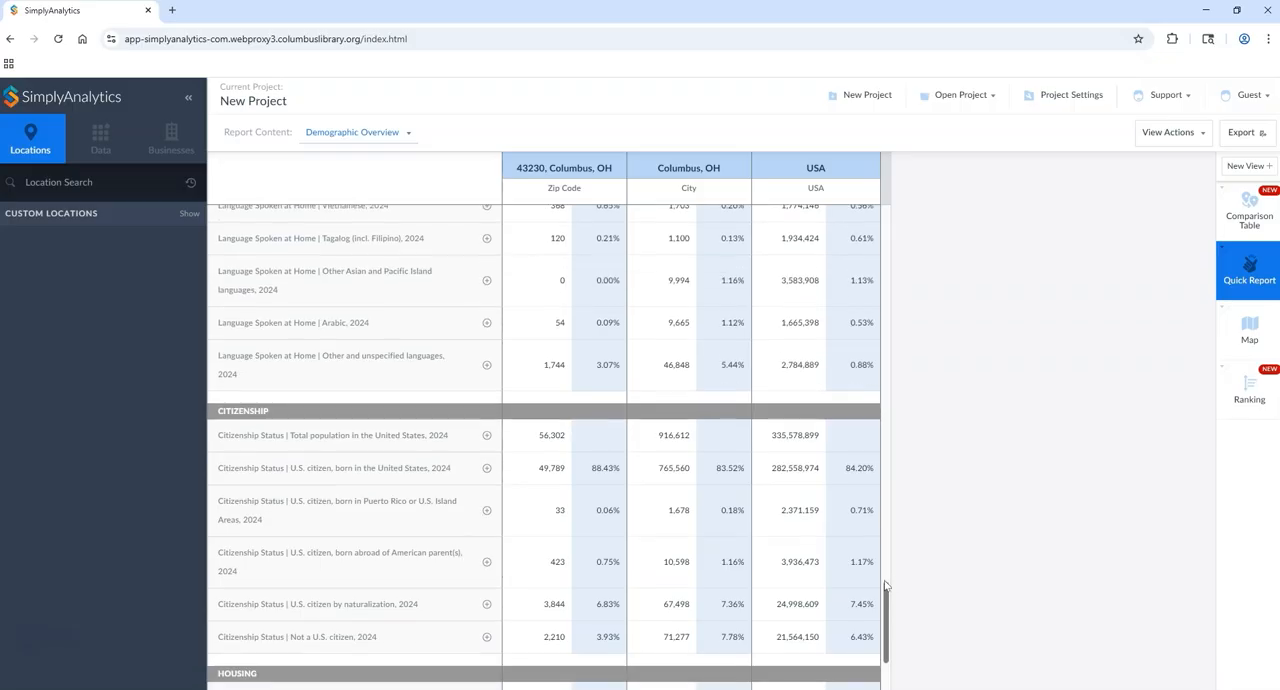
left_click_drag(885, 648, 886, 662)
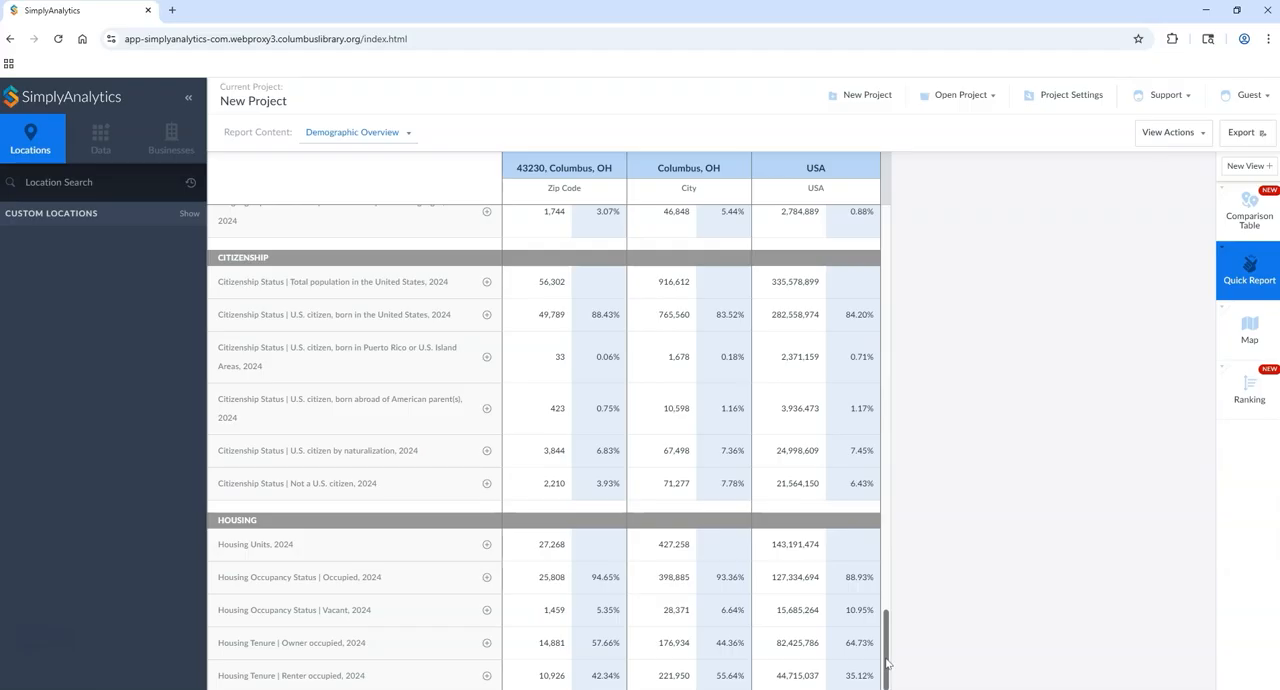
left_click_drag(886, 662, 824, 292)
scroll(824, 290, "up", 1)
scroll(826, 300, "up", 3)
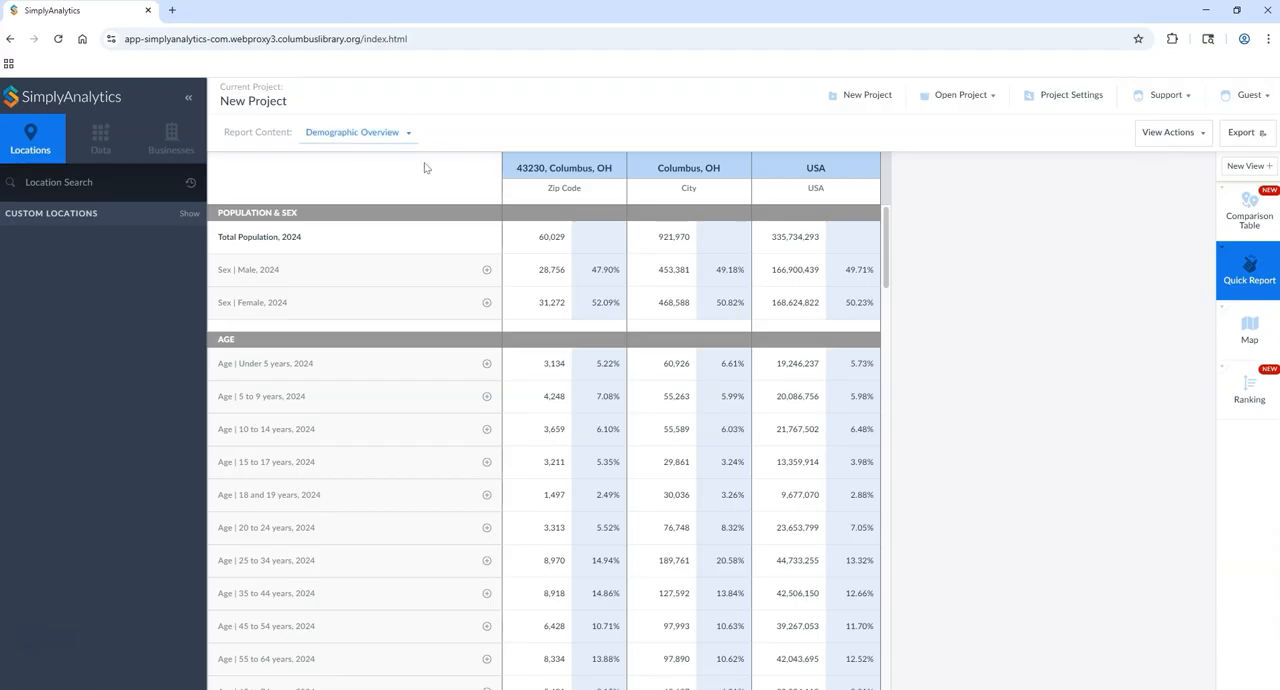
Step: Add zip code 43215, Columbus, OH to the quick report and move it to the first location column
left_click(95, 185)
type("43215")
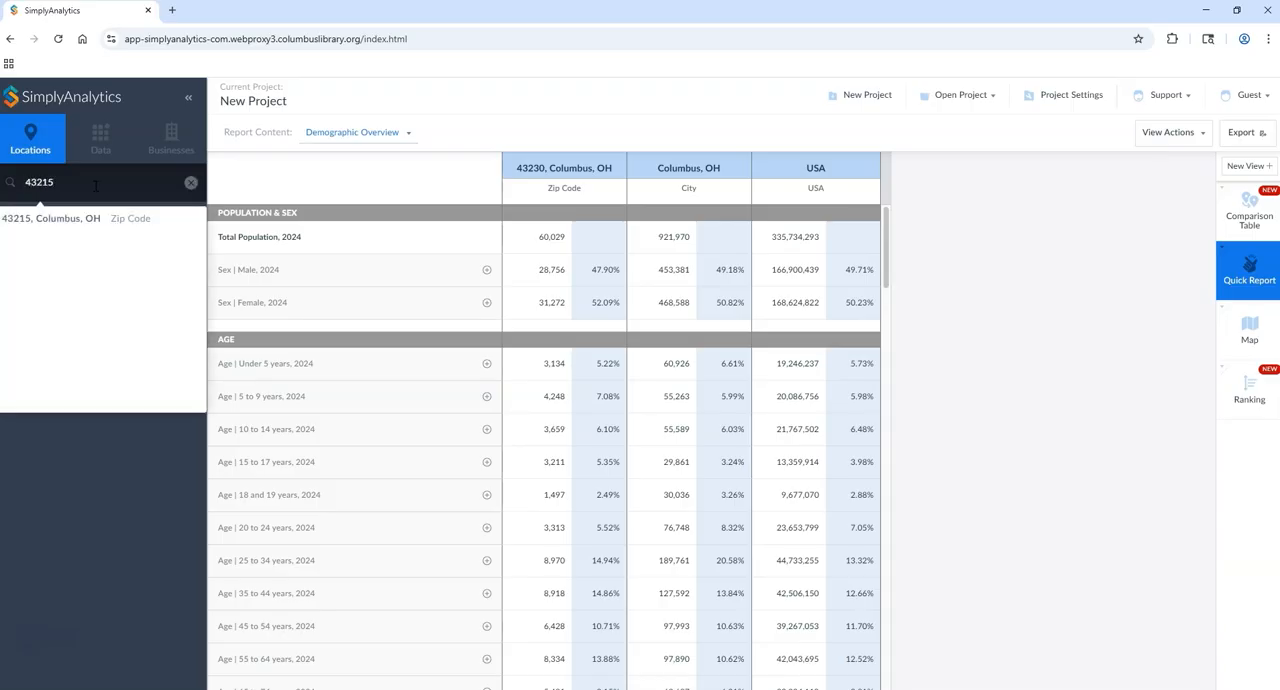
left_click(46, 220)
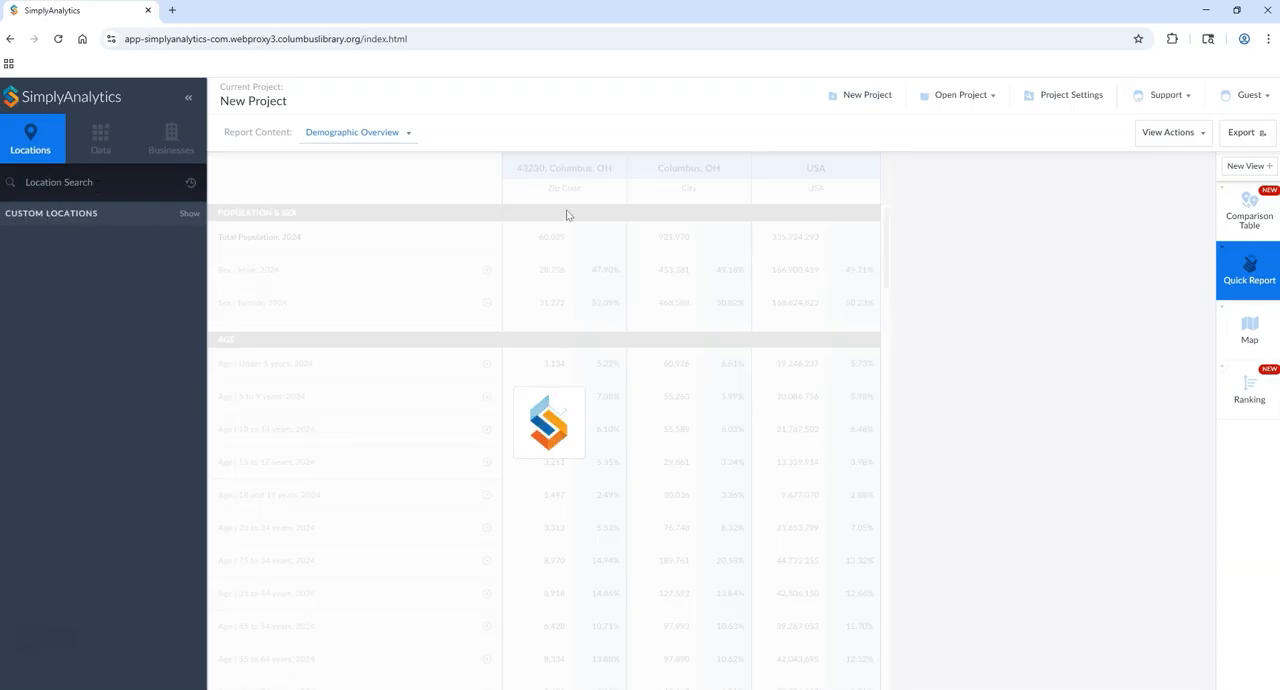
left_click_drag(943, 168, 564, 168)
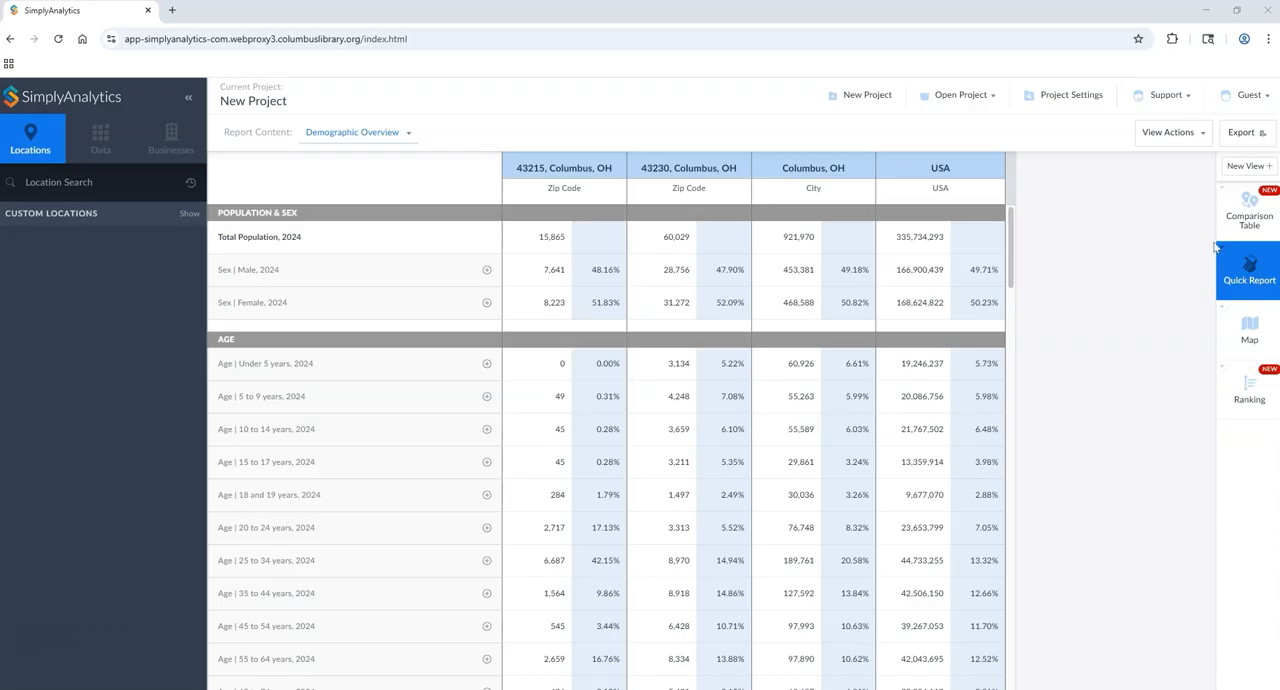
Step: In the comparison table view, browse the data folders down to Community Demographics' Population, Age, Sex, and return to browsing by category
left_click(1250, 207)
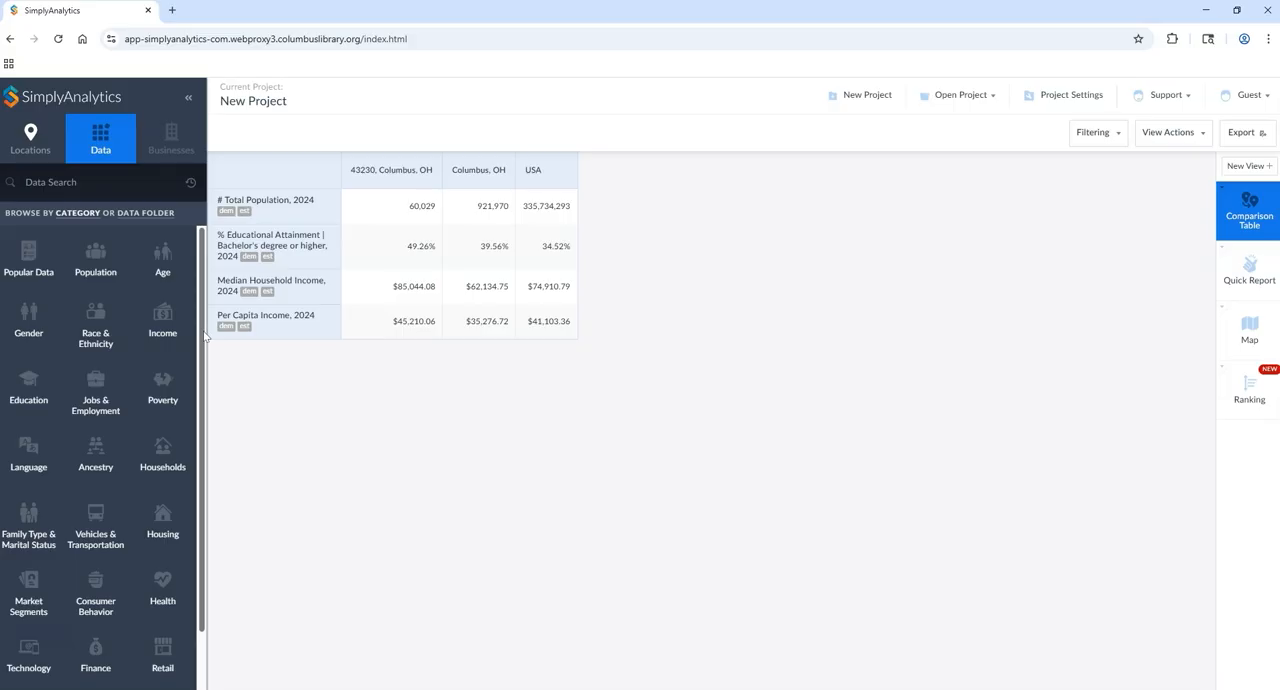
left_click(134, 214)
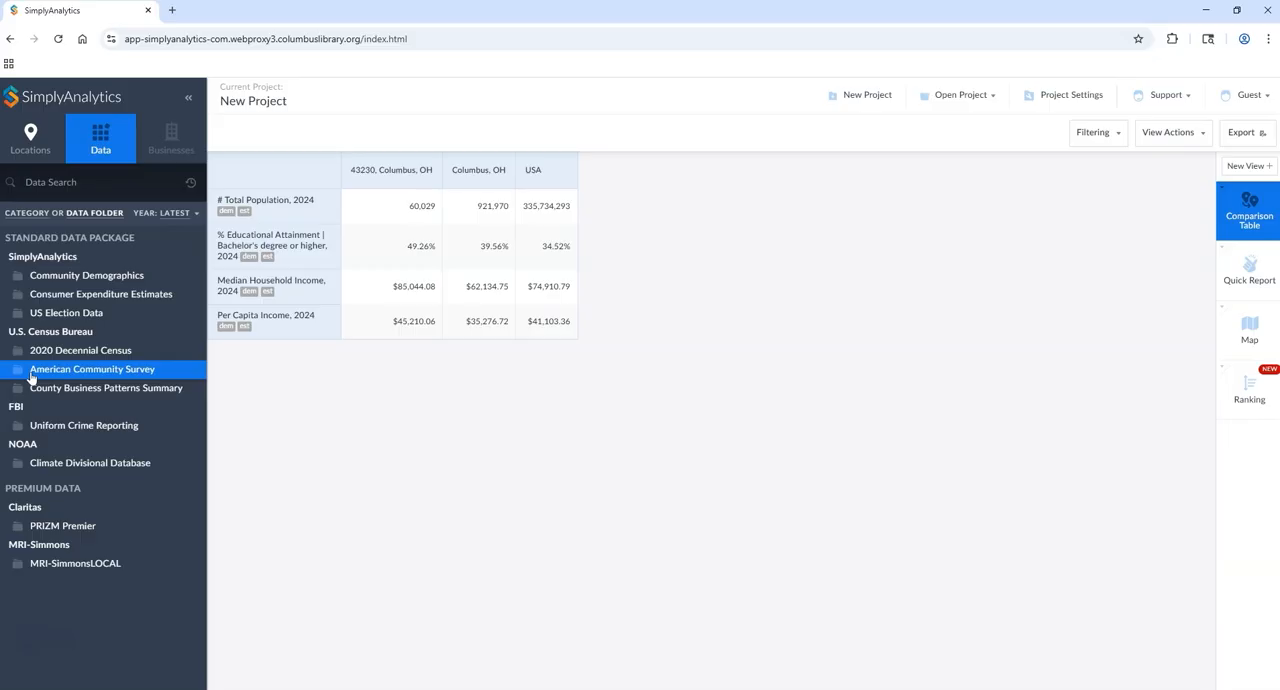
left_click(58, 278)
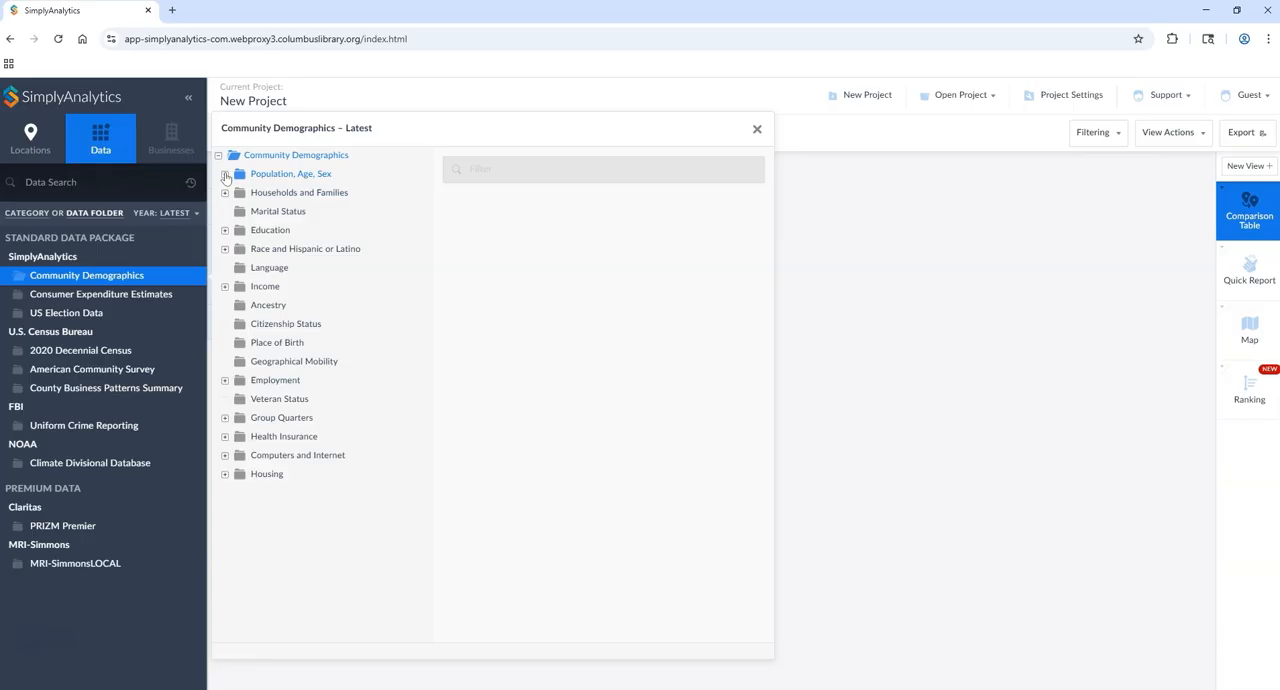
left_click(226, 175)
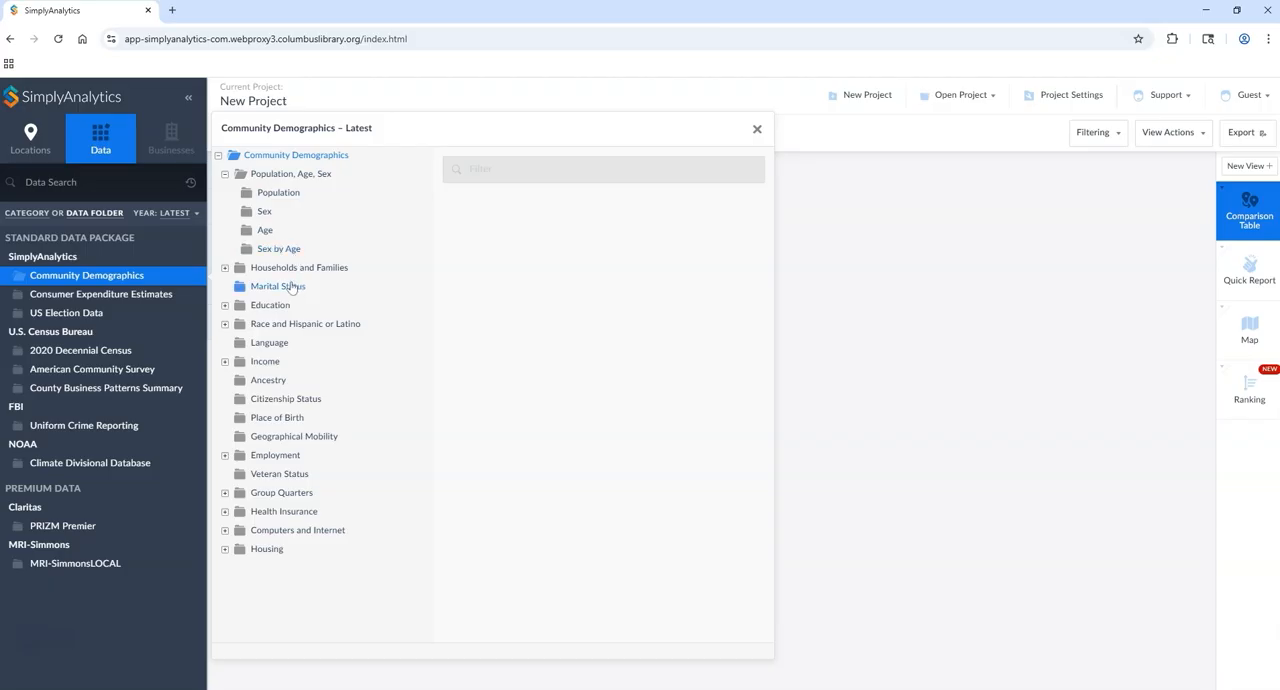
left_click(28, 213)
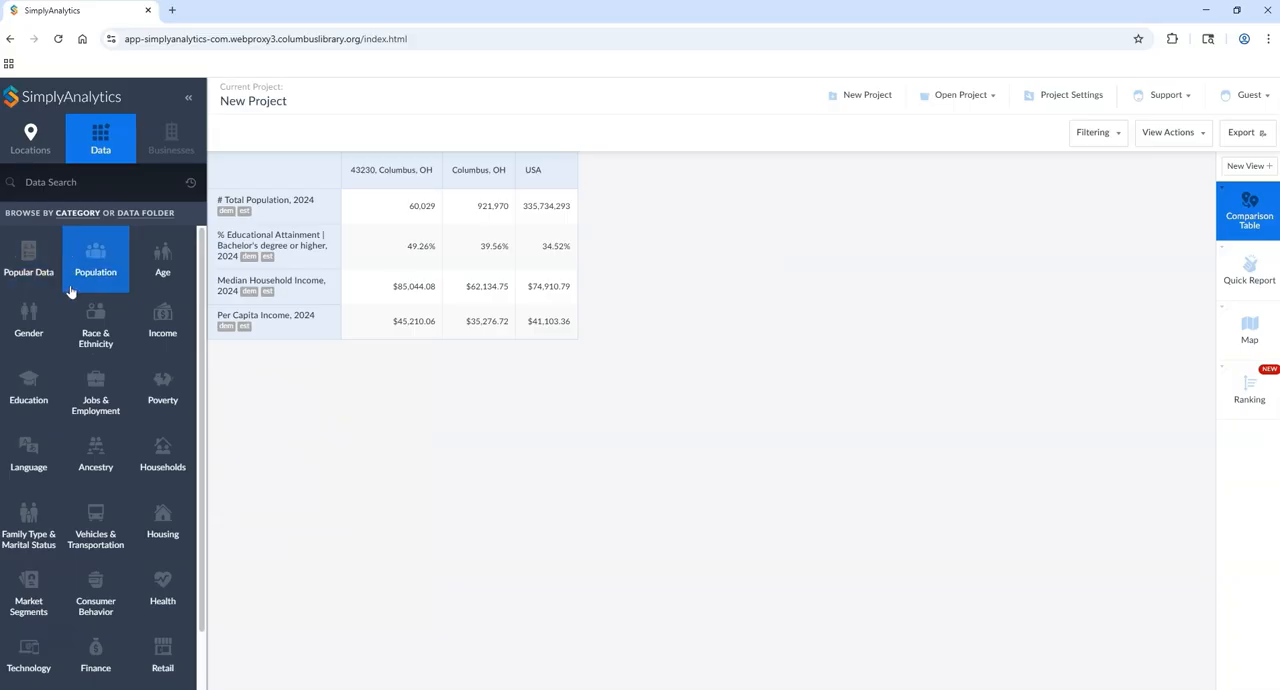
Step: Browse the Population data variables and narrow them by the Age and Gender categories and Male gender
left_click(92, 261)
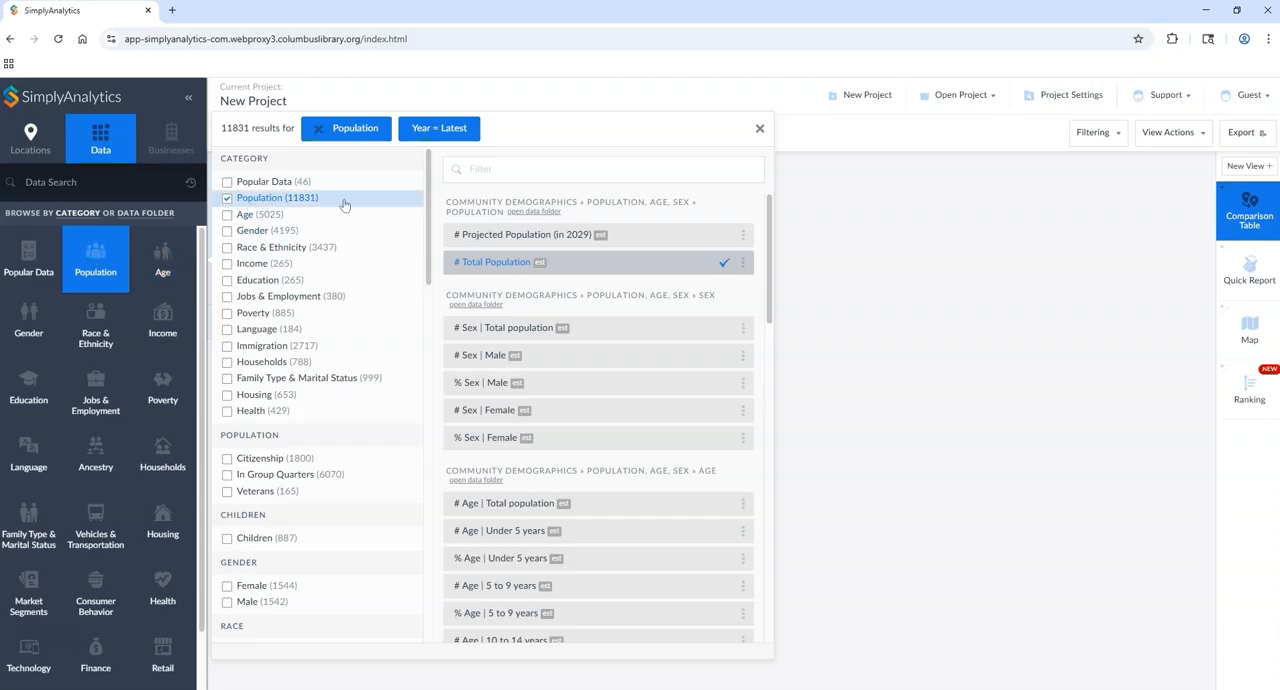
mouse_move(768, 207)
left_mouse_down()
mouse_move(771, 302)
mouse_move(782, 192)
left_mouse_up()
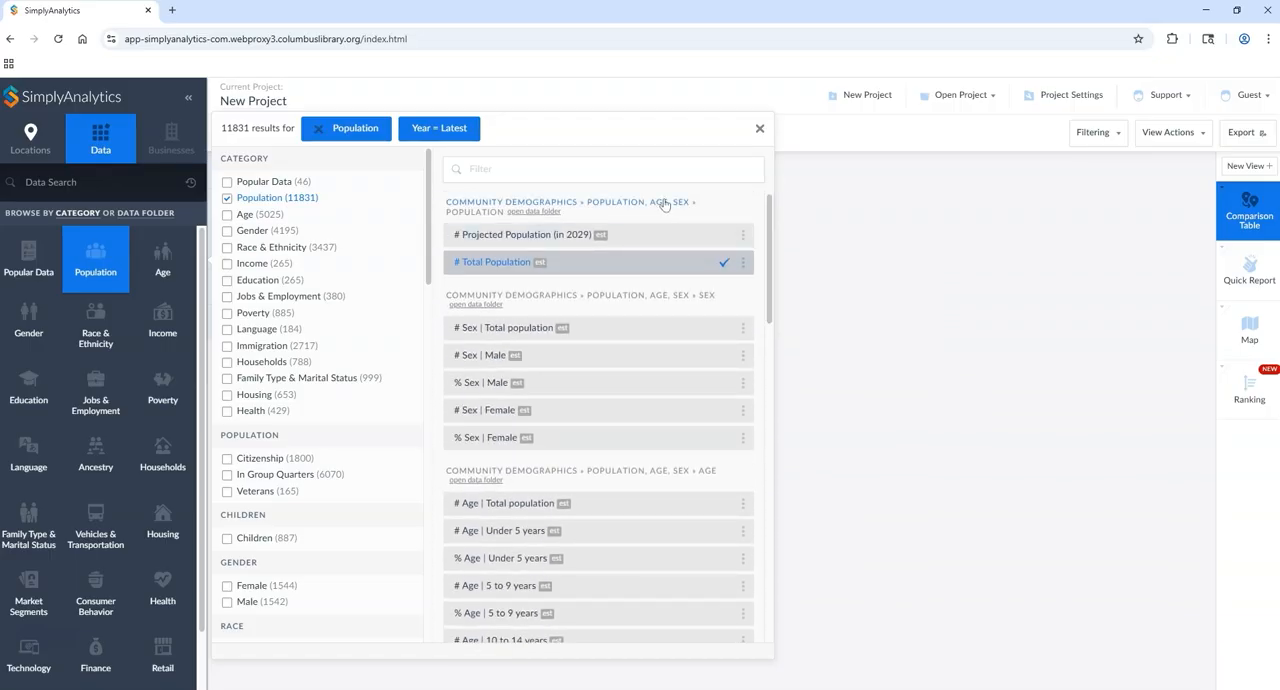
scroll(689, 241, "down", 5)
scroll(674, 297, "up", 5)
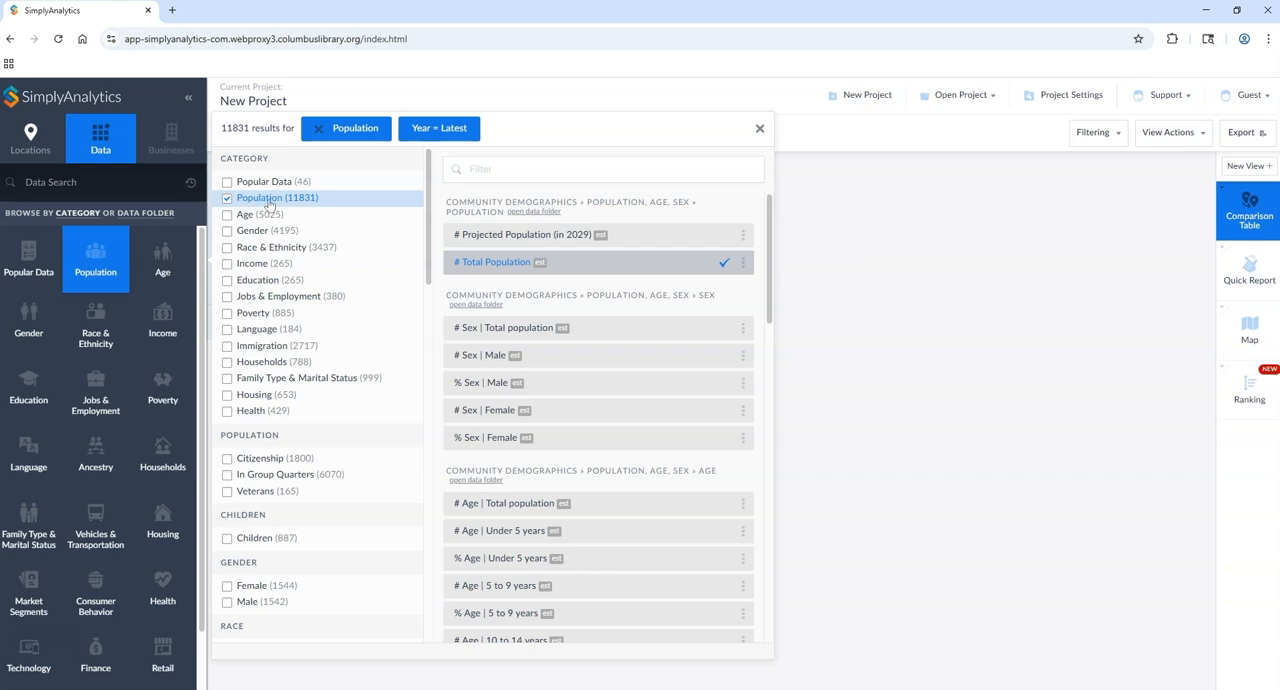
left_click(227, 215)
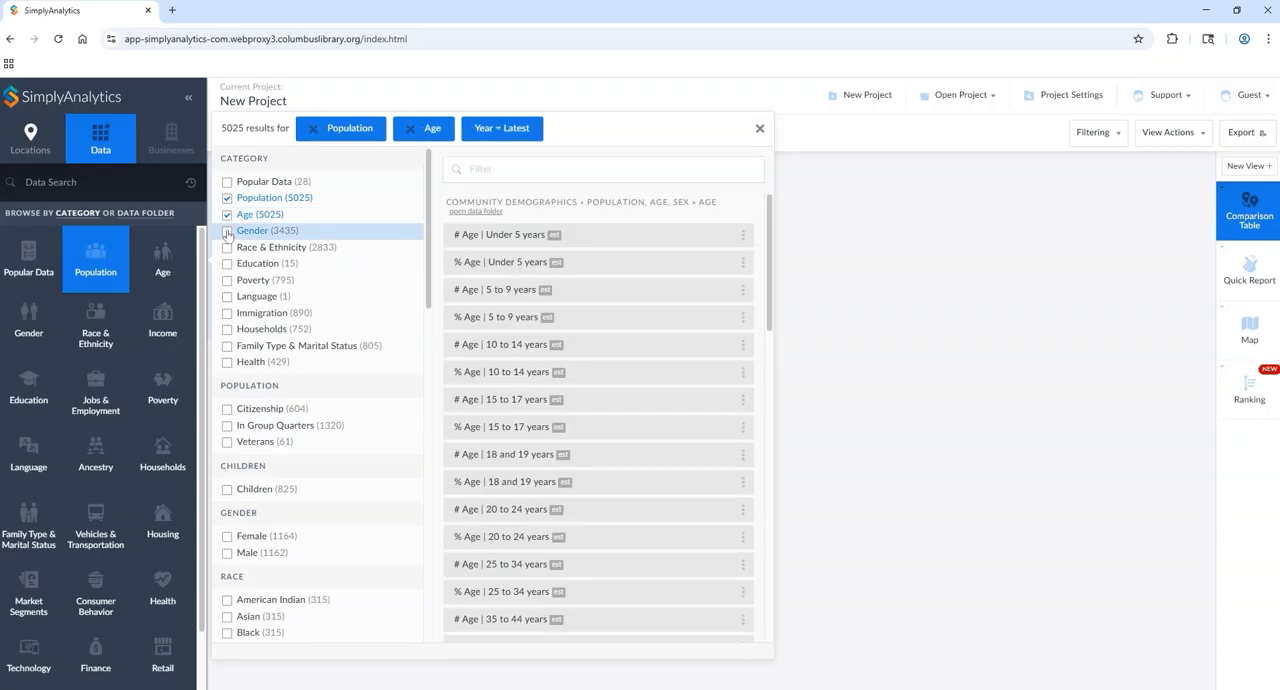
left_click(227, 231)
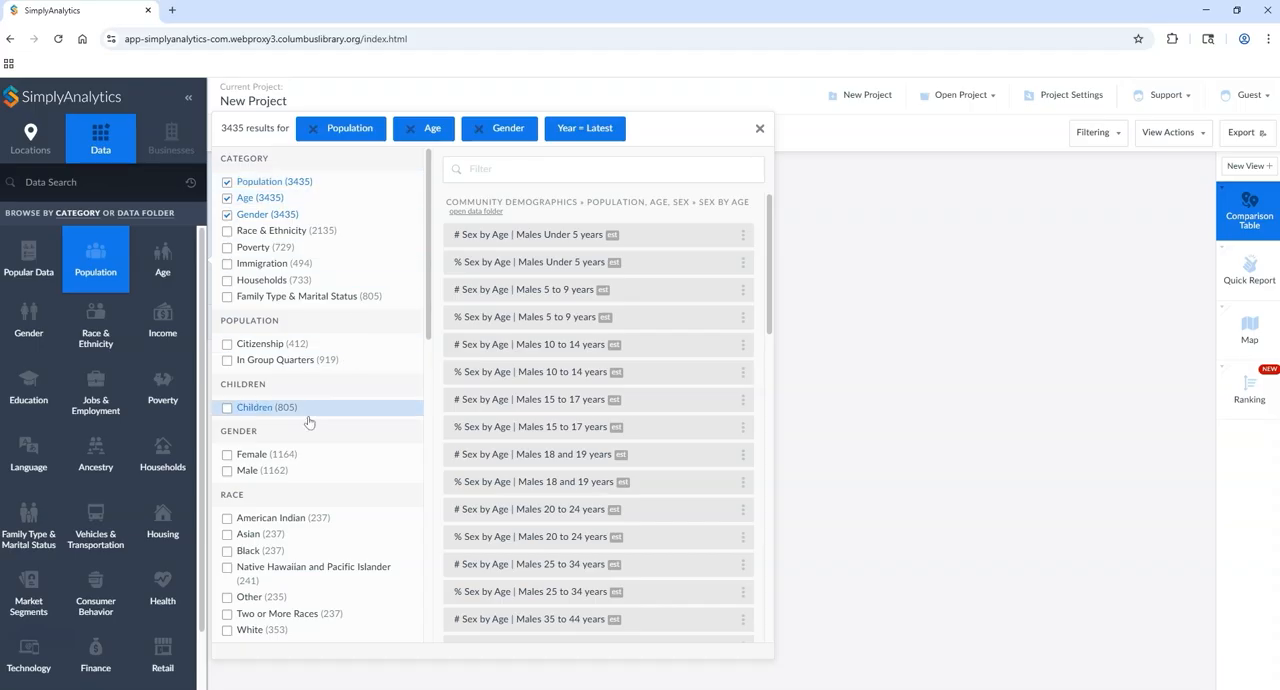
left_click(226, 472)
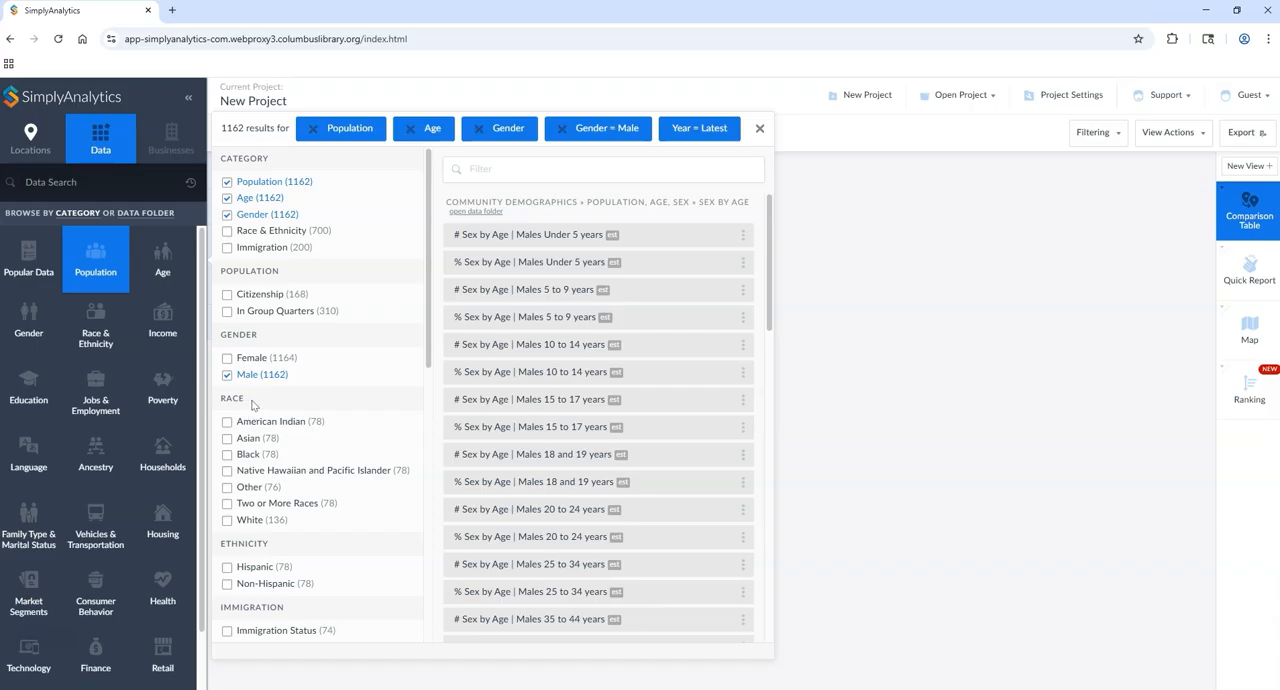
scroll(280, 450, "down", 1)
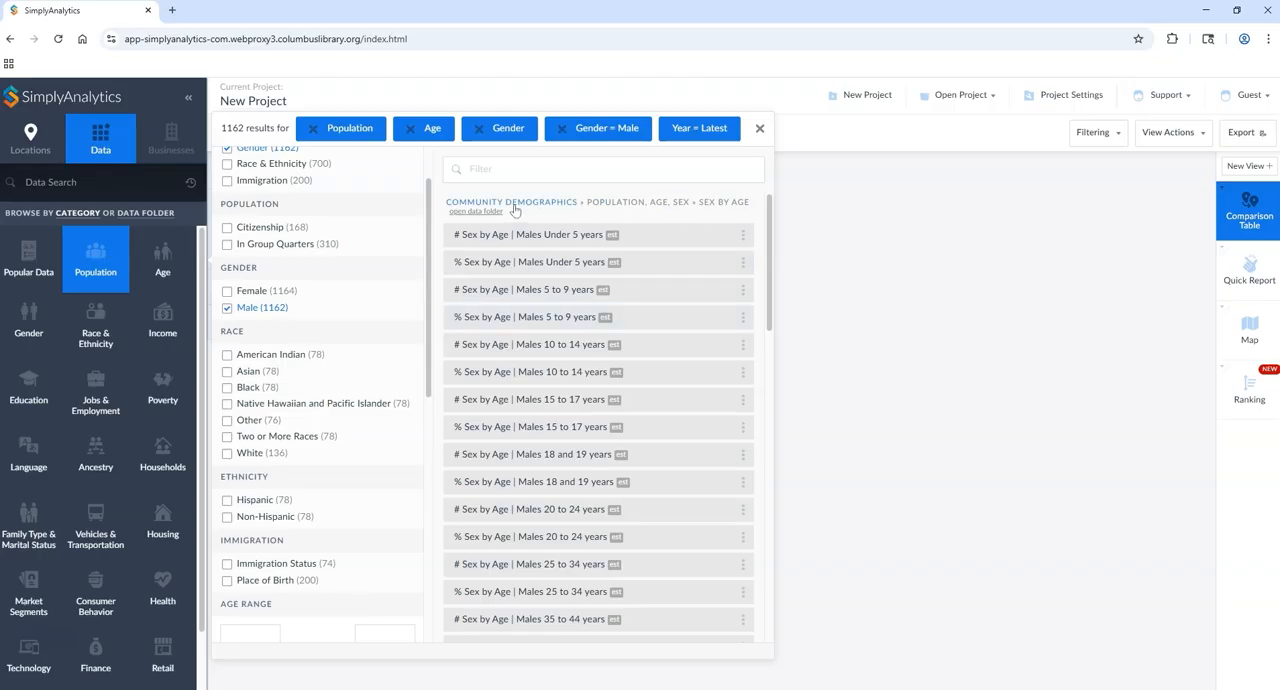
Step: Add the # and % Sex by Age | Males 25 to 34 years variables to the comparison table
scroll(586, 290, "down", 3)
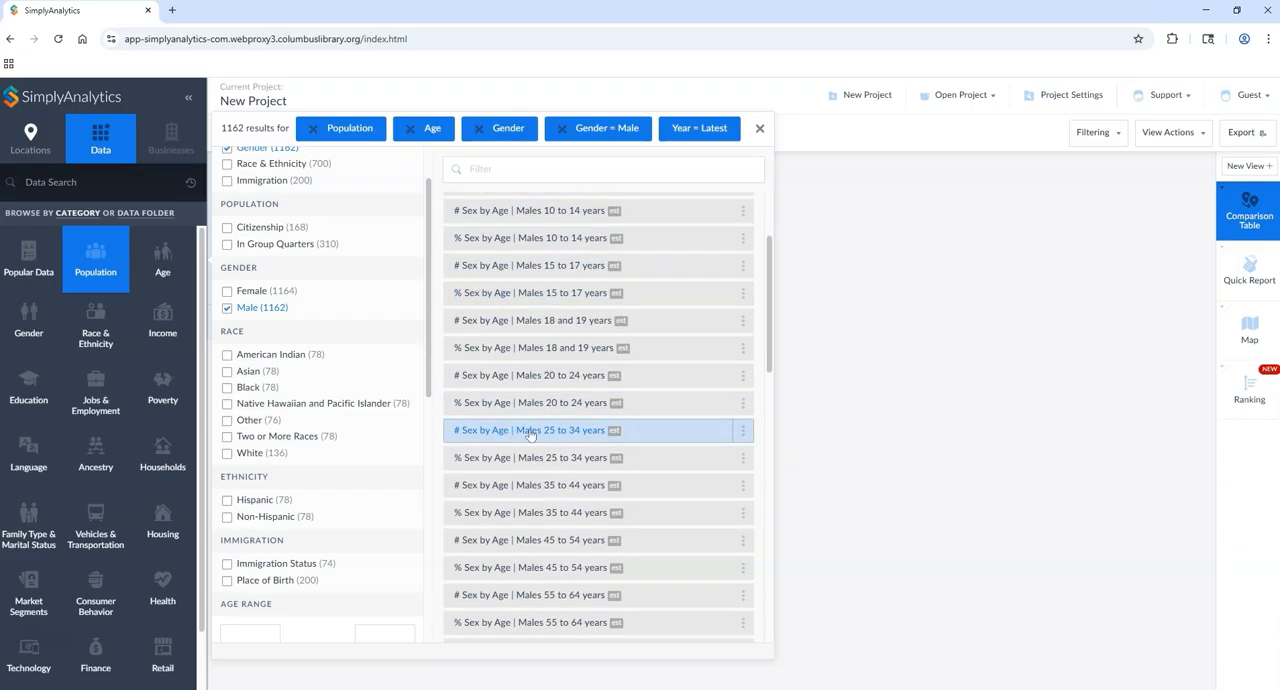
left_click(495, 434)
left_click(499, 457)
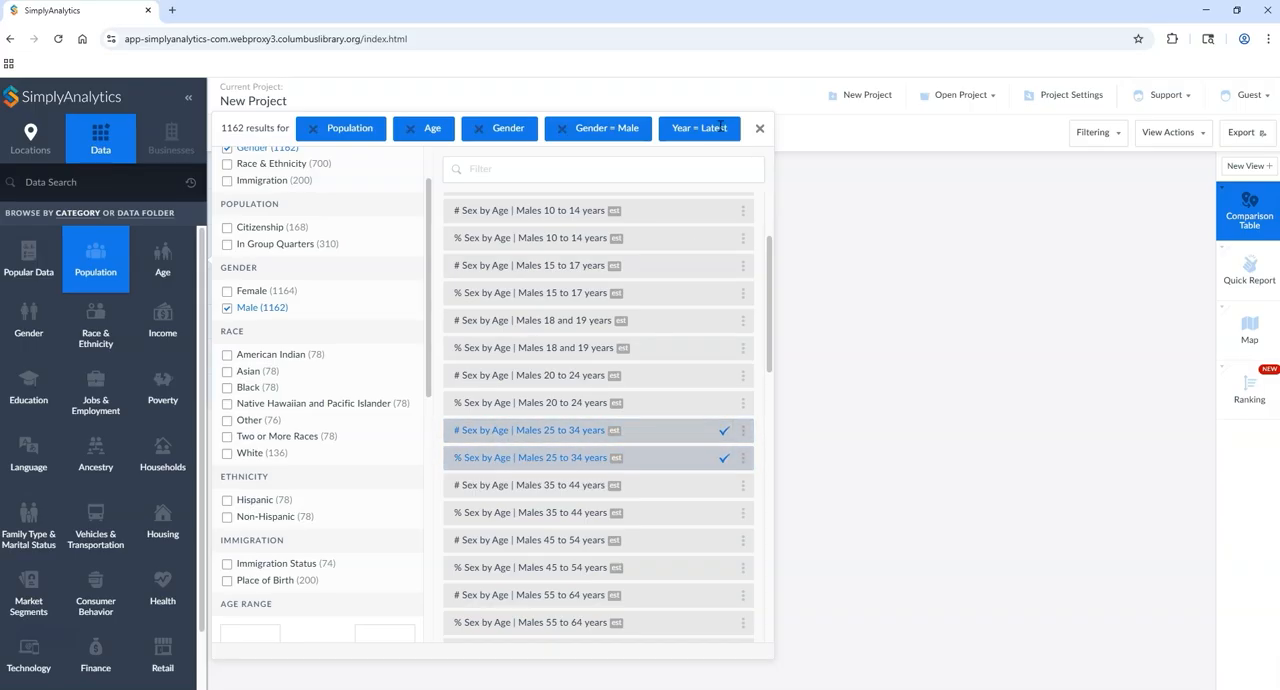
left_click(760, 130)
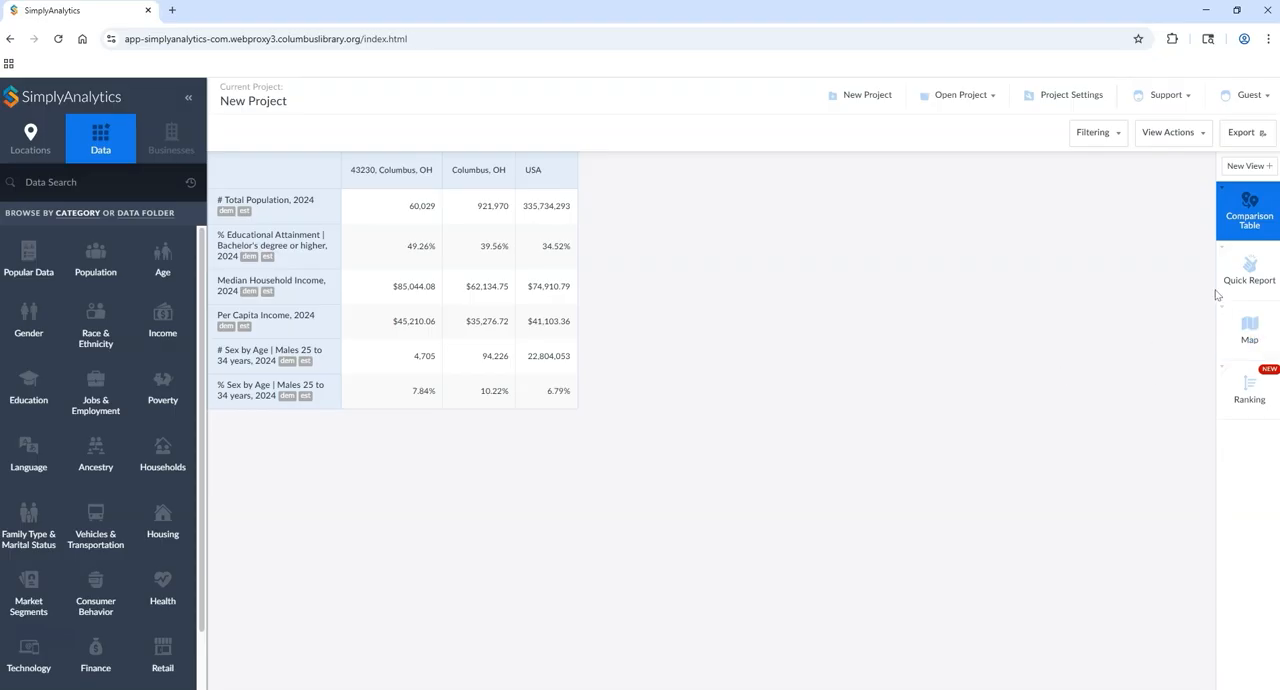
Step: Open the map and check which data variables and locations its variable list and edit settings offer, keeping the current selection
left_click(1249, 333)
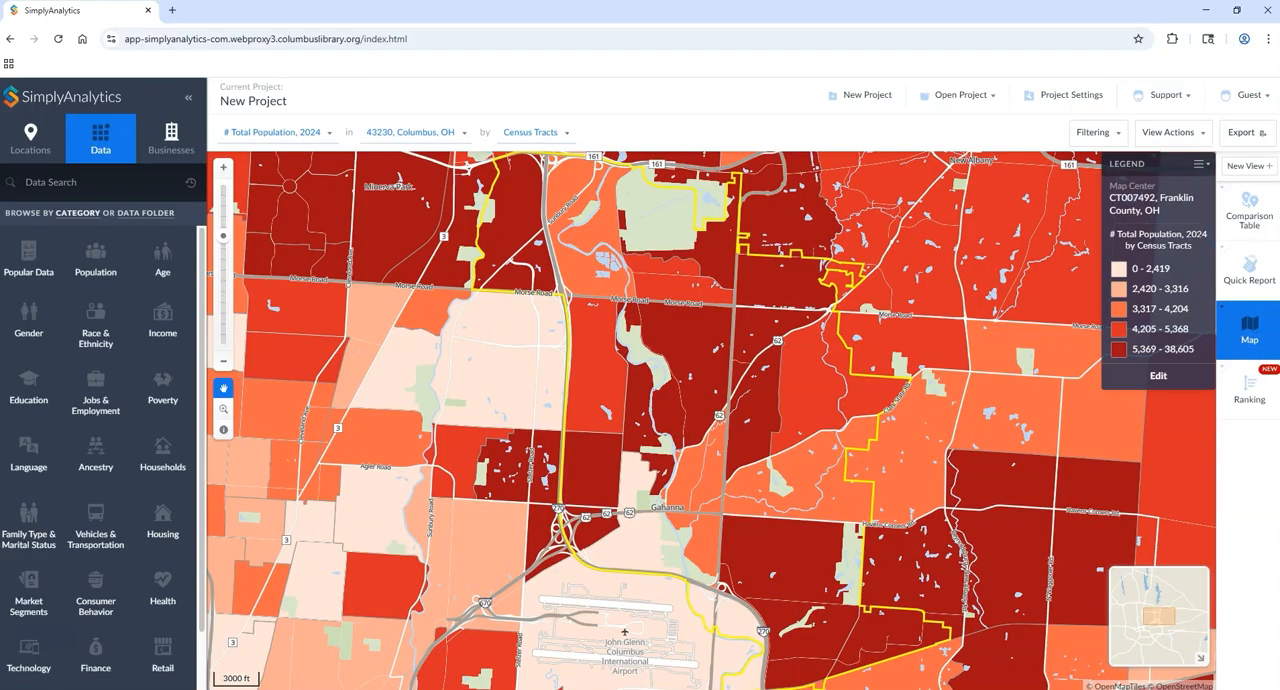
left_click(311, 146)
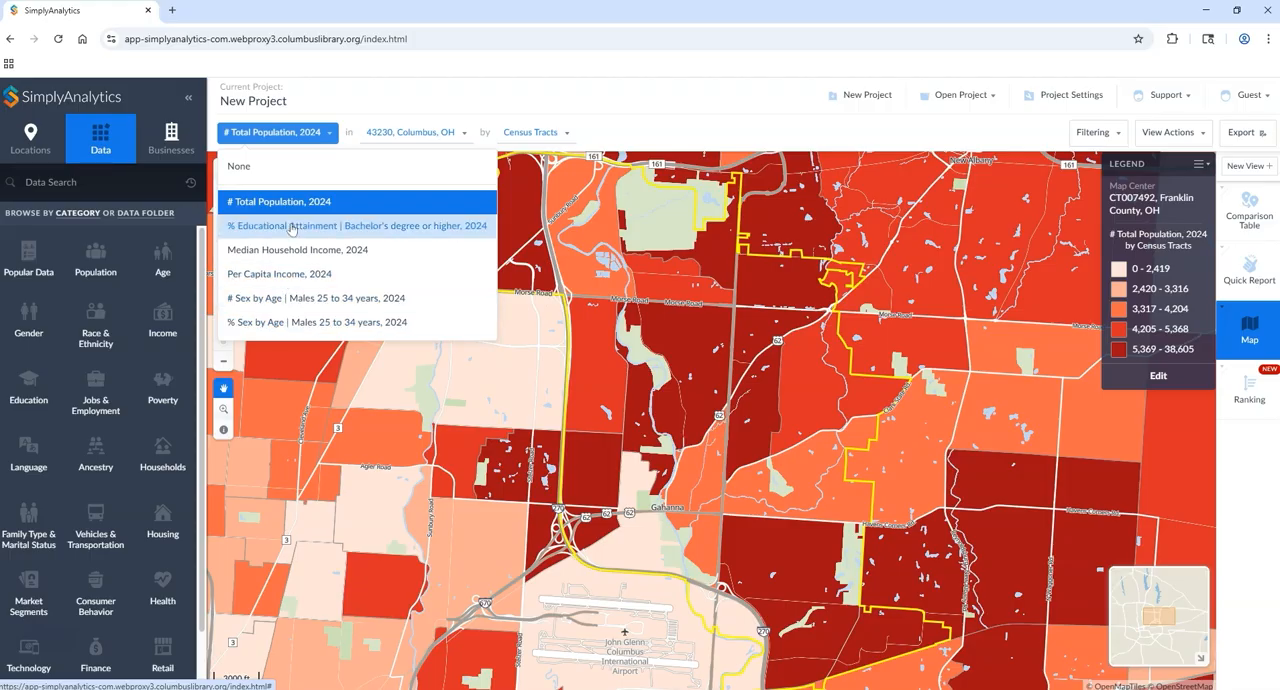
left_click(291, 132)
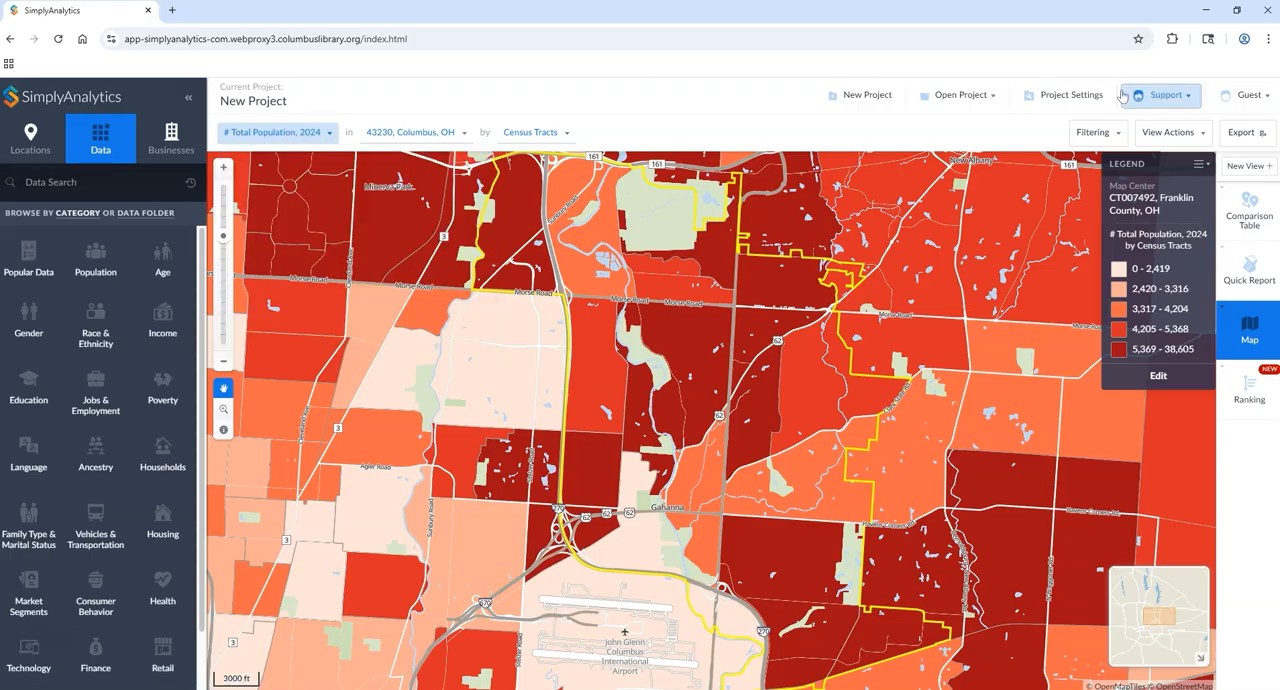
left_click(1168, 136)
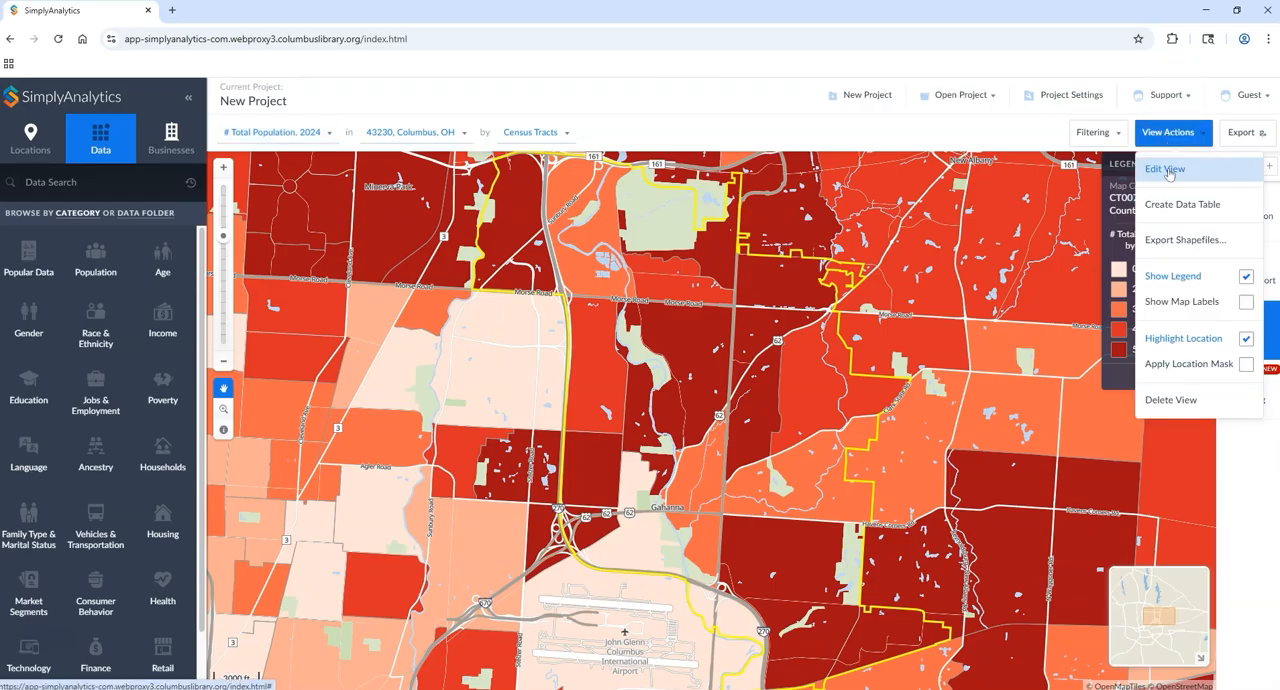
left_click(1166, 170)
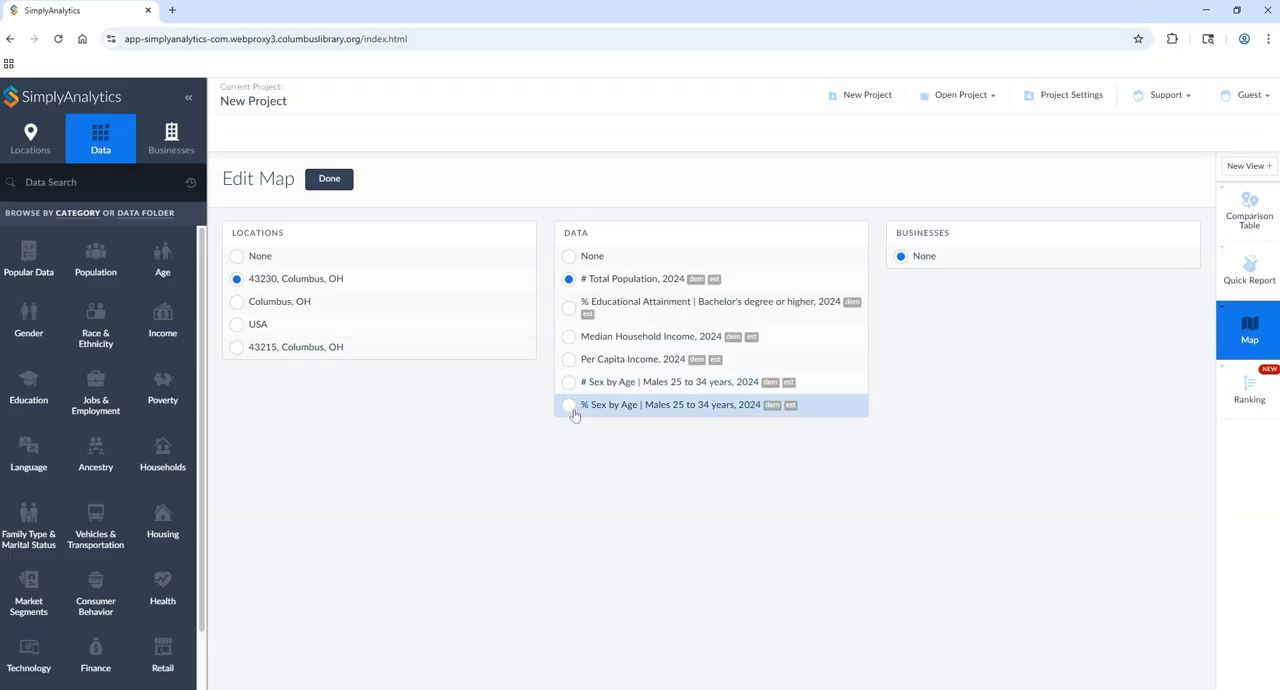
left_click(330, 180)
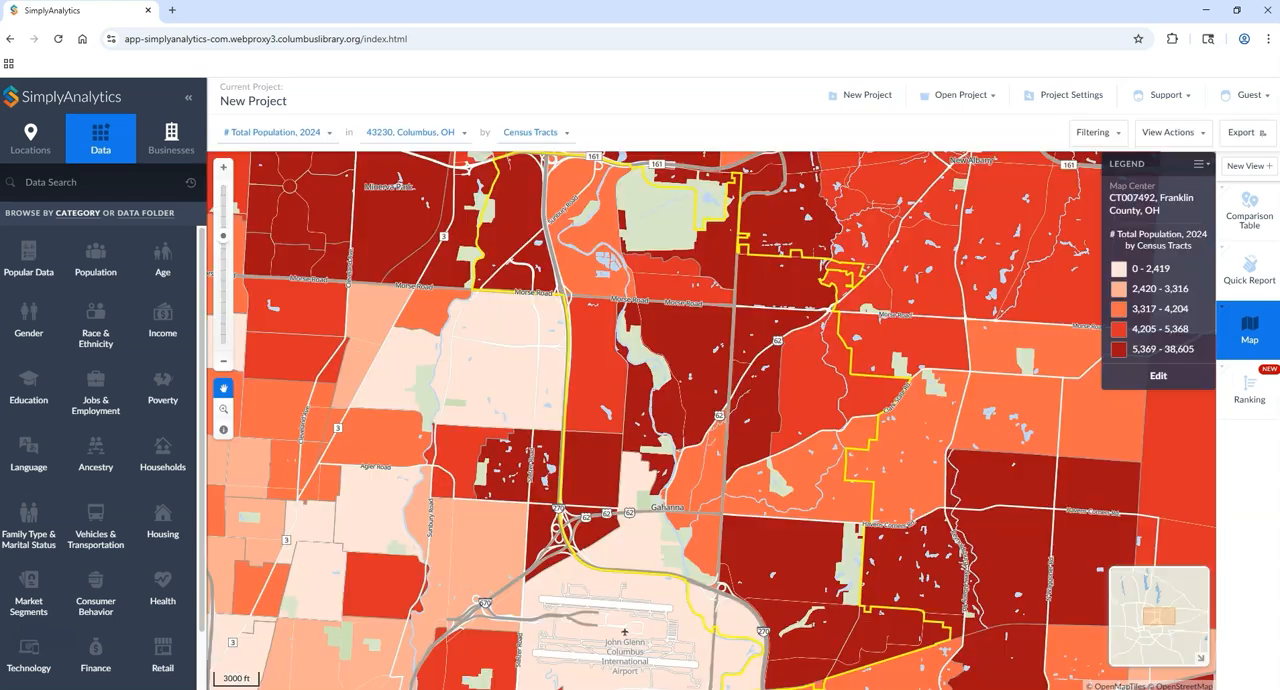
Step: Add the # and % Sex by Age | Males 25 to 34 years variables to the ranking for 43230, Columbus, OH
left_click(1250, 393)
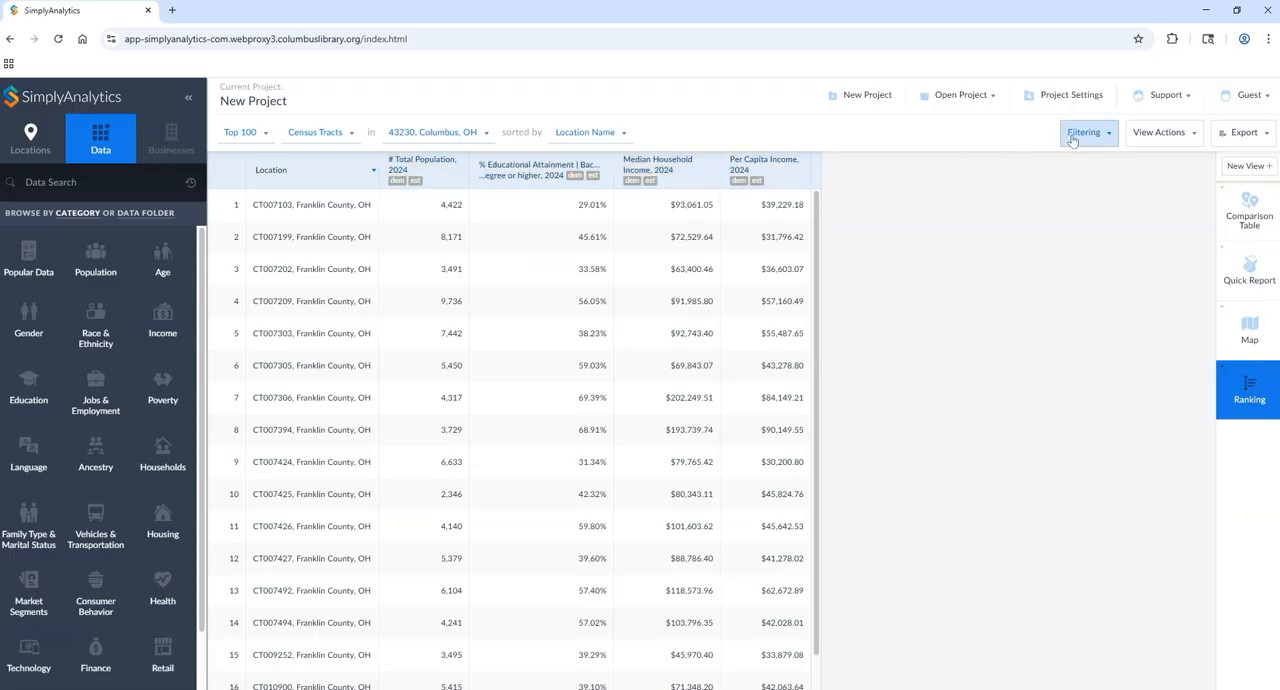
left_click(1165, 132)
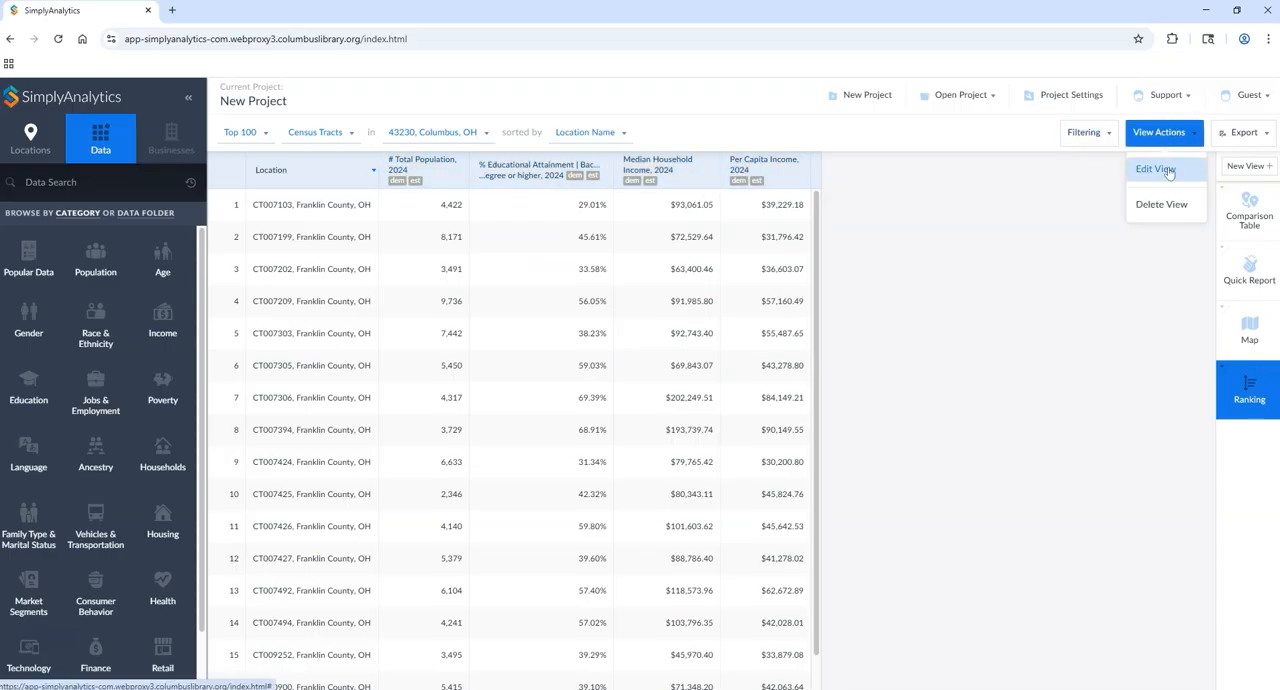
left_click(1166, 170)
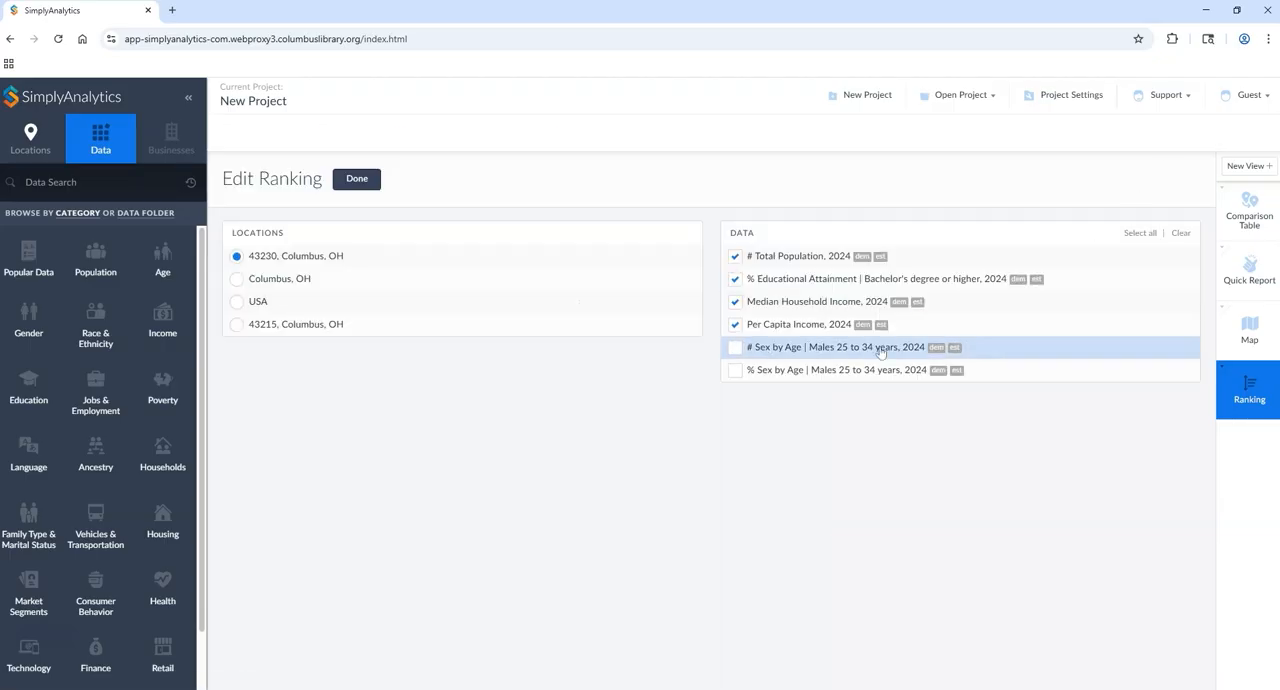
left_click(749, 355)
left_click(737, 370)
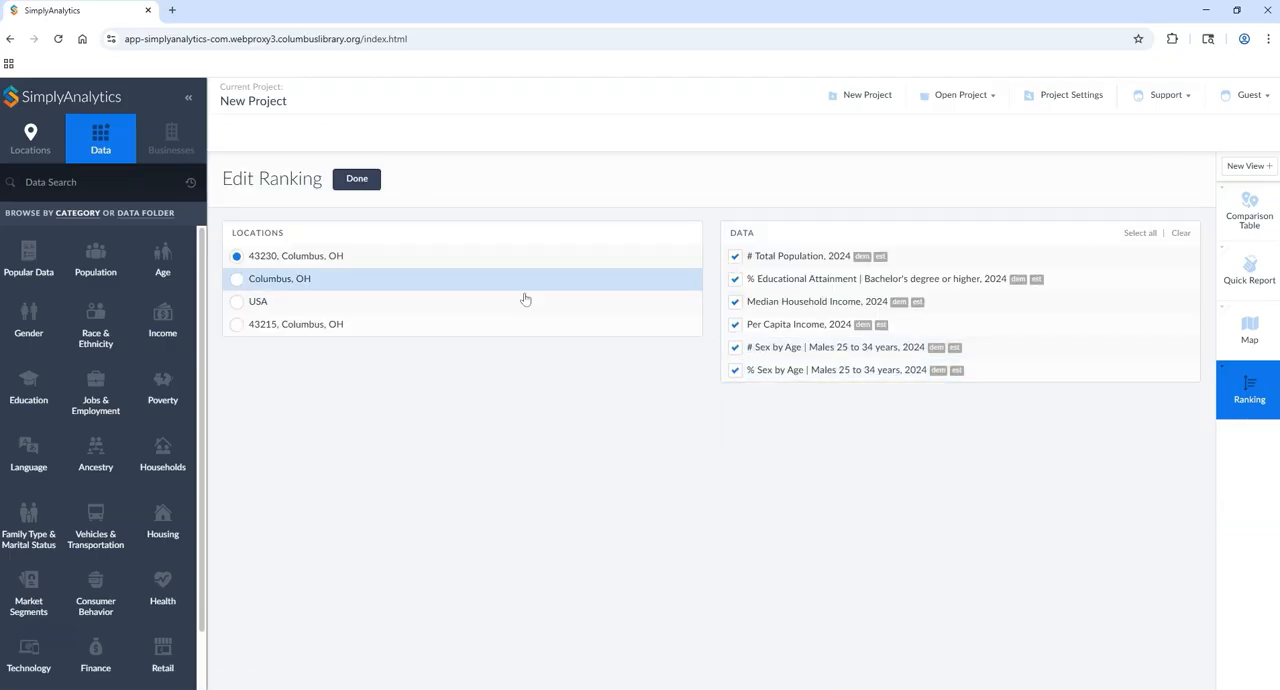
left_click(357, 180)
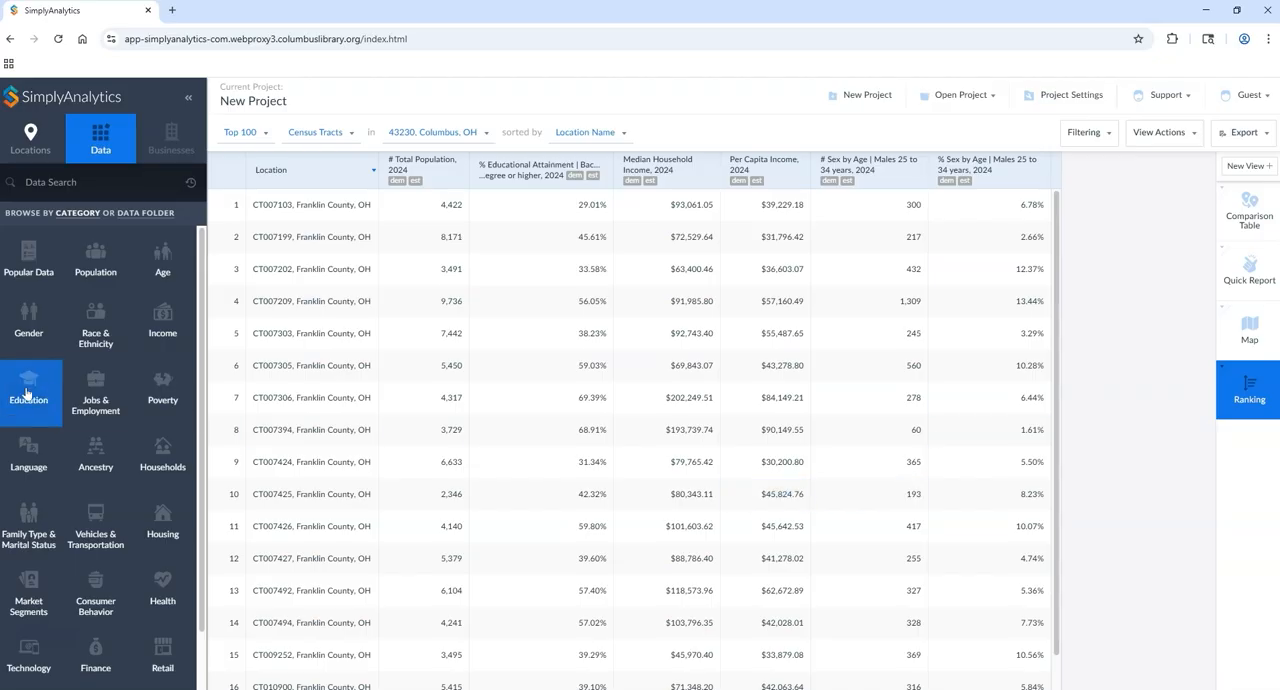
Step: From the comparison table, browse the Race & Ethnicity data variables and narrow them by the Income category and Two or More Races
left_click(1249, 218)
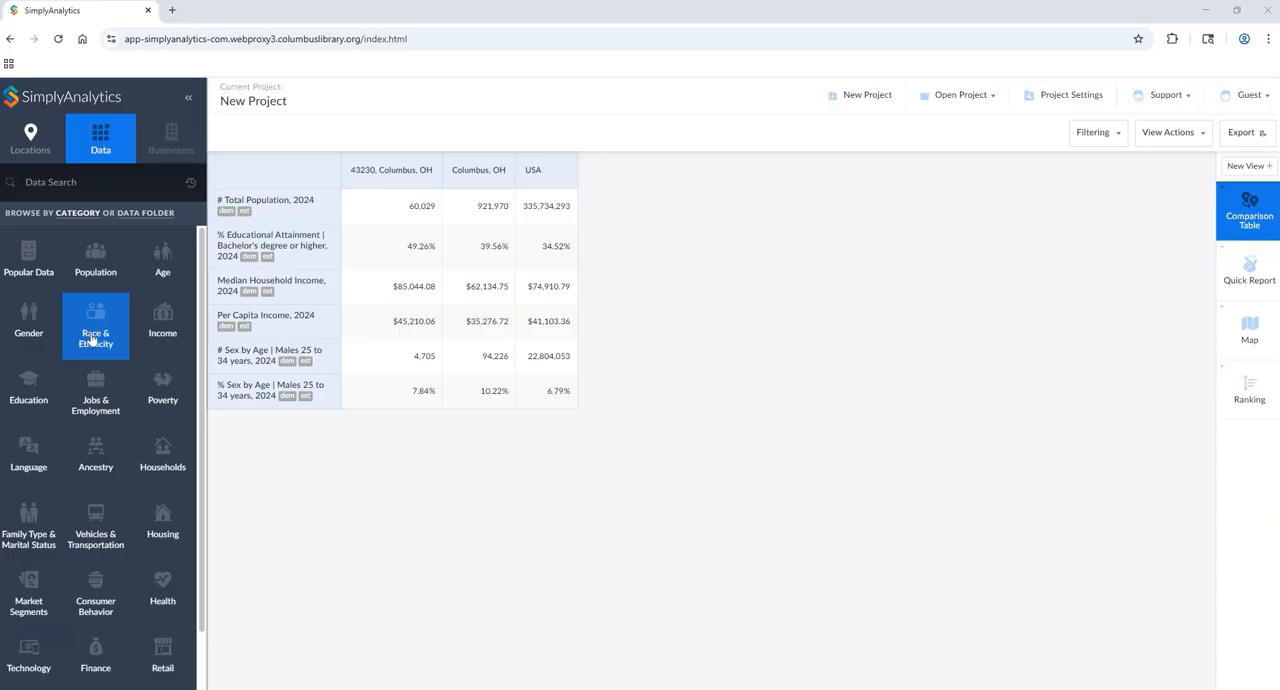
left_click(91, 342)
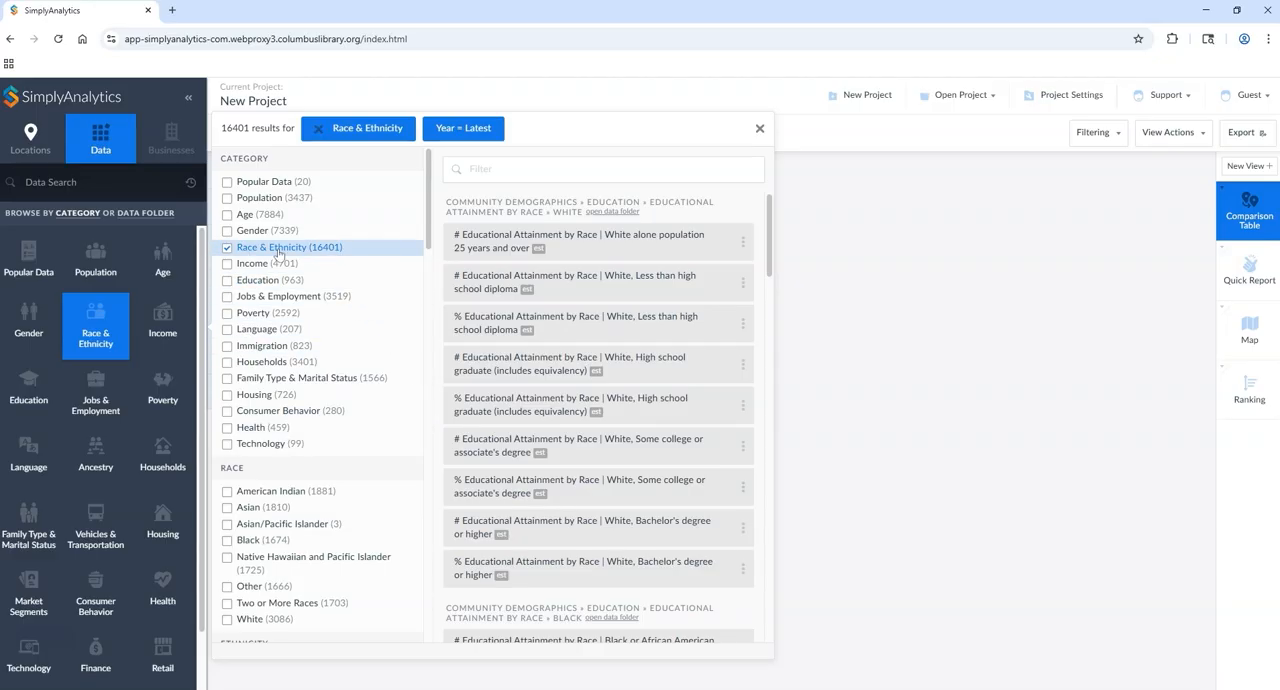
left_click(227, 264)
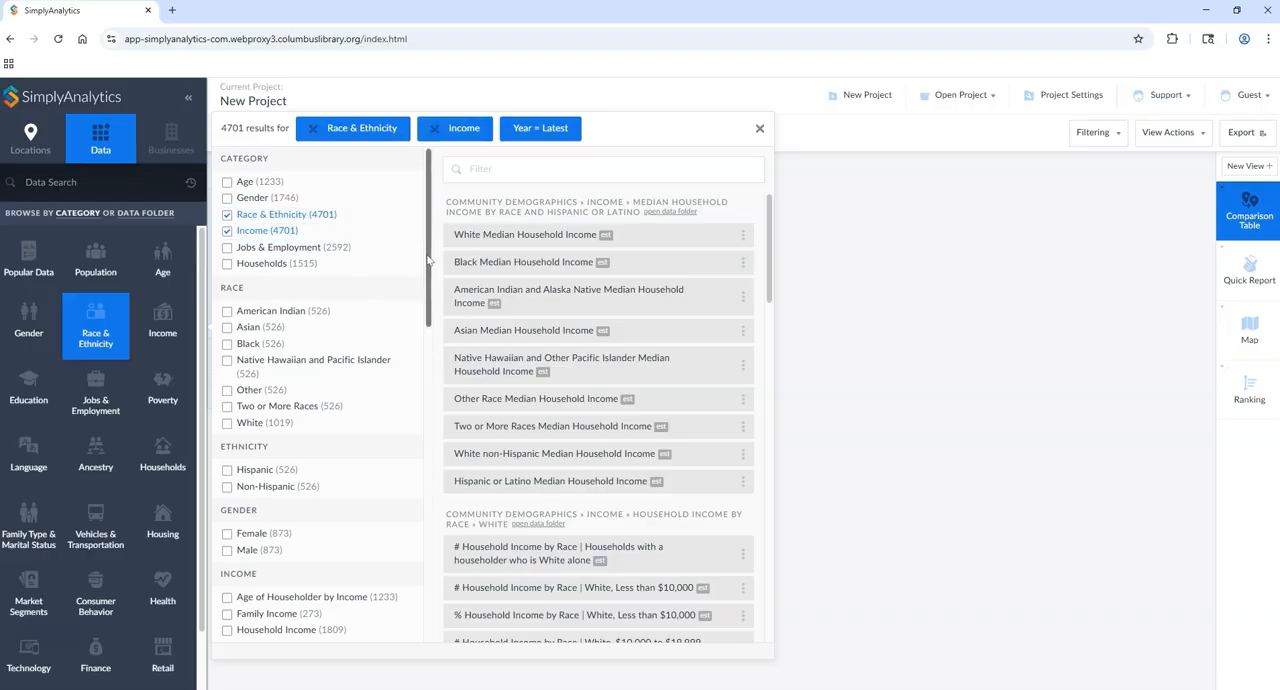
scroll(428, 260, "down", 2)
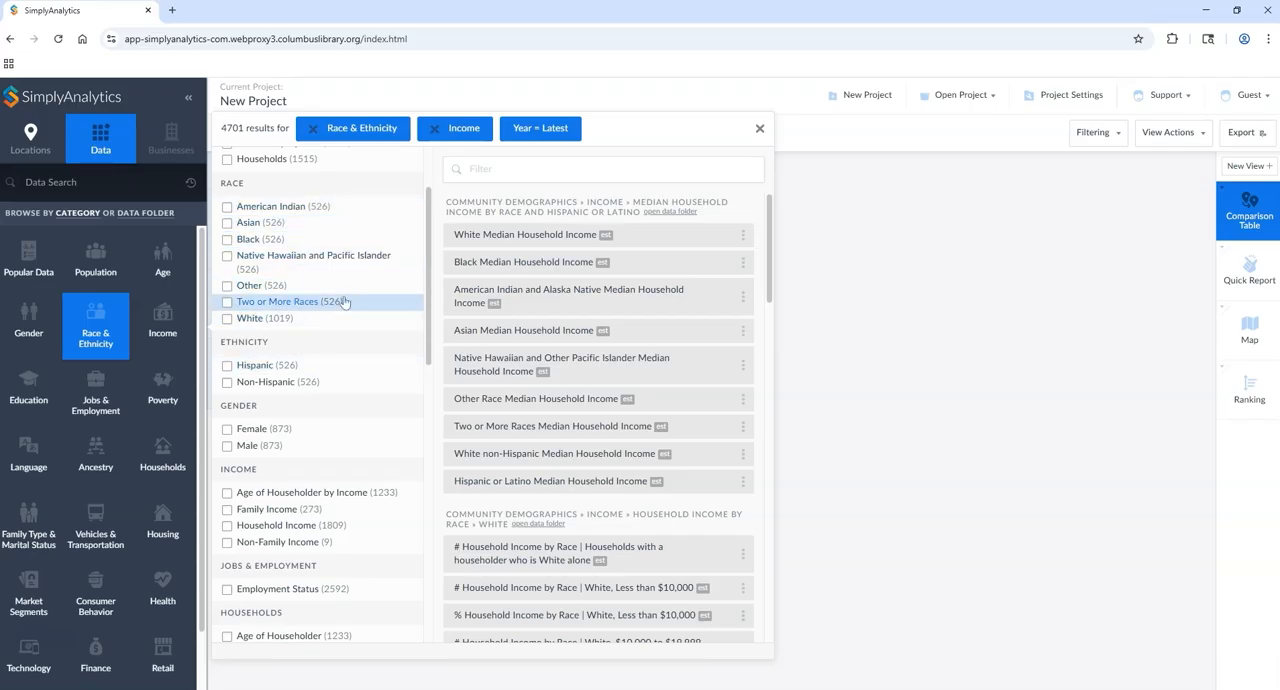
scroll(330, 298, "up", 1)
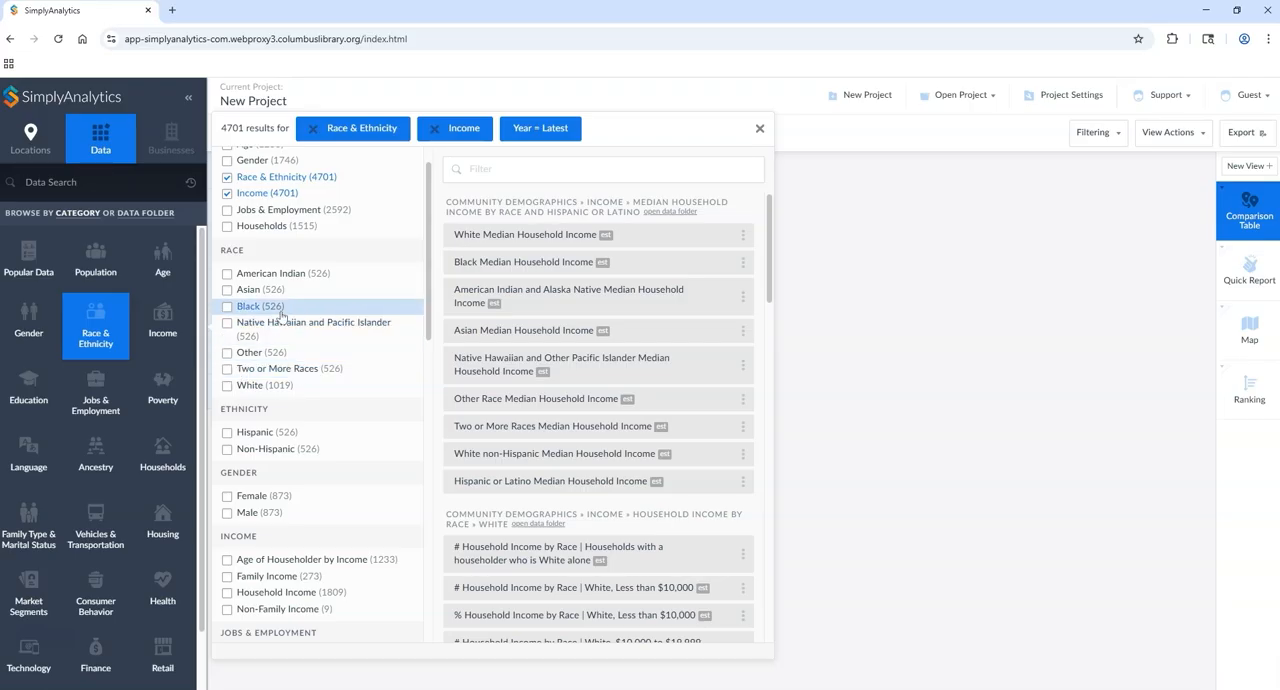
left_click(227, 370)
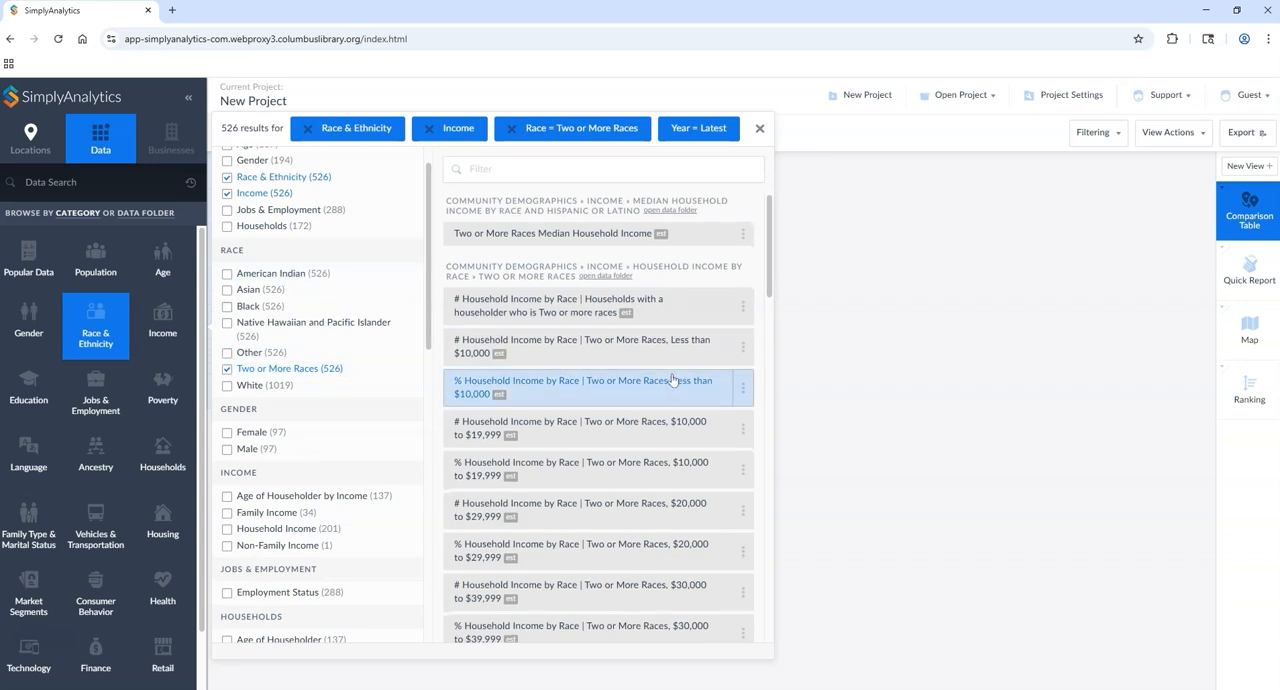
Step: Look through the household income variables for Two or More Races and narrow the list to Male gender
scroll(672, 380, "down", 1)
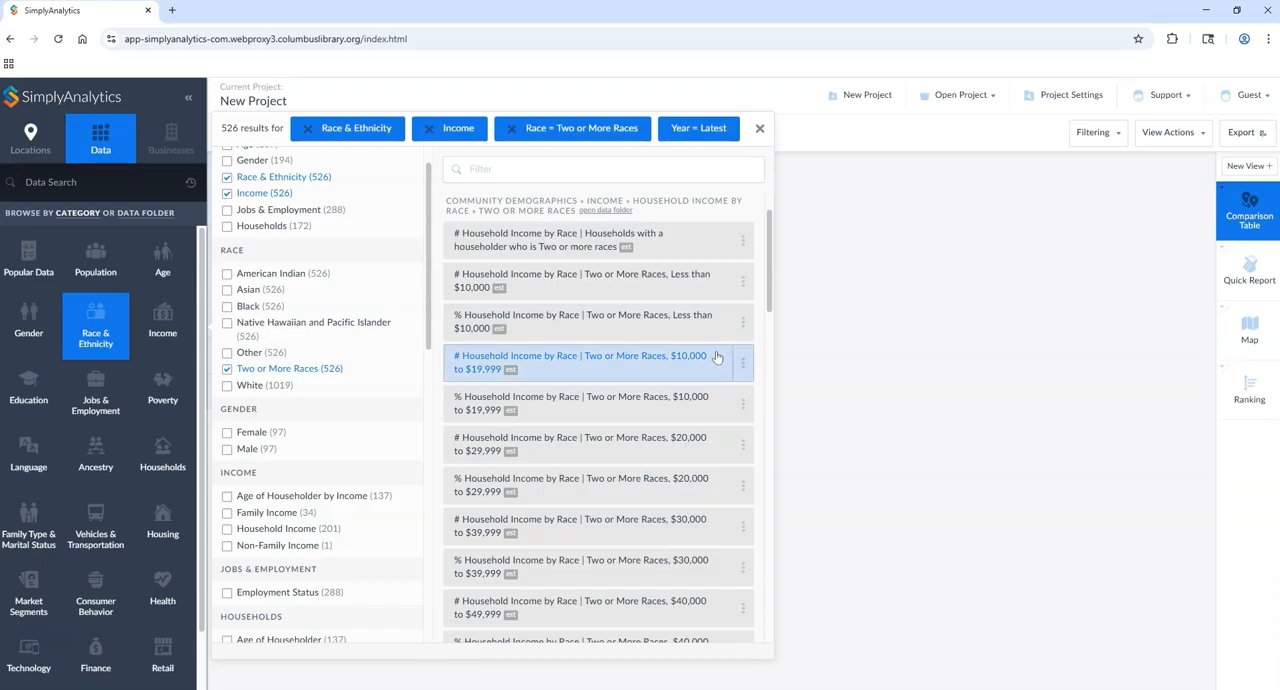
left_click_drag(774, 250, 768, 297)
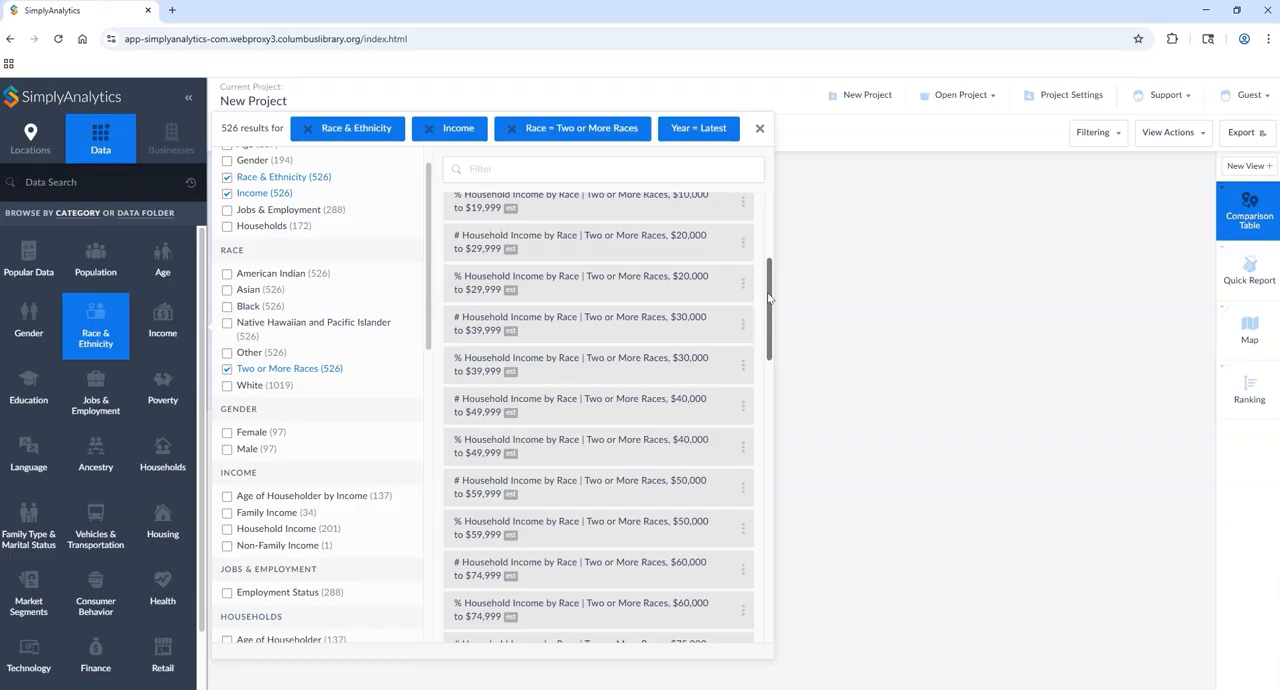
left_click(227, 451)
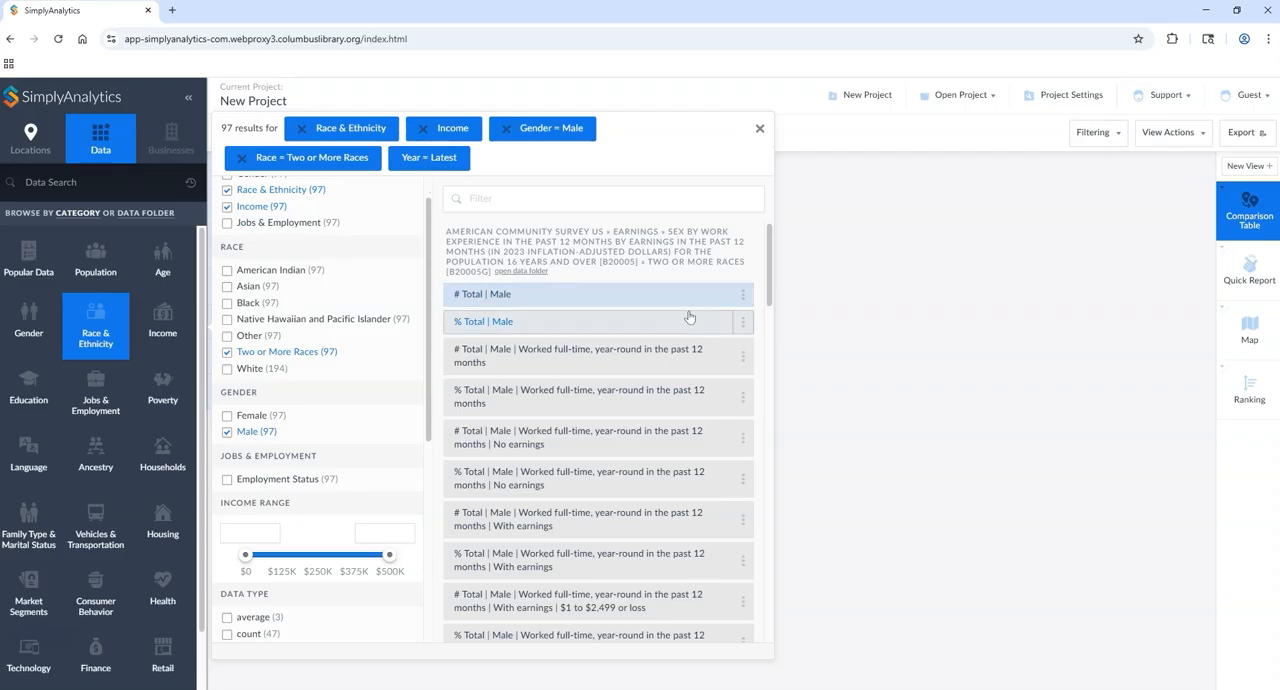
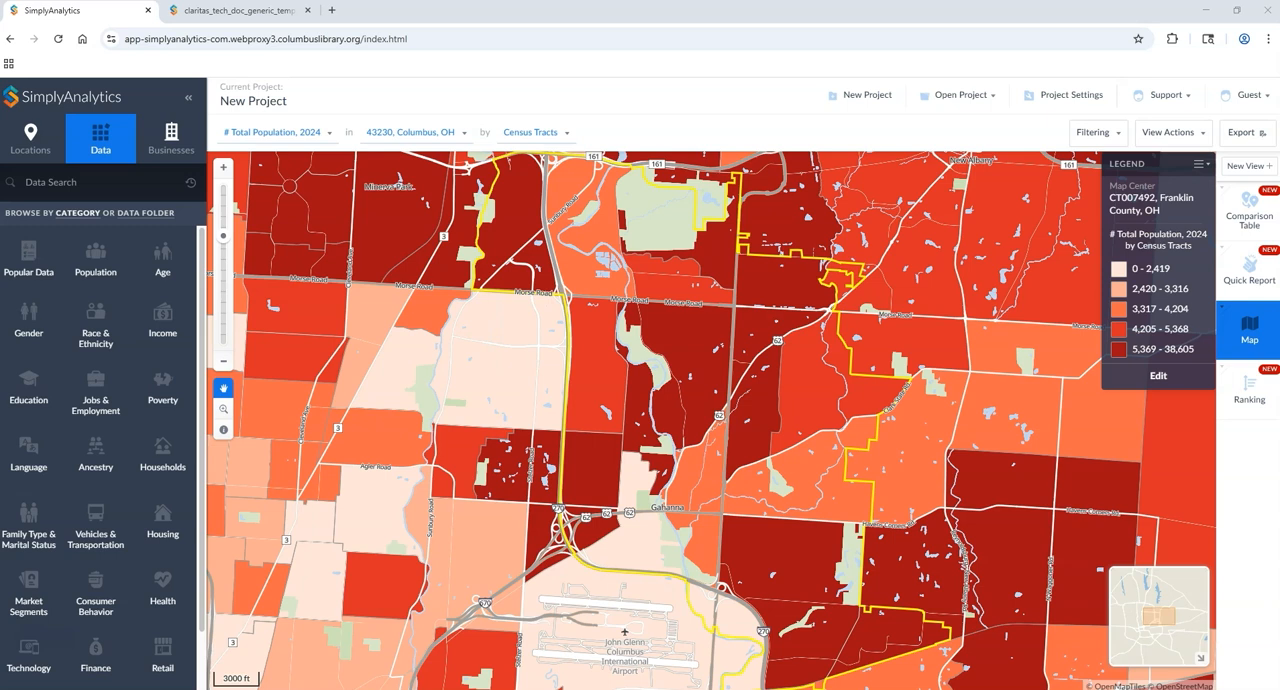
Step: Open the quick report and switch its content from the demographic overview to the PRIZM Report
left_click(1249, 268)
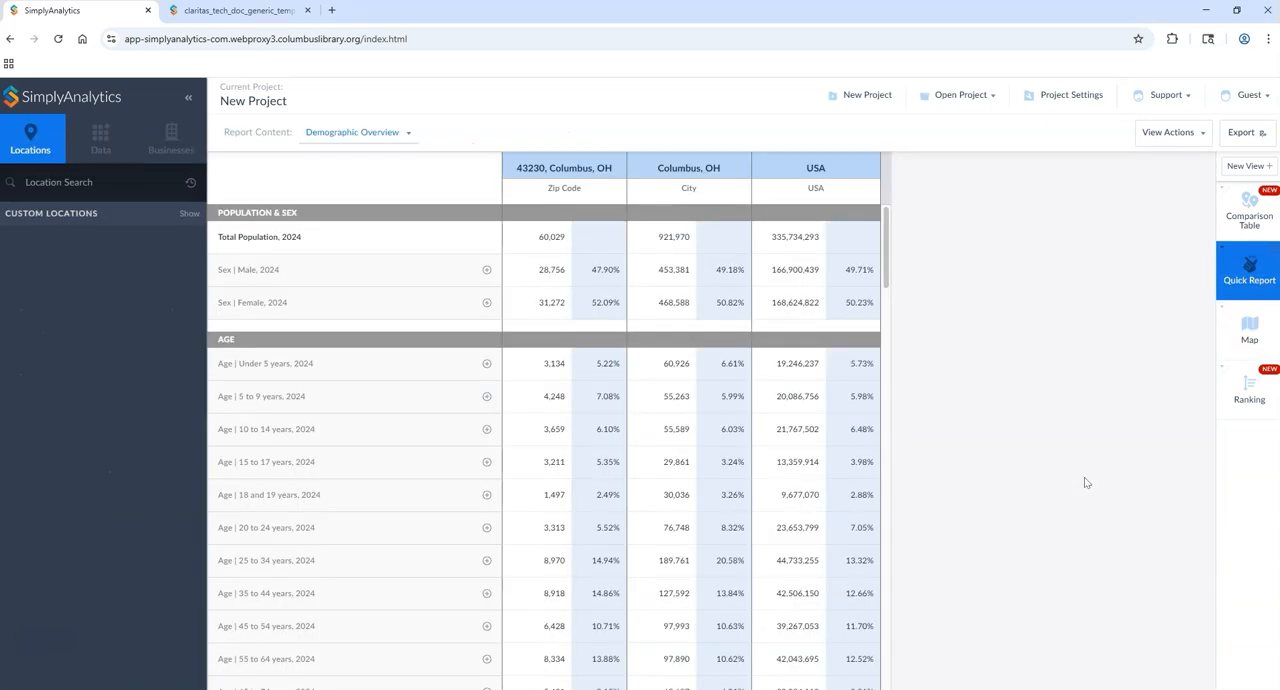
left_click(391, 141)
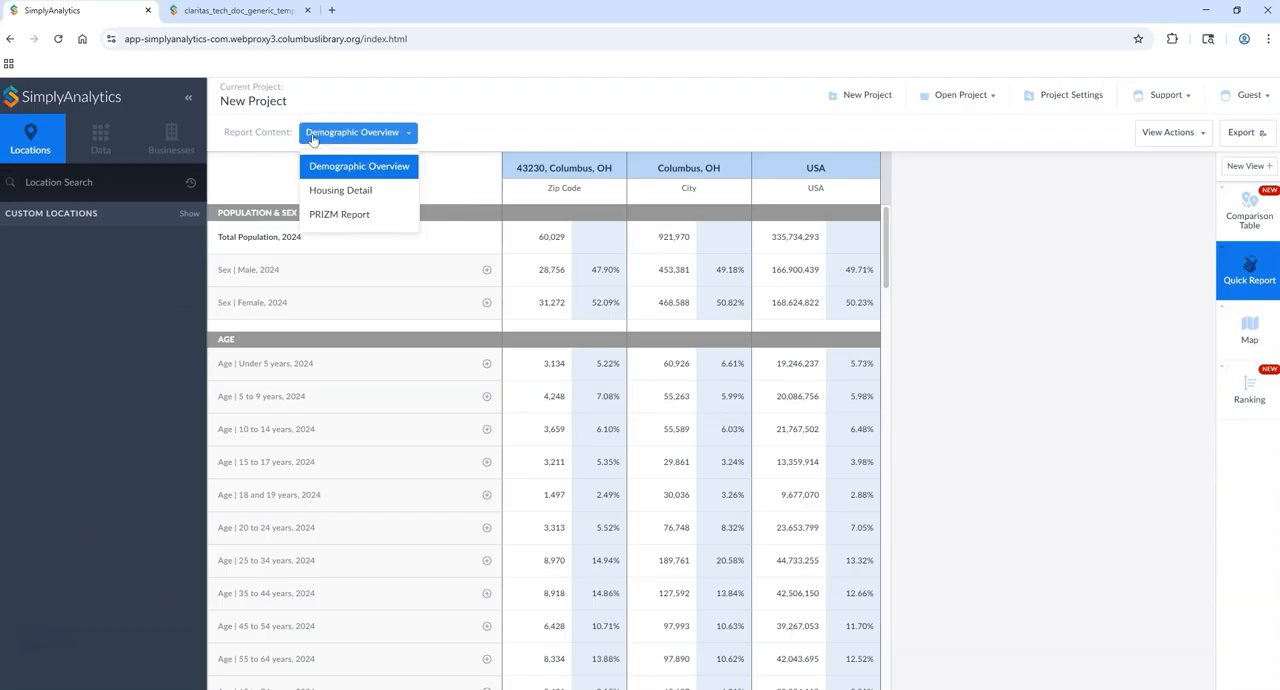
left_click(330, 220)
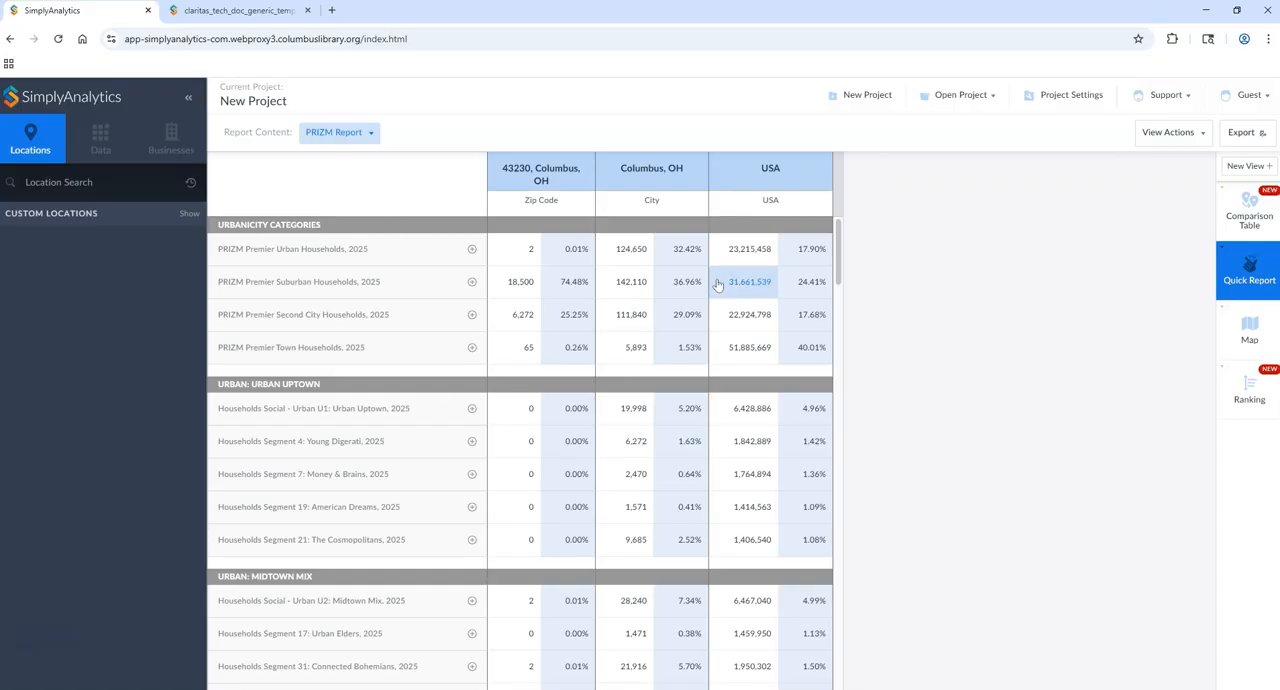
Step: Look through the PRIZM Report's urban, suburban and second city household segments for 43230, Columbus and the USA
scroll(840, 252, "down", 1)
left_click_drag(842, 264, 851, 234)
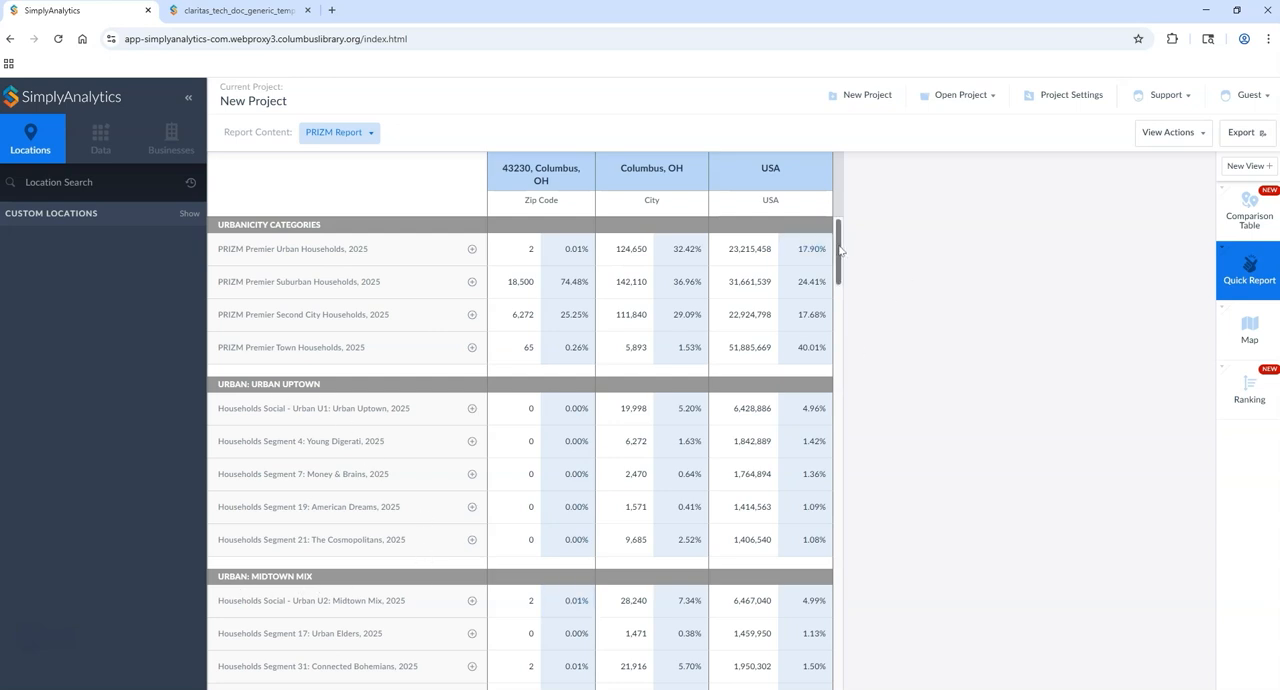
left_click_drag(839, 246, 859, 351)
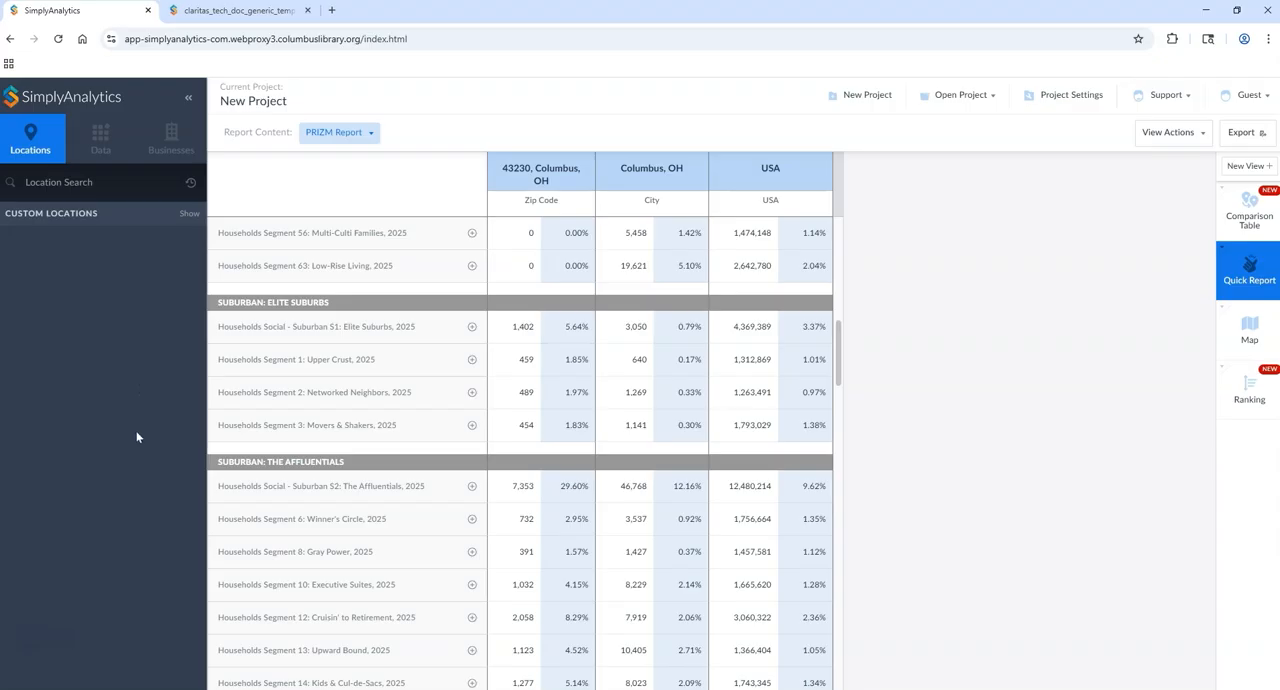
left_click_drag(838, 358, 840, 476)
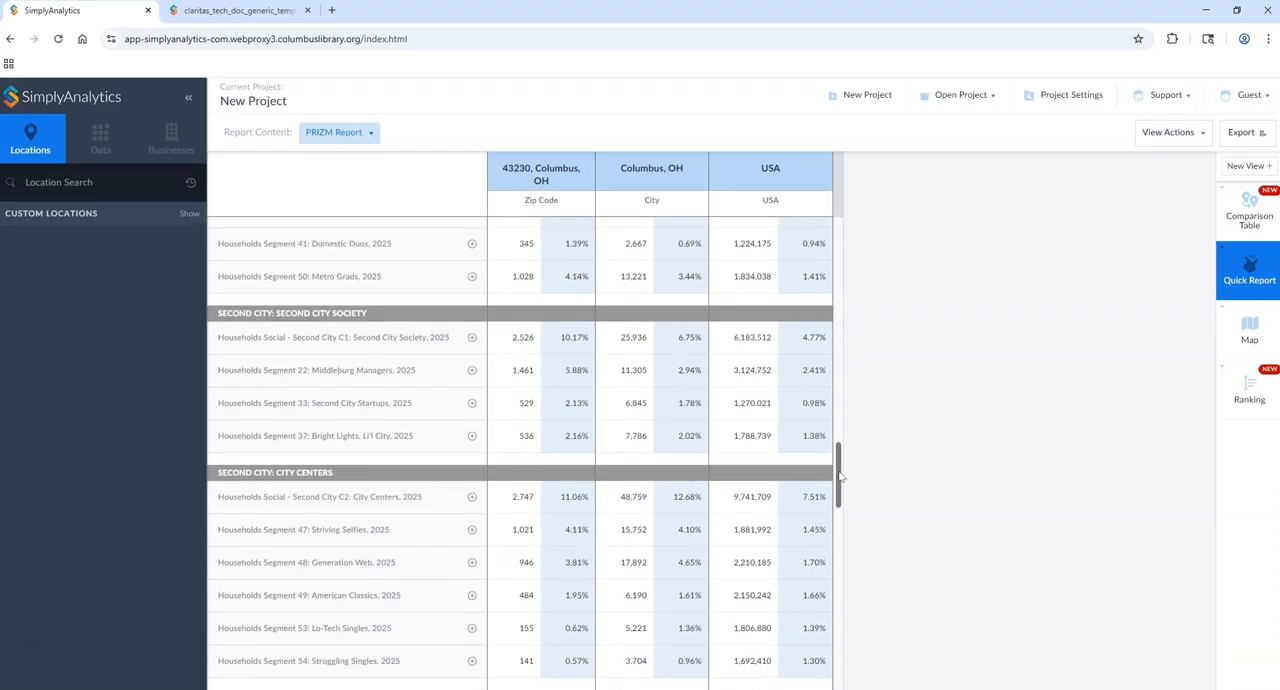
left_click_drag(840, 476, 954, 378)
scroll(952, 380, "up", 2)
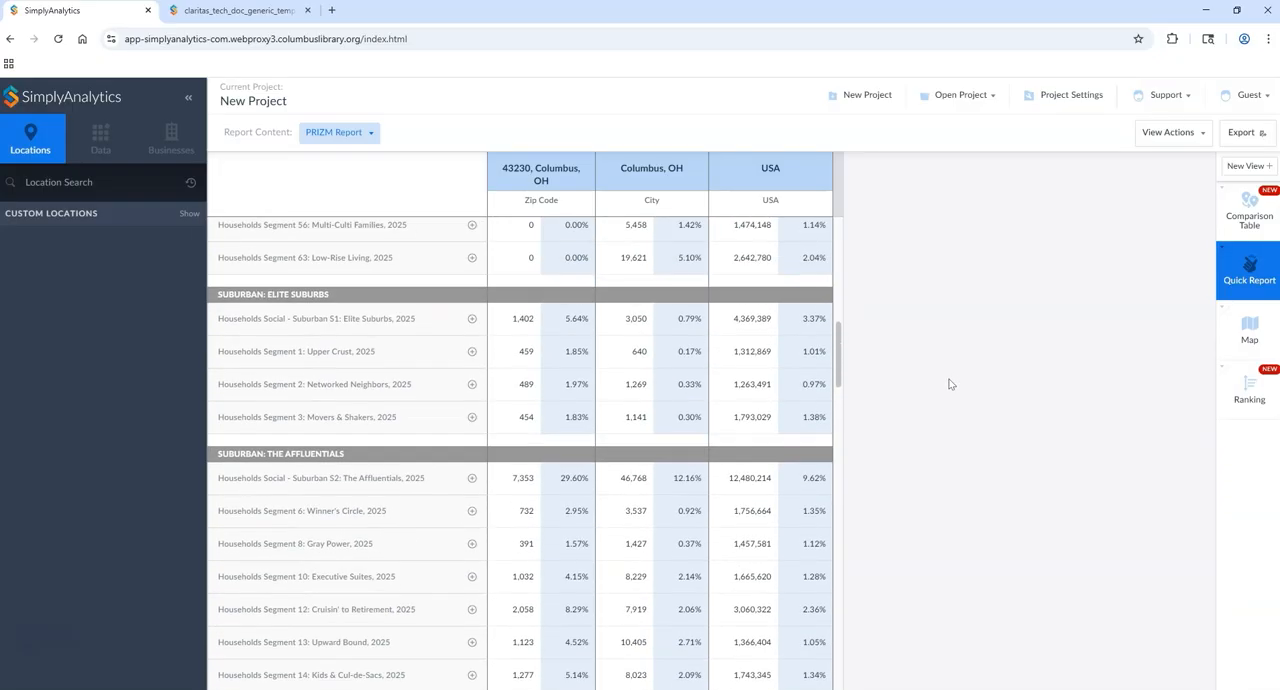
scroll(950, 384, "up", 3)
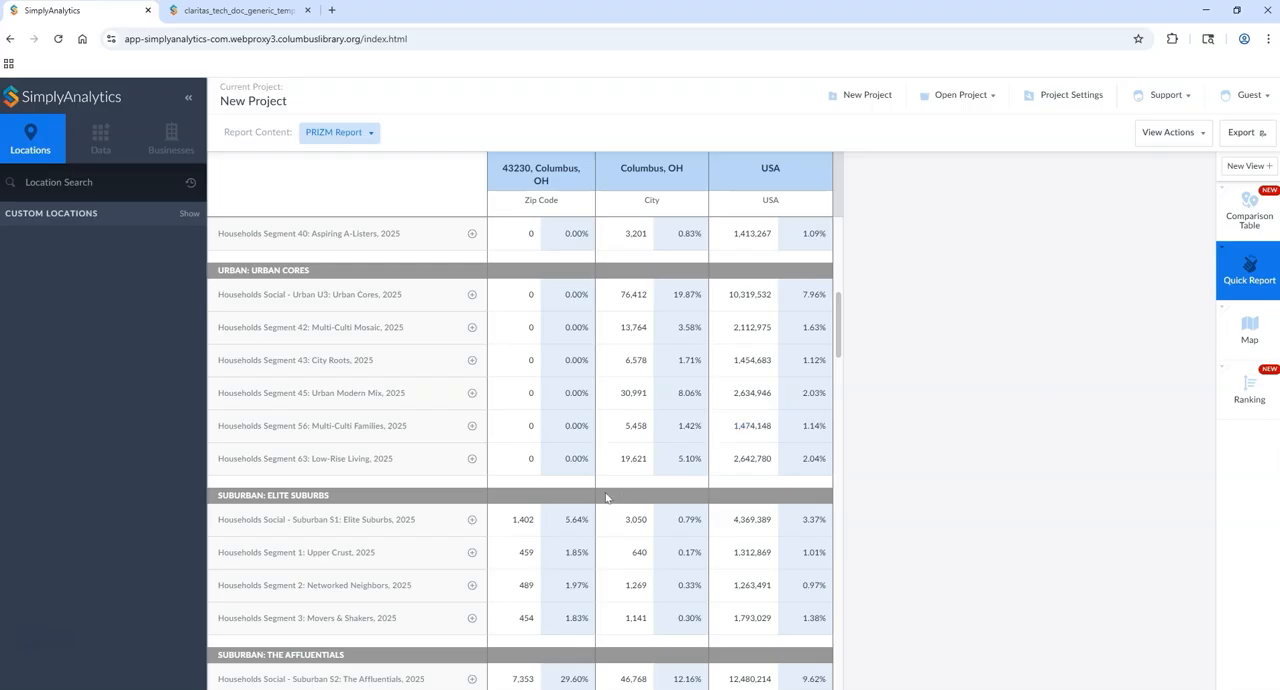
Step: Add the Suburban S2: The Affluentials social group and its segments 6, 8, 10, 12, 13, 14 and 16 to the project data
scroll(604, 490, "down", 3)
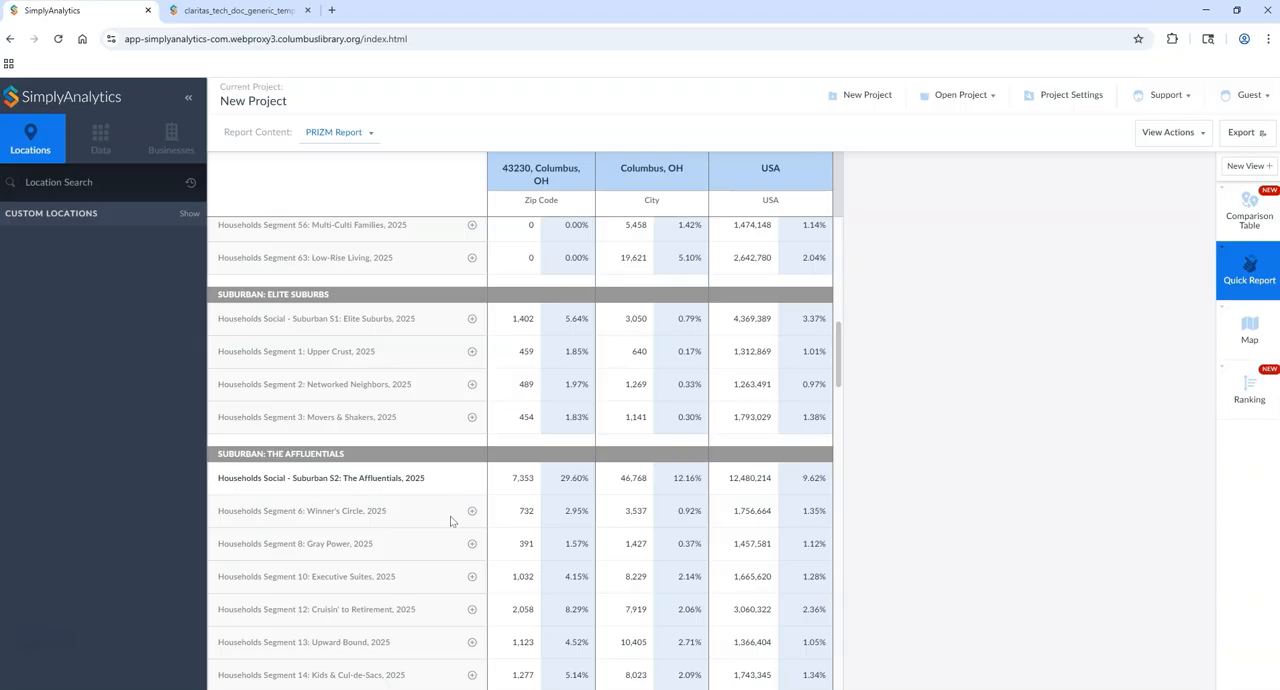
left_click(471, 543)
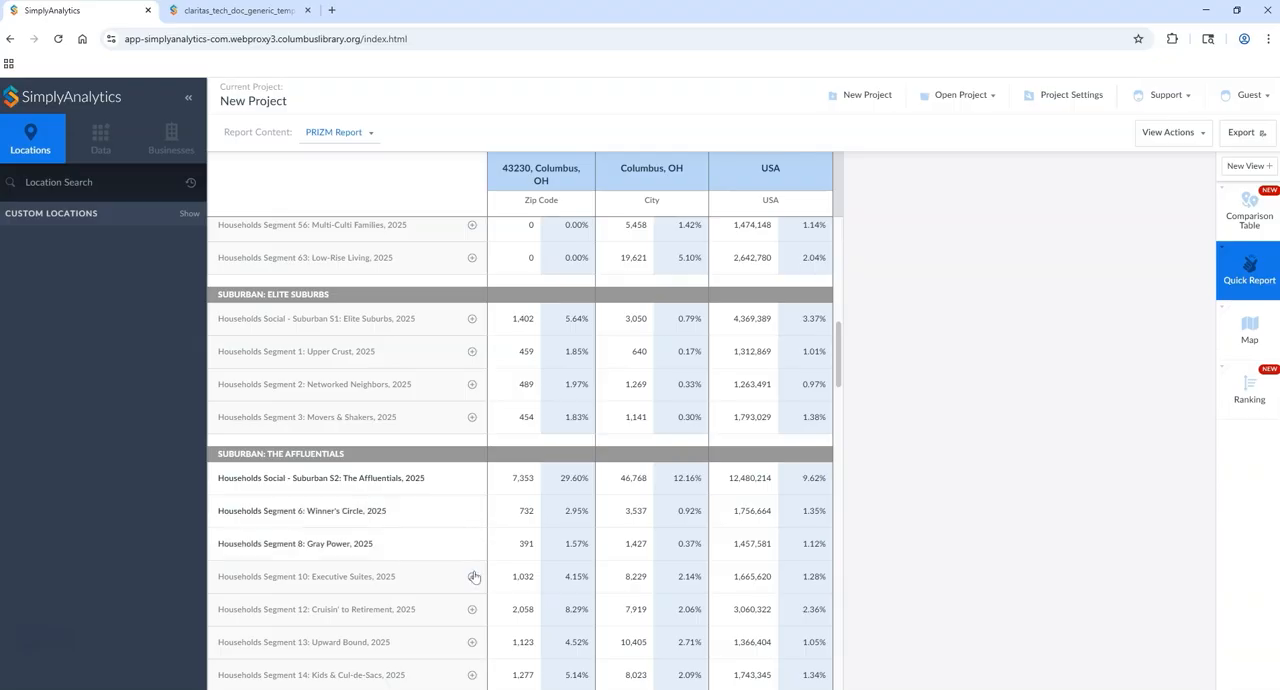
left_click(472, 576)
left_click(472, 609)
left_click(472, 642)
scroll(476, 642, "down", 1)
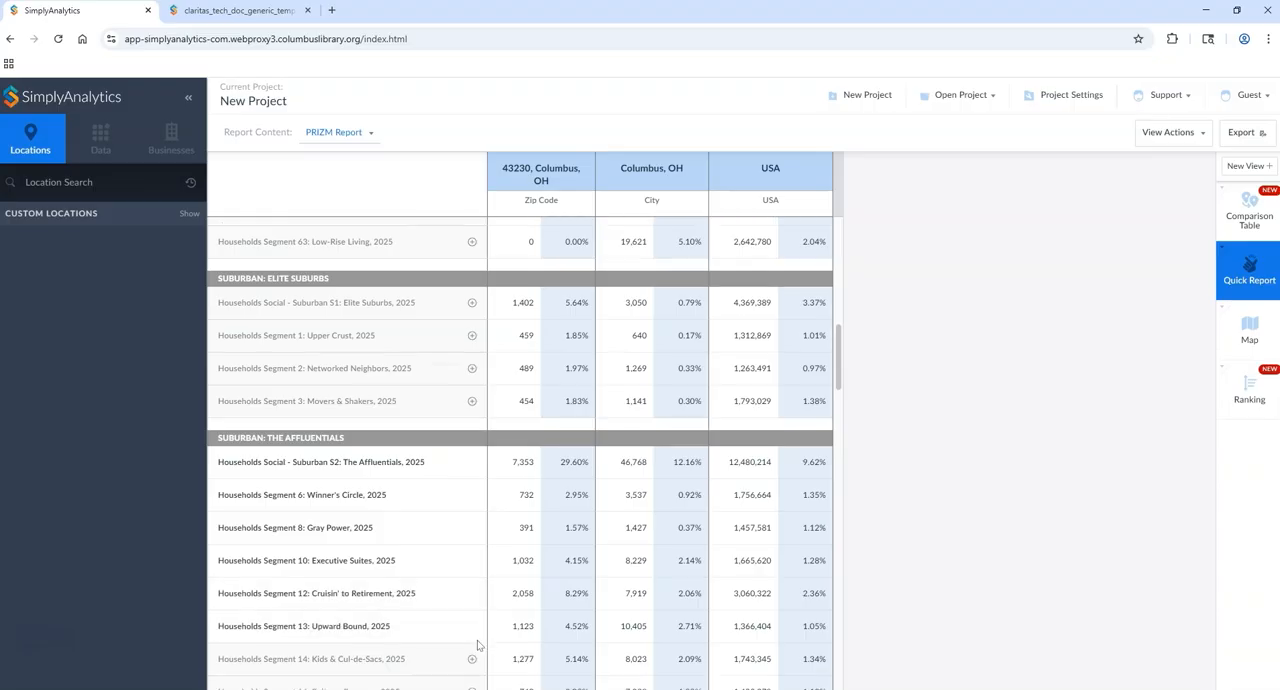
left_click(472, 608)
left_click(472, 641)
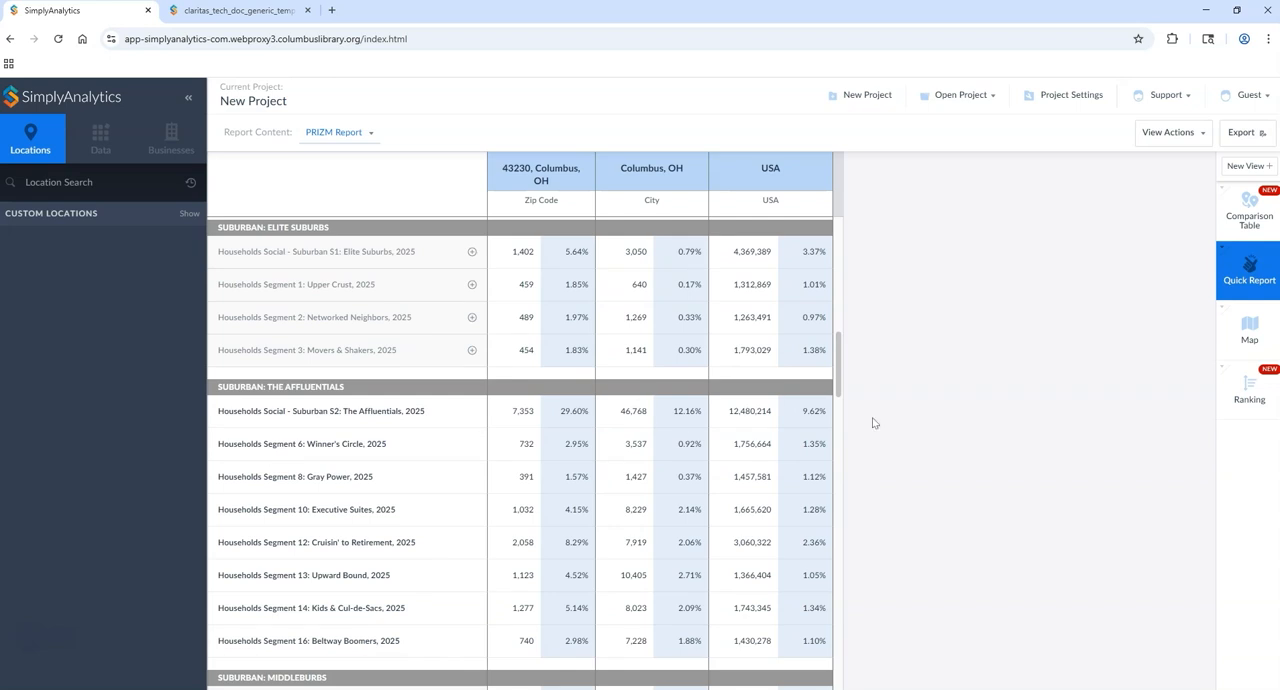
Step: Edit the comparison table to include all available data variables, including the PRIZM Affluentials group and its segments
left_click(1238, 216)
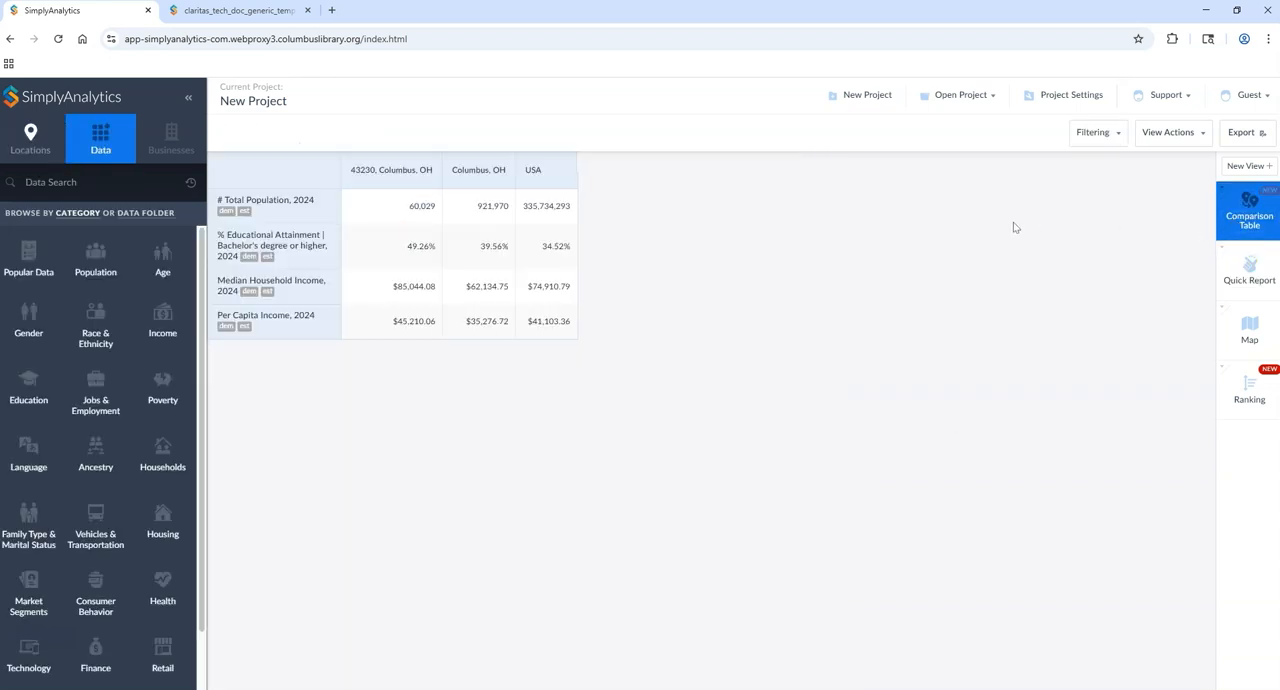
left_click(1170, 140)
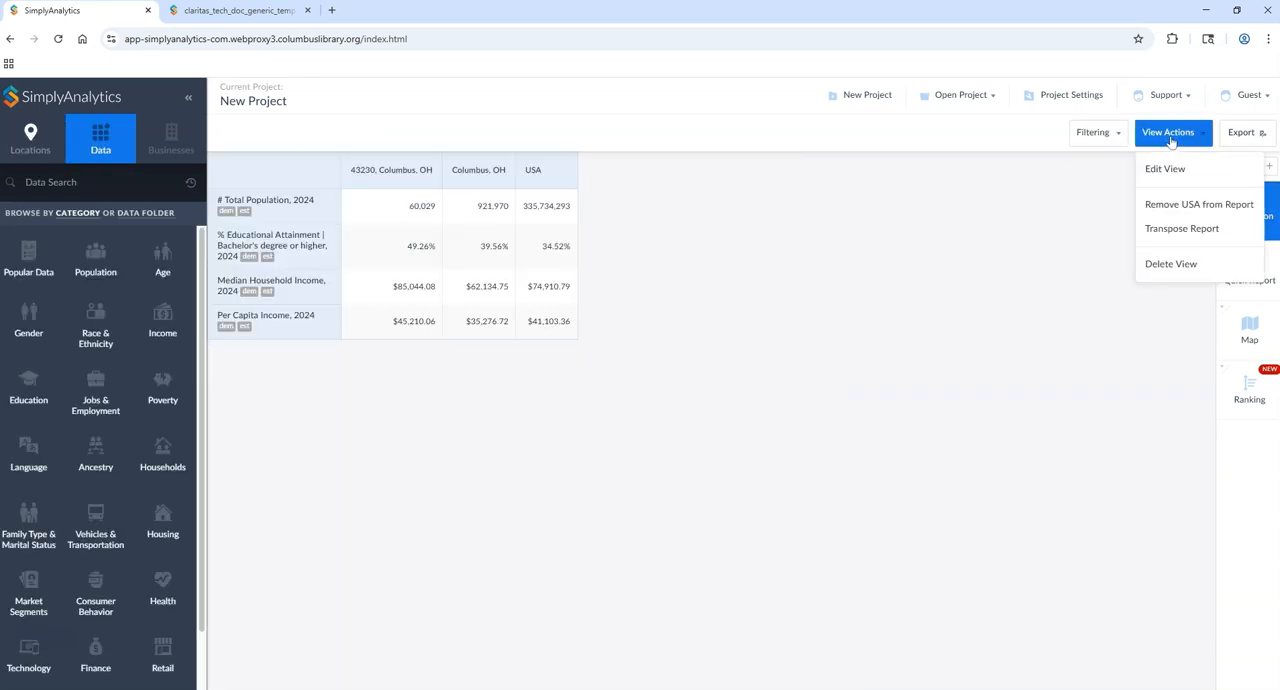
left_click(1165, 169)
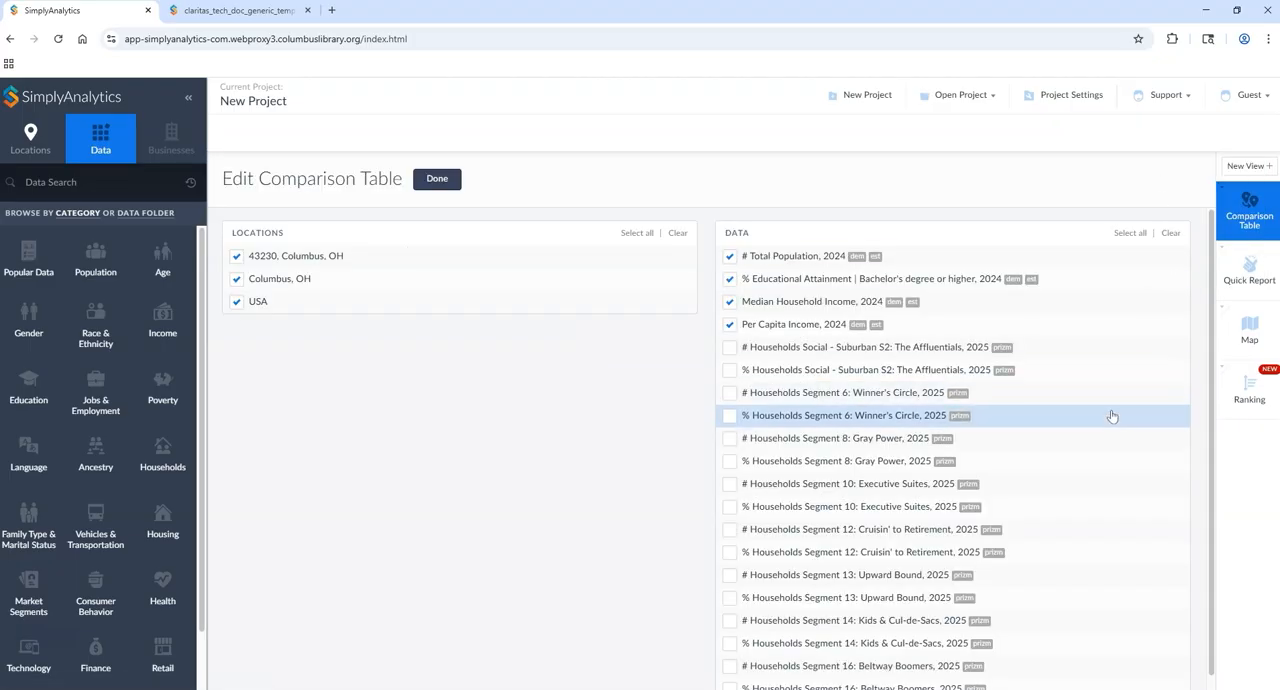
scroll(1112, 416, "down", 1)
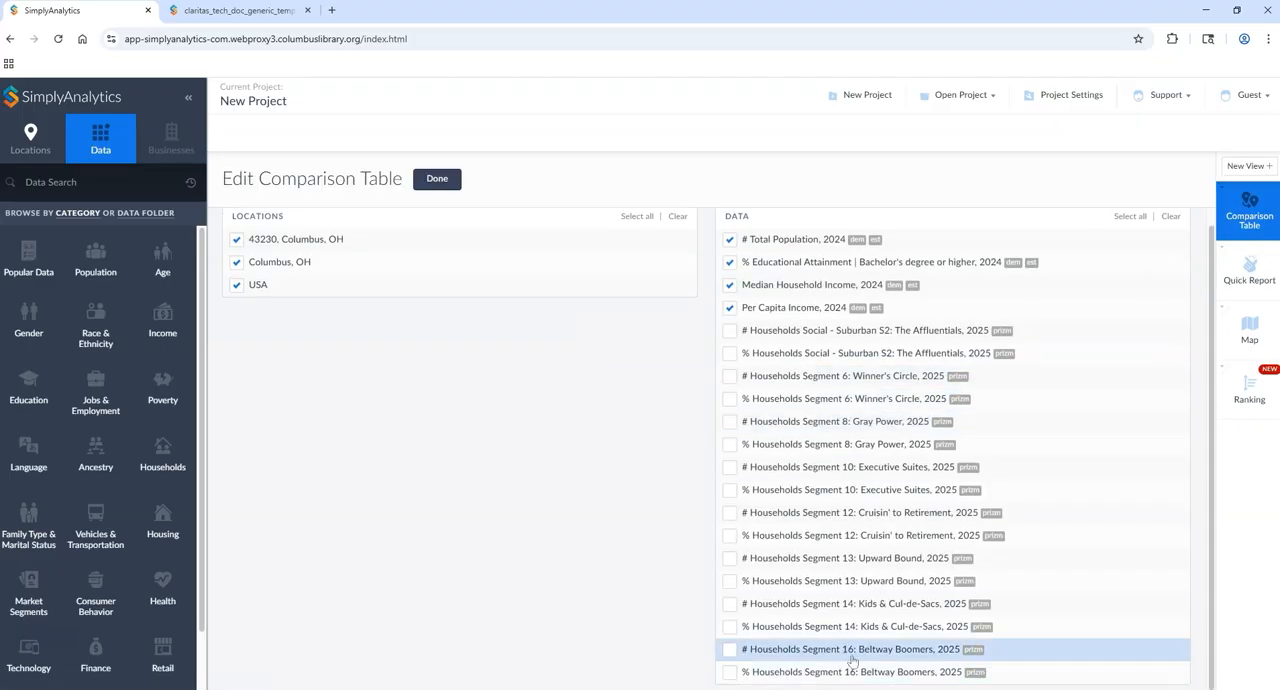
scroll(733, 505, "up", 1)
left_click(730, 349)
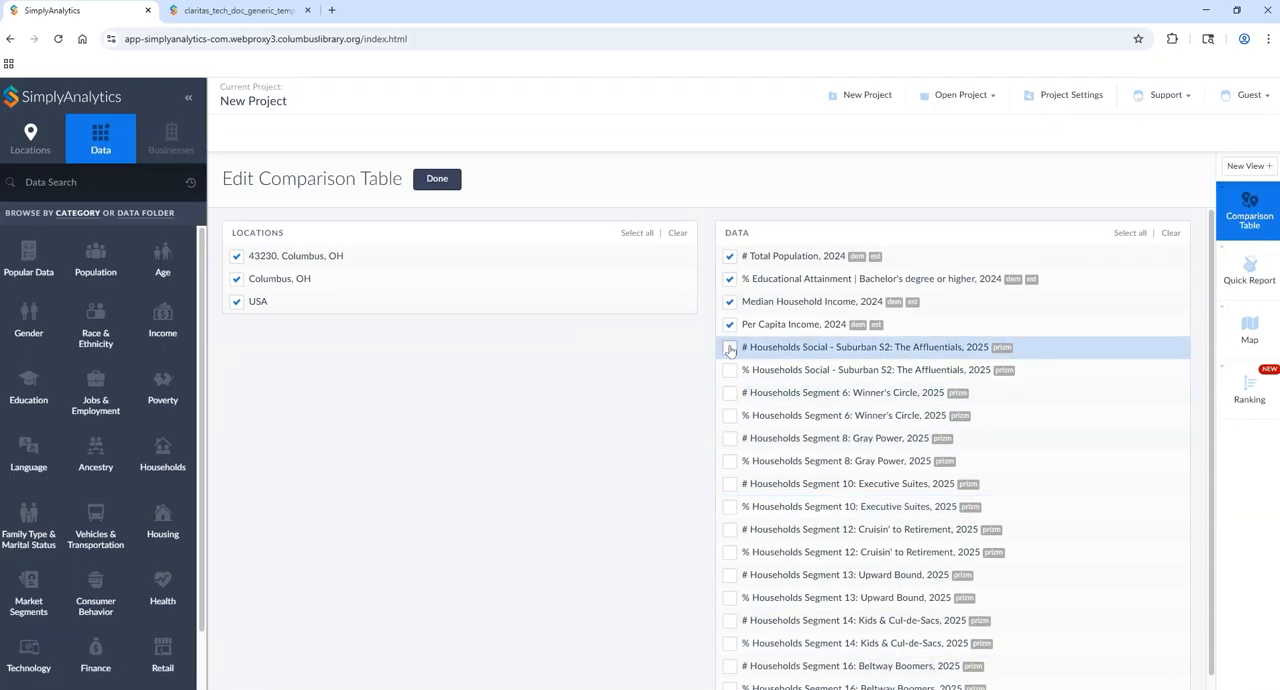
left_click(730, 371)
left_click(731, 416)
left_click(1129, 233)
left_click(431, 182)
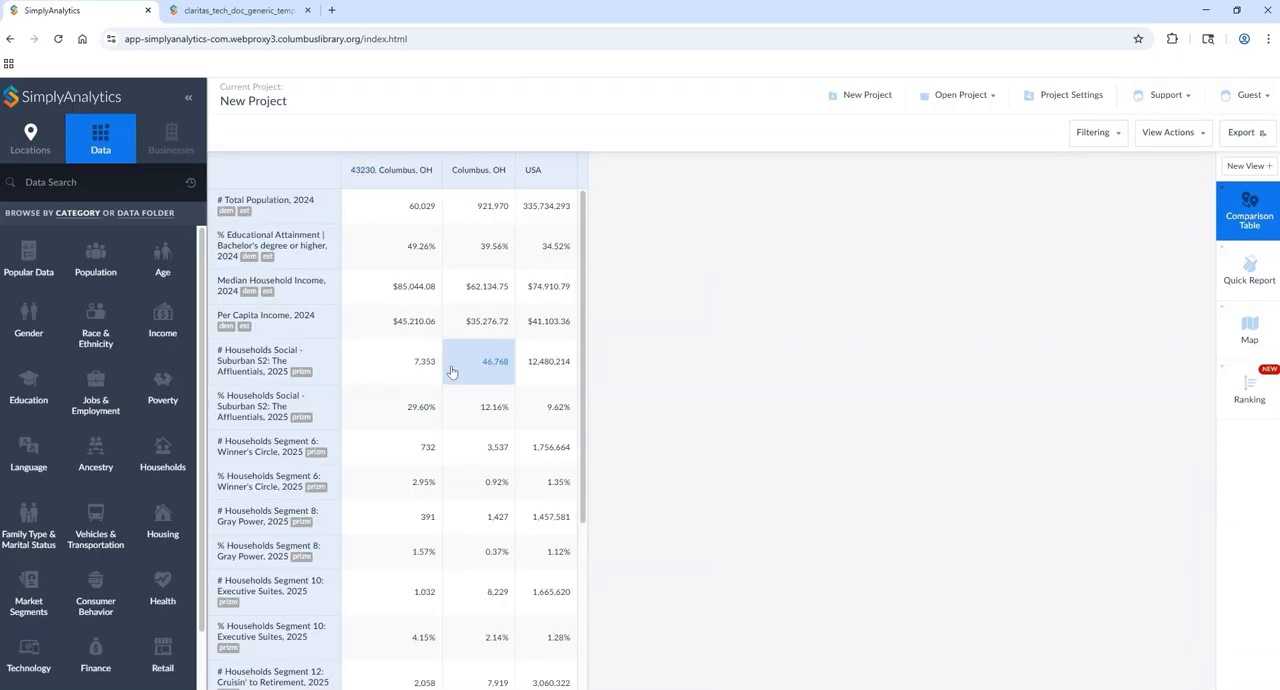
Step: Review the expanded comparison table and read the metadata of % Households Social - Suburban S2: The Affluentials, 2025
scroll(449, 400, "down", 3)
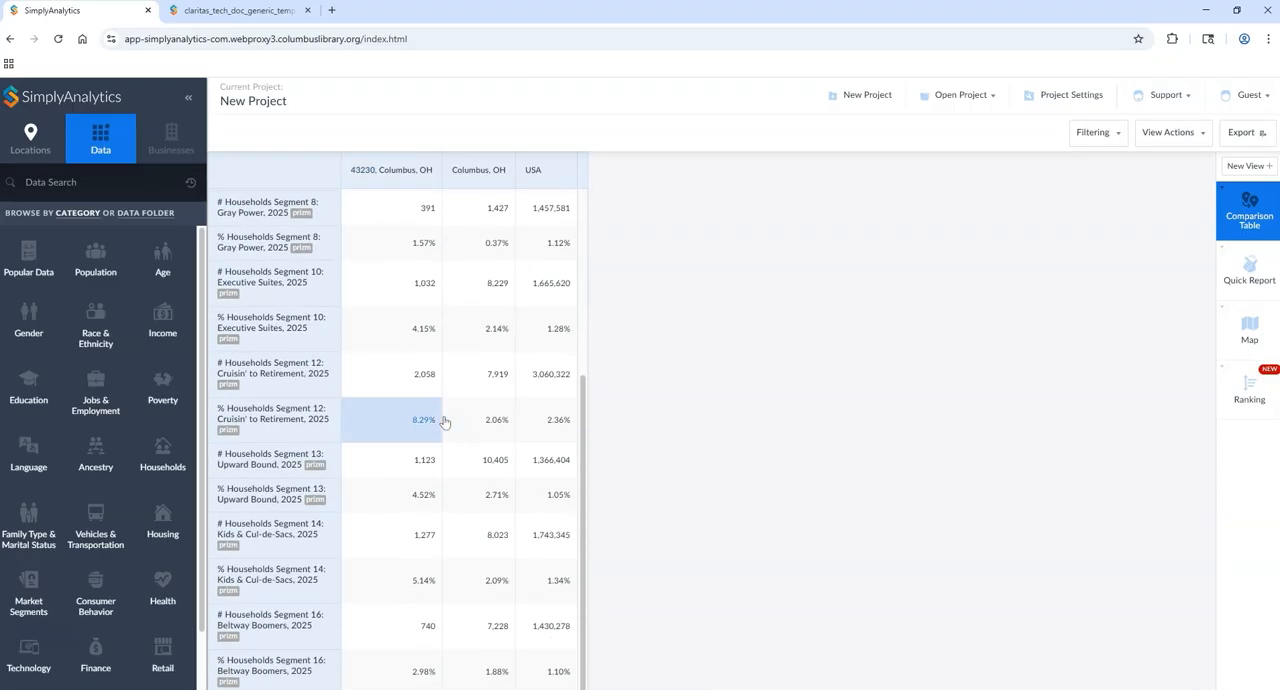
scroll(445, 420, "up", 1)
scroll(433, 419, "up", 2)
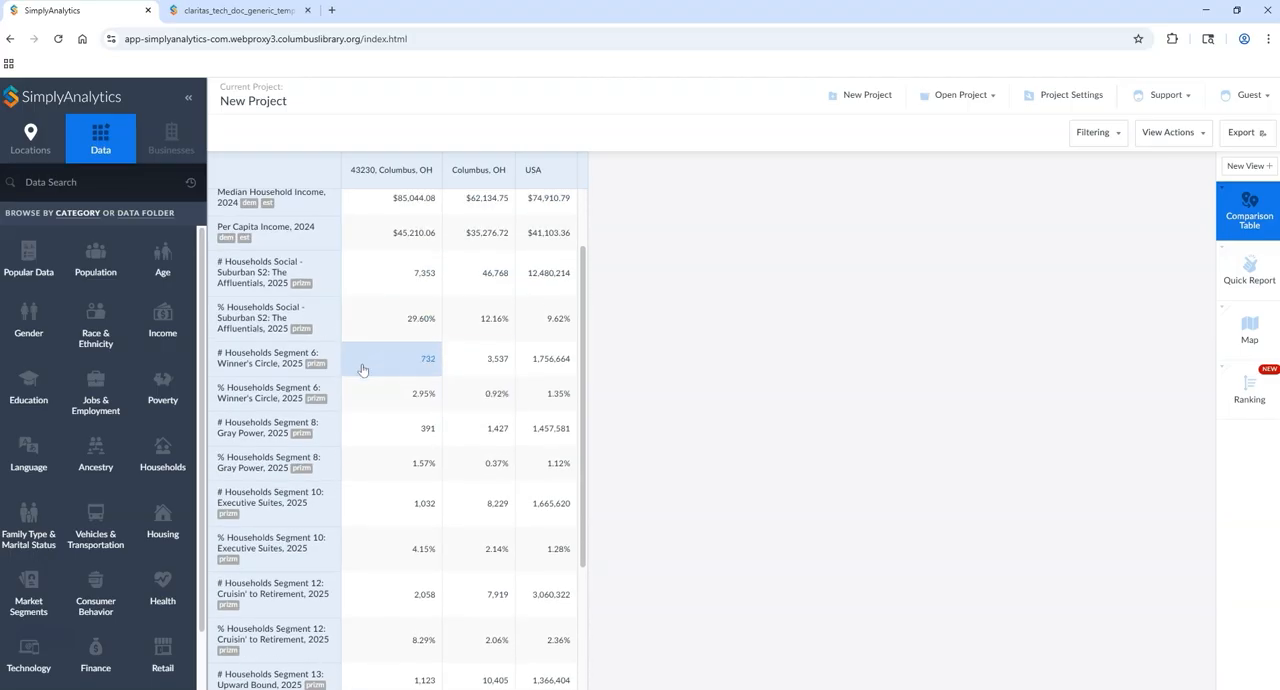
left_click(268, 326)
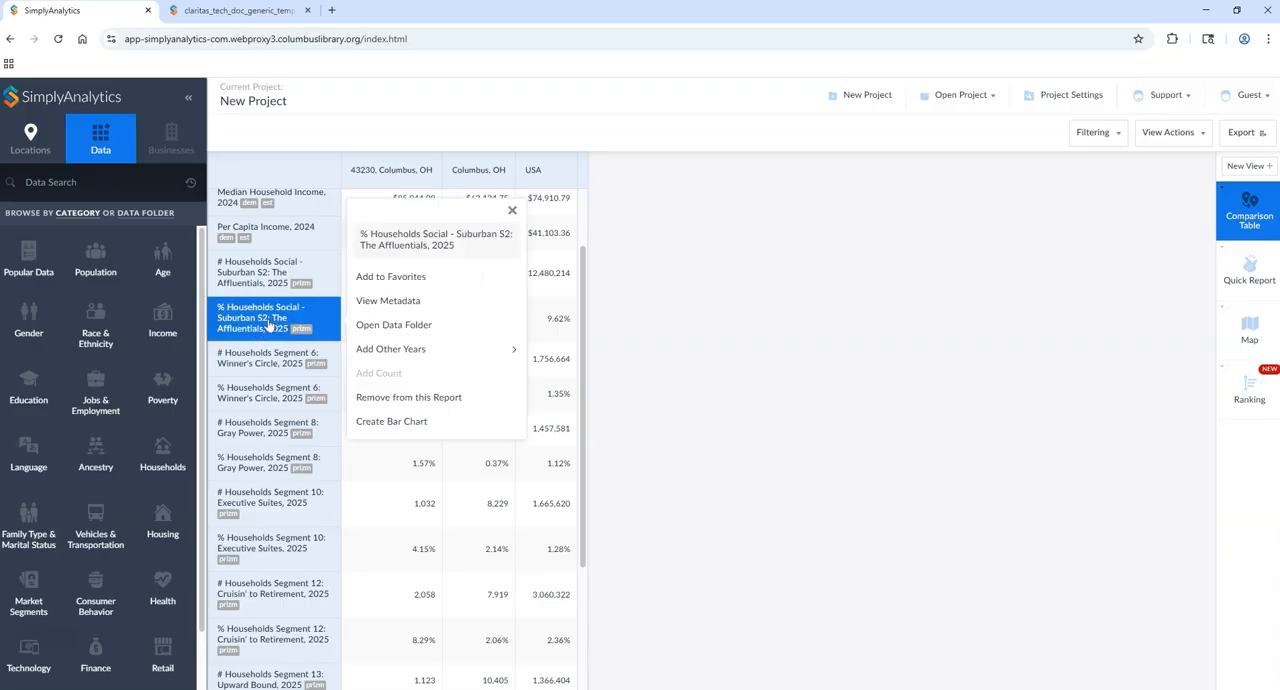
left_click(374, 303)
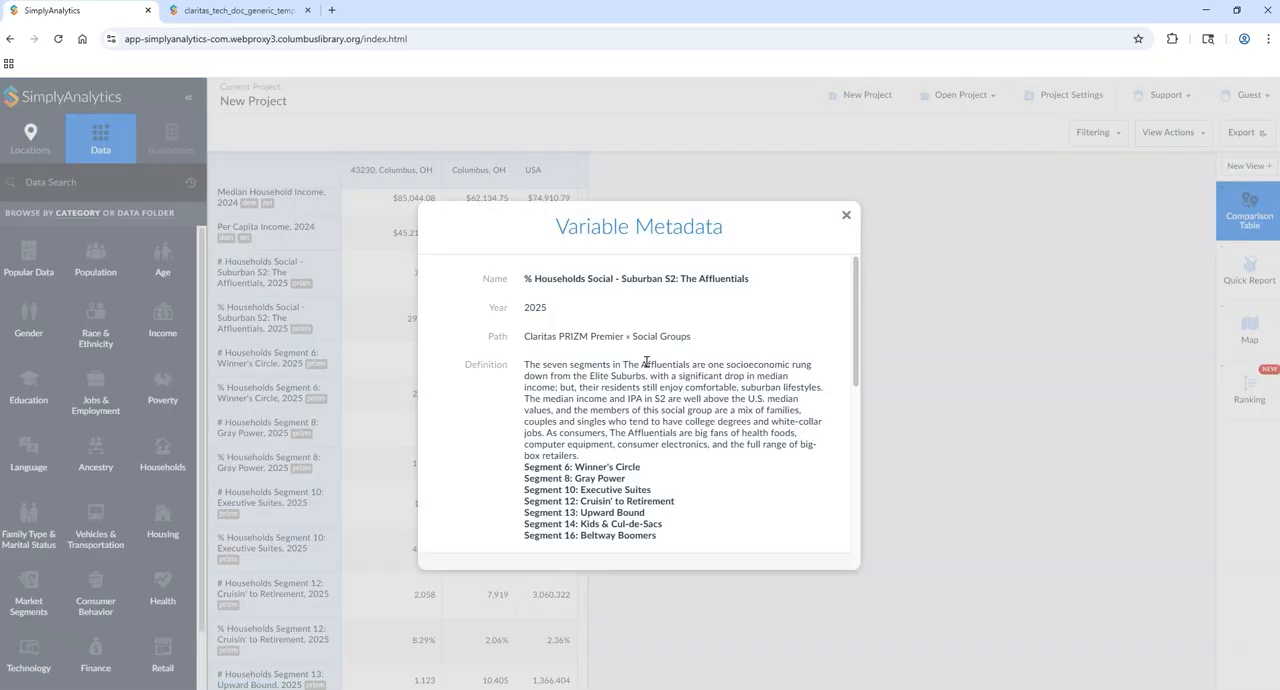
left_click_drag(852, 318, 855, 354)
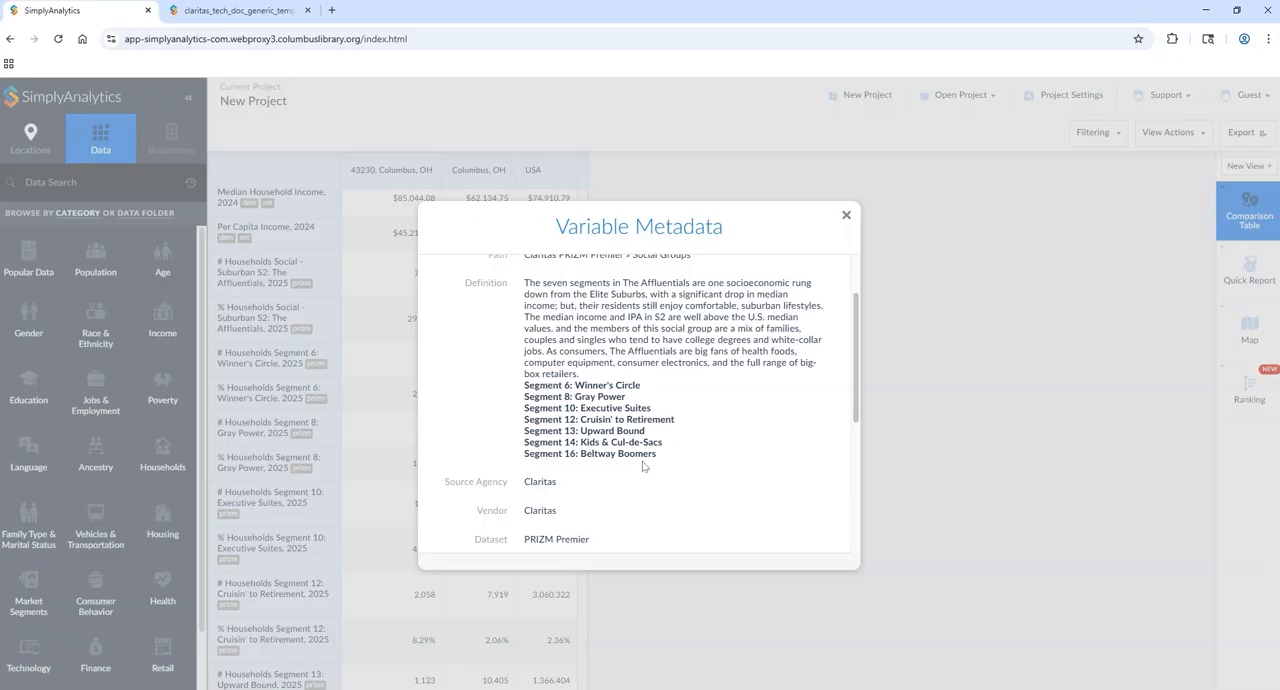
scroll(643, 465, "down", 2)
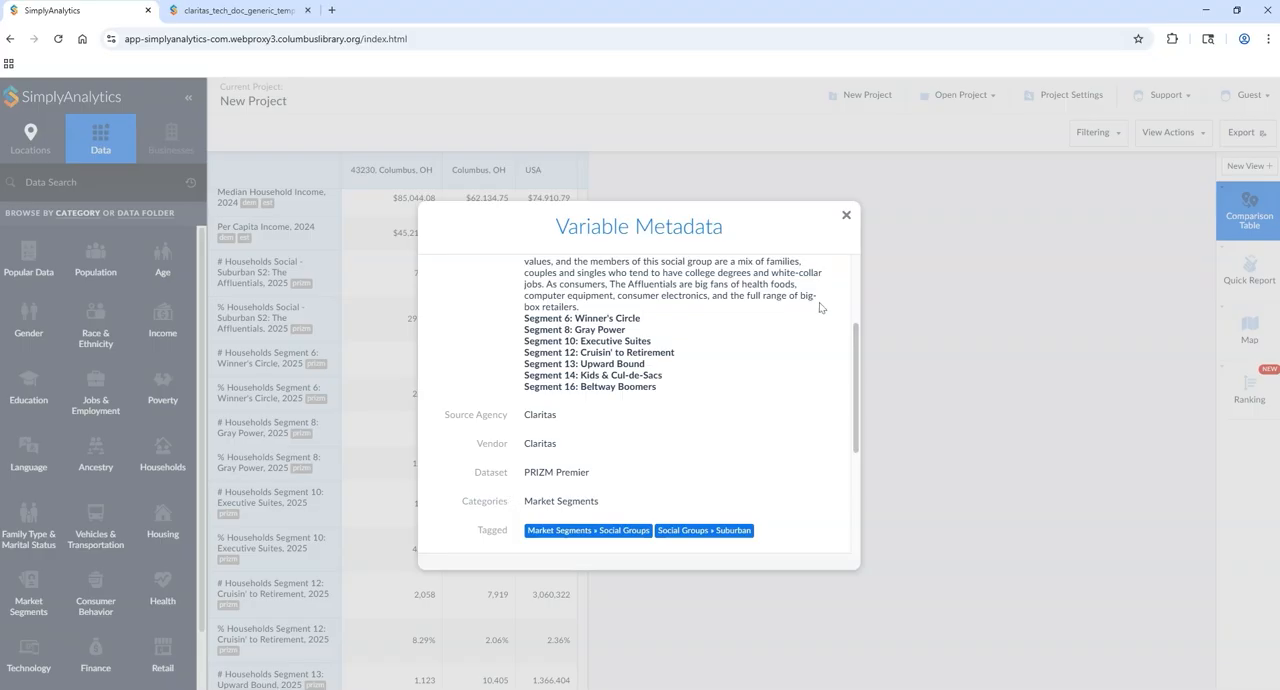
left_click(845, 218)
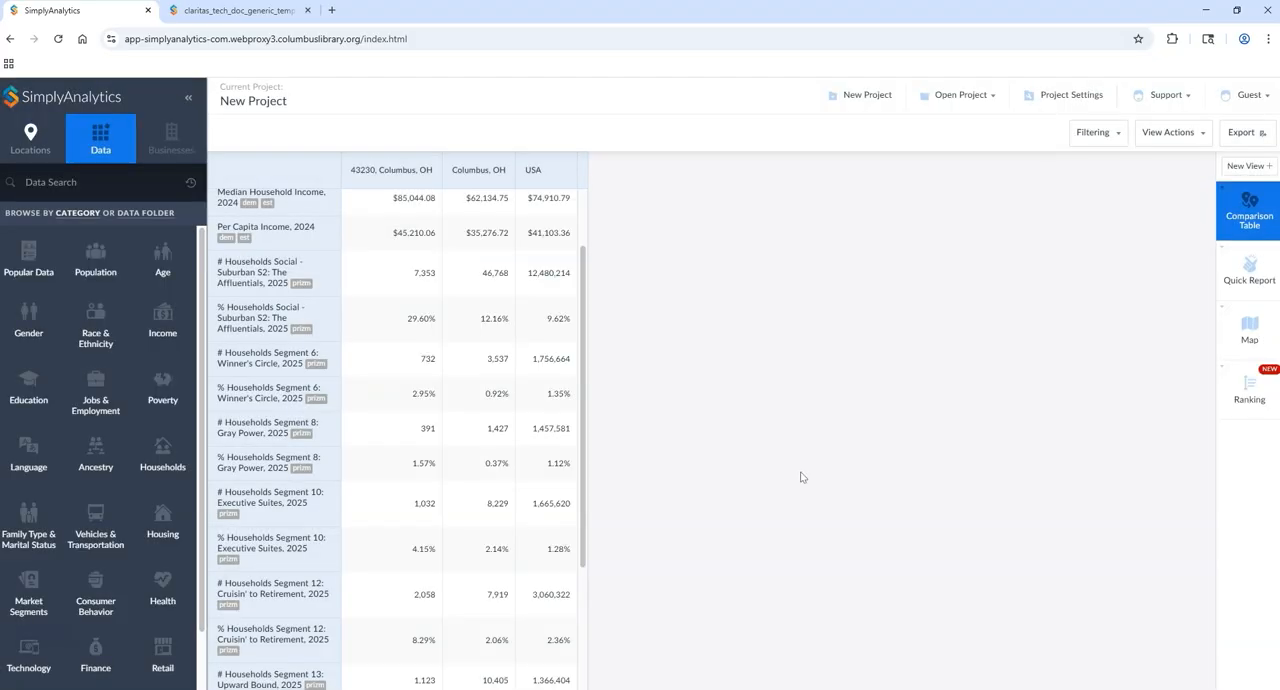
Step: Open the metadata of # Households Segment 6: Winner's Circle, 2025 and read its definition, lifestyle traits, demographics traits and tags
left_click(256, 368)
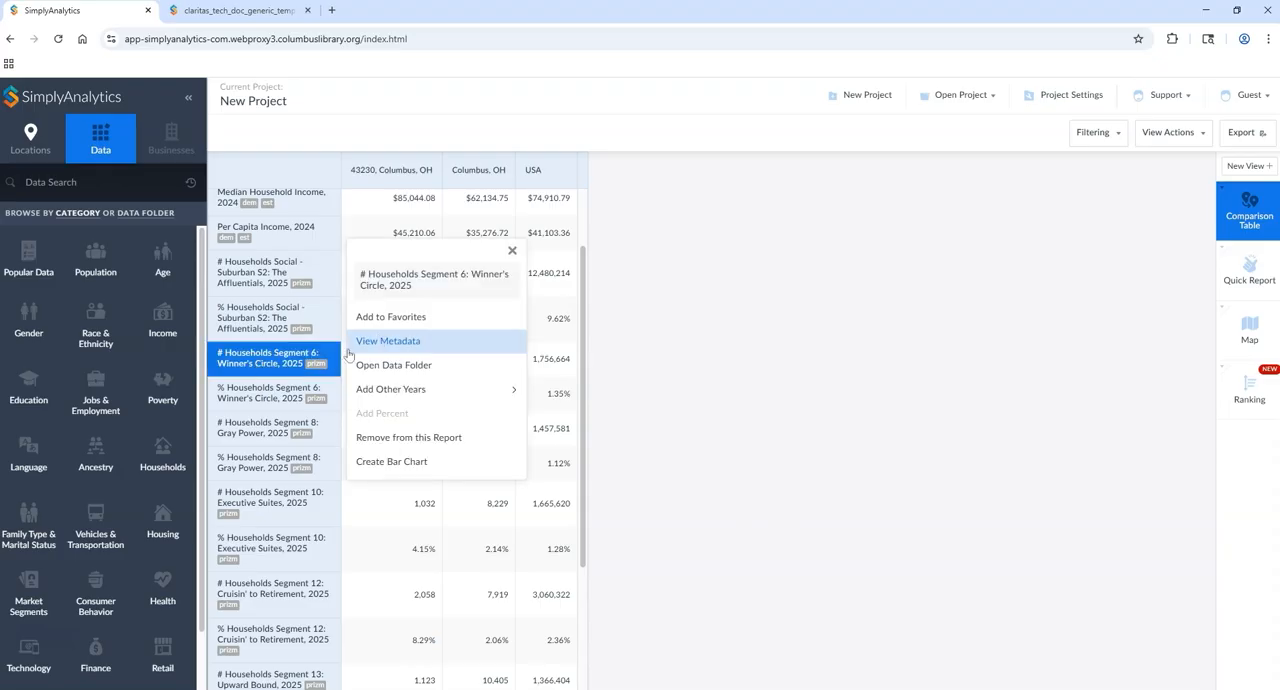
left_click(386, 340)
scroll(730, 370, "down", 1)
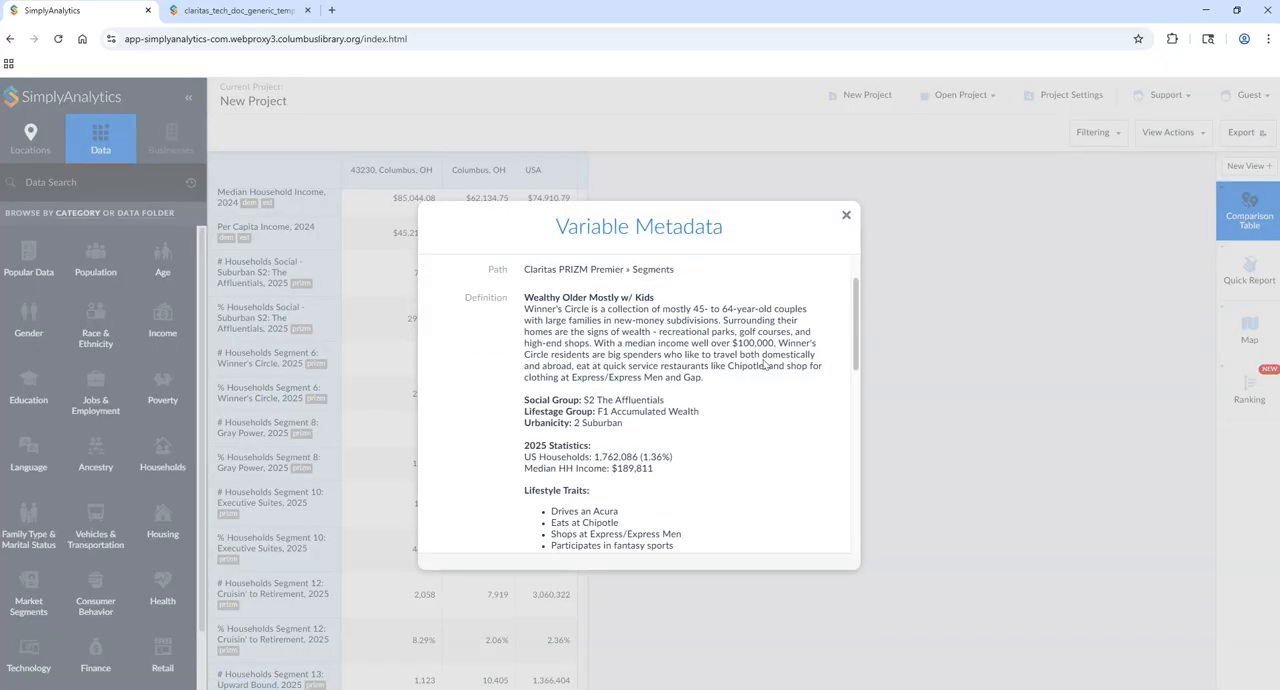
scroll(855, 317, "down", 1)
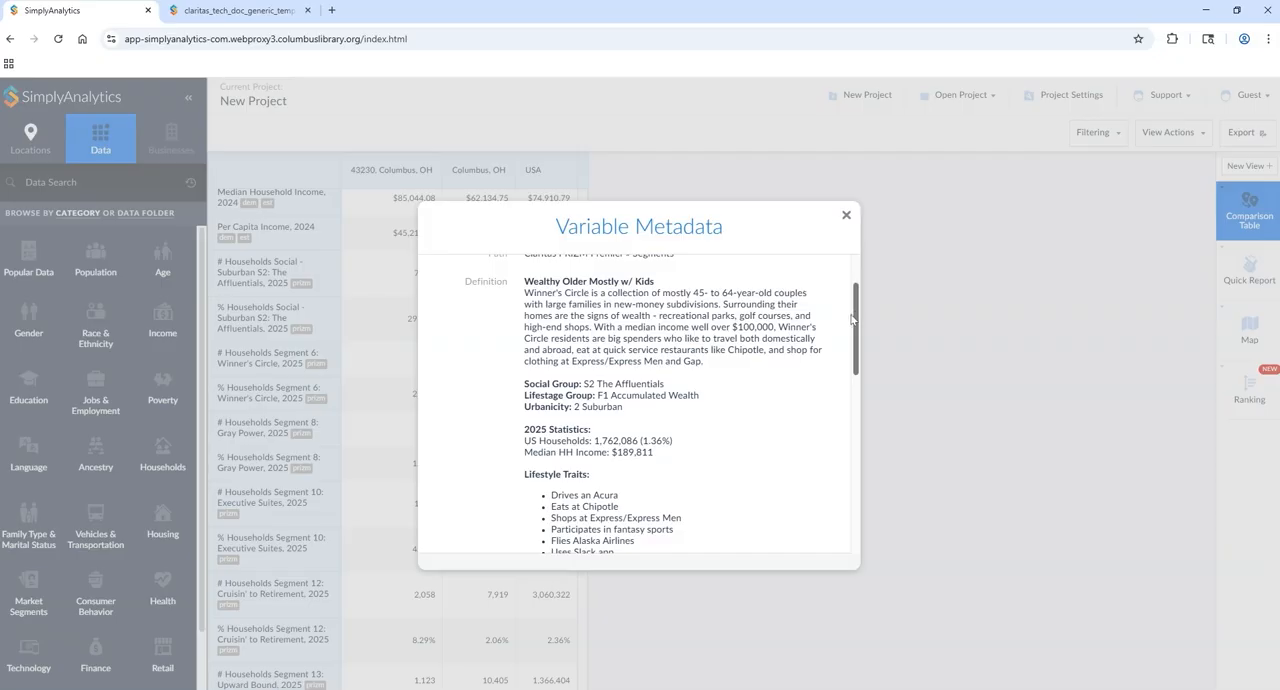
scroll(852, 318, "up", 2)
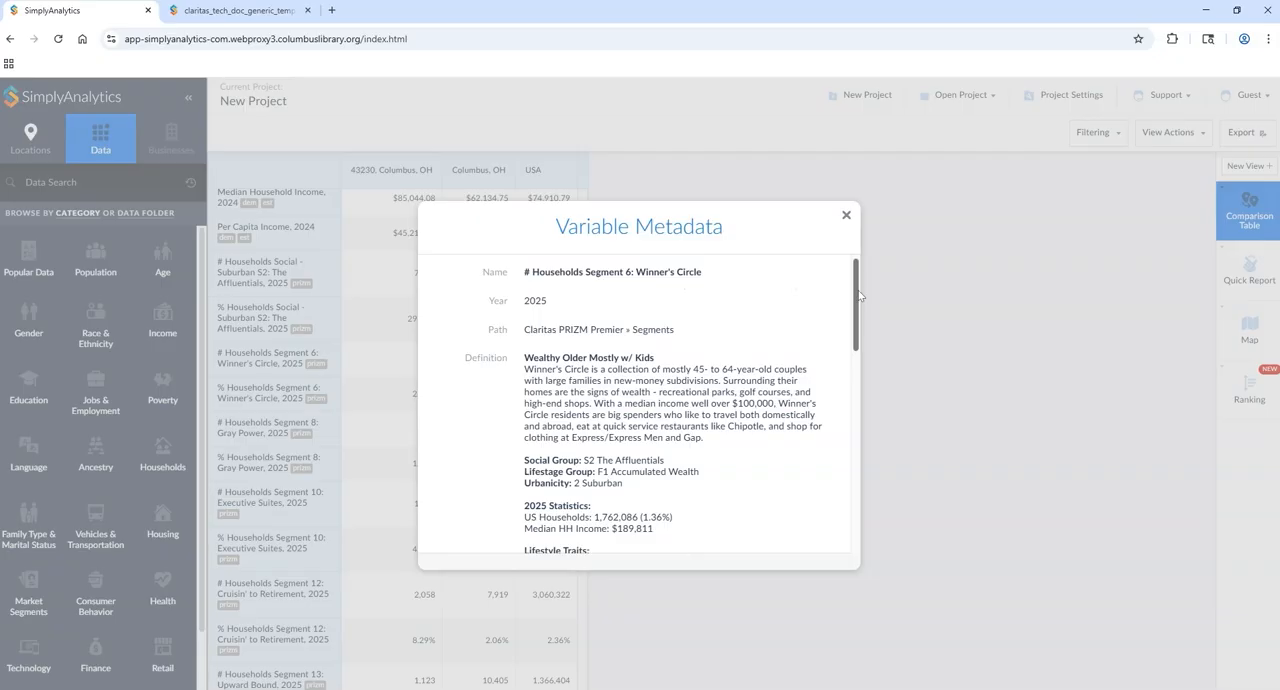
scroll(858, 294, "down", 2)
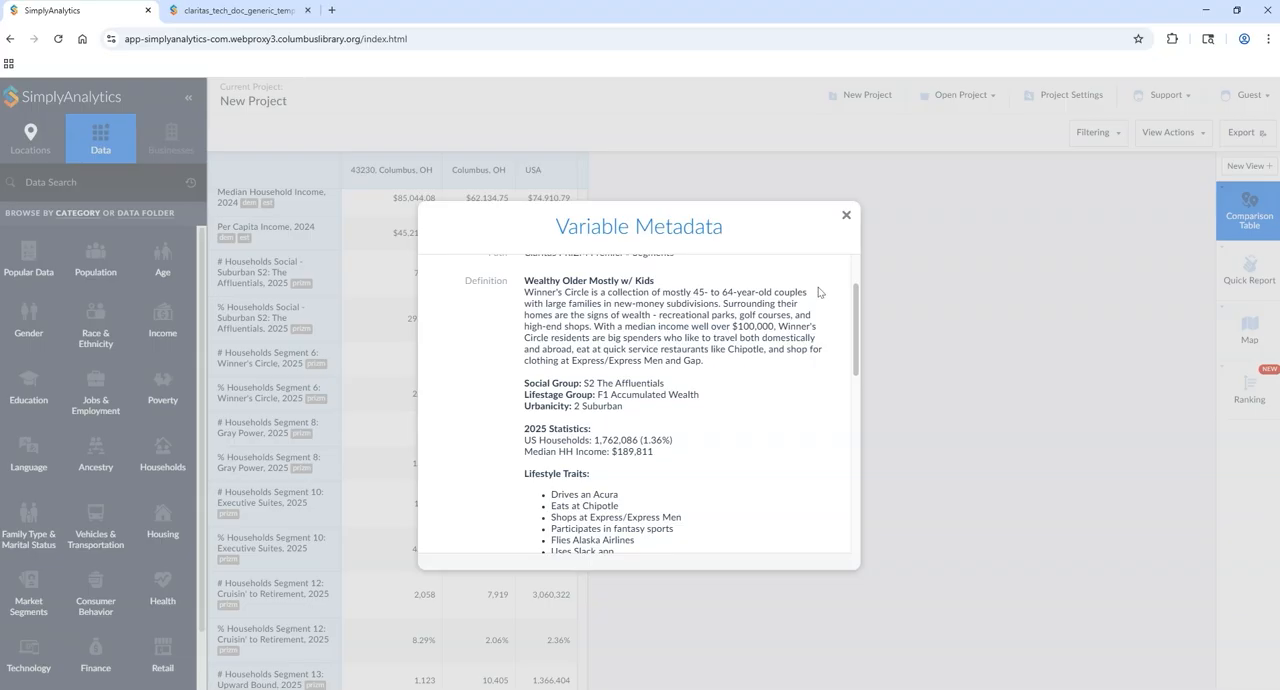
left_click_drag(851, 343, 851, 378)
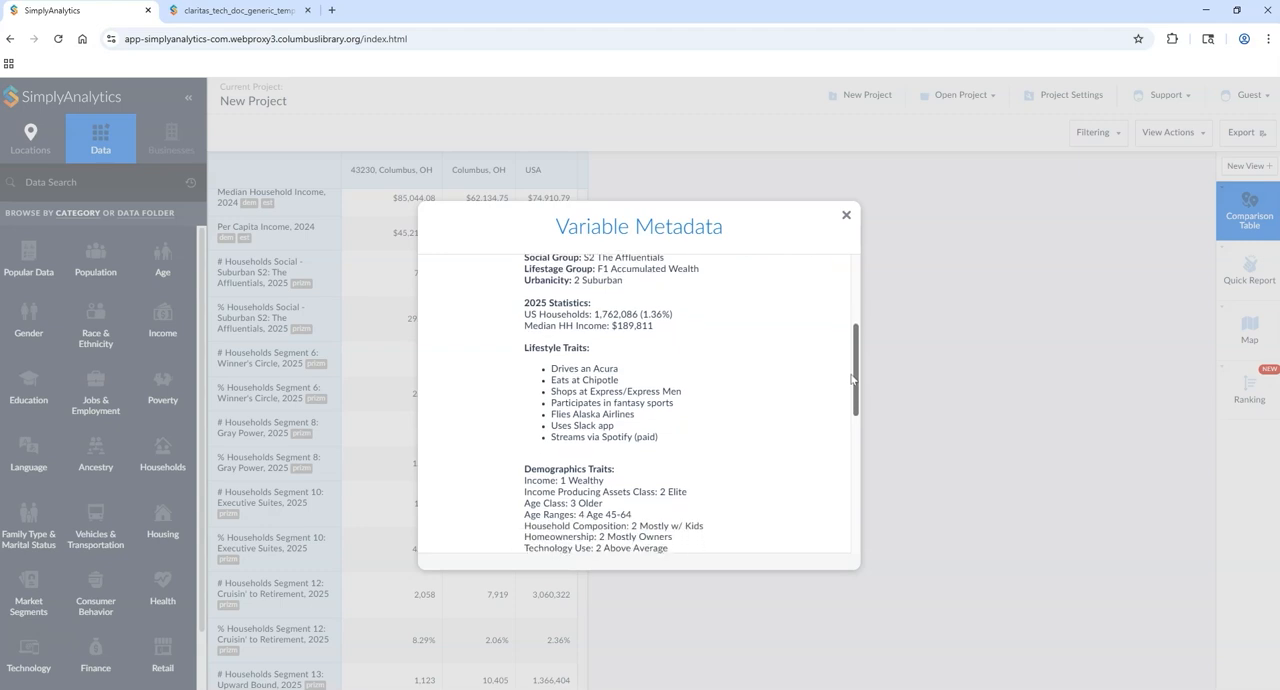
left_click_drag(851, 378, 852, 386)
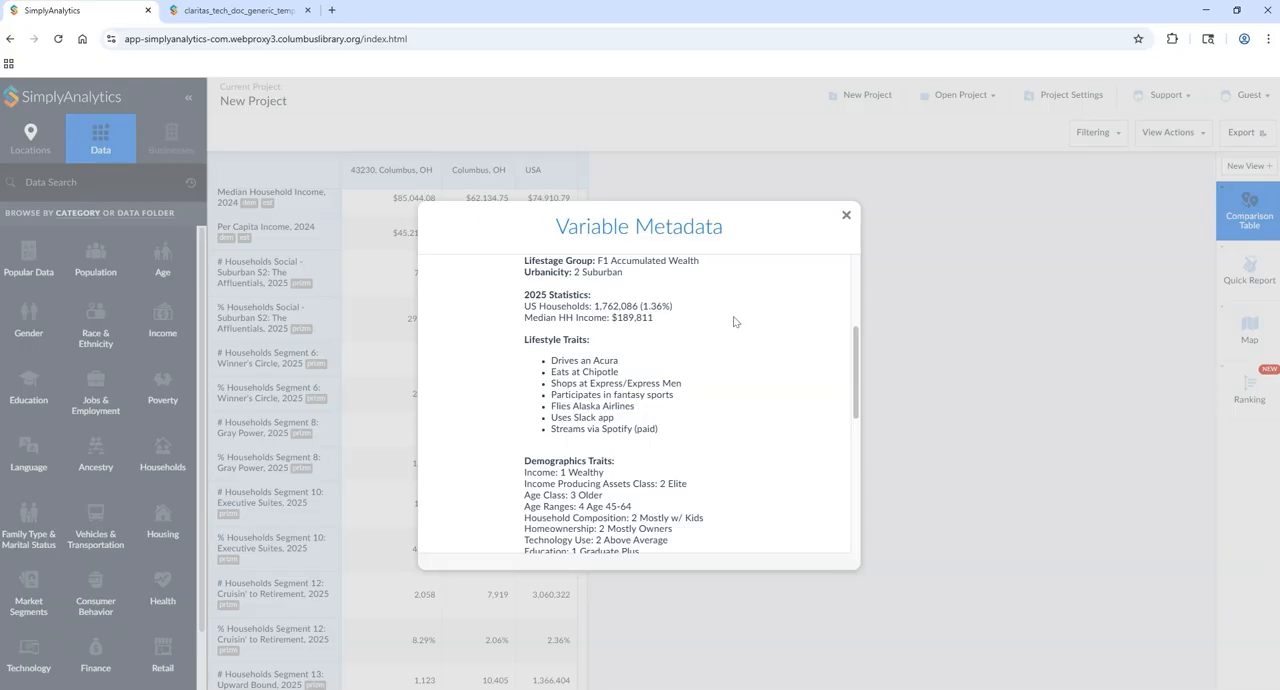
left_click_drag(855, 355, 855, 376)
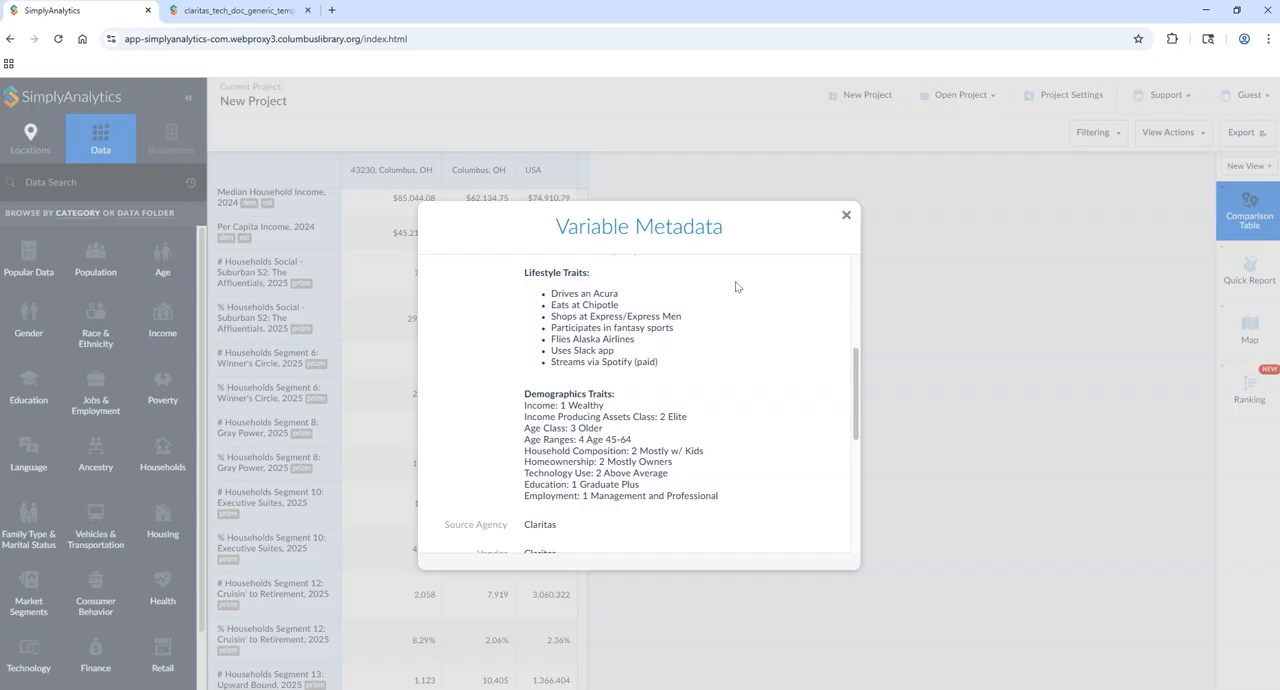
scroll(856, 390, "down", 1)
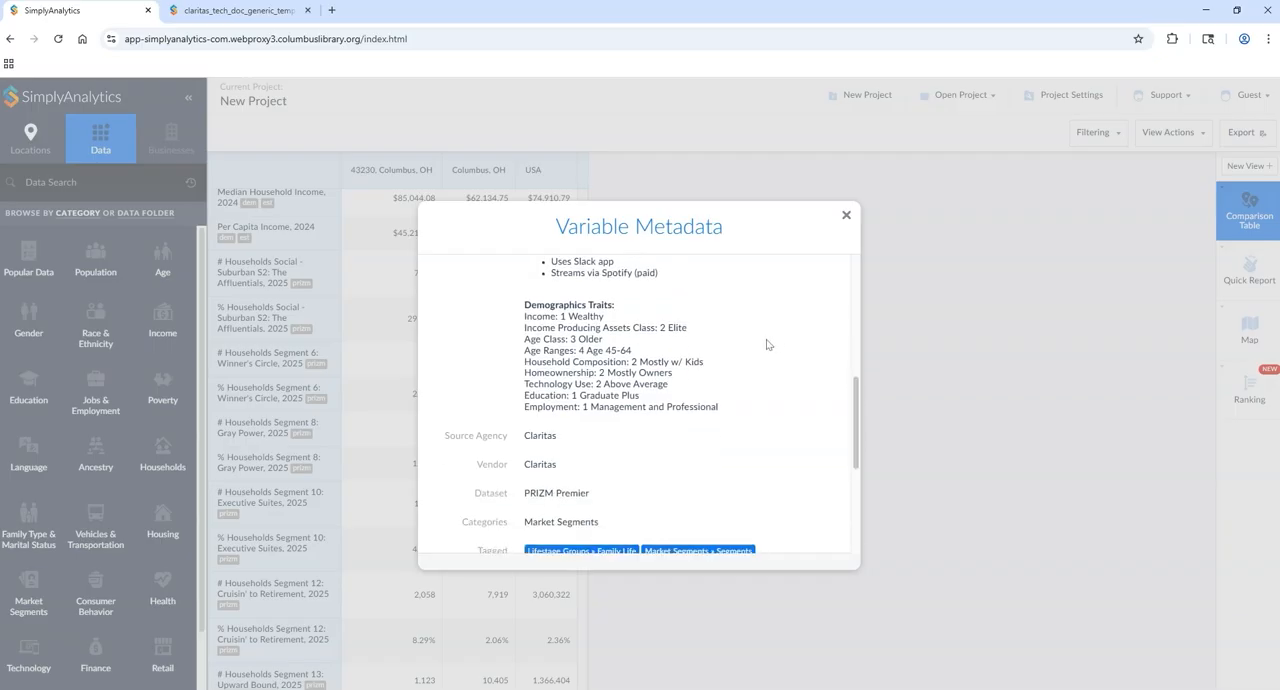
scroll(775, 418, "down", 1)
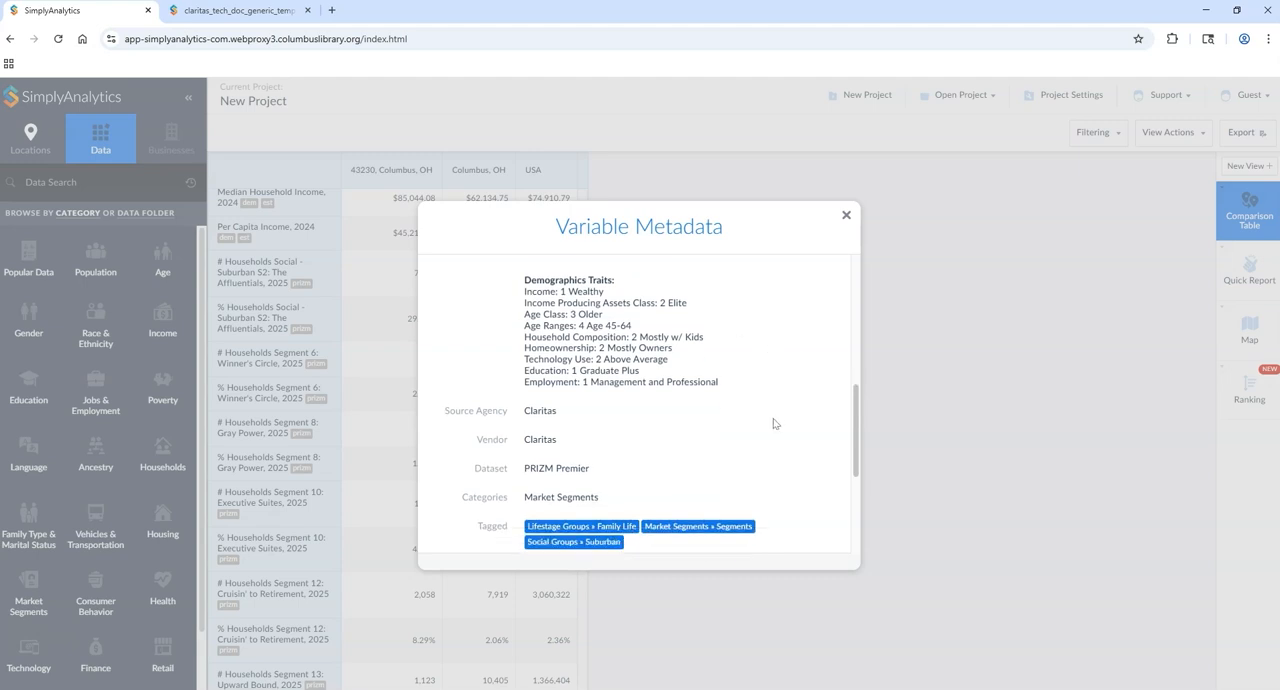
Step: Read the remaining metadata of Segment 6: Winner's Circle, including the data source description, and close it
scroll(773, 424, "down", 2)
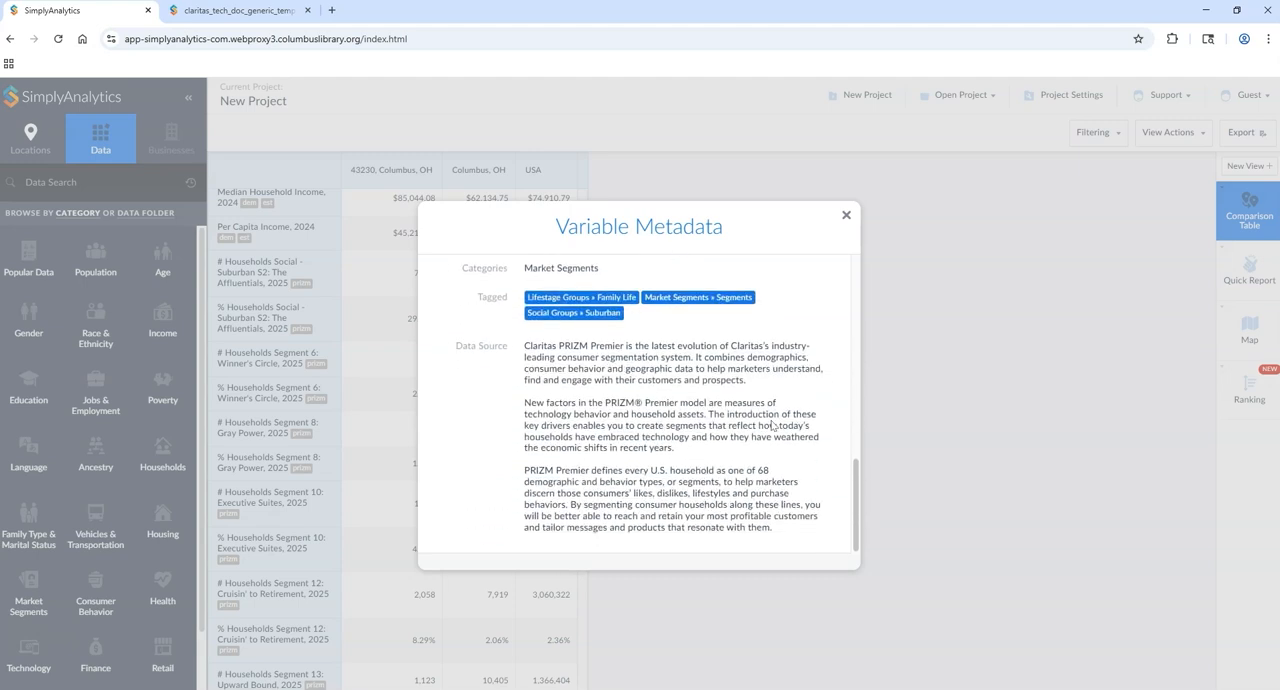
left_click(846, 215)
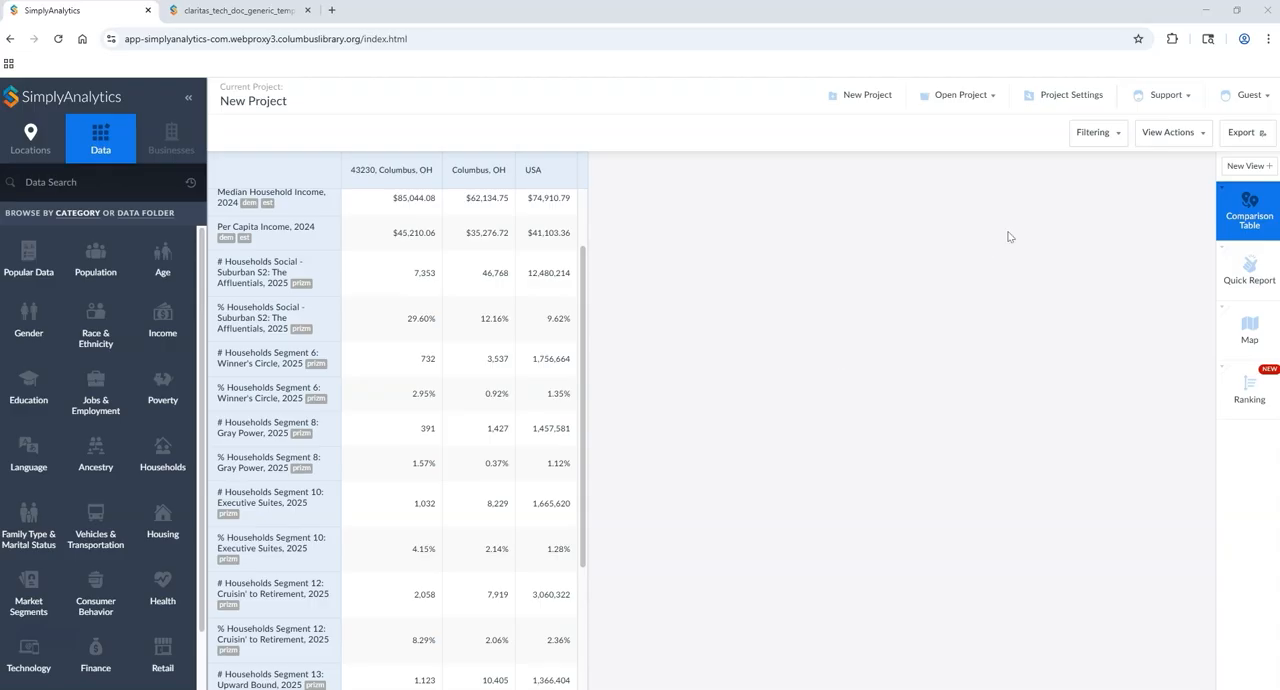
Step: Open the Data Documentation and locate the Claritas PRIZM Premier documents
left_click(1166, 102)
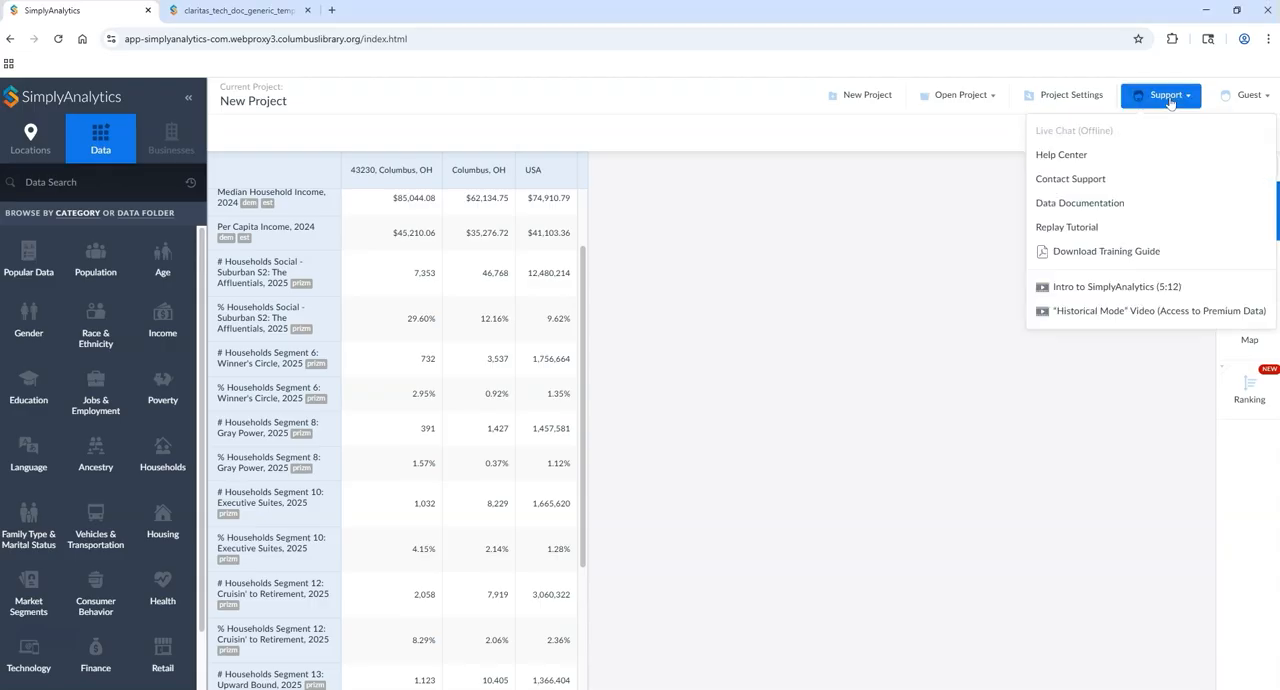
left_click(1068, 206)
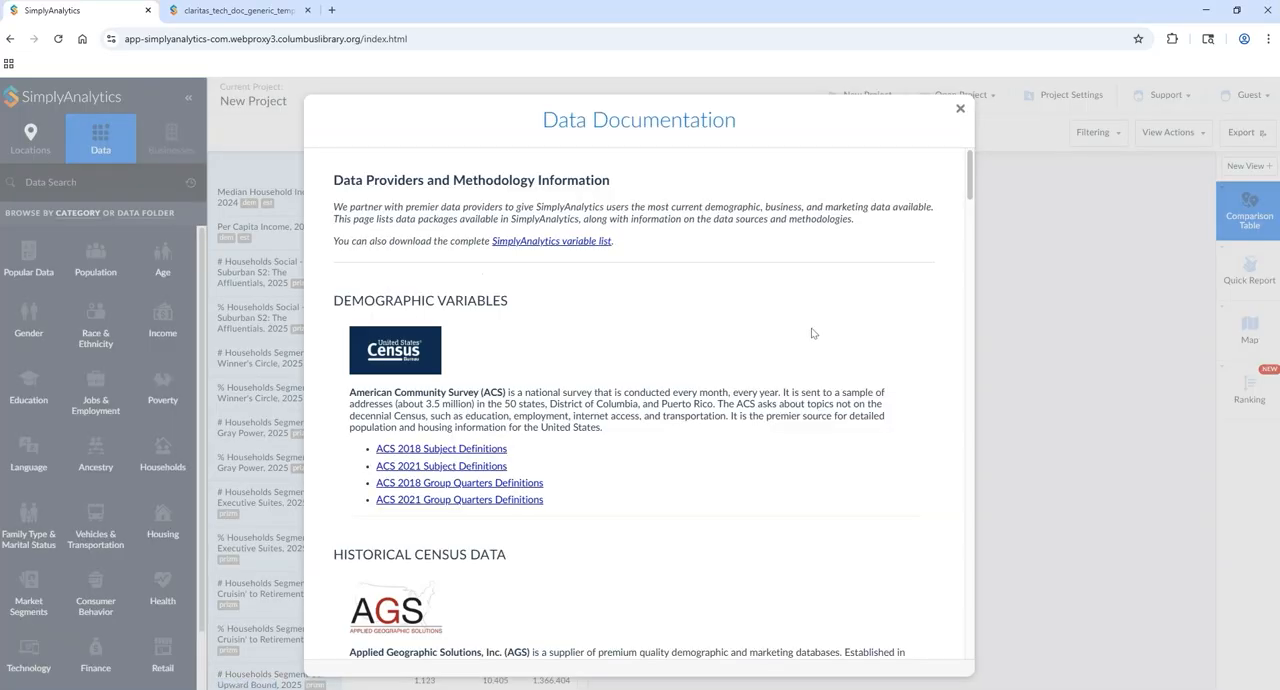
left_click_drag(970, 175, 966, 268)
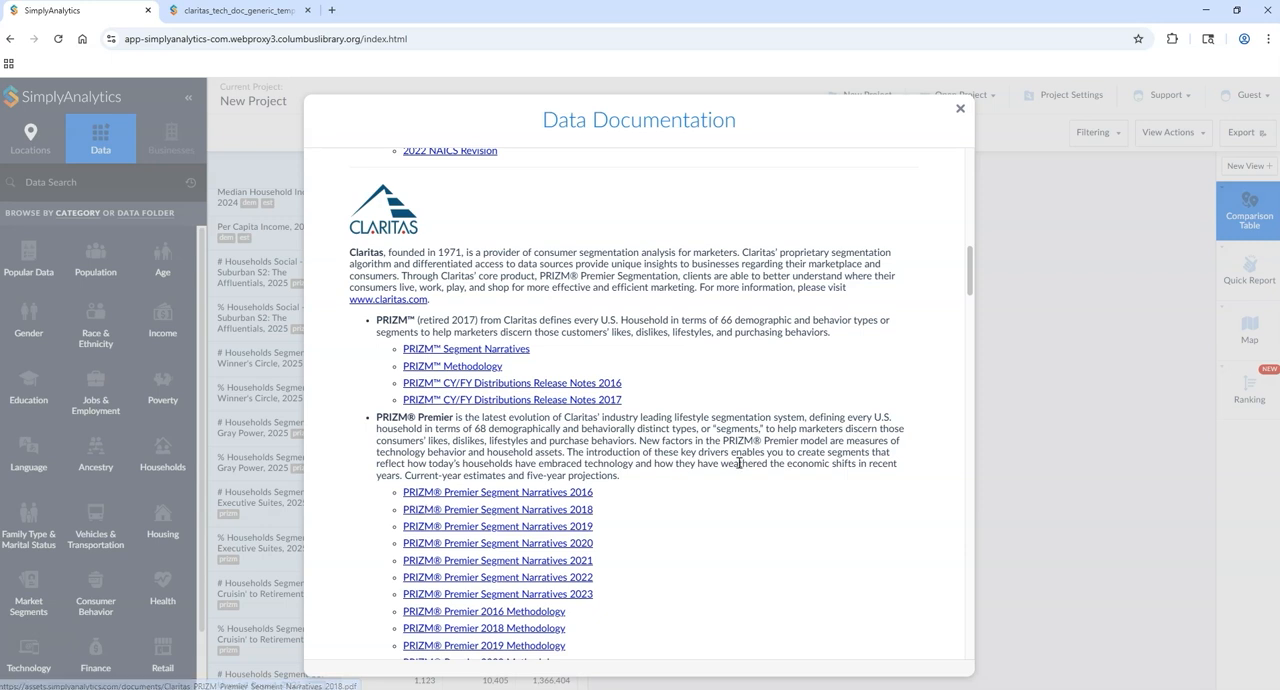
scroll(735, 455, "down", 2)
scroll(731, 263, "up", 1)
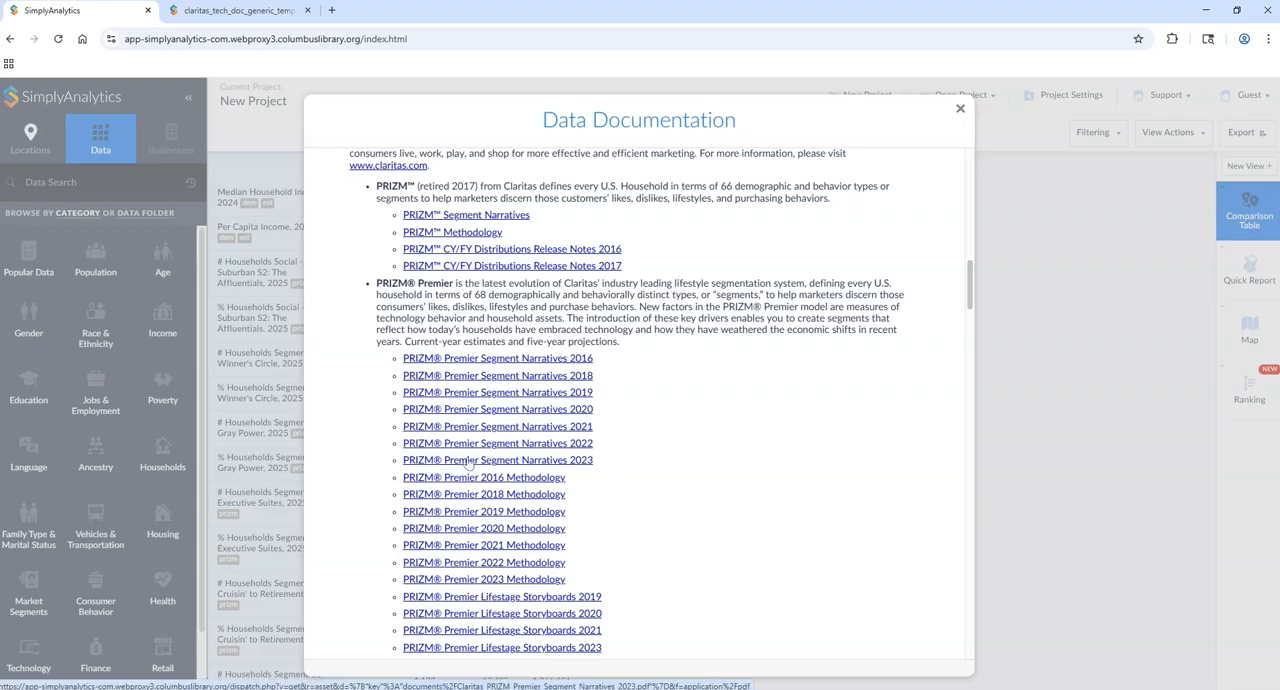
Step: Open the PRIZM Premier Segment Narratives 2023 document, close the duplicate copy and return to the Data Documentation
left_click(476, 463)
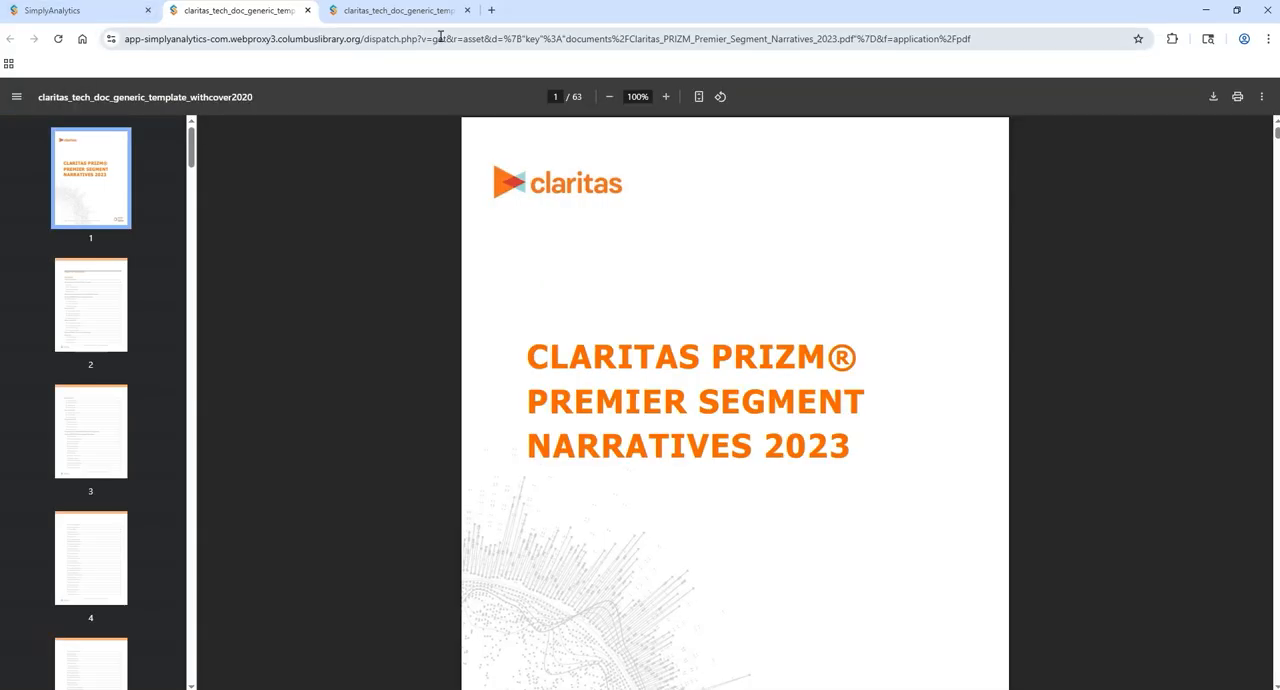
left_click(467, 10)
left_click(126, 17)
Step: Open the PRIZM Premier Segment Storyboards 2023 document, look over the other PRIZM Premier documents and close the Data Documentation
scroll(613, 583, "down", 2)
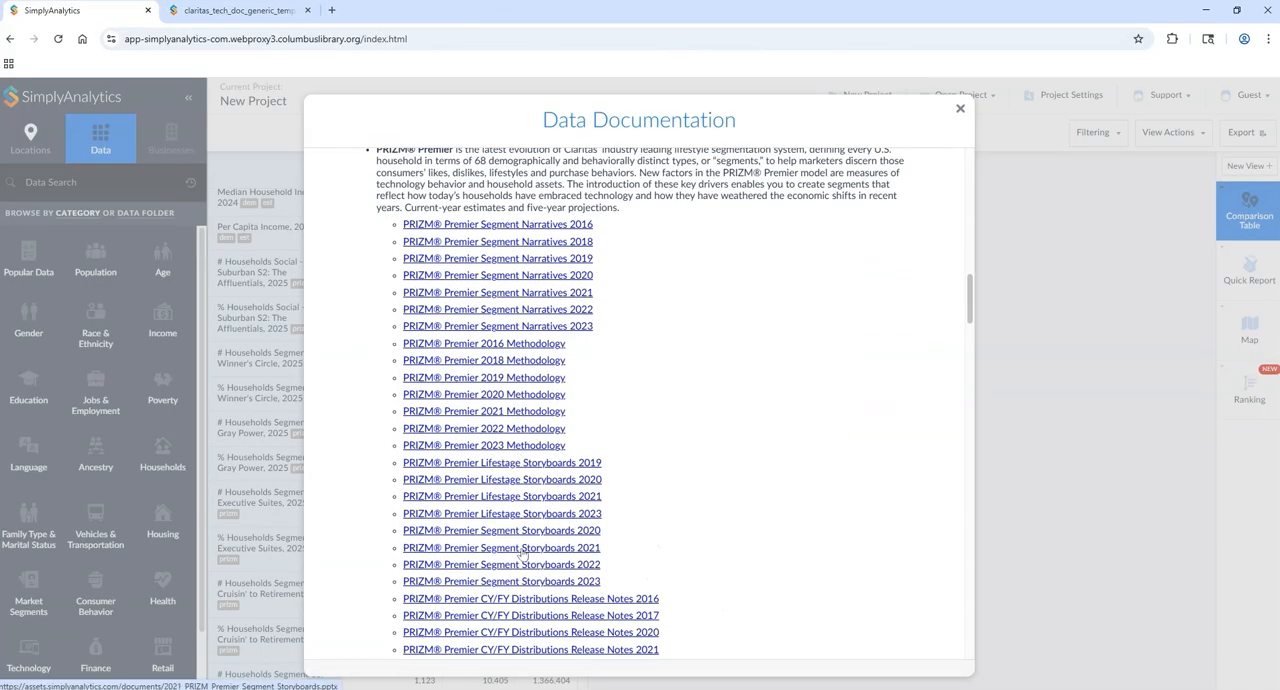
left_click(531, 587)
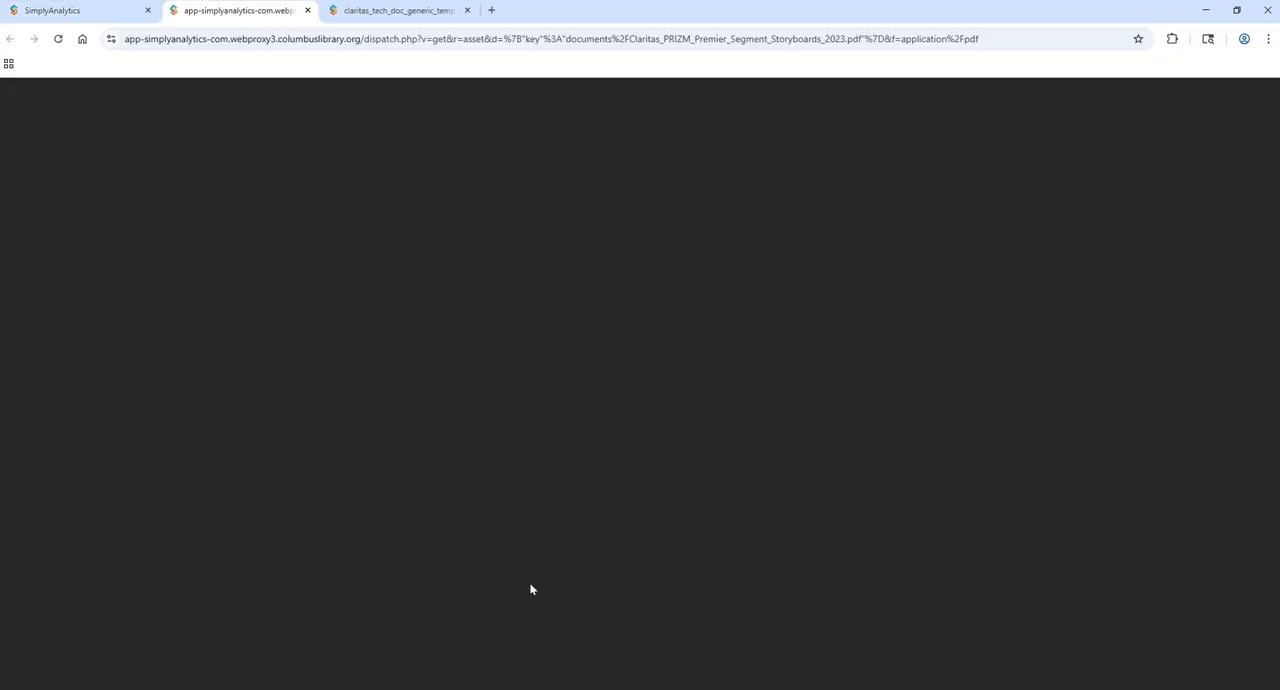
left_click(109, 18)
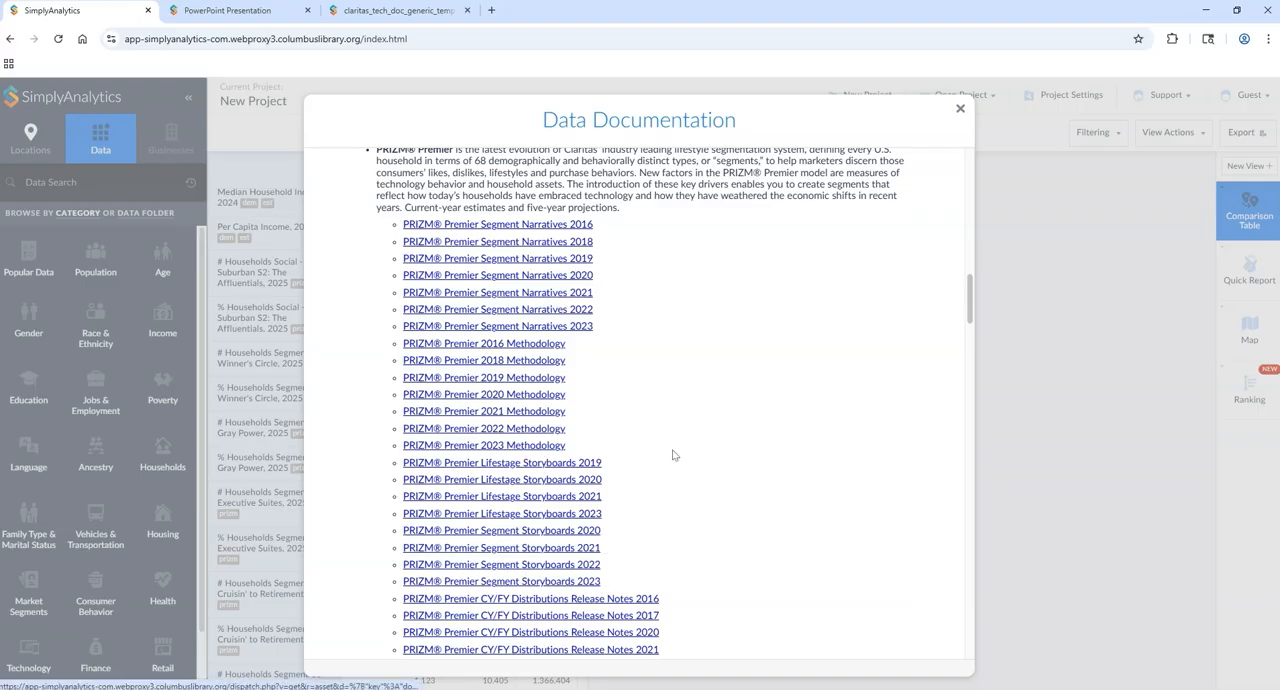
scroll(780, 480, "down", 1)
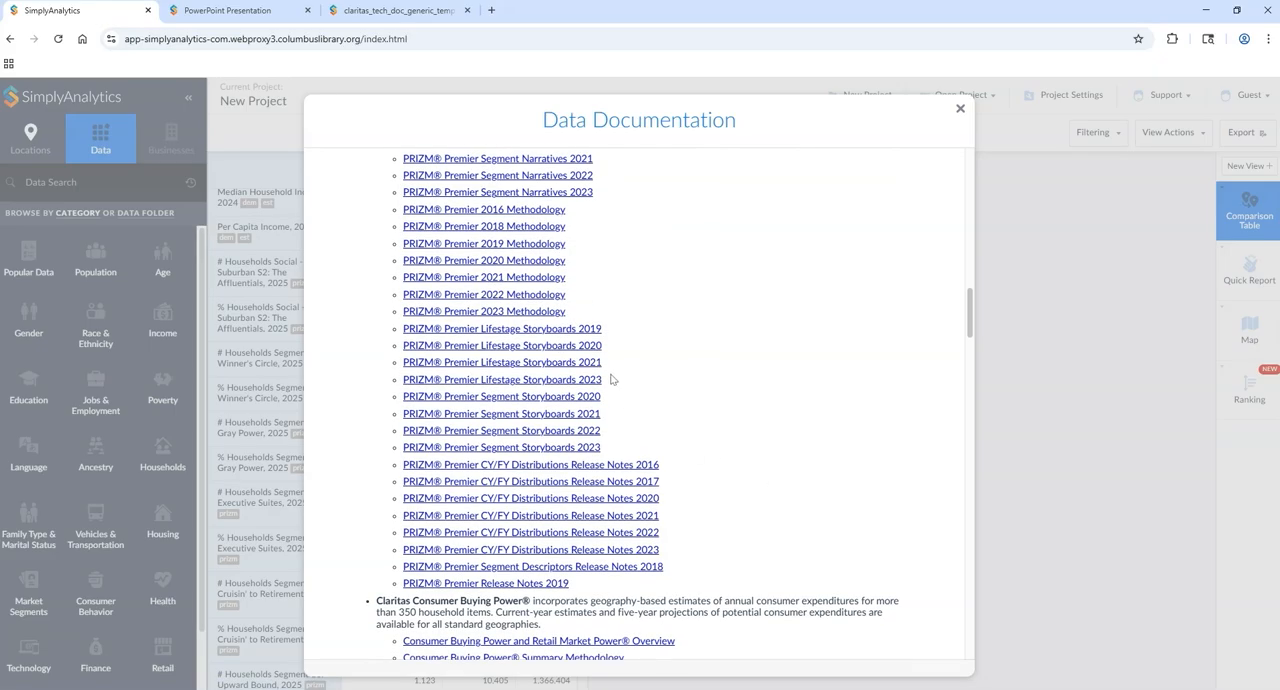
left_click(270, 20)
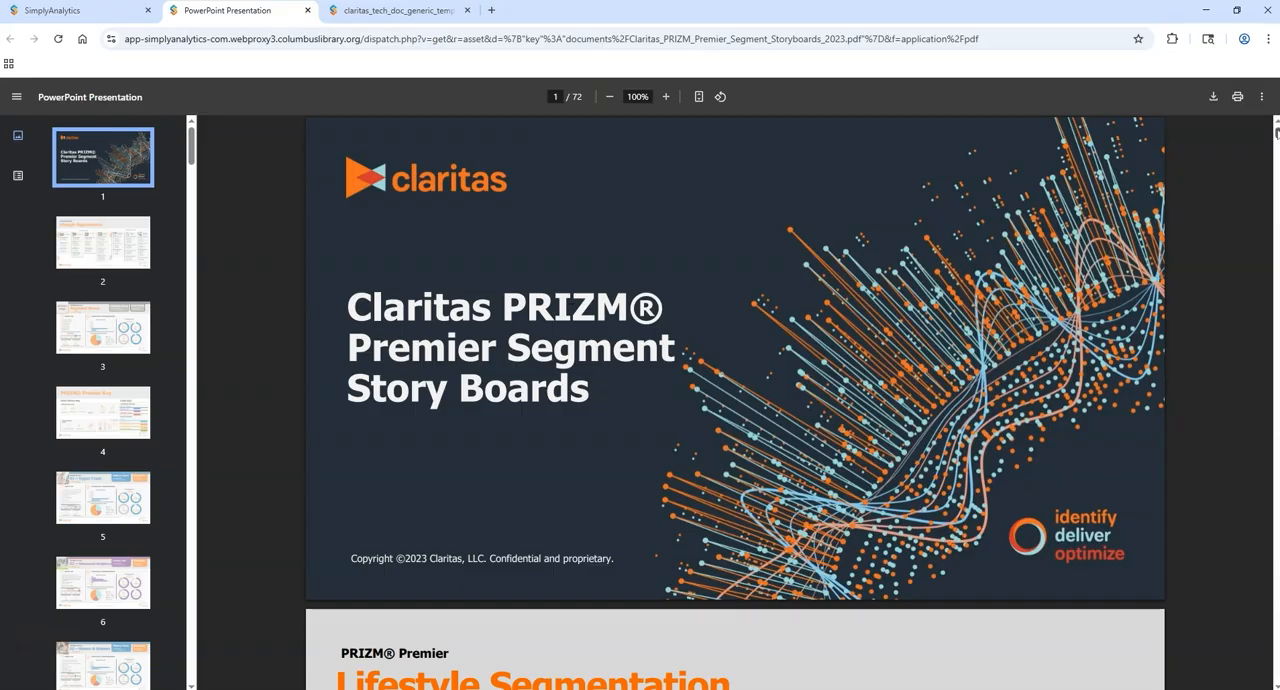
left_click(80, 10)
left_click(960, 111)
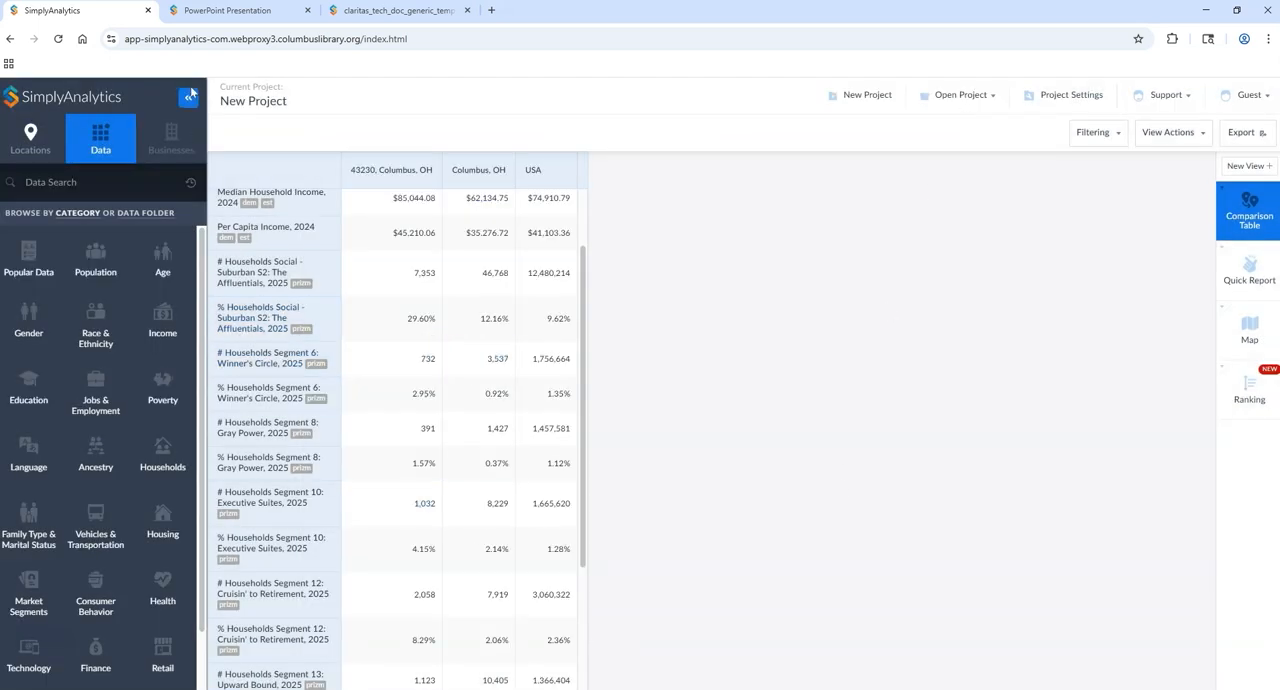
Step: Search the PRIZM Premier Segment Storyboards 2023 document for "affluen"
left_click(205, 12)
key("ctrl+f")
type("affluen")
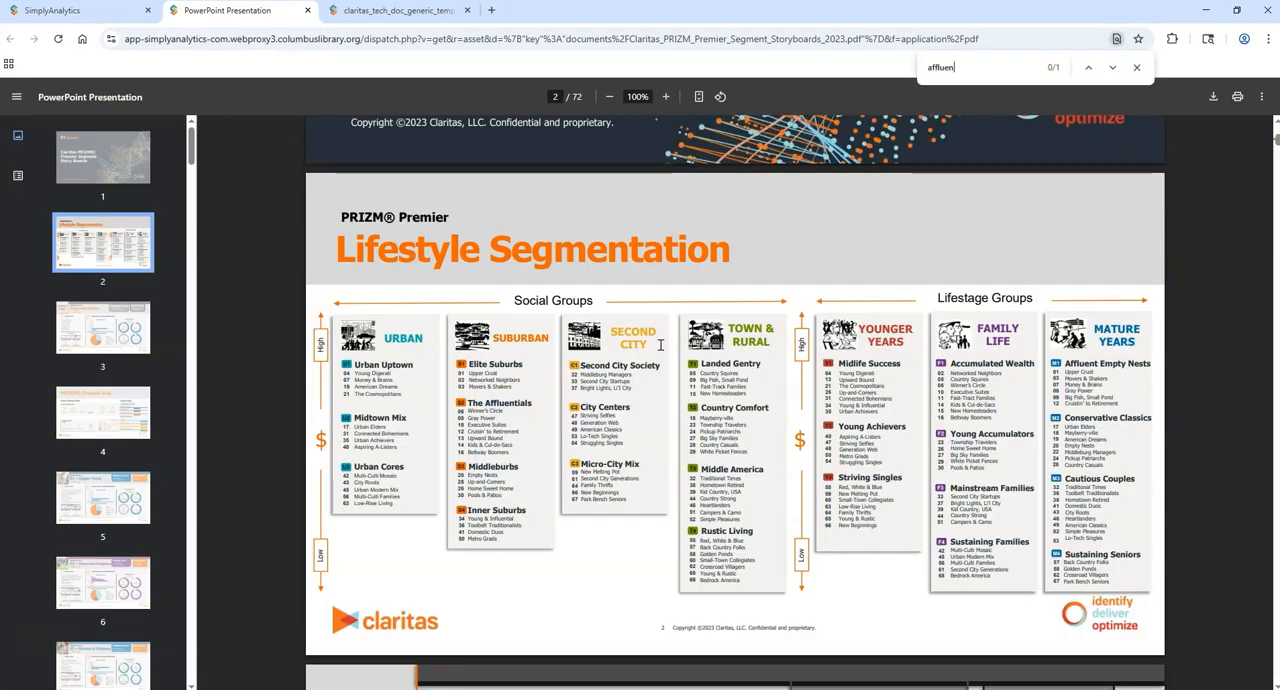
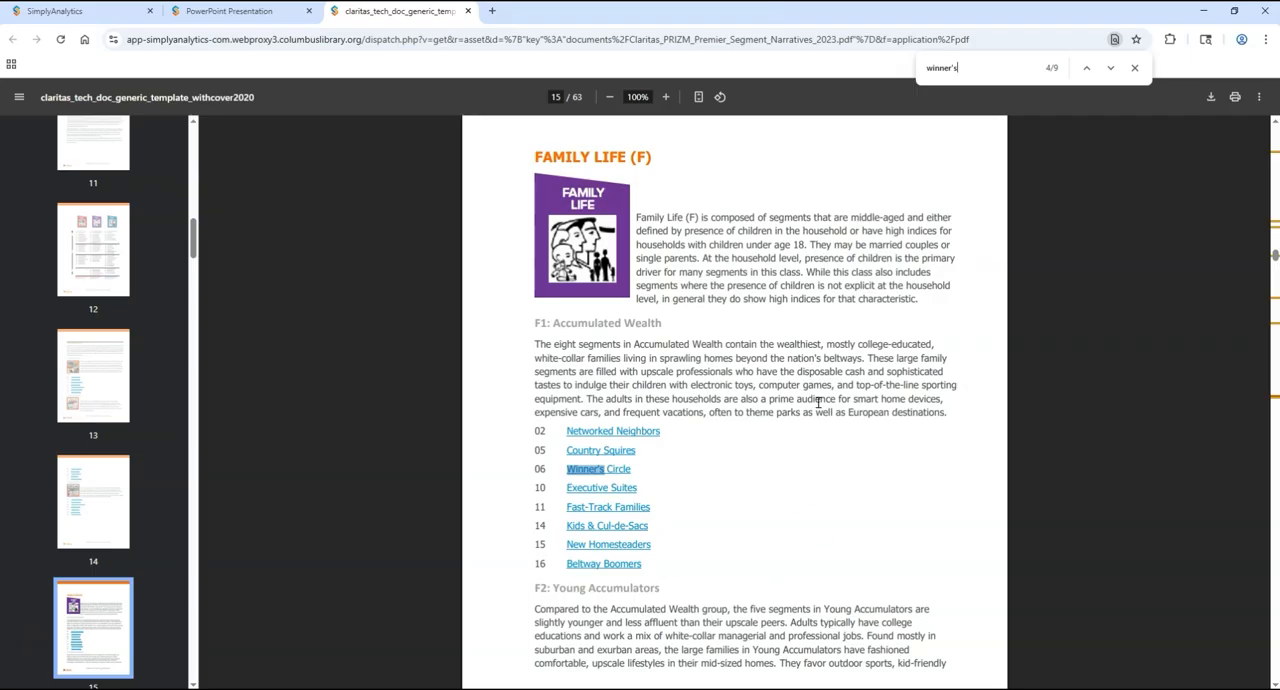
Step: Review the "winner's" matches in the PRIZM Premier Segment Narratives under Family Life and in the Social Groups matrix
scroll(852, 417, "down", 5)
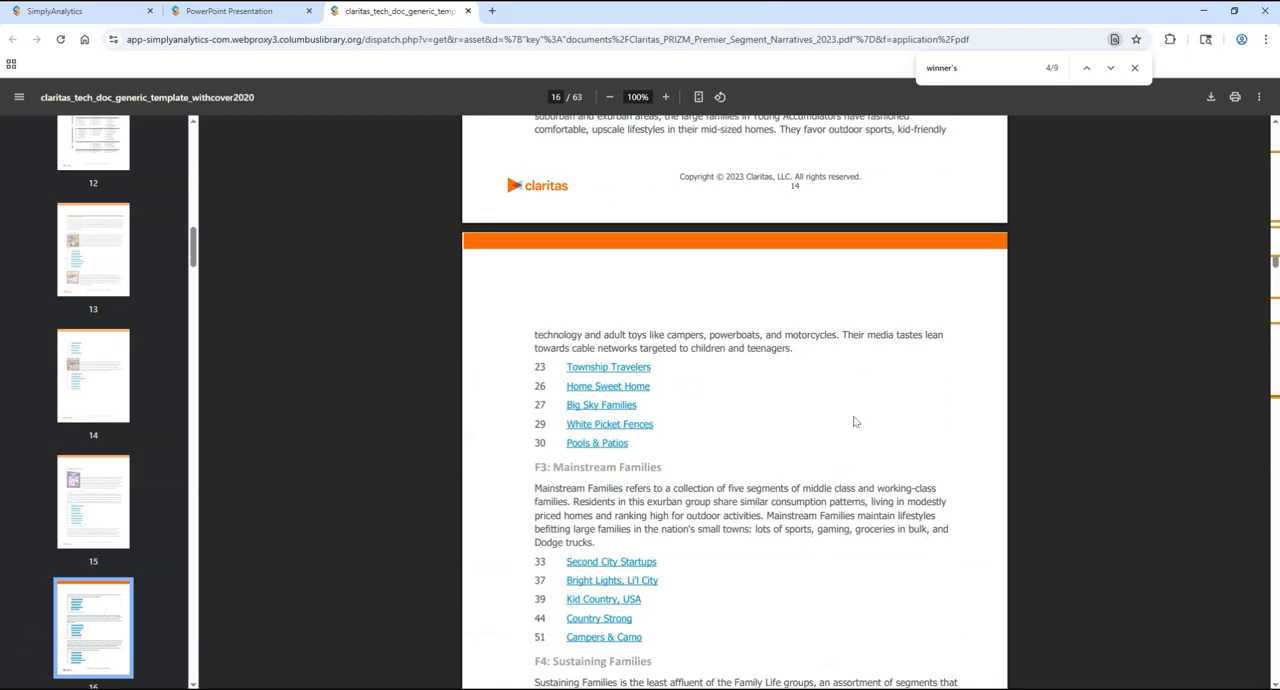
scroll(855, 421, "up", 5)
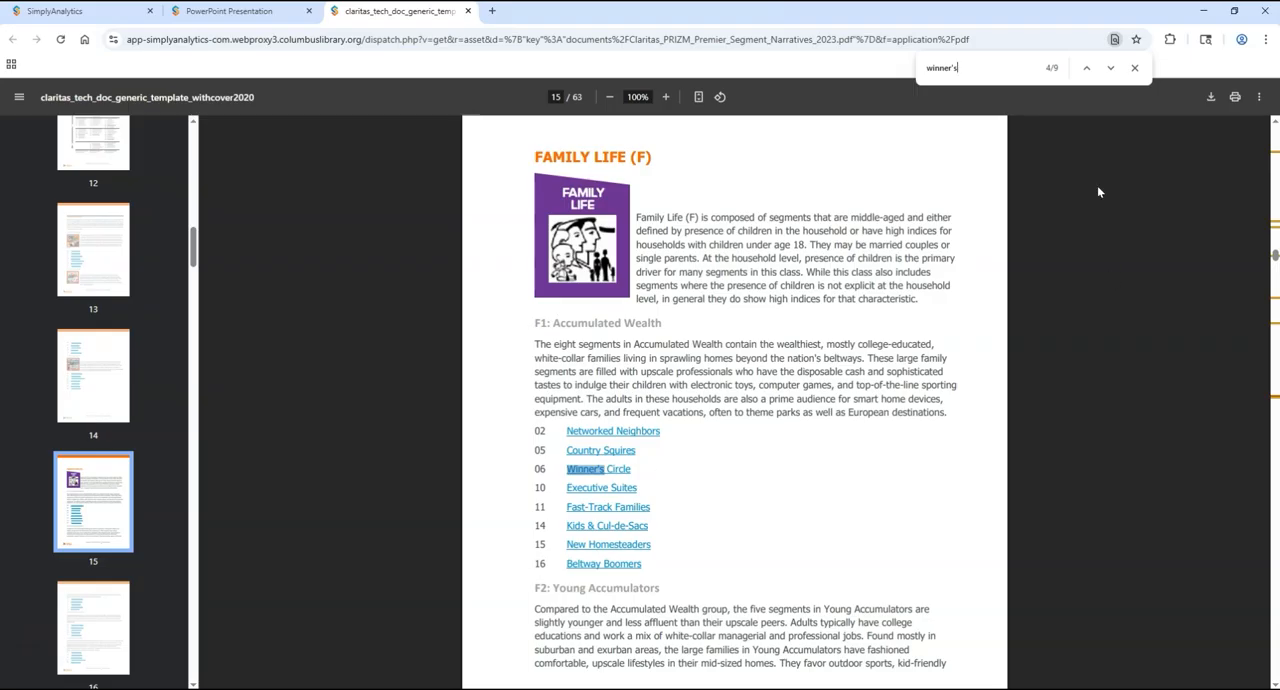
left_click(1112, 68)
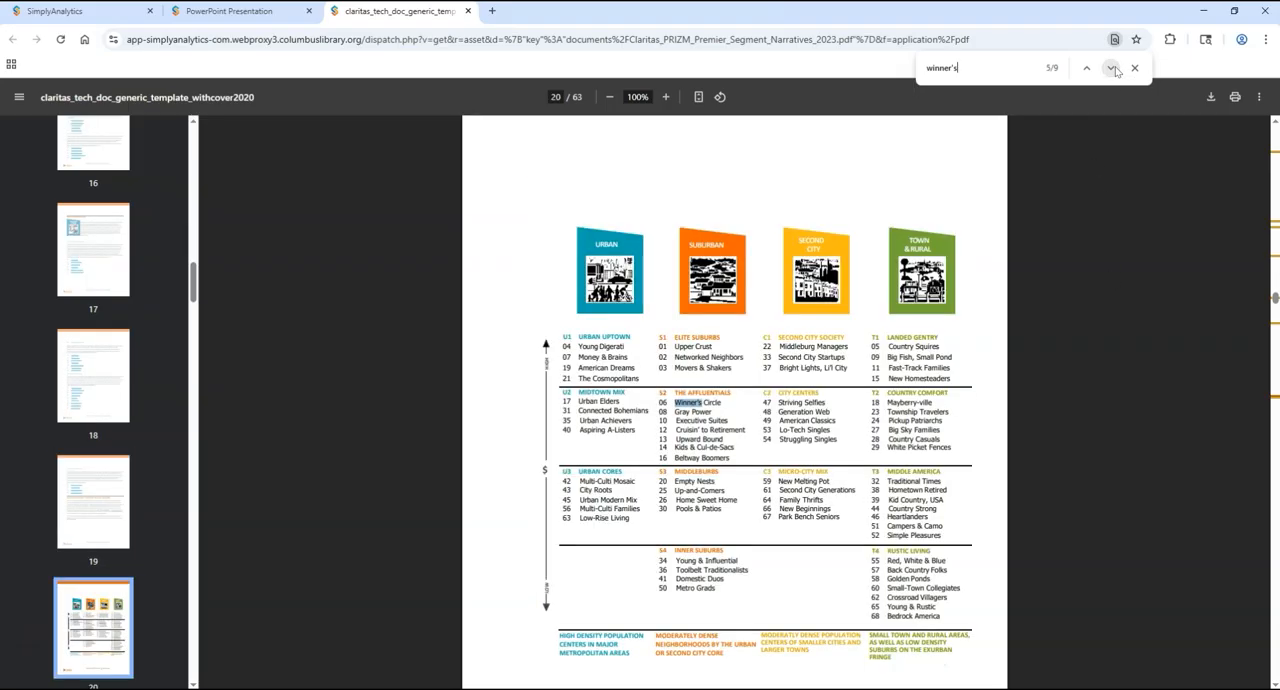
scroll(1097, 200, "up", 2)
scroll(1097, 205, "down", 3)
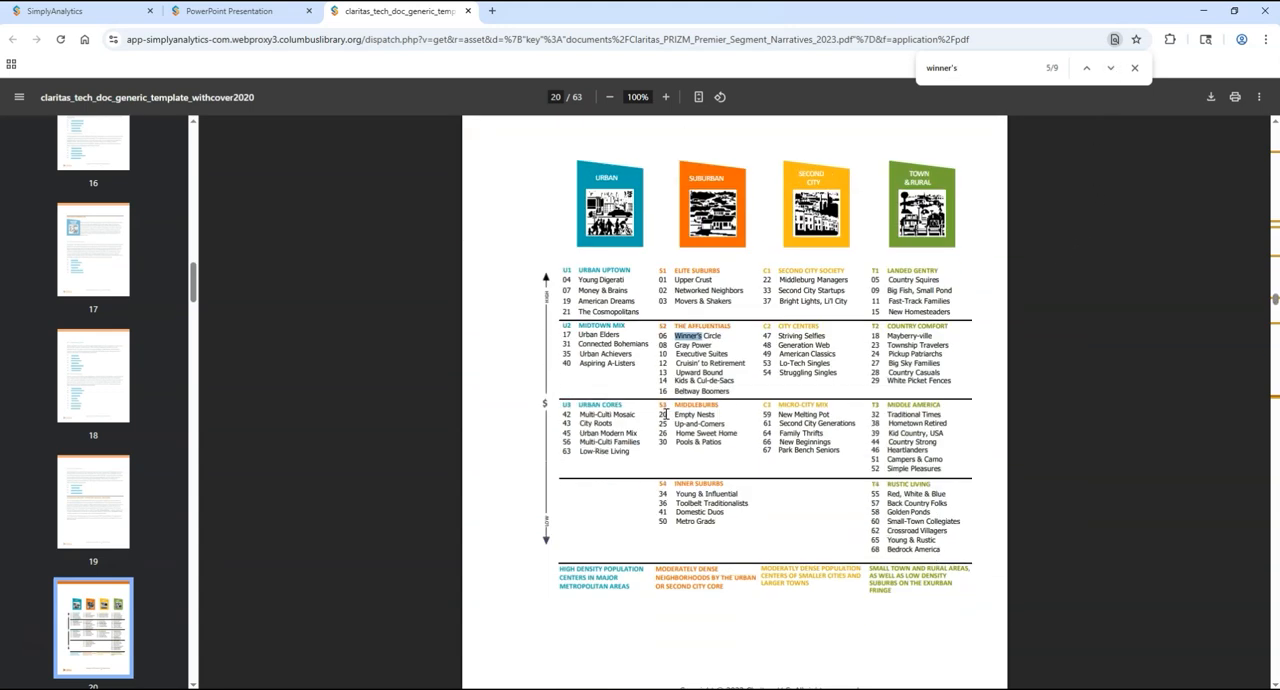
scroll(1003, 387, "up", 8)
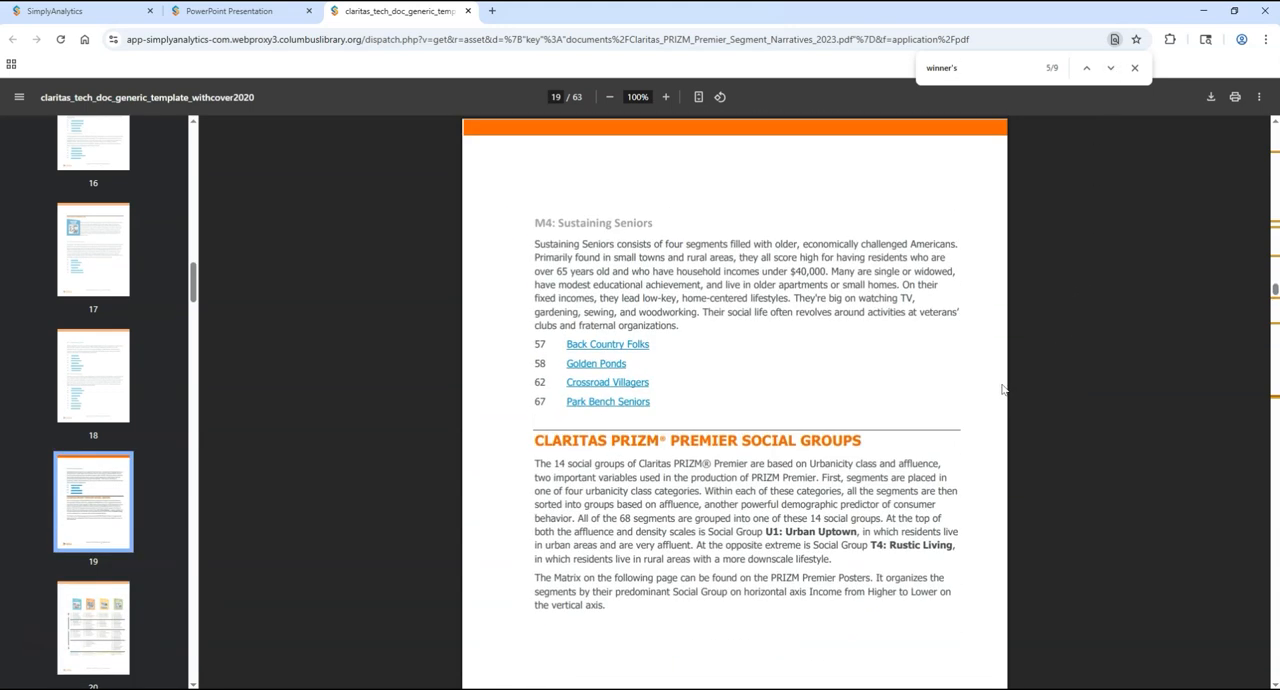
scroll(1003, 387, "down", 8)
scroll(997, 397, "down", 3)
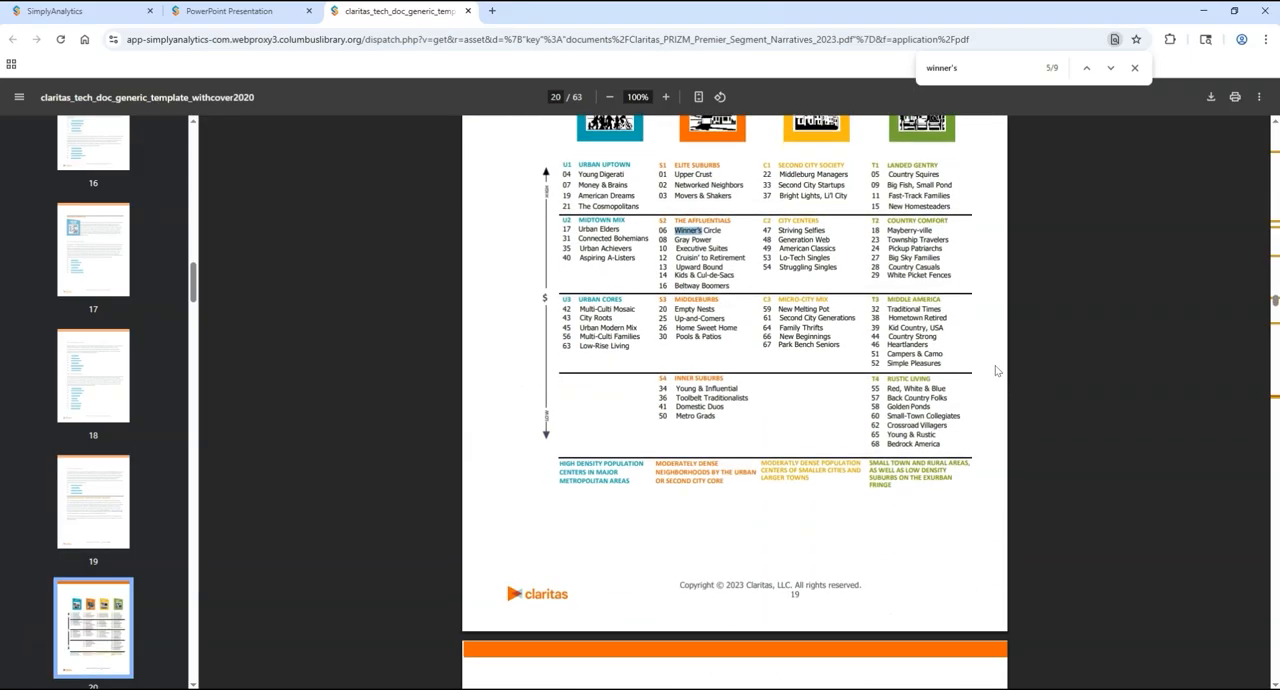
Step: Go through the remaining "winner's" matches, reading The Affluentials group text and the 06 Winner's Circle segment narrative
left_click(1110, 68)
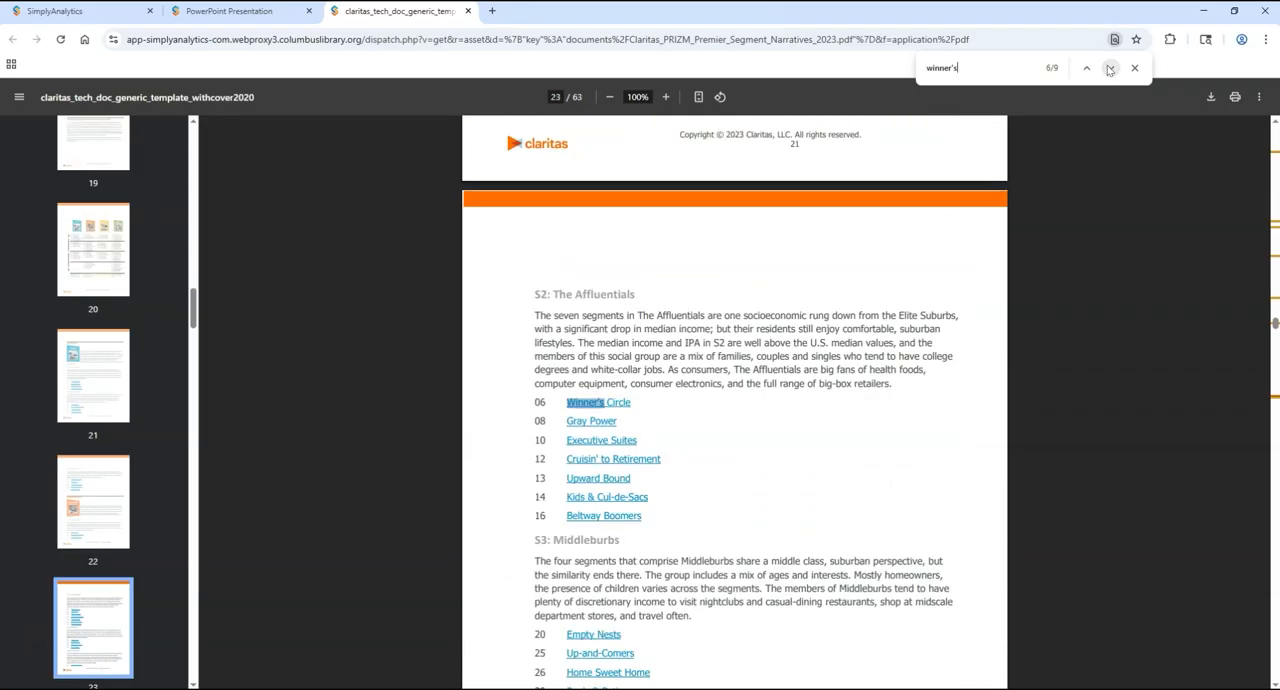
scroll(1006, 264, "down", 1)
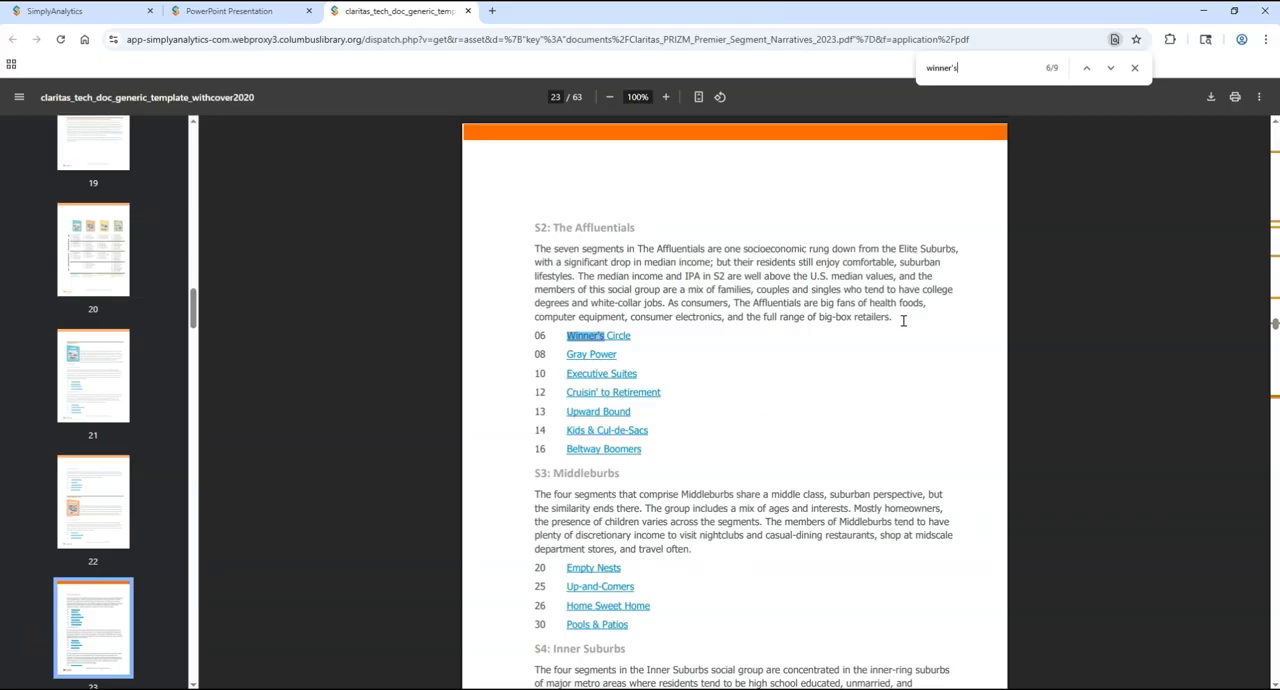
left_click(1111, 68)
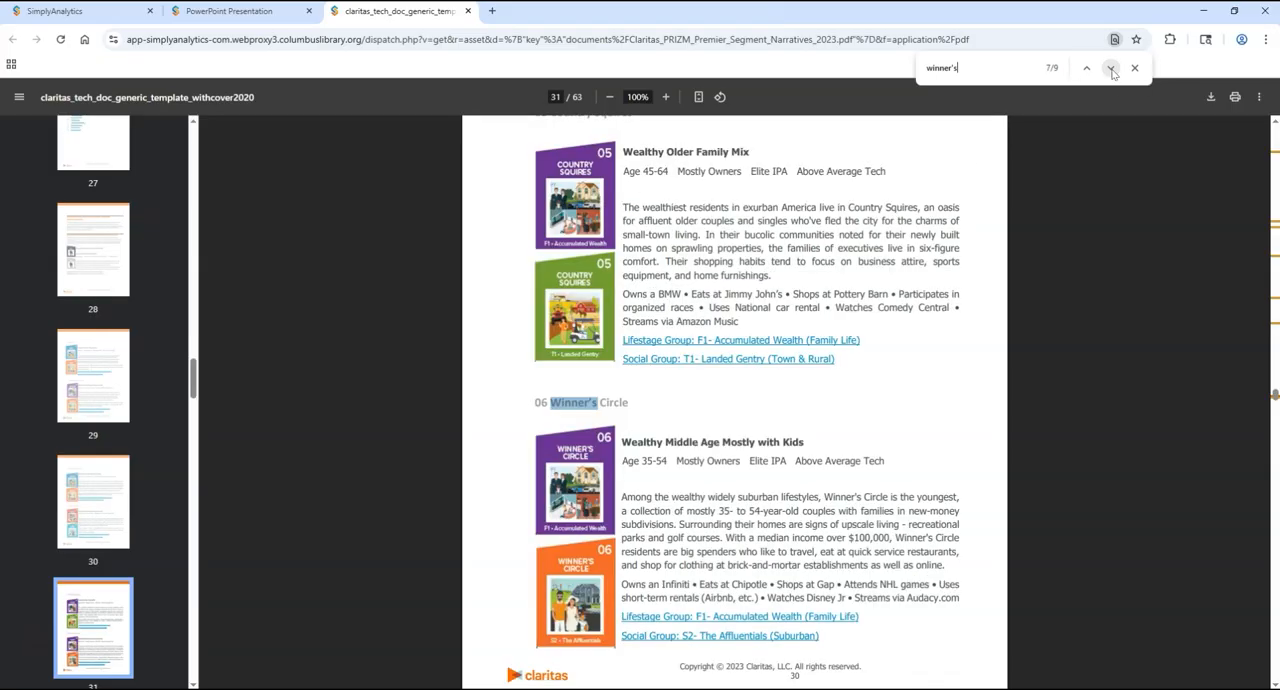
scroll(937, 365, "down", 1)
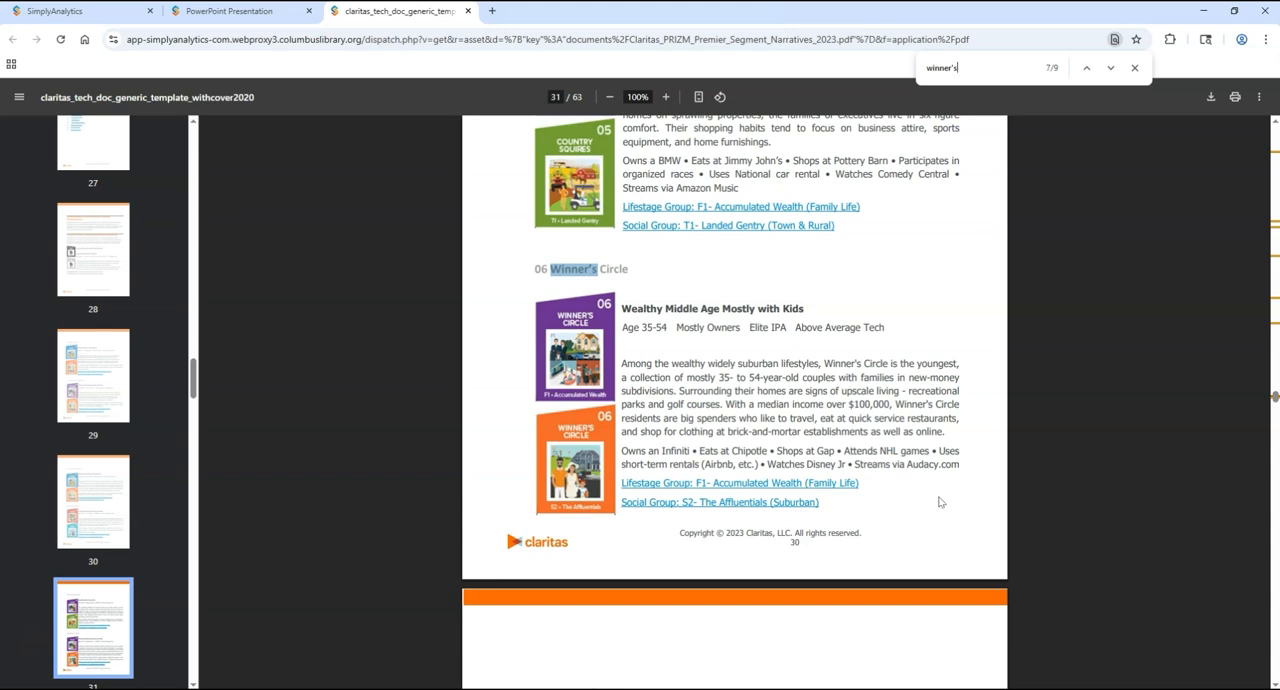
left_click(1110, 68)
left_click(1110, 68)
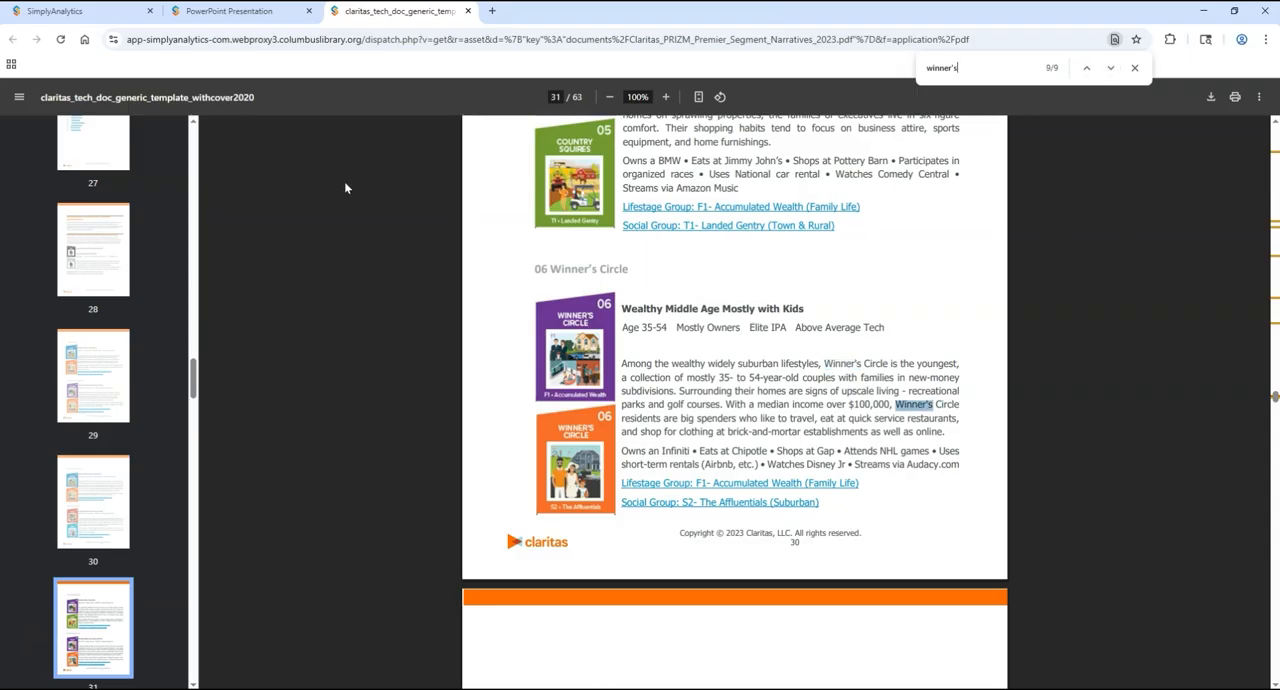
Step: Return to the SimplyAnalytics project, look over the PRIZM Premier documents in the Data Documentation and close it
left_click(213, 14)
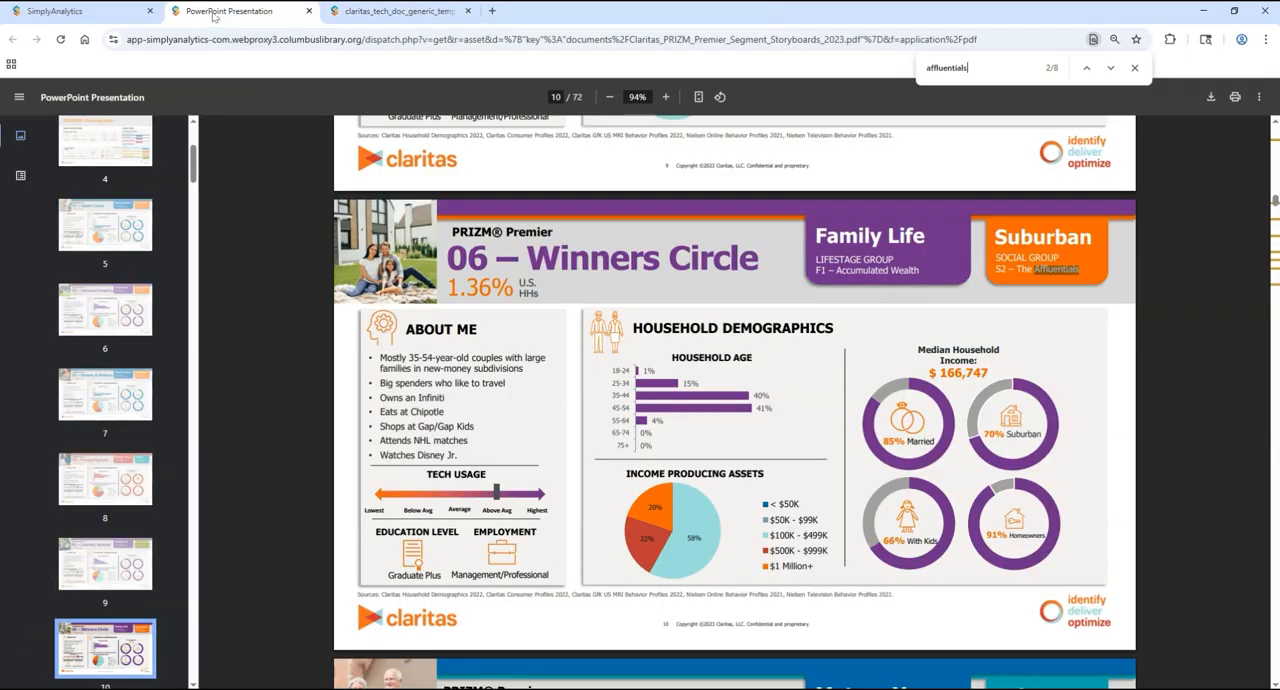
left_click(95, 12)
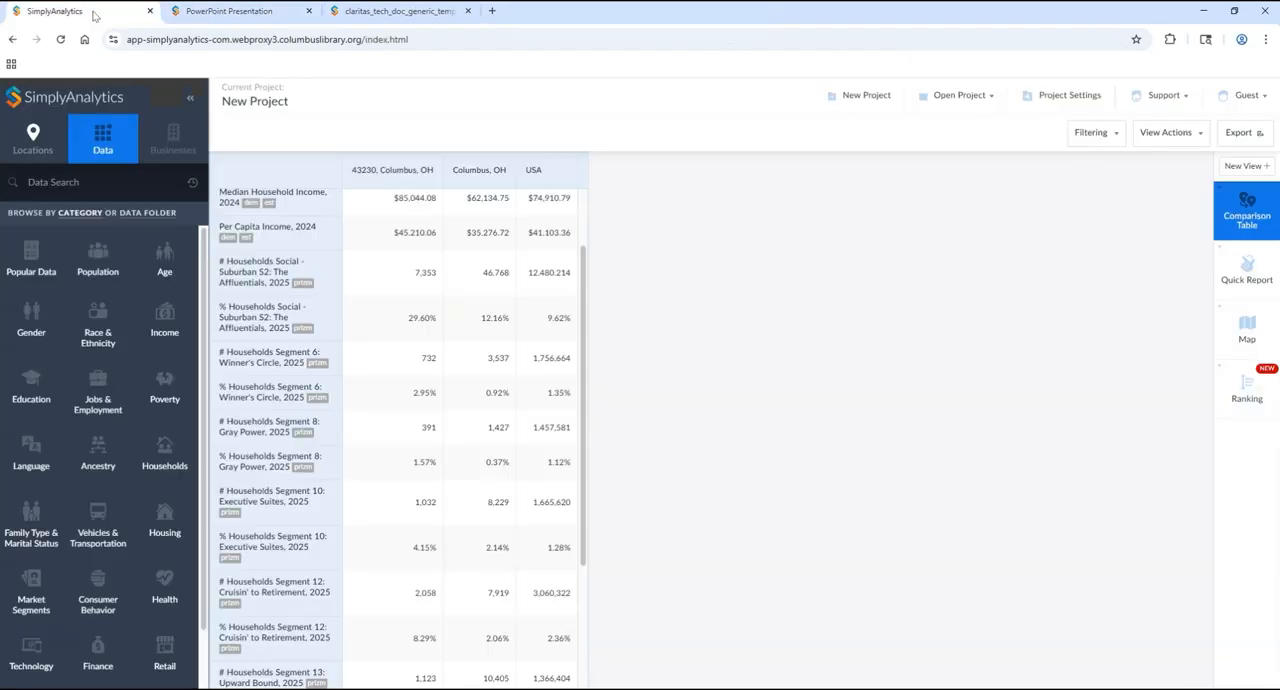
left_click(1150, 108)
left_click(1085, 202)
scroll(680, 361, "down", 13)
scroll(677, 423, "down", 3)
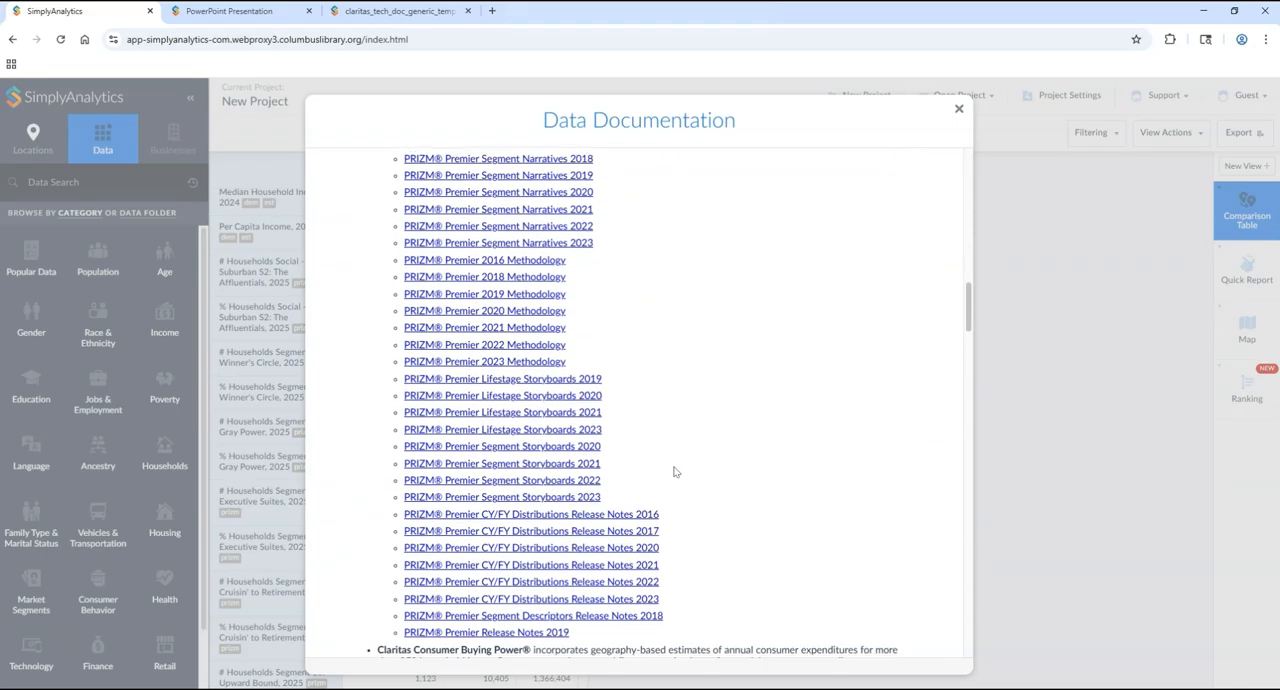
scroll(674, 471, "down", 1)
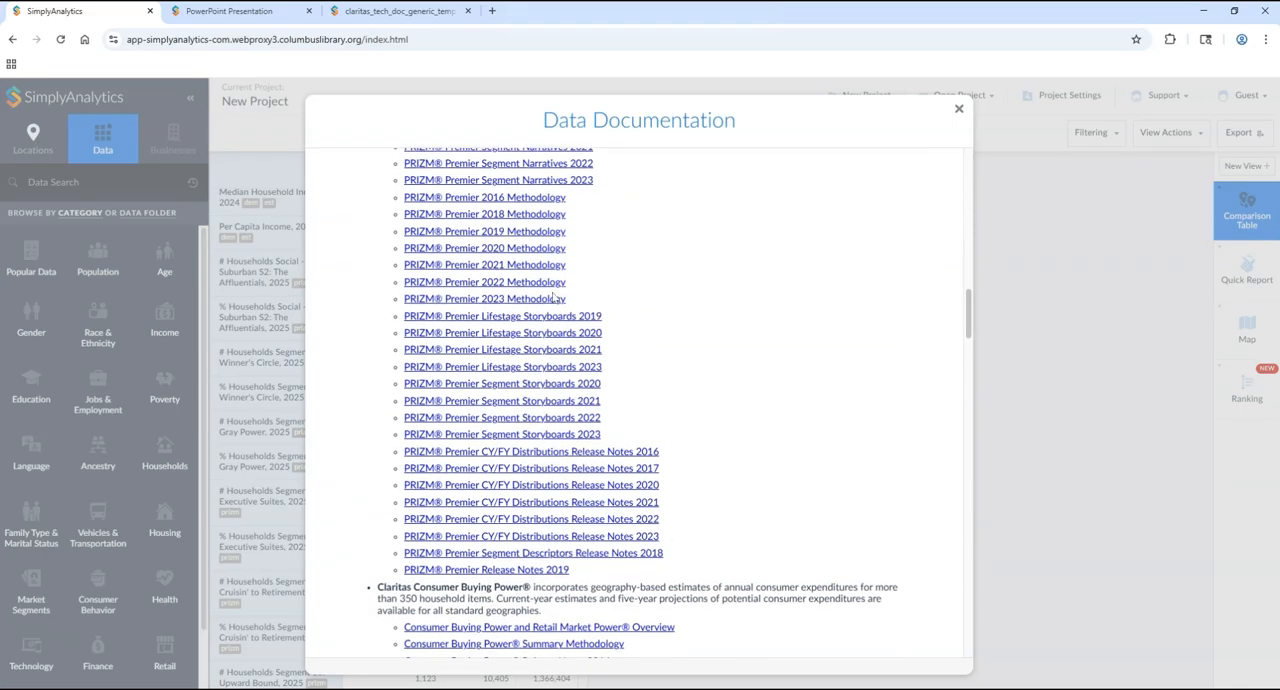
scroll(537, 482, "down", 1)
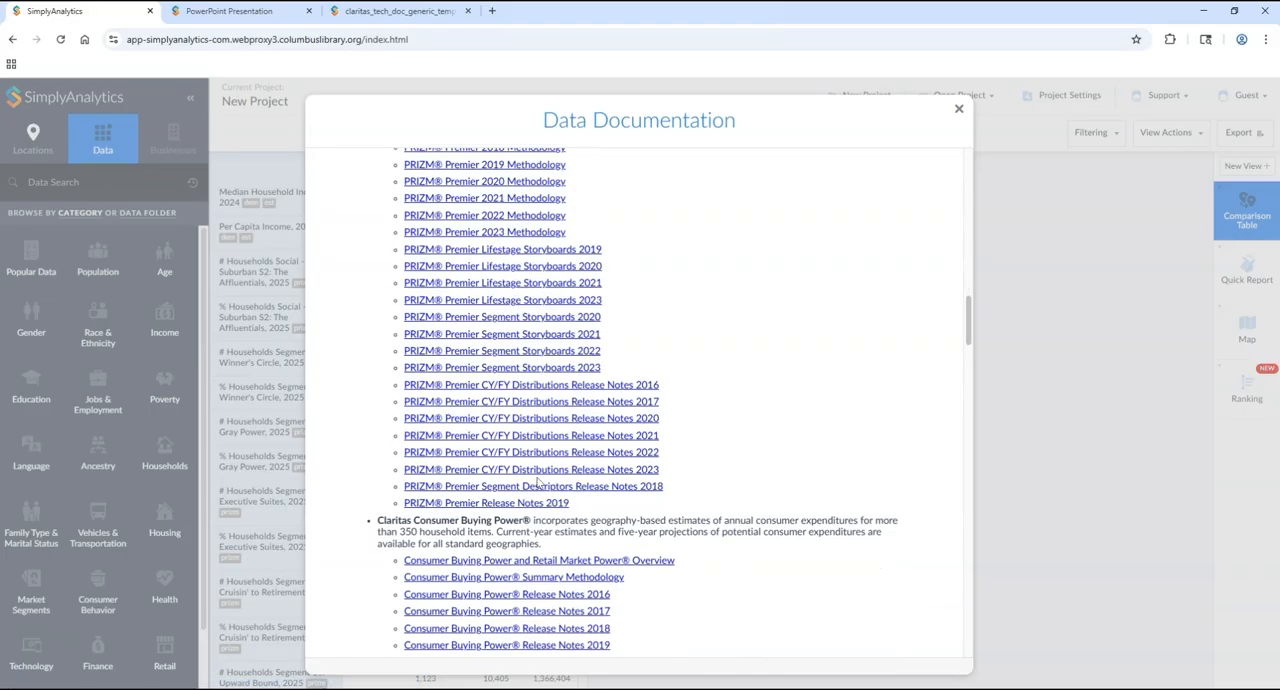
scroll(530, 446, "up", 2)
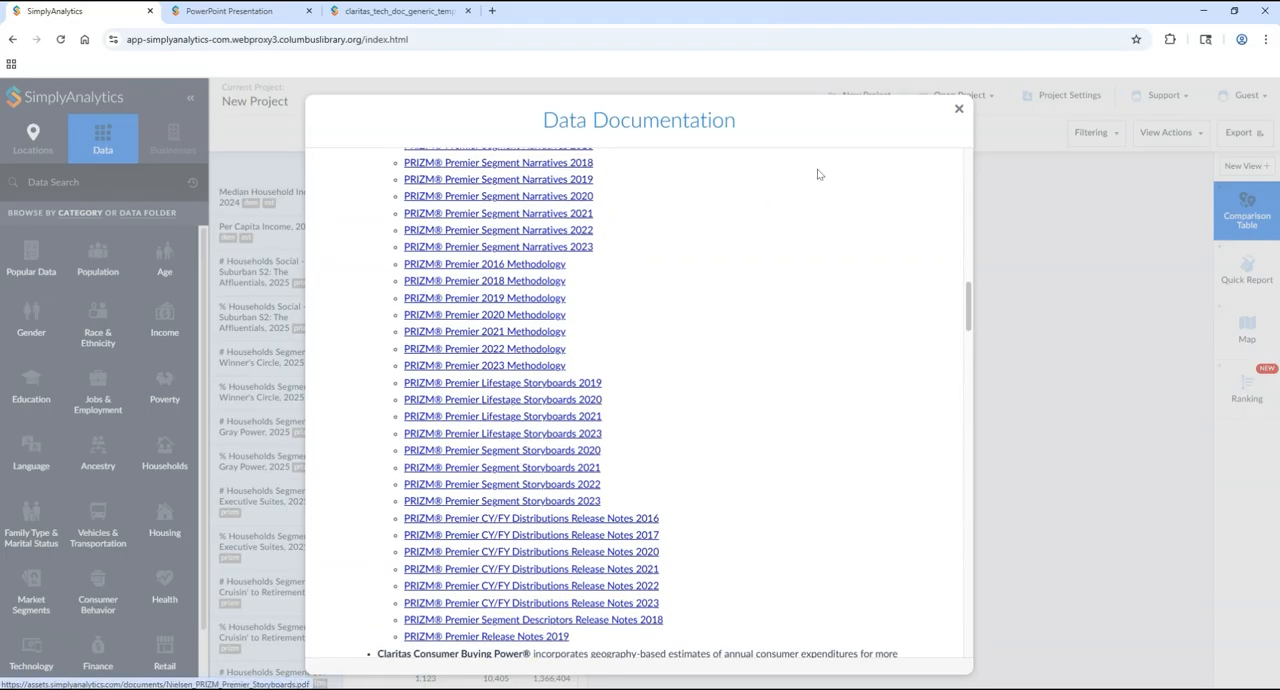
left_click(958, 108)
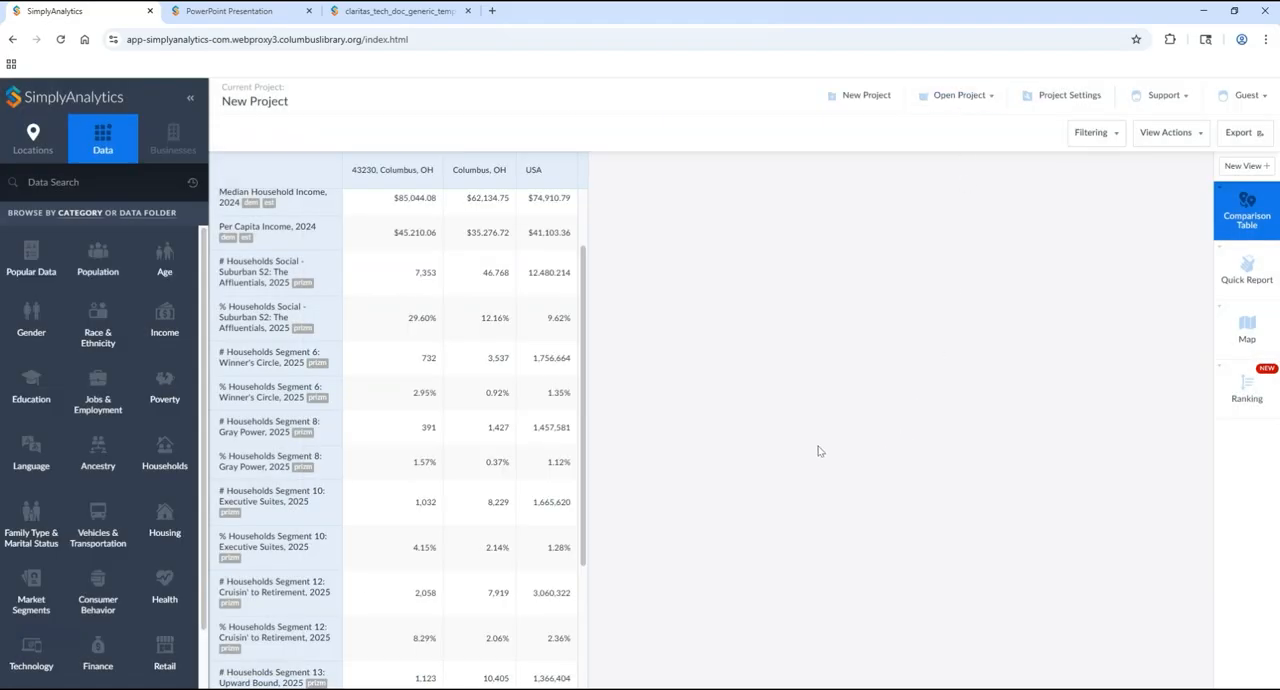
scroll(370, 340, "up", 2)
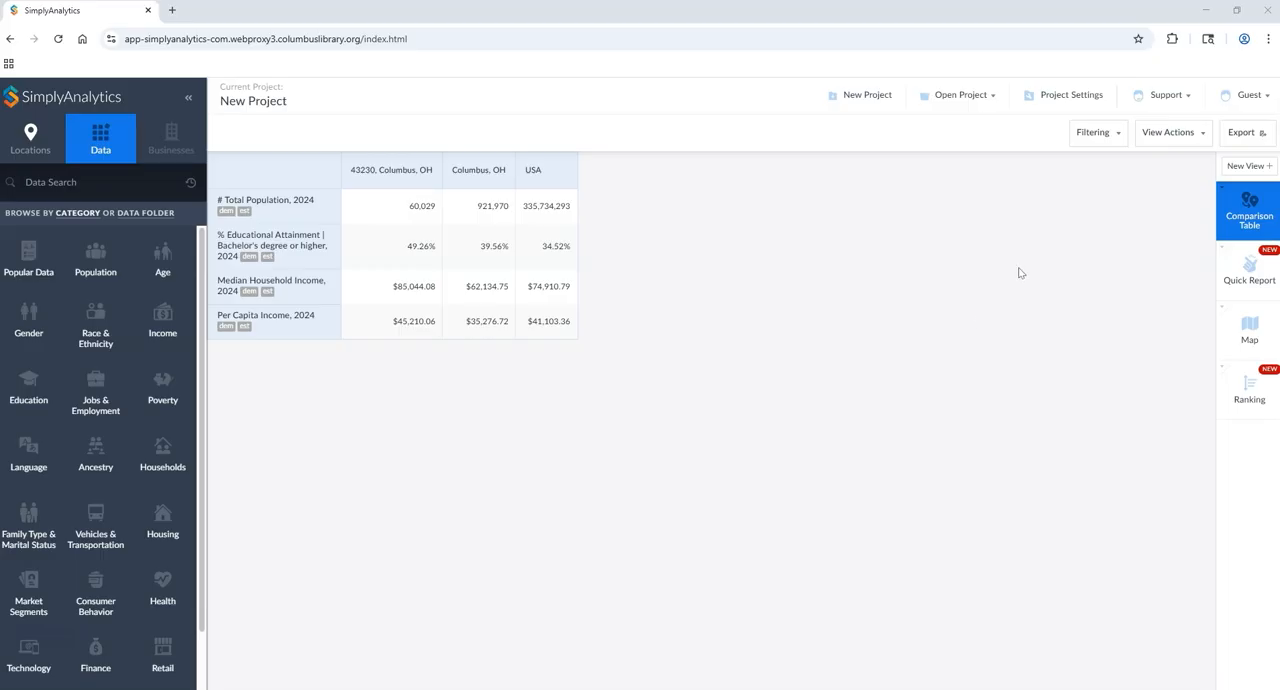
Step: Open the Data Documentation and locate the Simmons Mosaic USA documents
left_click(1166, 106)
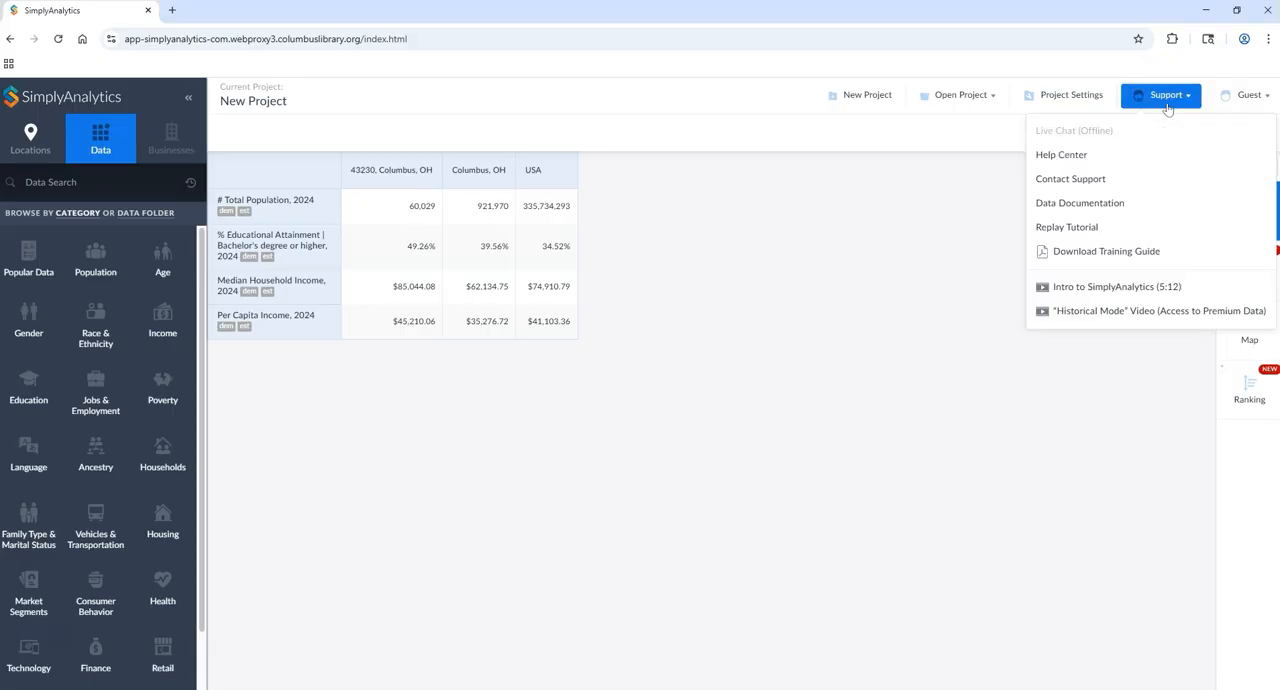
left_click(1078, 213)
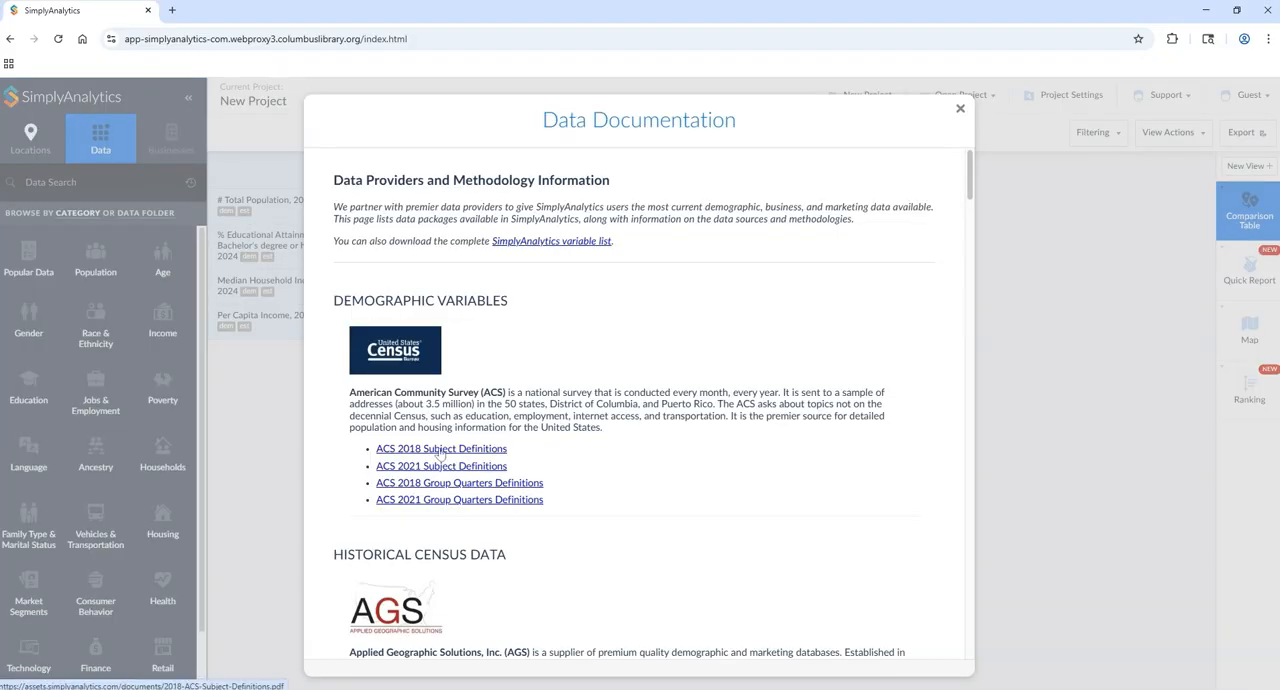
scroll(805, 380, "down", 6)
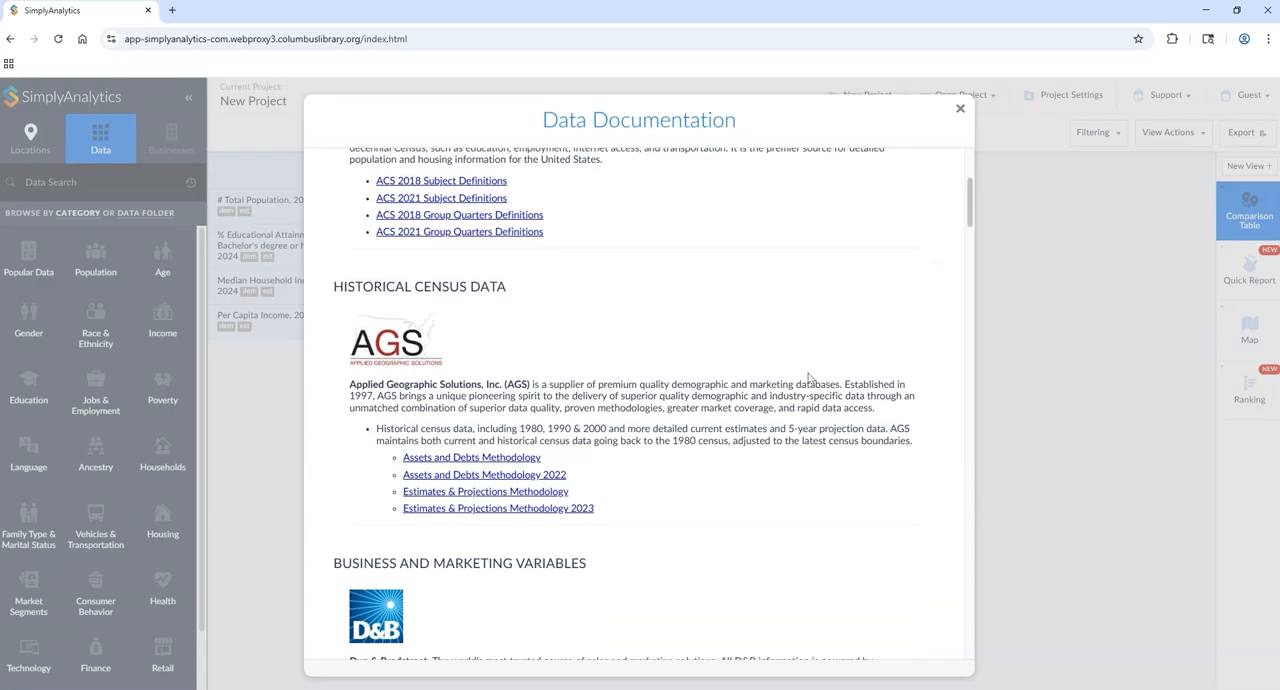
scroll(800, 392, "down", 10)
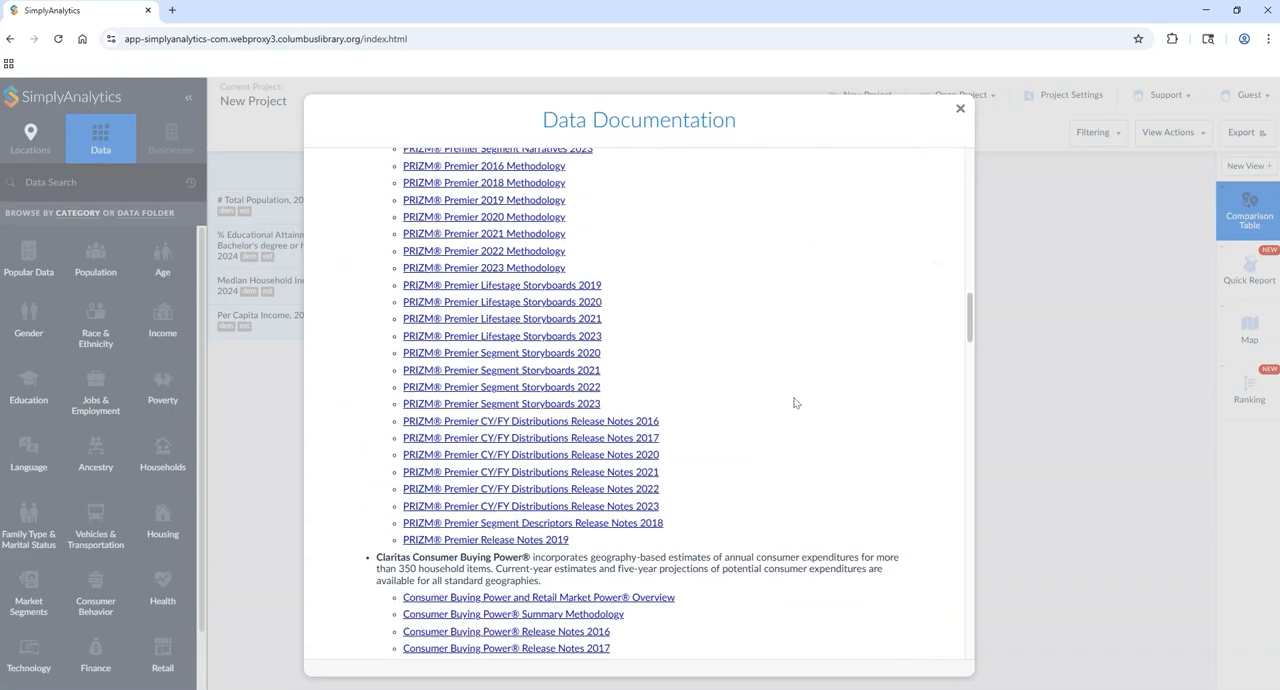
scroll(795, 399, "down", 10)
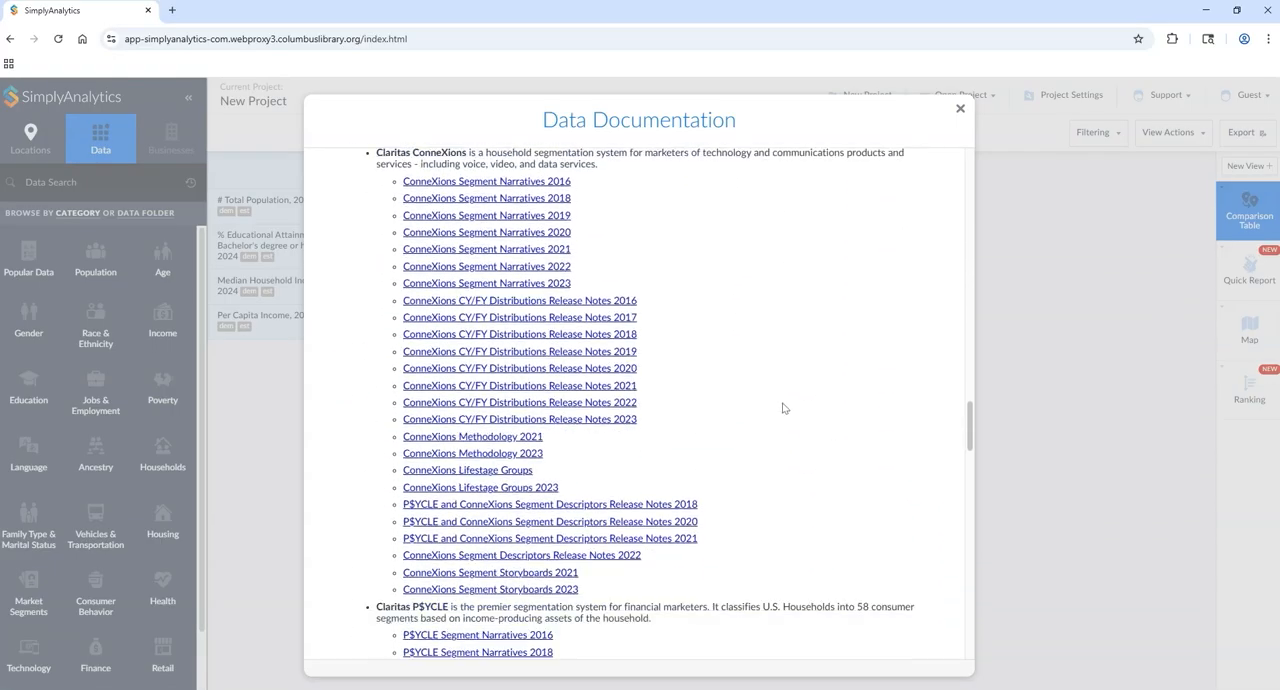
scroll(785, 408, "down", 10)
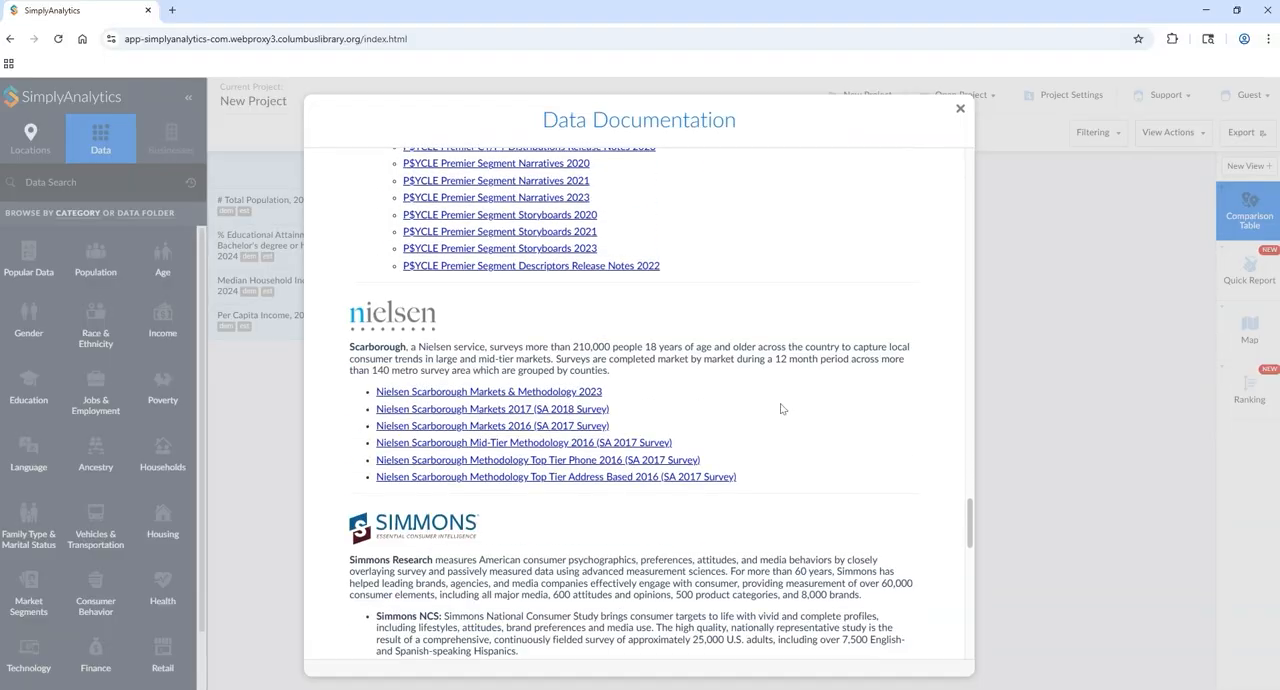
scroll(782, 410, "down", 5)
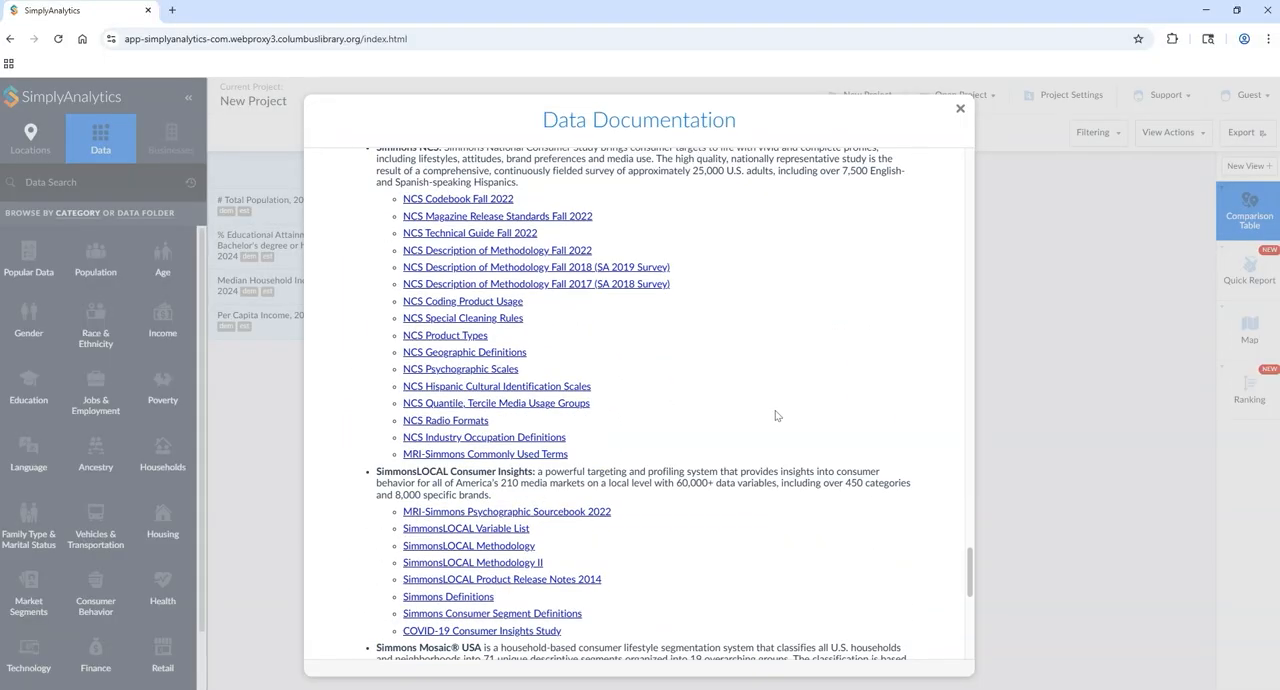
scroll(776, 415, "down", 5)
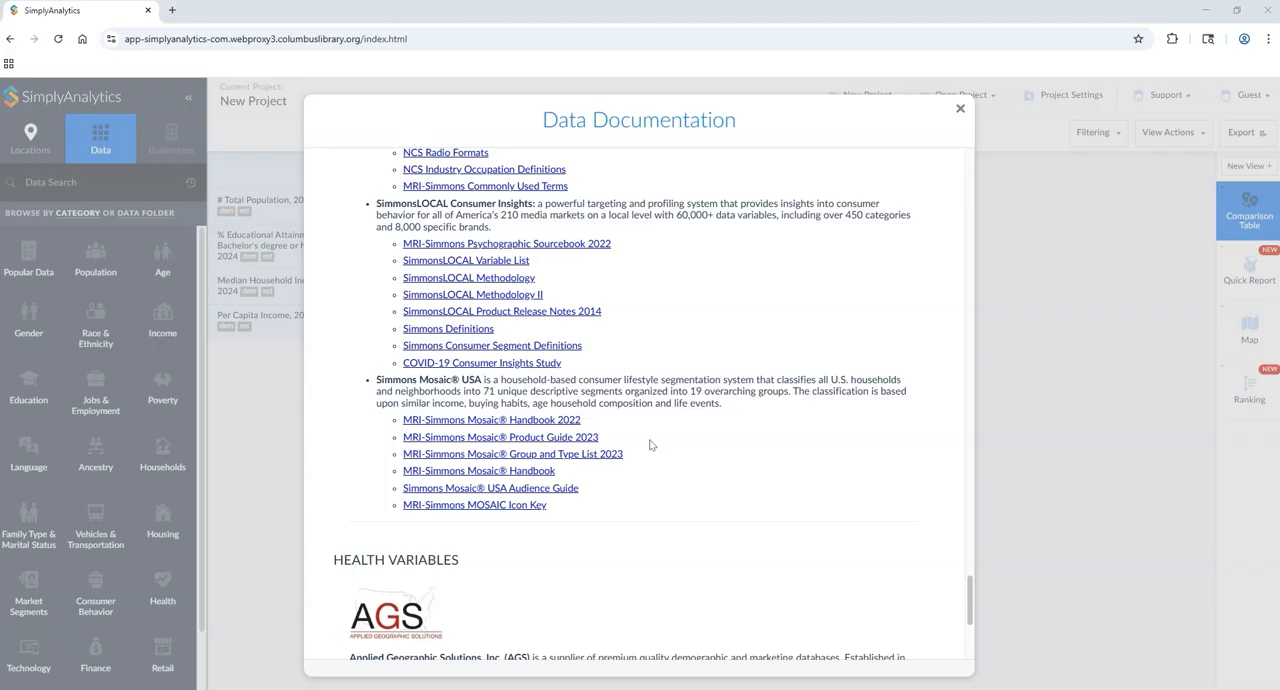
Step: Open the MRI-Simmons Mosaic Product Guide 2023 and examine its Mosaic USA Group and Type structure
left_click(464, 441)
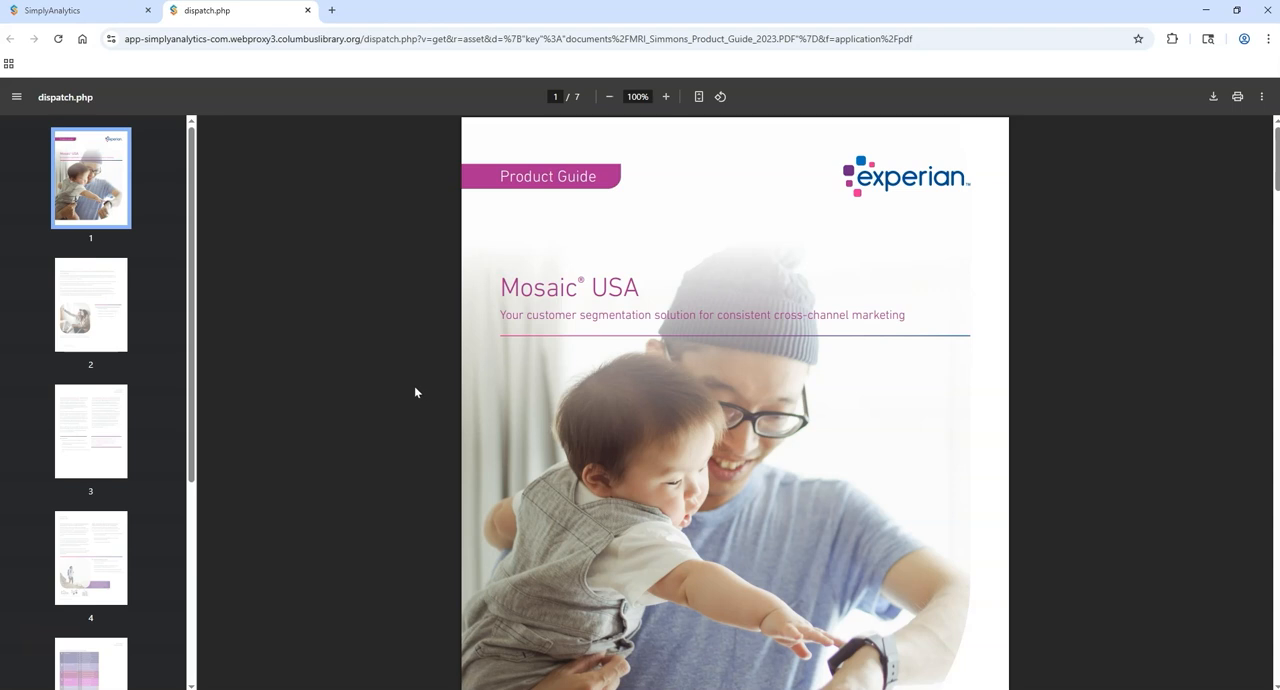
scroll(1075, 403, "down", 4)
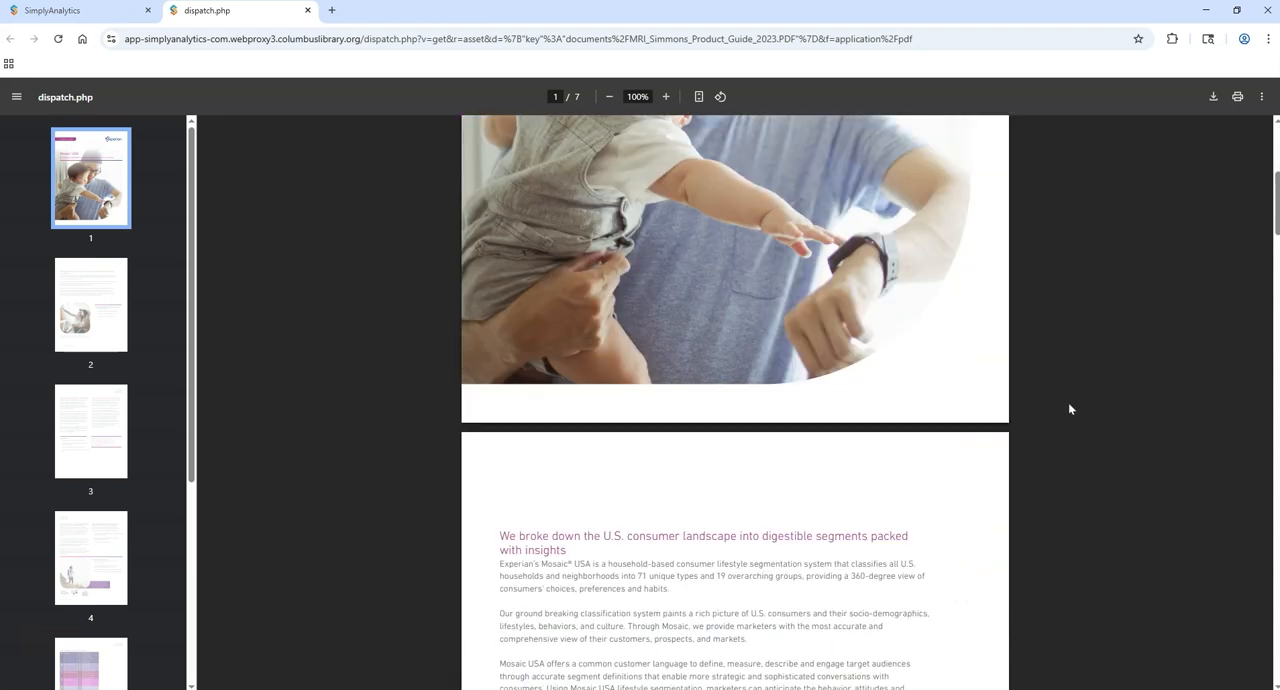
scroll(1069, 409, "down", 3)
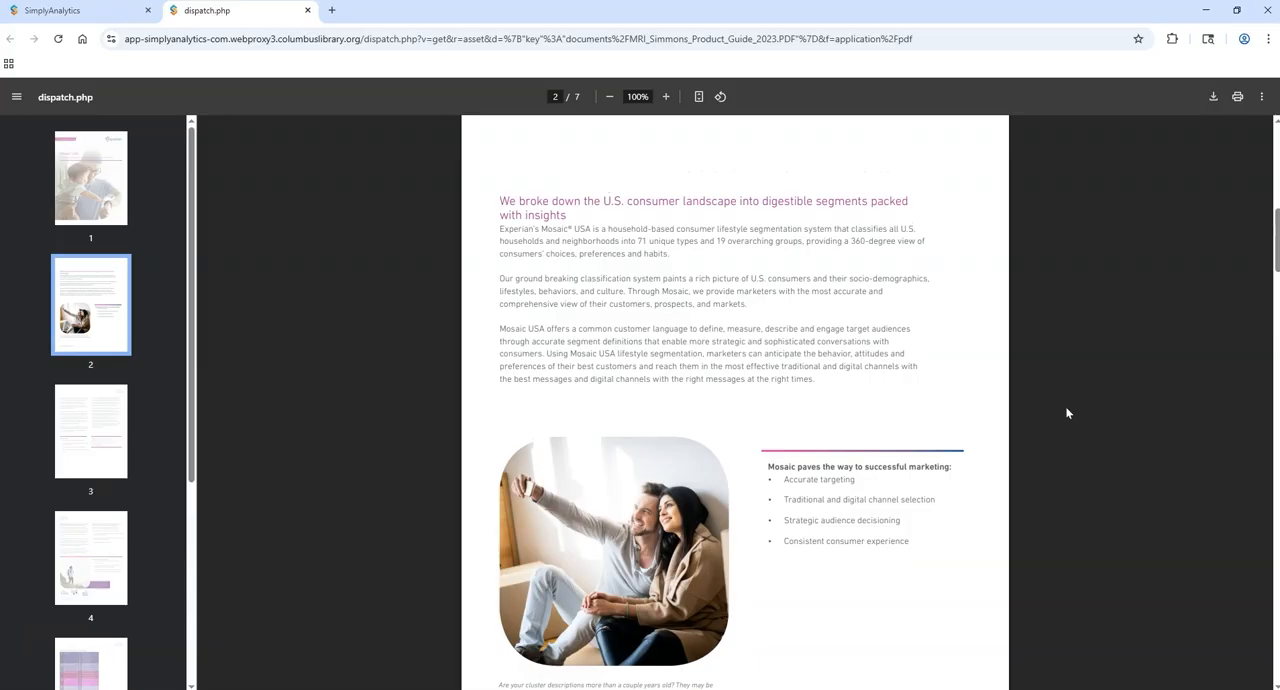
scroll(1060, 430, "down", 6)
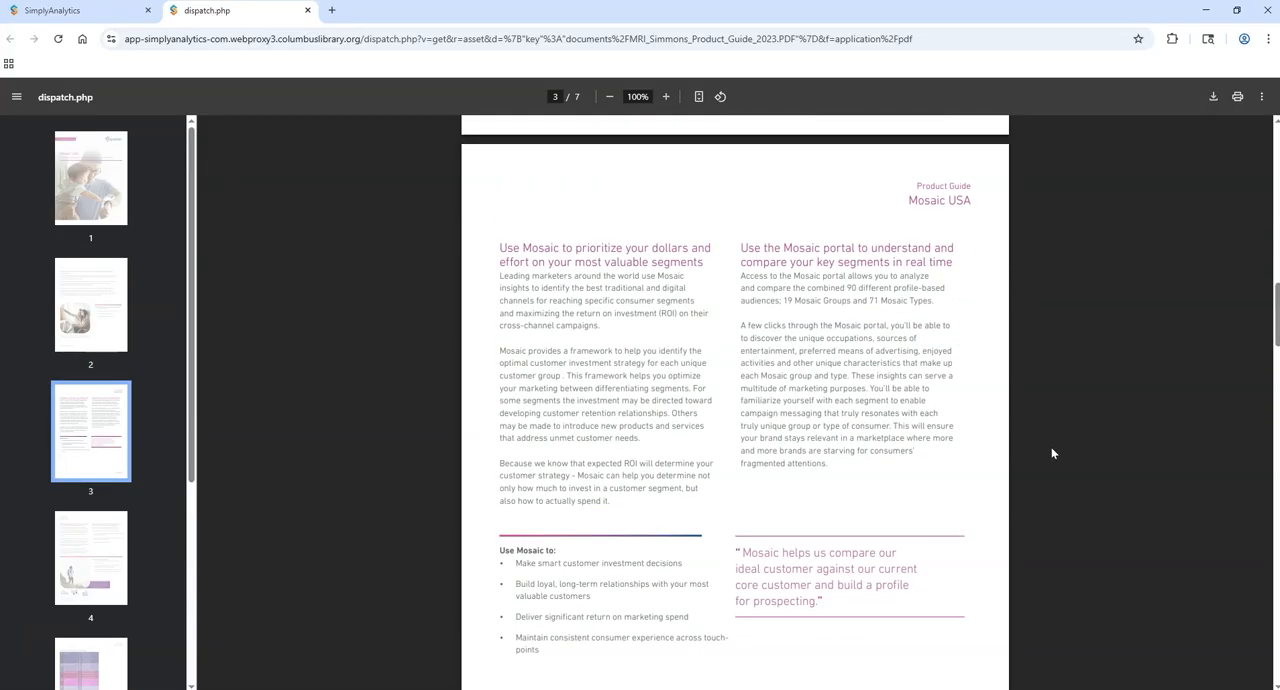
scroll(1052, 453, "down", 9)
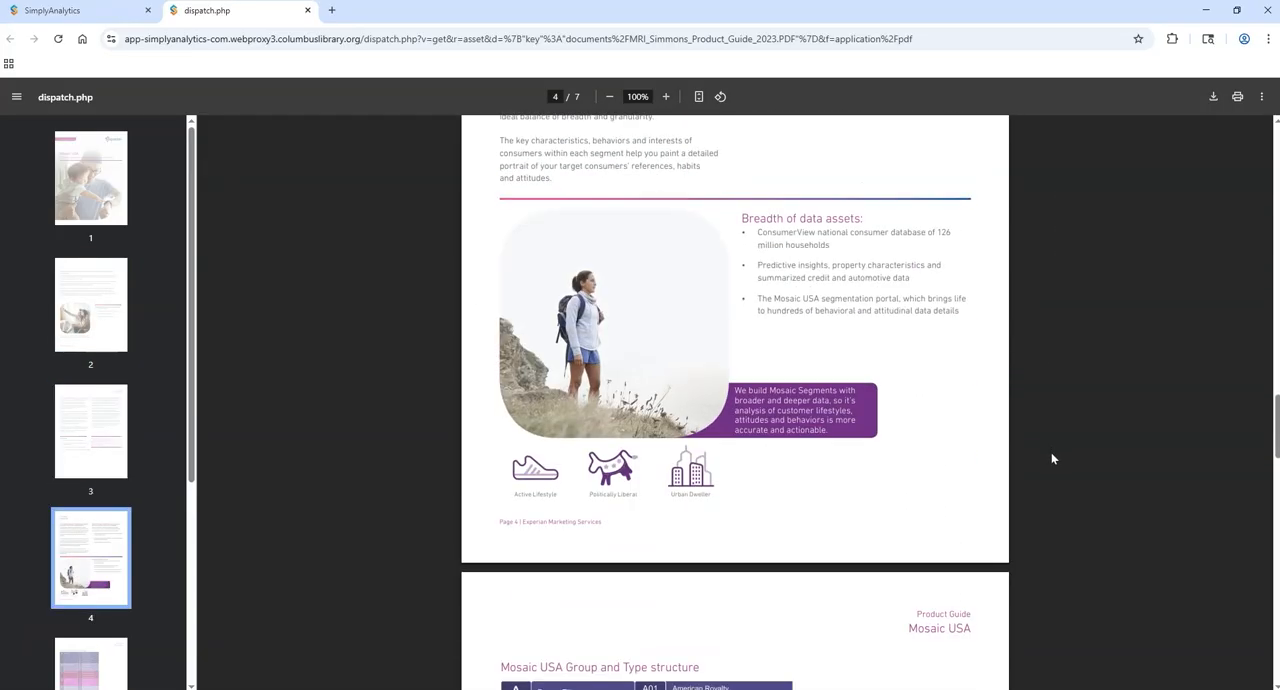
scroll(1052, 458, "down", 5)
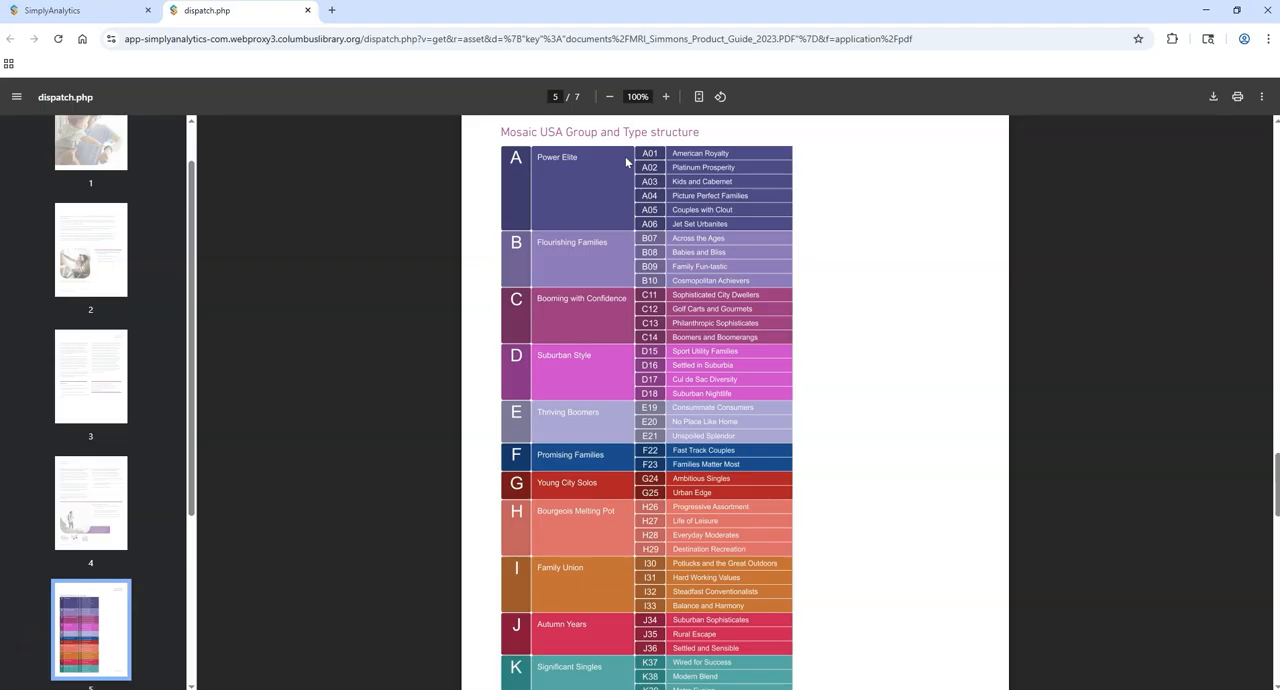
Step: Return to the Data Documentation and open the Mosaic USA Group and Type Descriptions document
key("ctrl+shift+Tab")
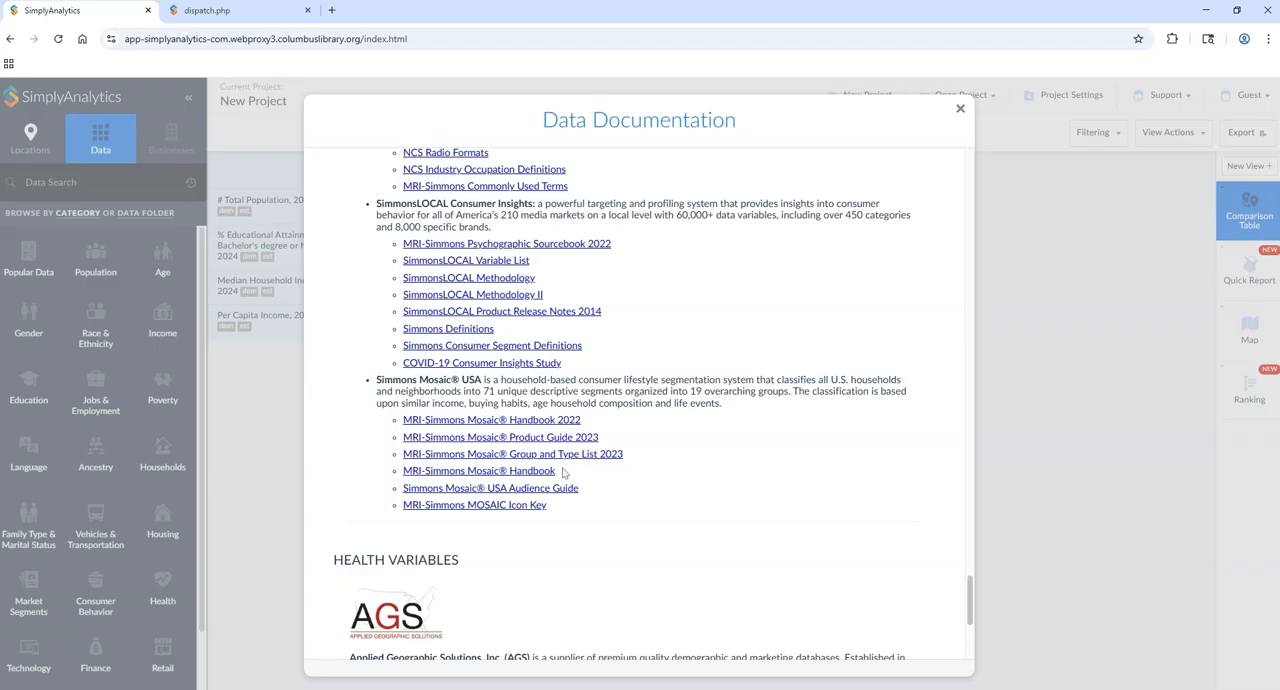
left_click(490, 455)
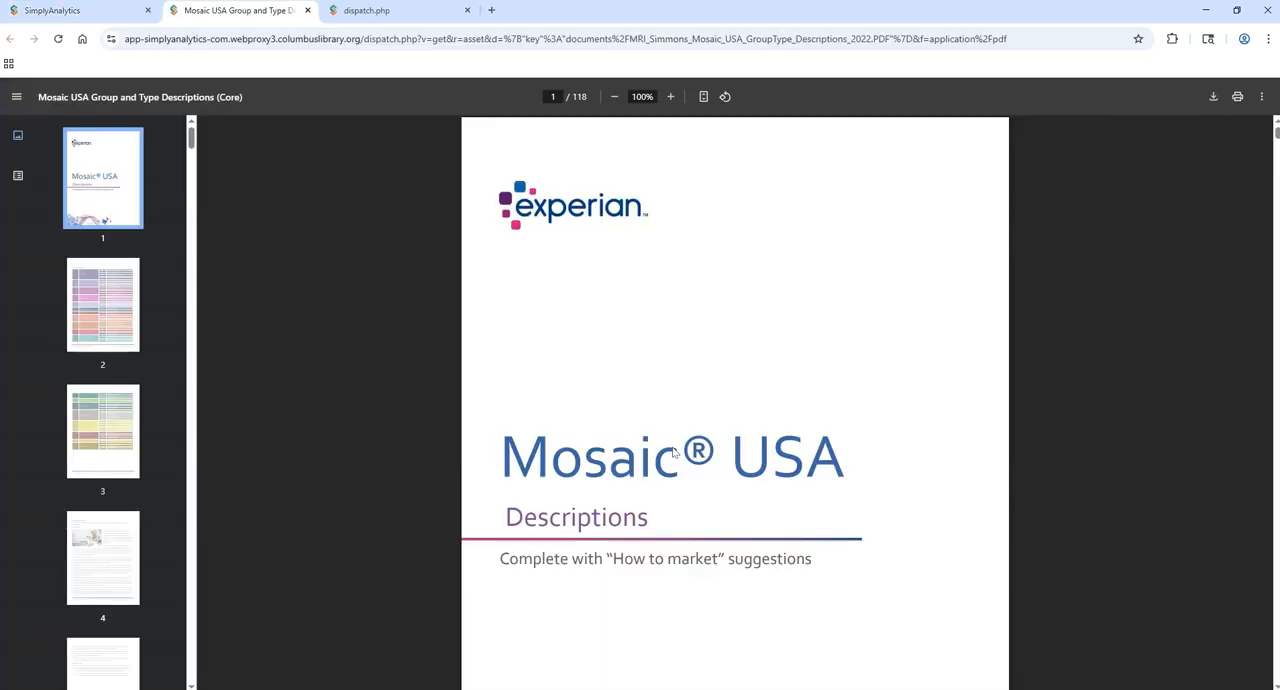
Step: Examine the group tables and the Group A: Power Elite and Group B: Flourishing Families overviews in the Mosaic USA descriptions document
scroll(89, 424, "up", 1)
left_click(98, 300)
left_click(89, 460)
left_click(87, 540)
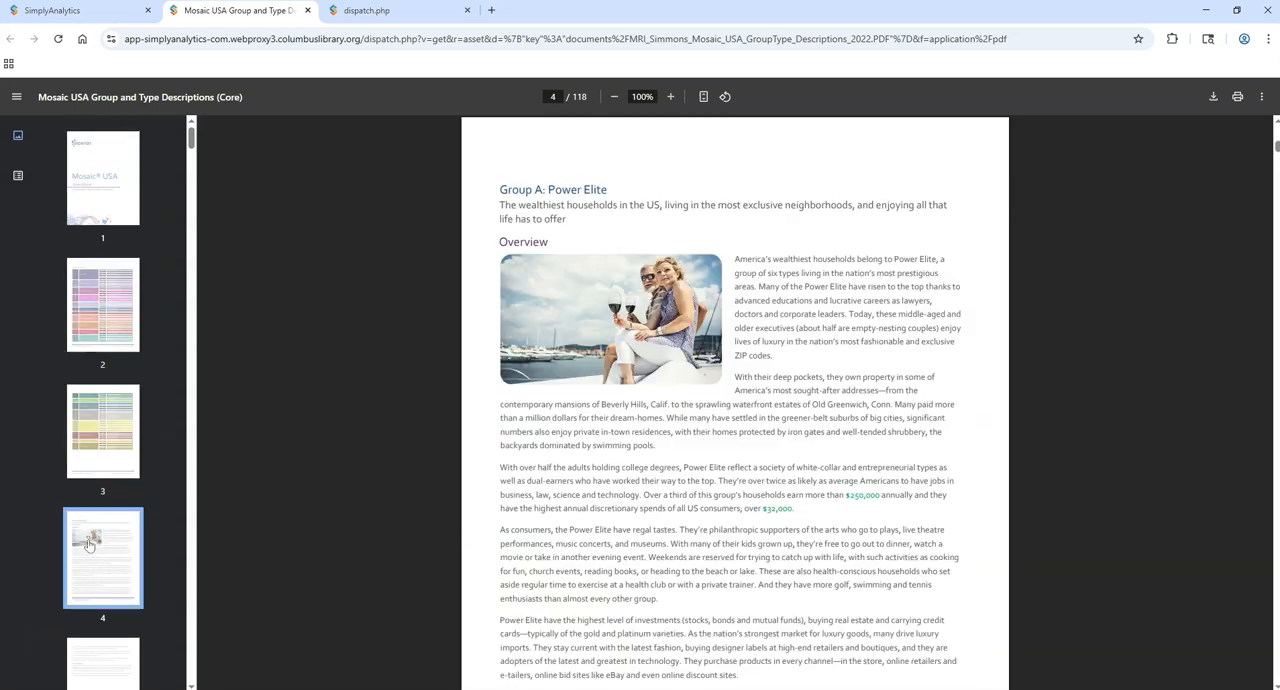
scroll(1090, 339, "down", 10)
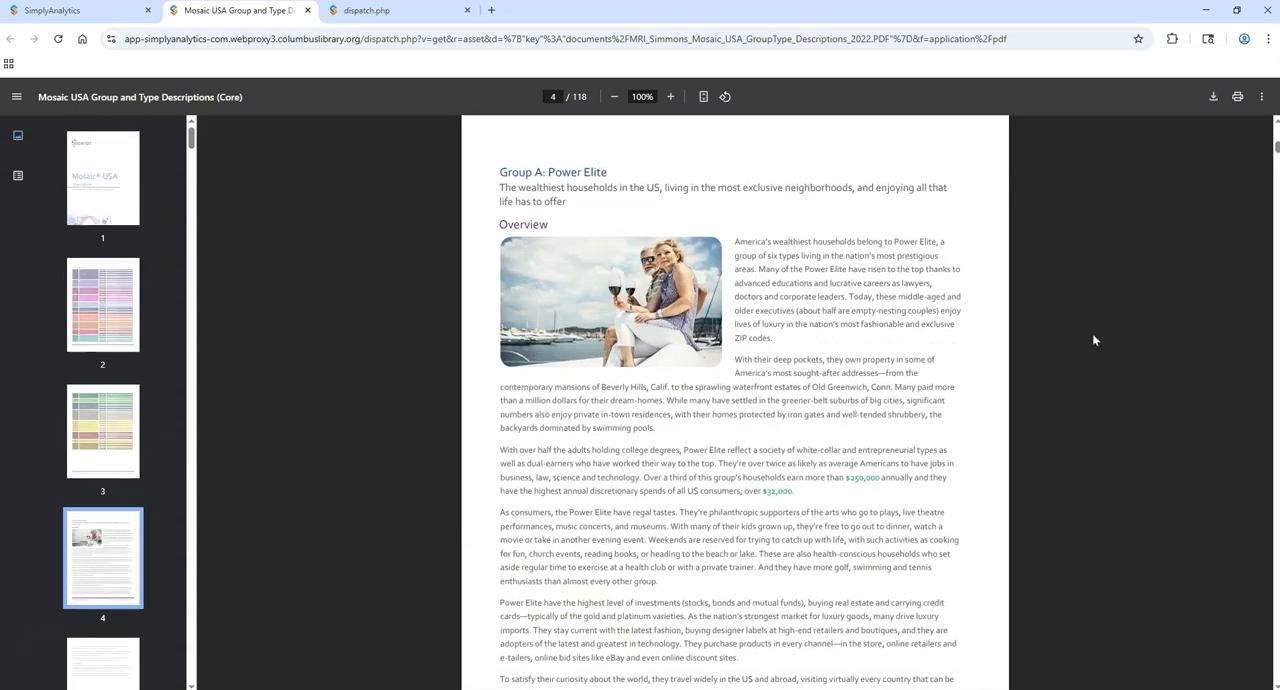
scroll(1077, 351, "down", 6)
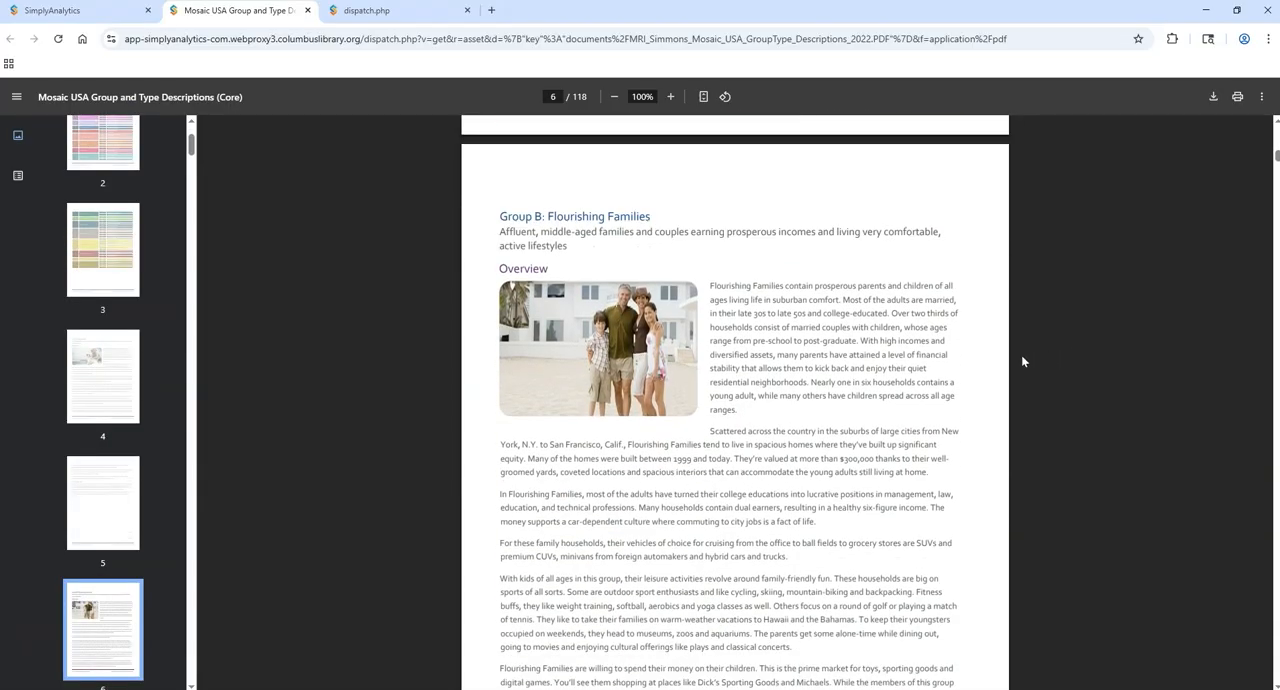
scroll(1000, 400, "down", 1)
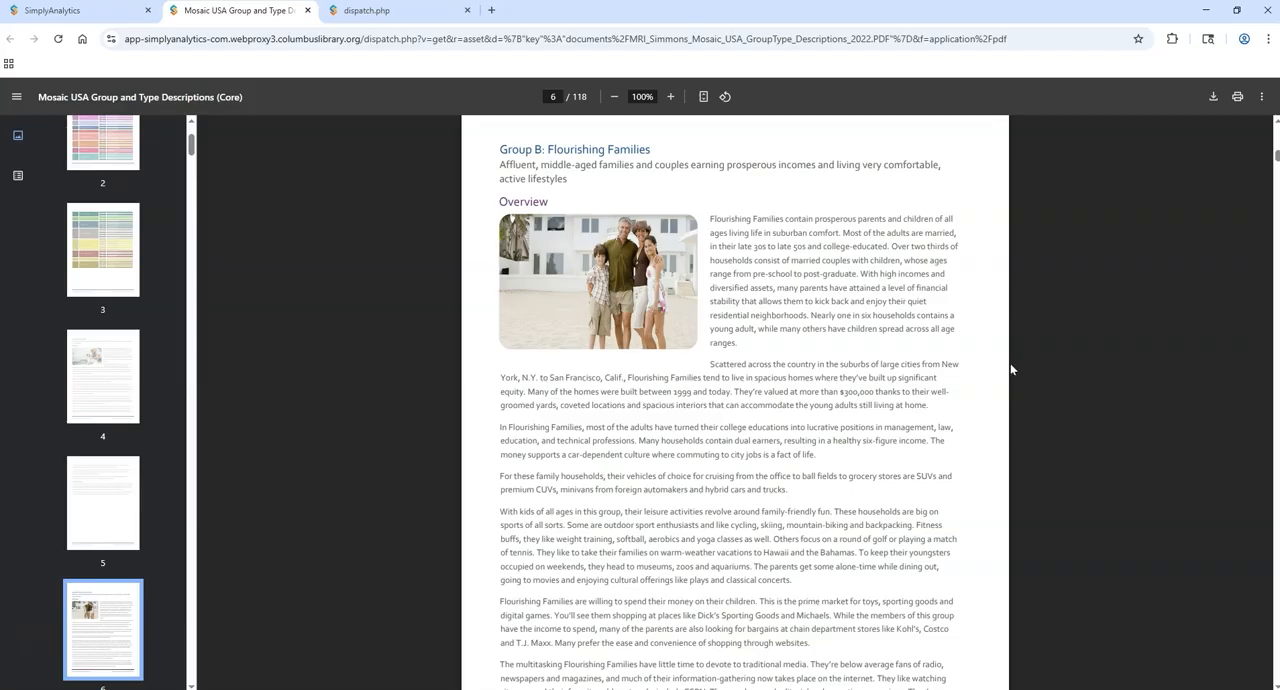
Step: Open the MRI-Simmons Mosaic Handbook from the Data Documentation and examine its input variables, Family Tree and Group and Type Table
left_click(52, 10)
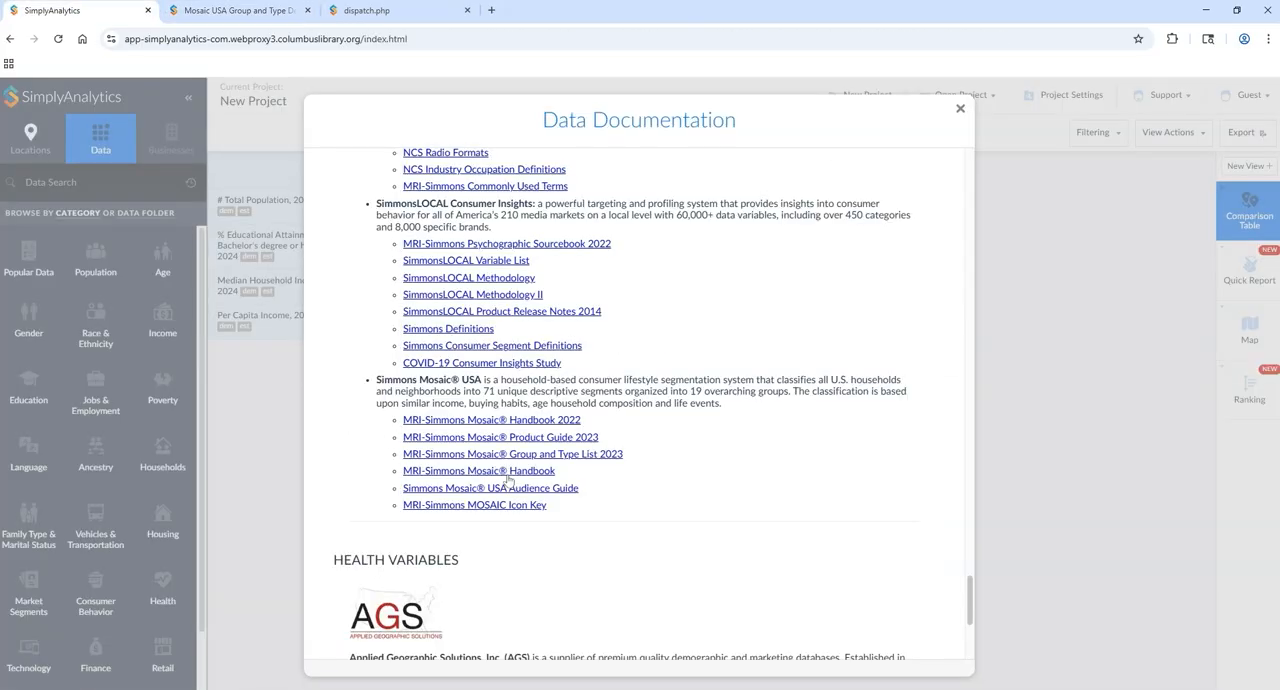
left_click(495, 472)
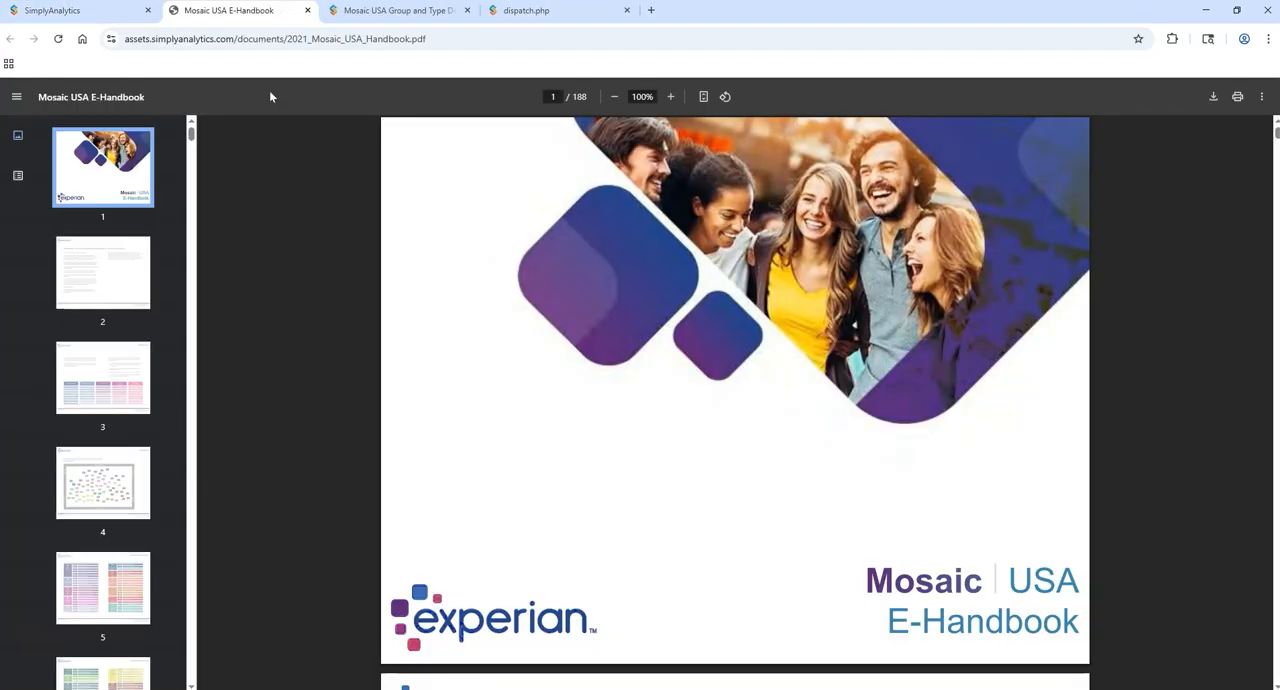
scroll(383, 409, "down", 19)
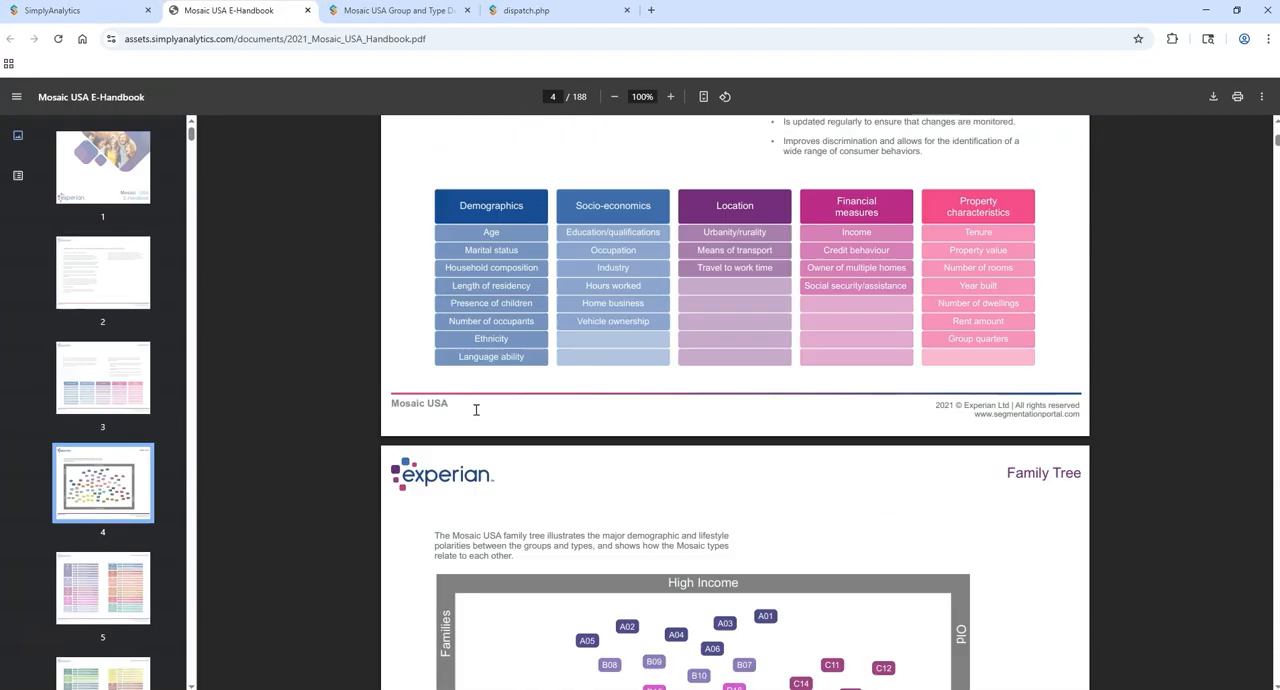
scroll(476, 409, "down", 3)
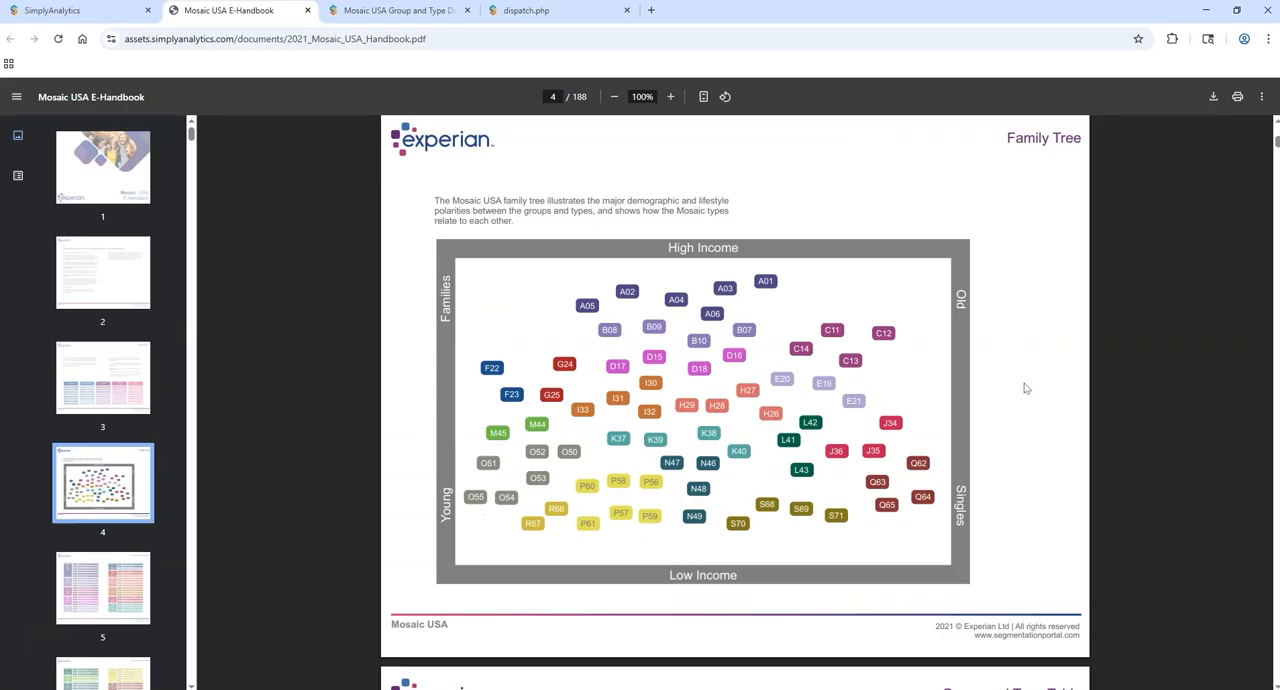
scroll(1068, 428, "down", 5)
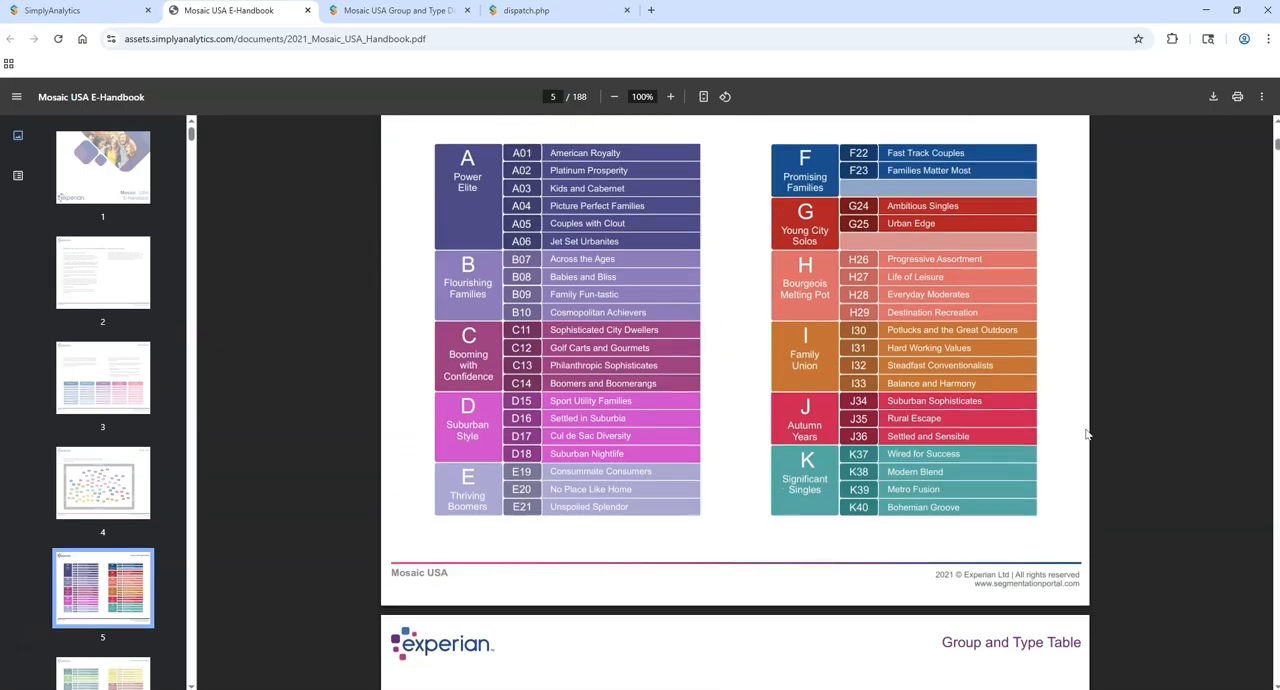
Step: Examine the handbook's group profiles from A Power Elite through D Suburban Style, including their demographic charts
scroll(1087, 433, "down", 10)
scroll(1068, 437, "down", 1)
scroll(1056, 439, "up", 1)
scroll(1055, 438, "down", 15)
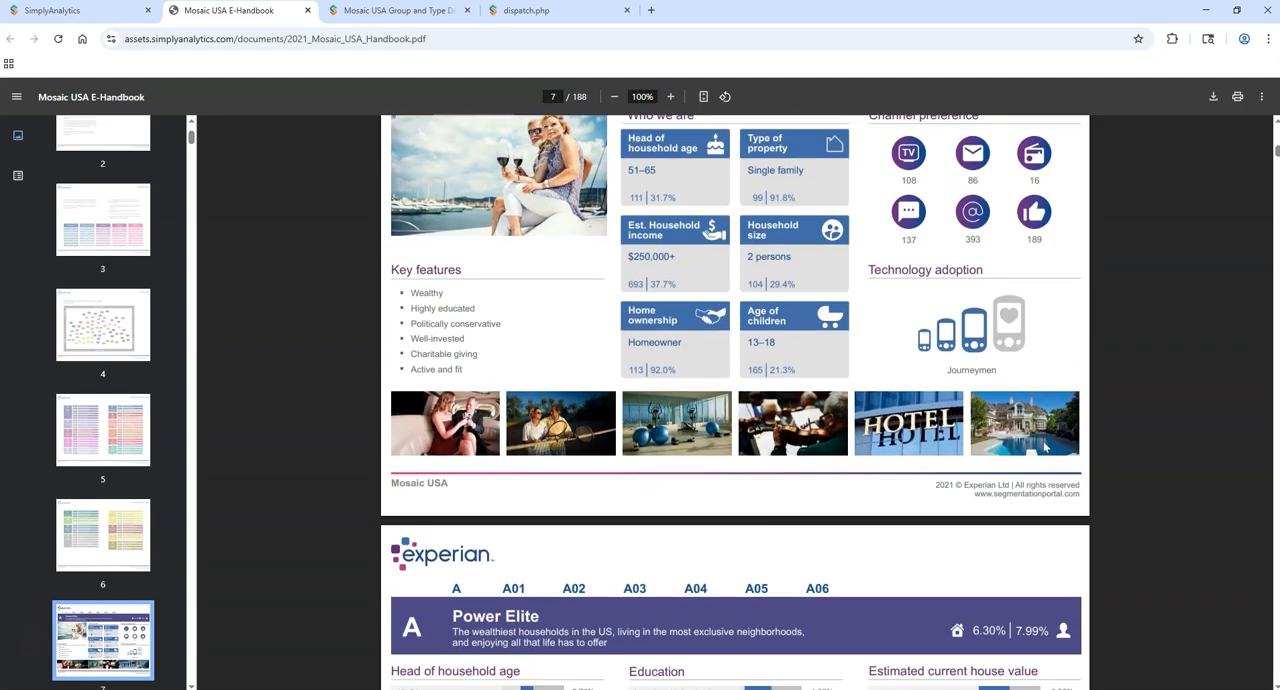
scroll(1040, 453, "down", 8)
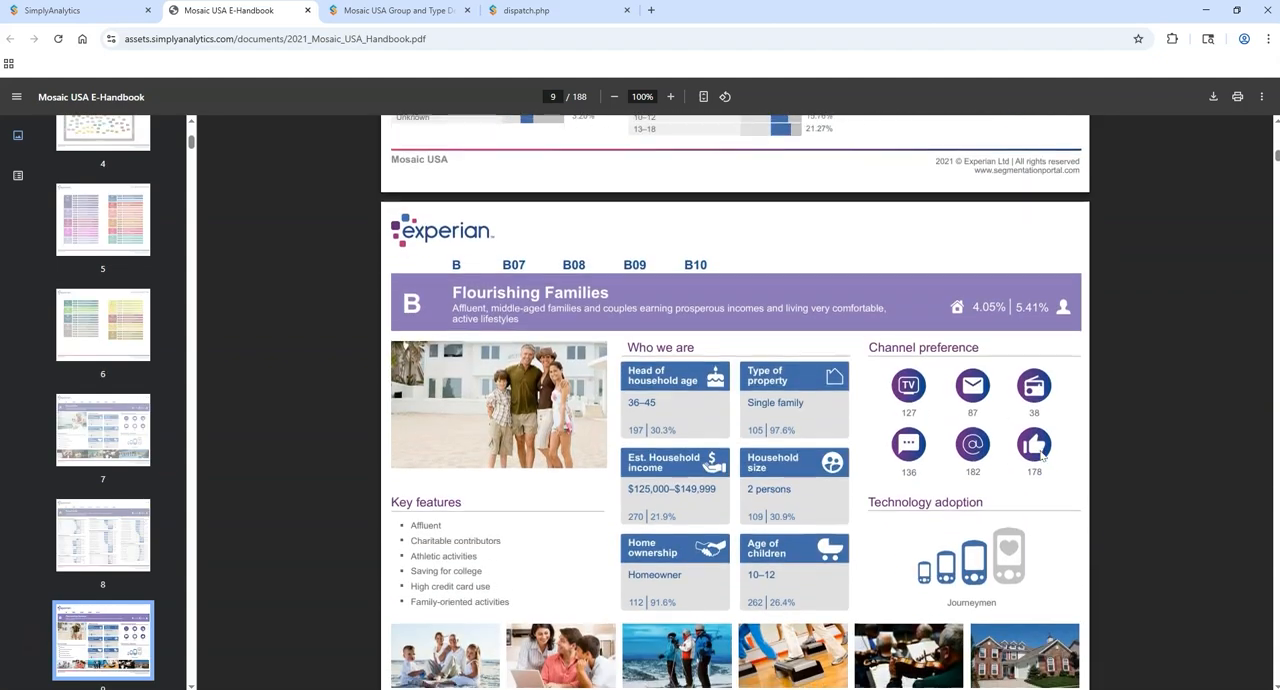
scroll(1040, 456, "down", 10)
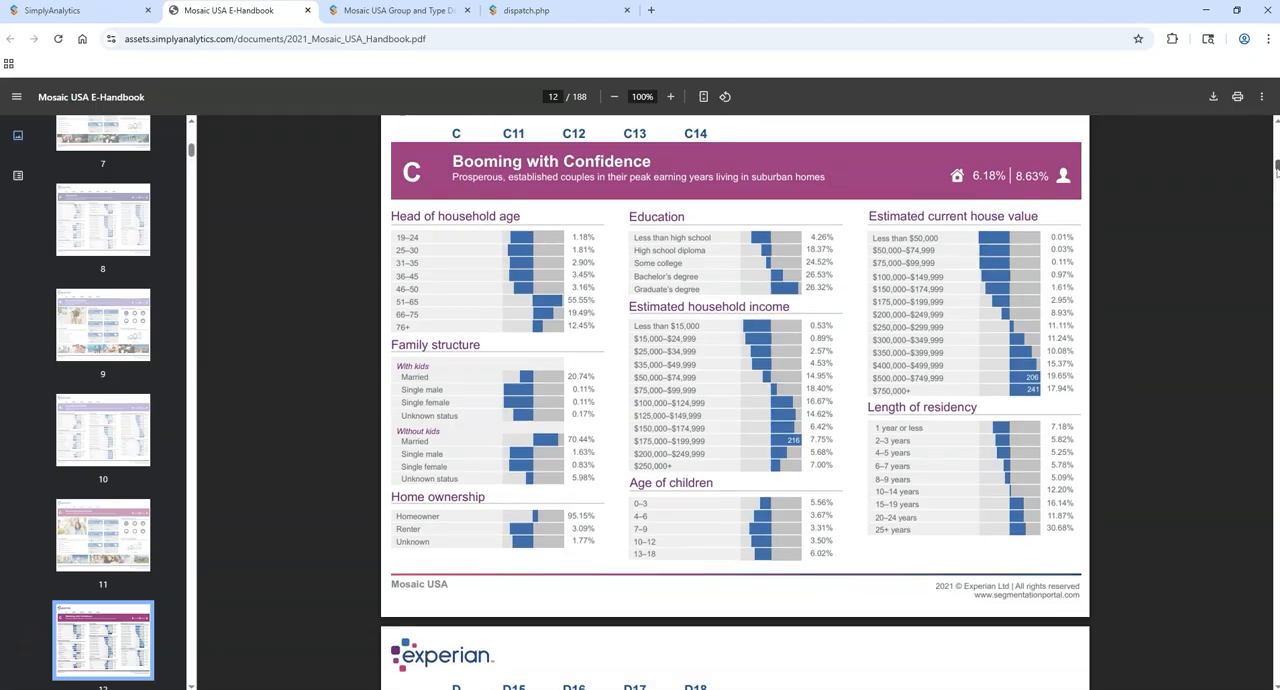
scroll(1250, 290, "down", 5)
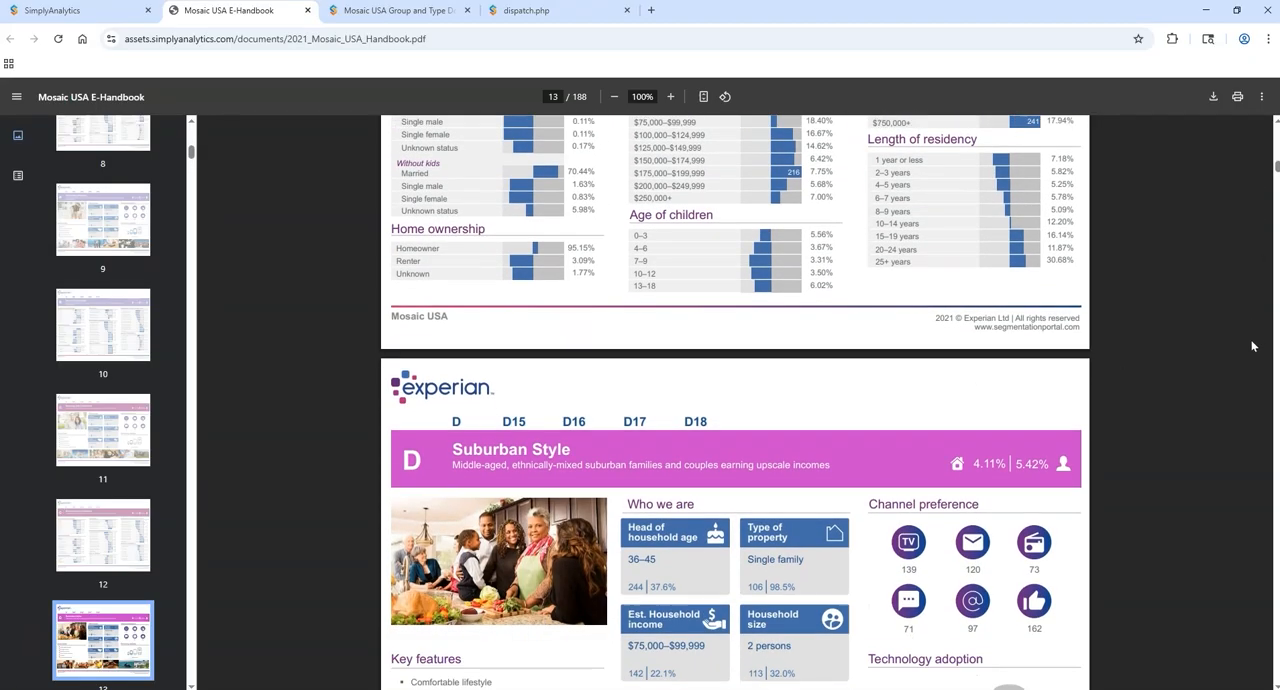
scroll(1251, 350, "down", 1)
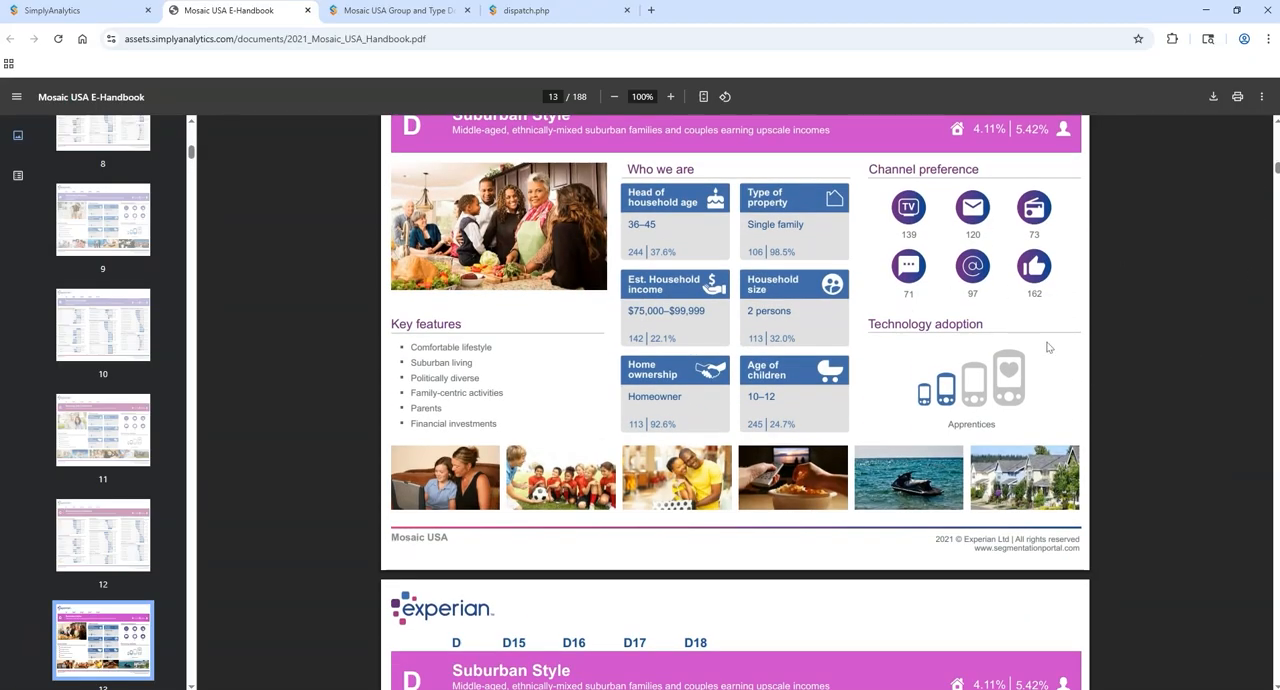
scroll(1098, 376, "down", 3)
scroll(1098, 376, "down", 3)
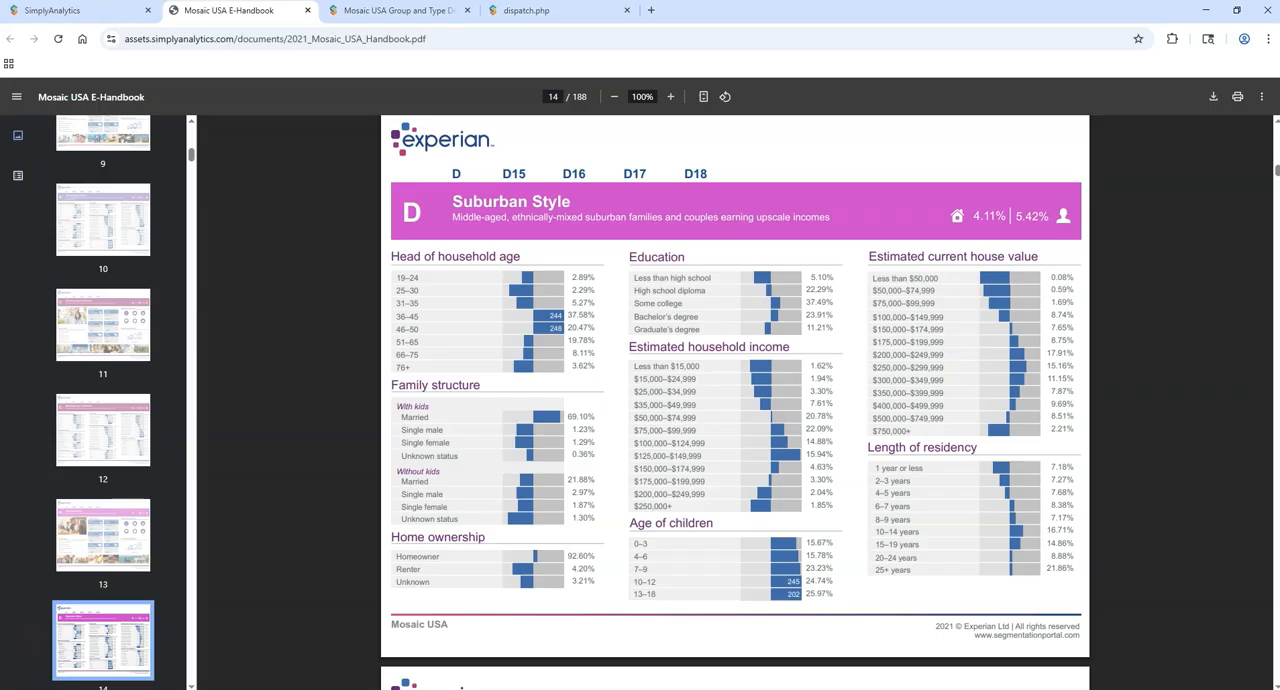
Step: Open the MRI-Simmons MOSAIC Icon Key from the Data Documentation and read pages 1 to 5 on navigation, ConsumerView and panel icons
left_click(52, 10)
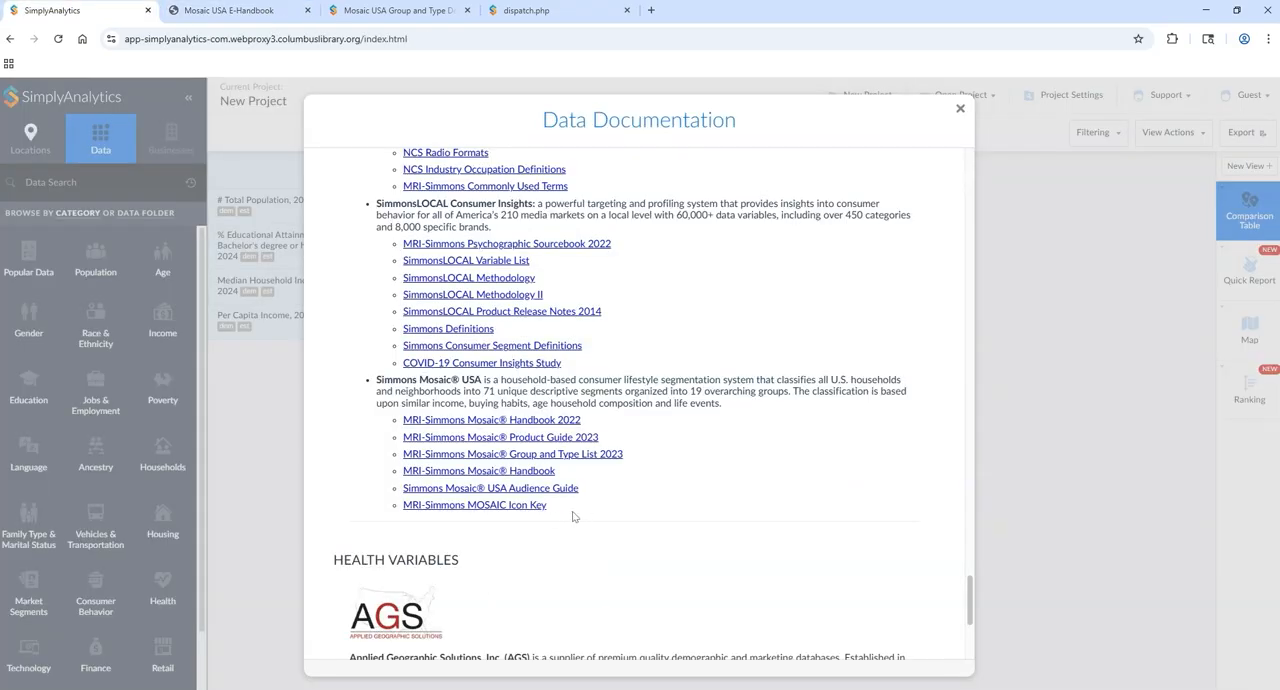
left_click(500, 505)
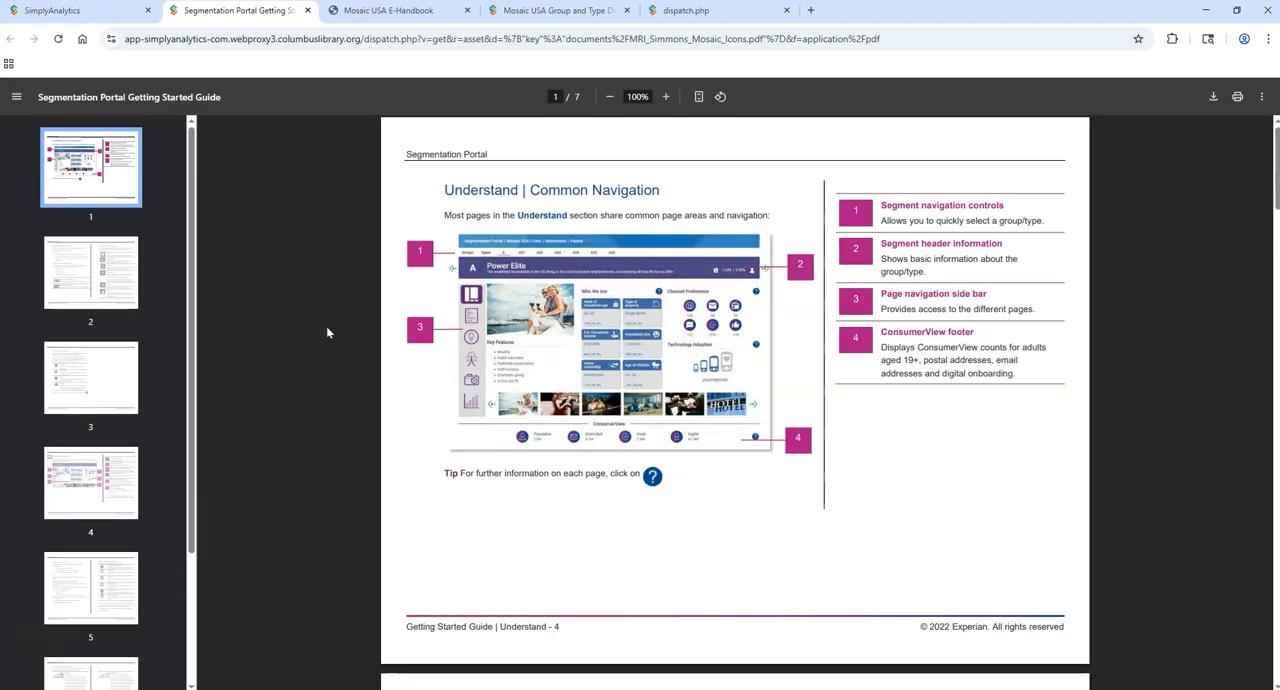
left_click(112, 278)
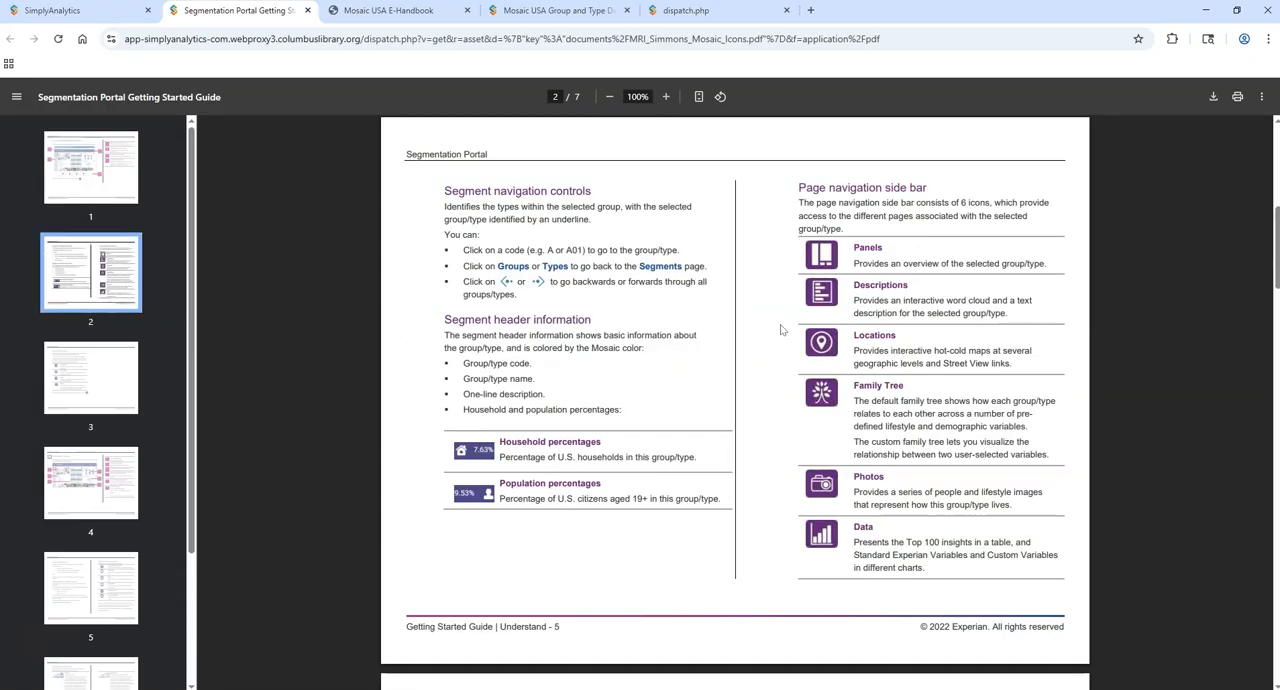
left_click(89, 380)
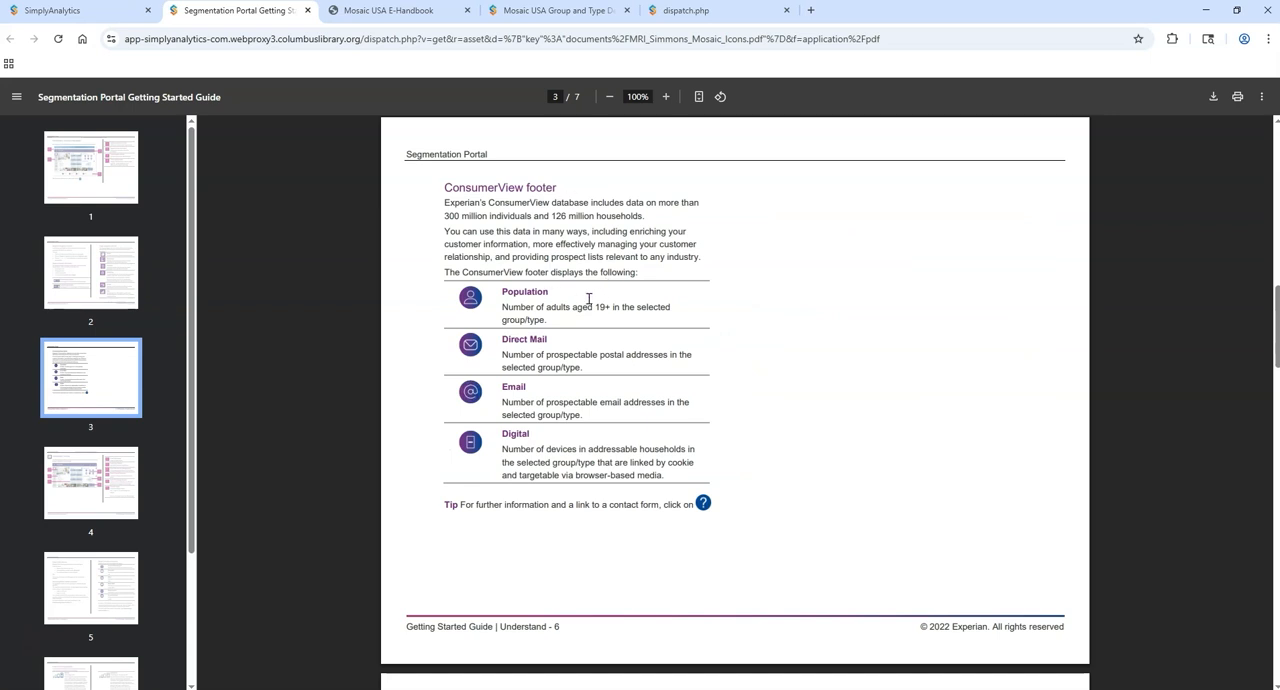
left_click(88, 484)
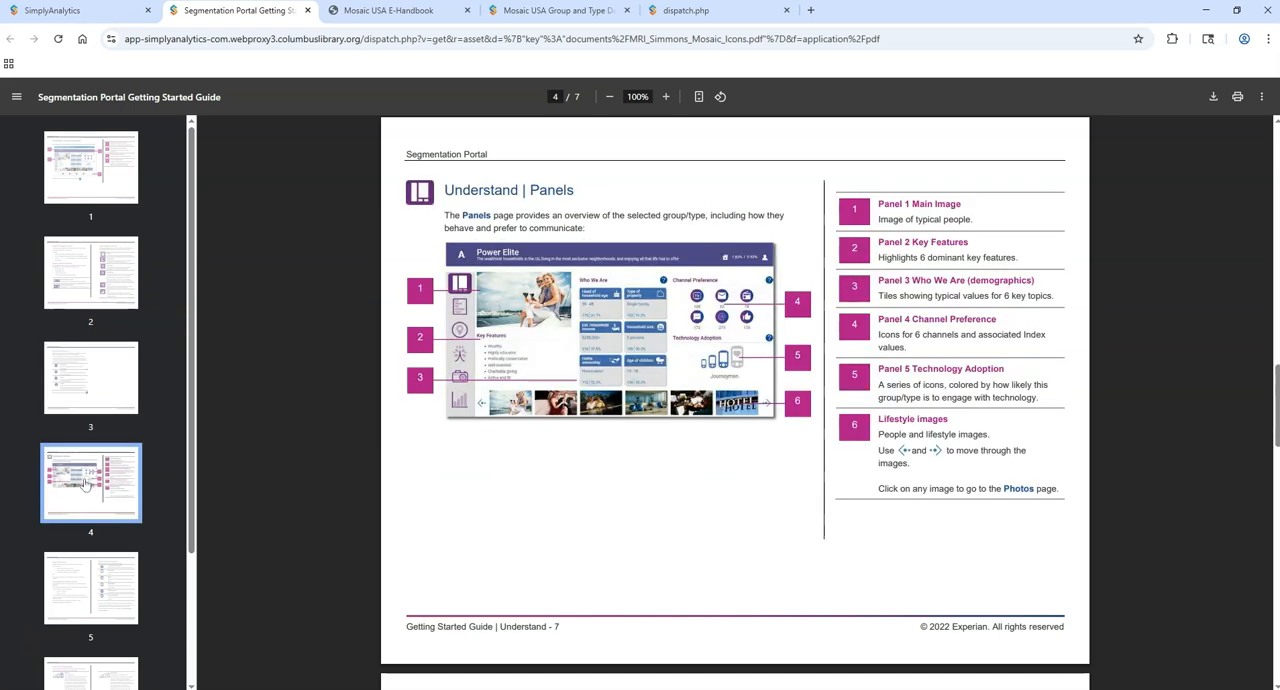
left_click(98, 588)
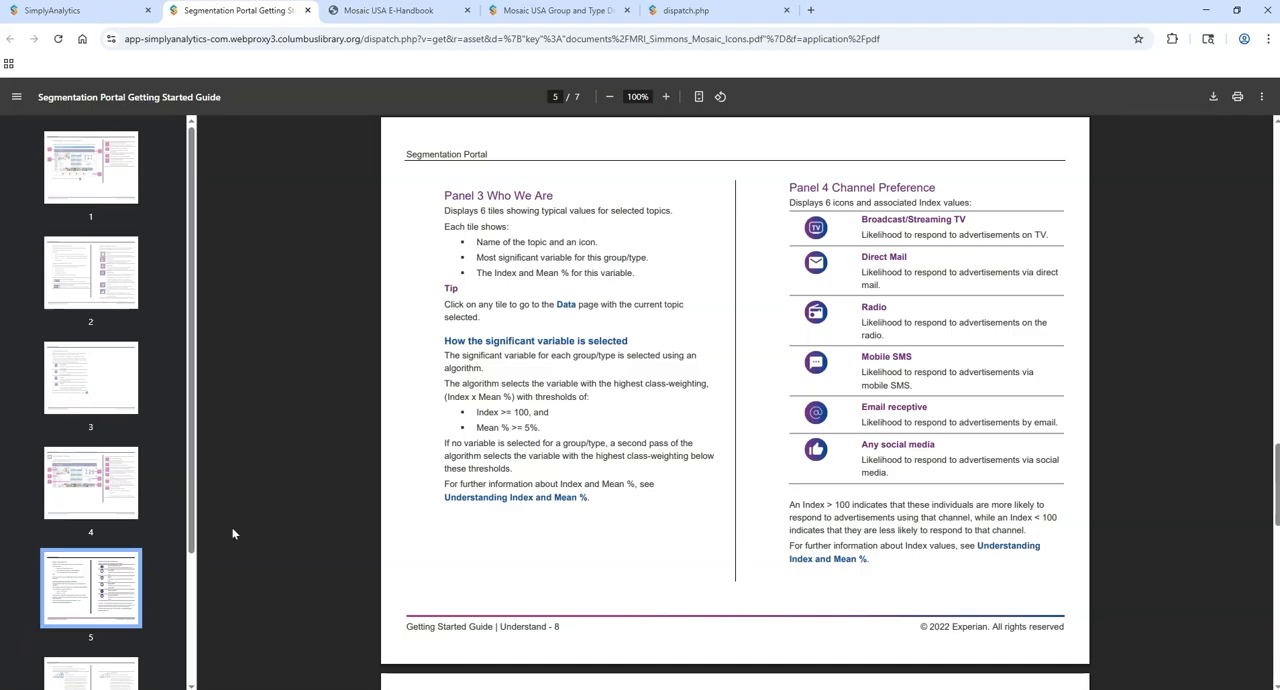
scroll(94, 562, "down", 1)
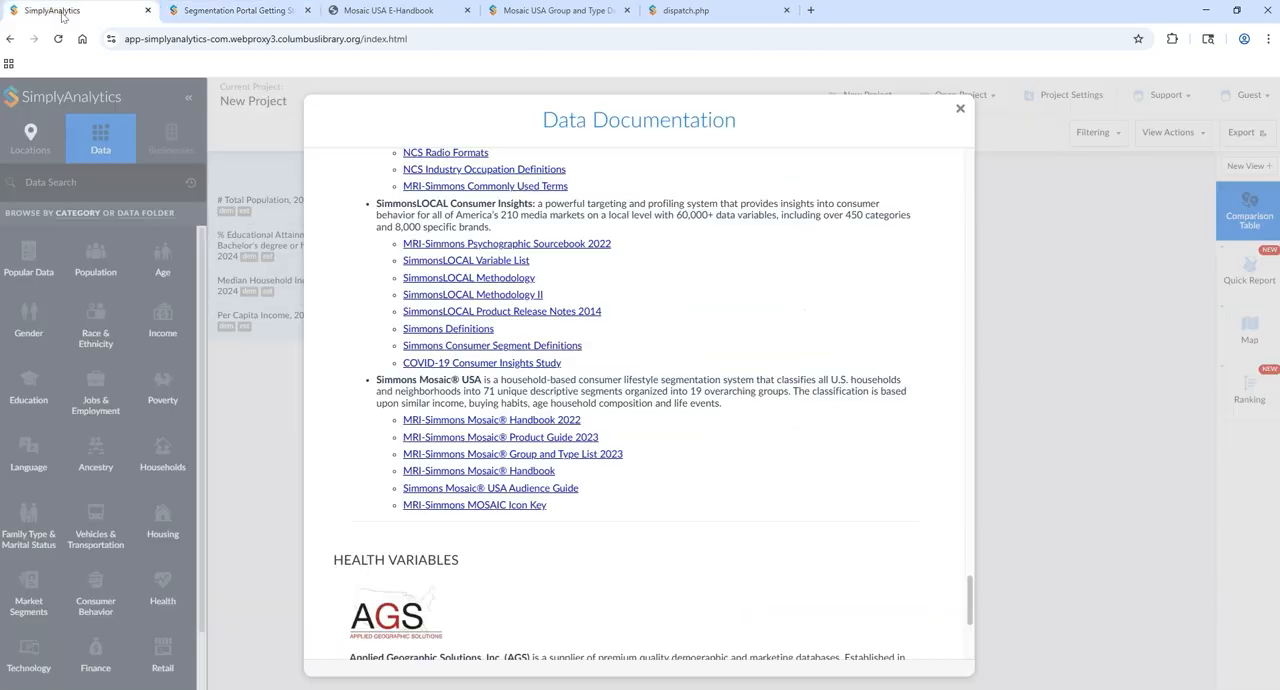
Step: Return to the SimplyAnalytics project, close the Data Documentation and filter the Market Segments data variables to Mosaic
left_click(55, 11)
left_click(960, 108)
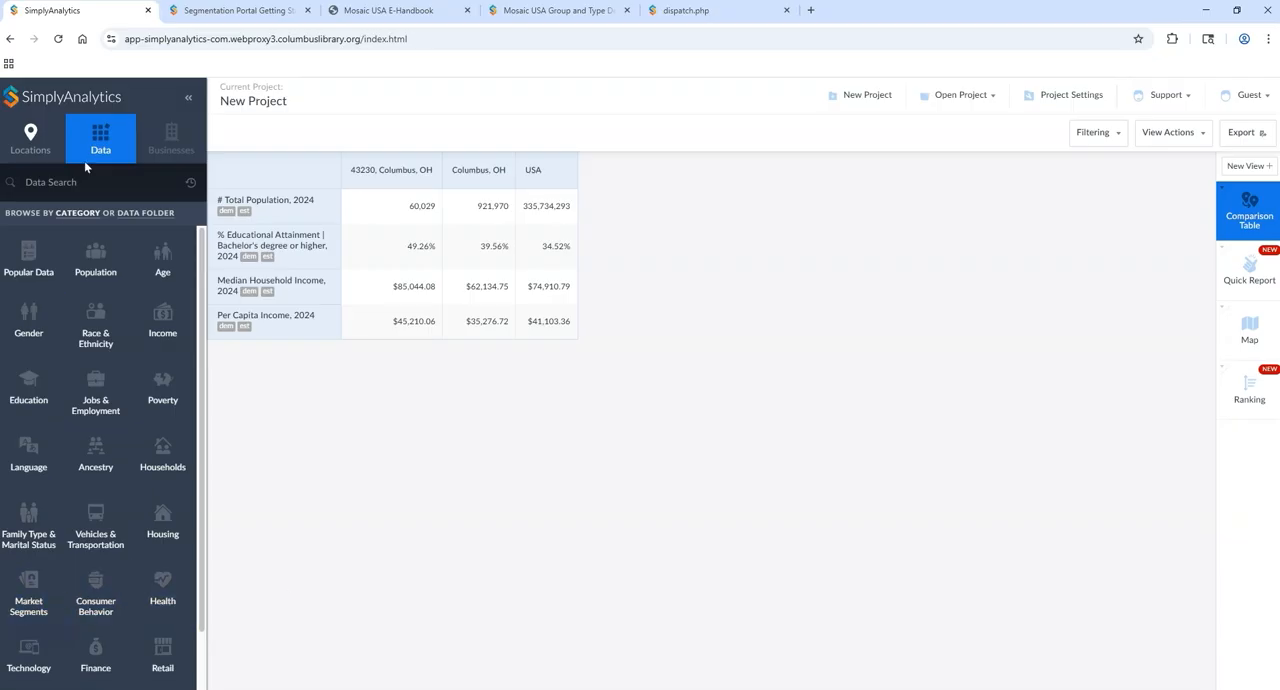
left_click(28, 594)
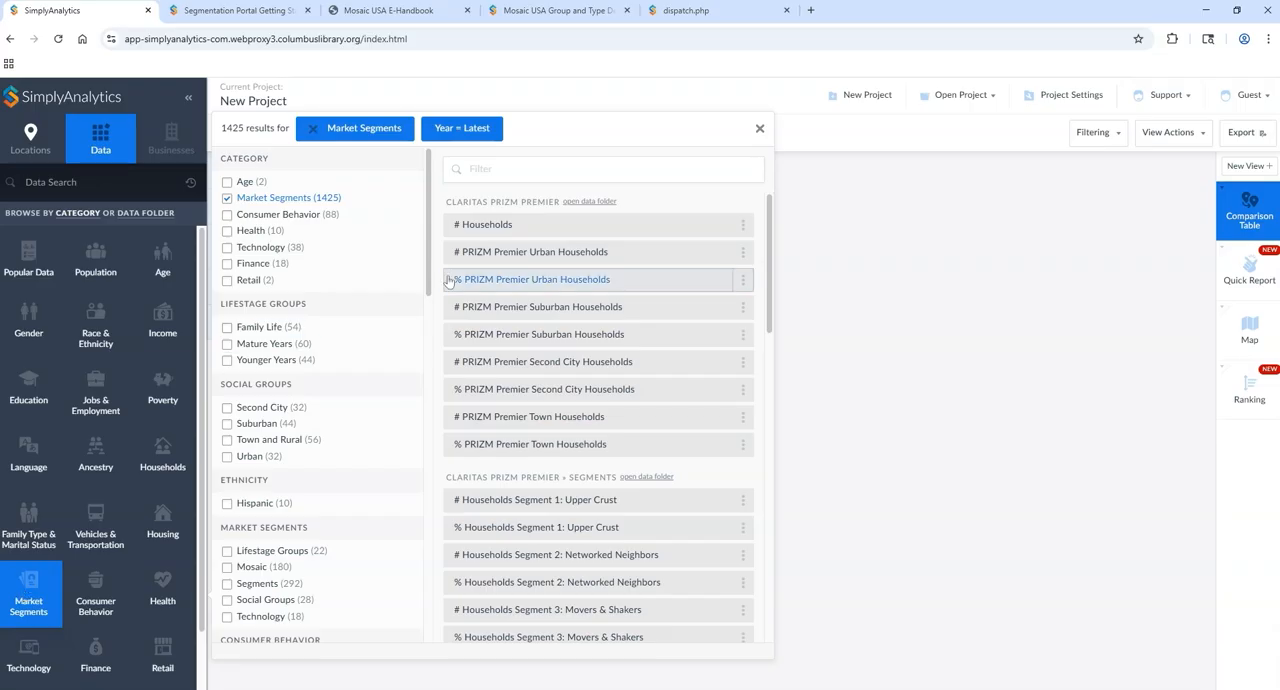
left_click_drag(429, 216, 427, 245)
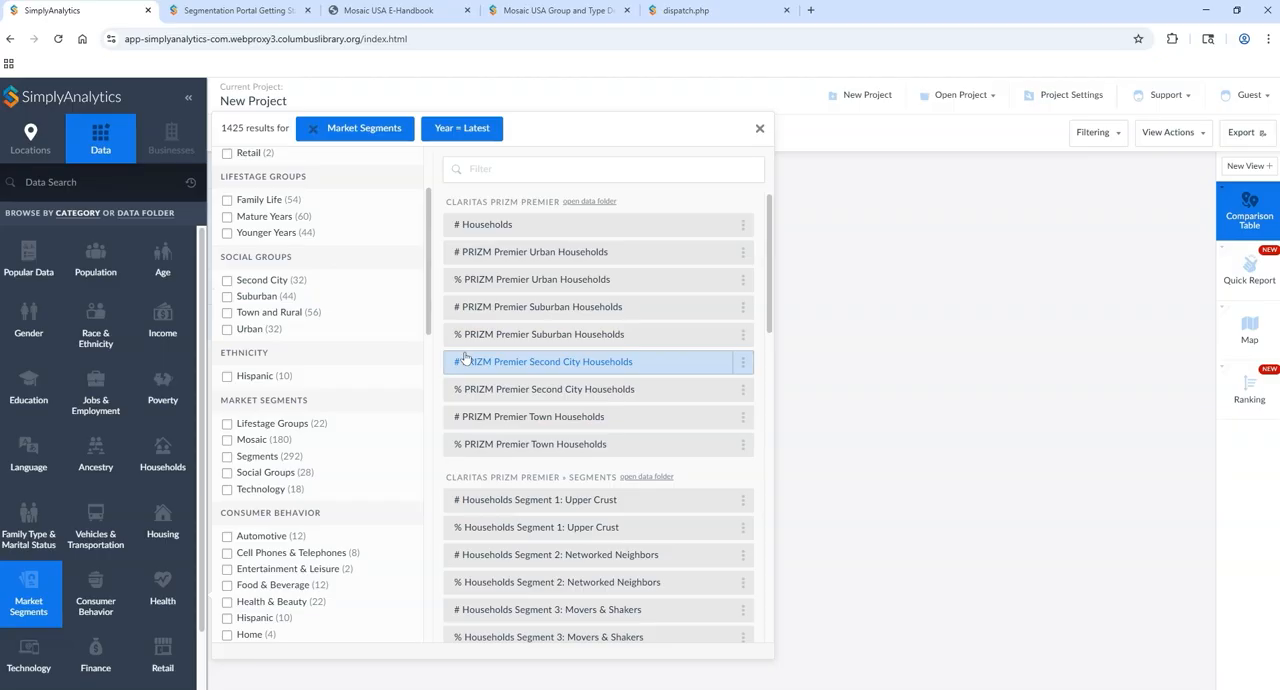
left_click_drag(431, 308, 432, 338)
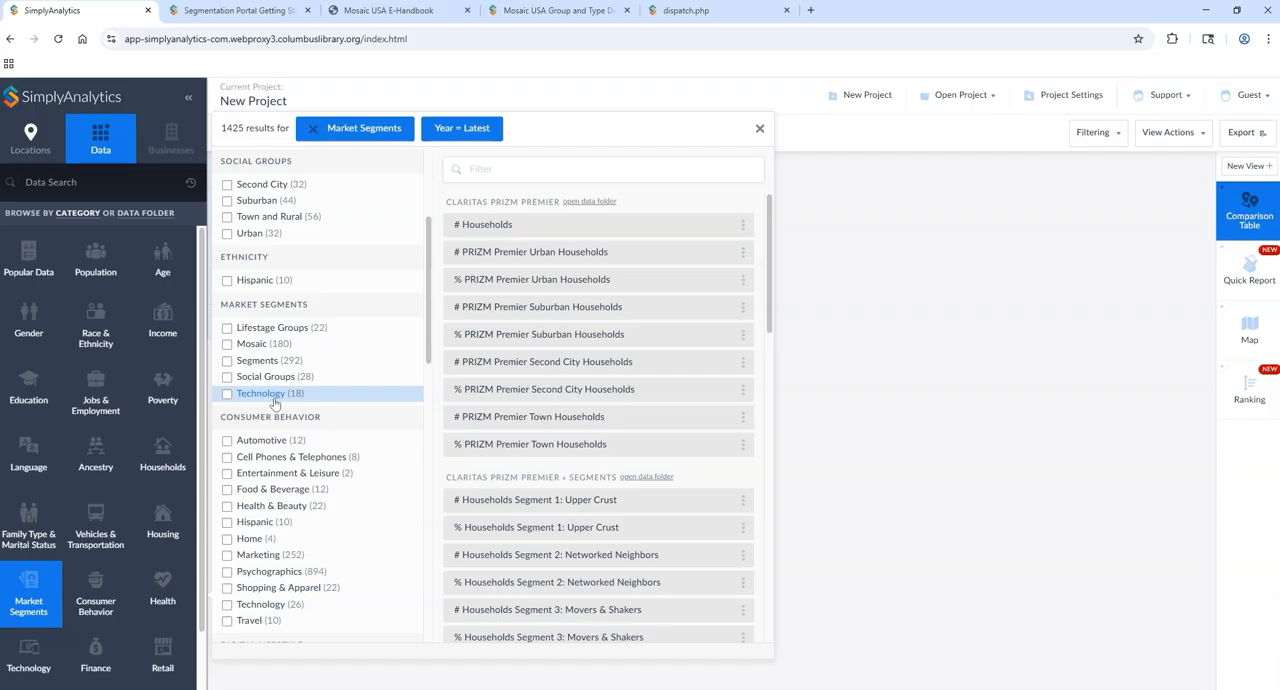
left_click(260, 347)
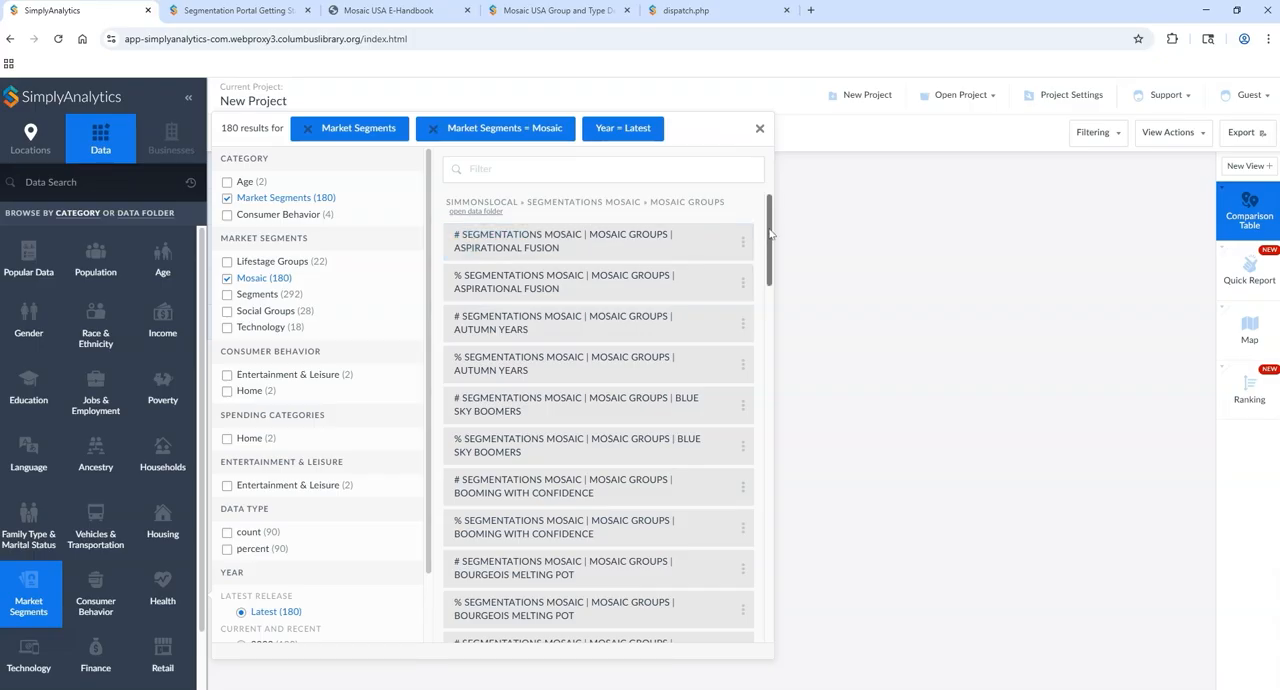
Step: Browse the Mosaic group and segment variables, view the Aspirational Fusion count variable's metadata, and check its first data sheet
left_click_drag(770, 233, 770, 290)
scroll(766, 440, "down", 6)
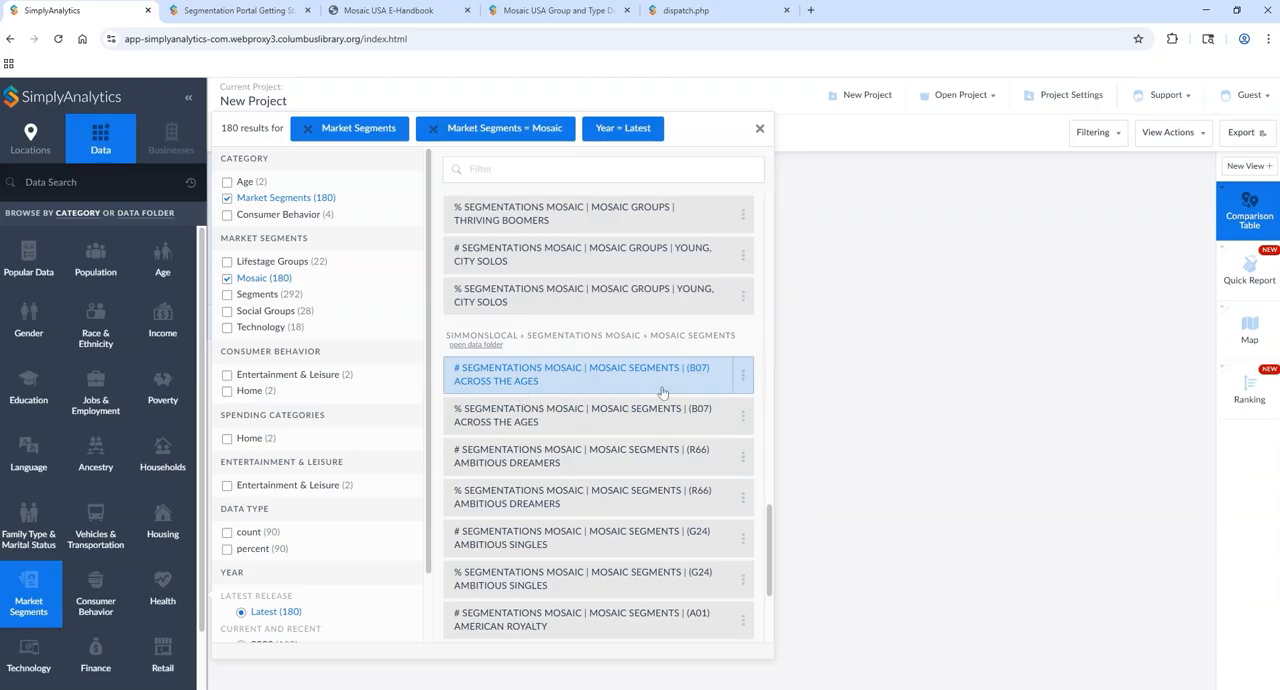
left_click_drag(769, 524, 787, 213)
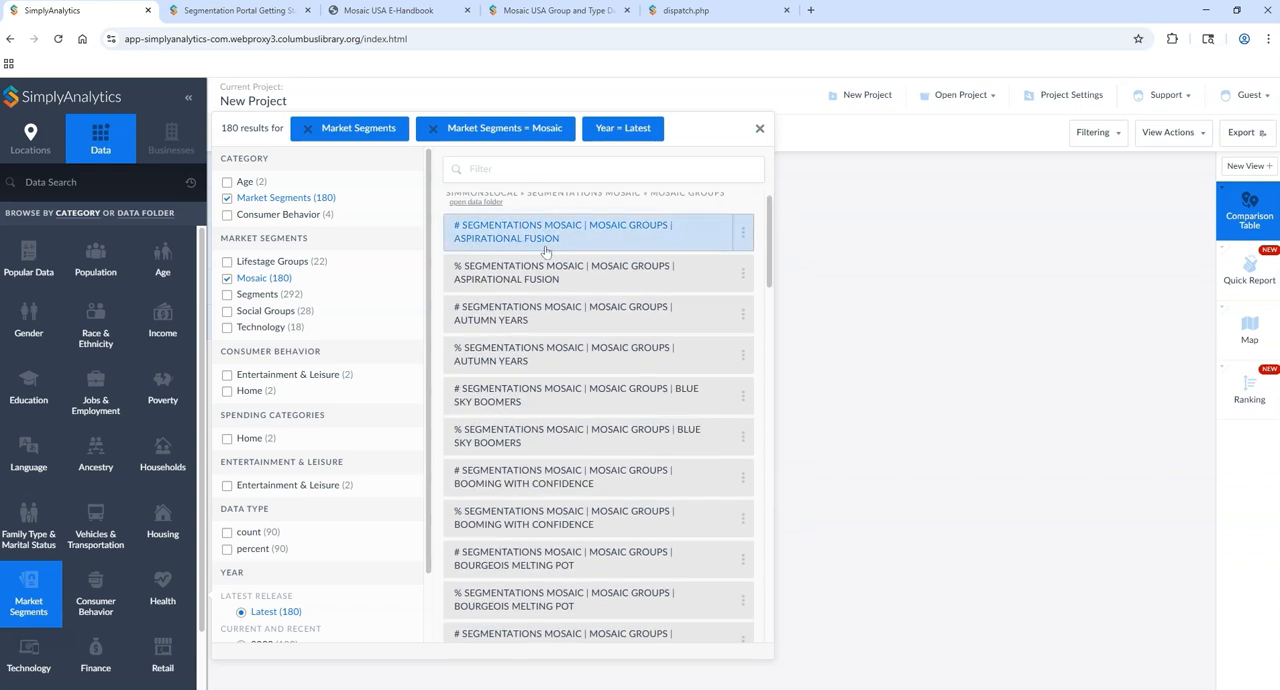
left_click(743, 233)
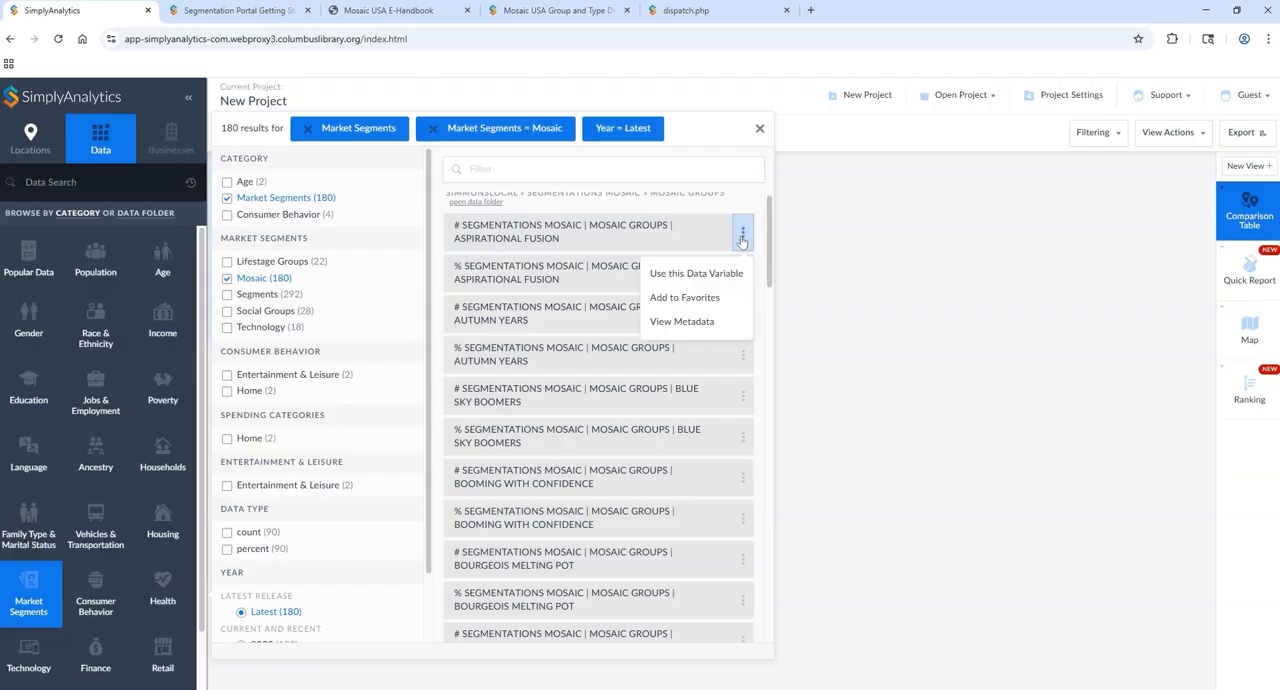
left_click(704, 322)
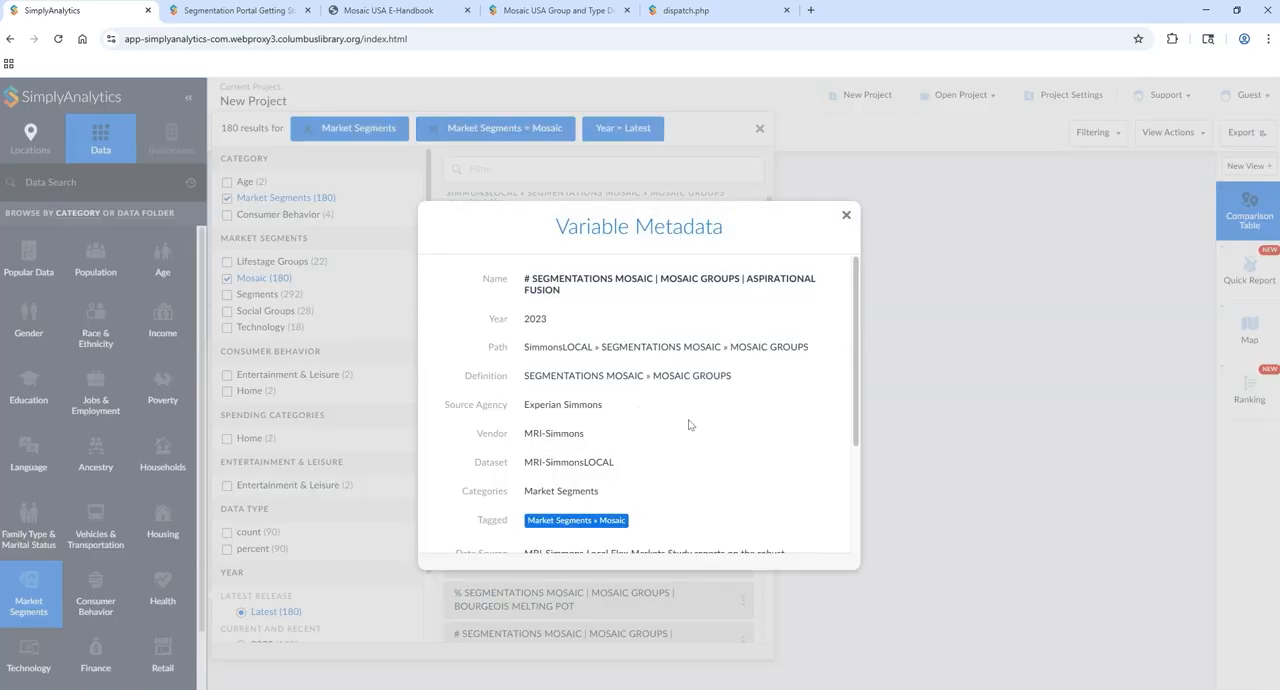
scroll(690, 424, "down", 3)
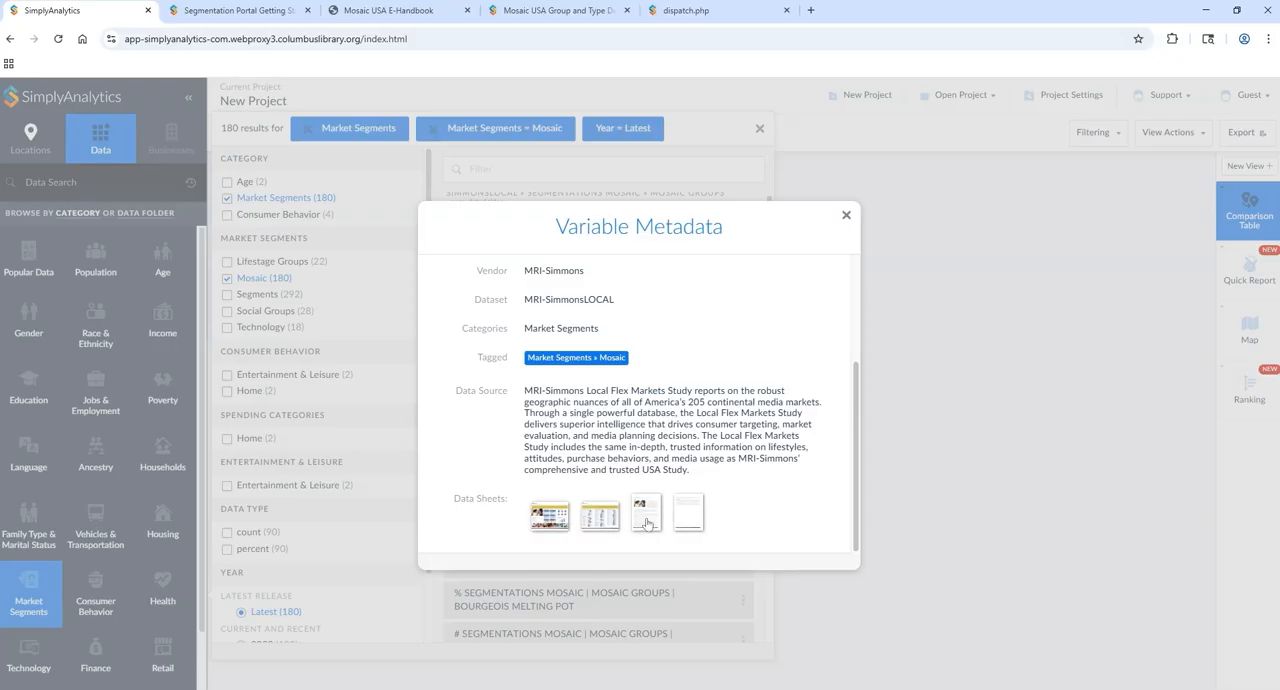
left_click(538, 518)
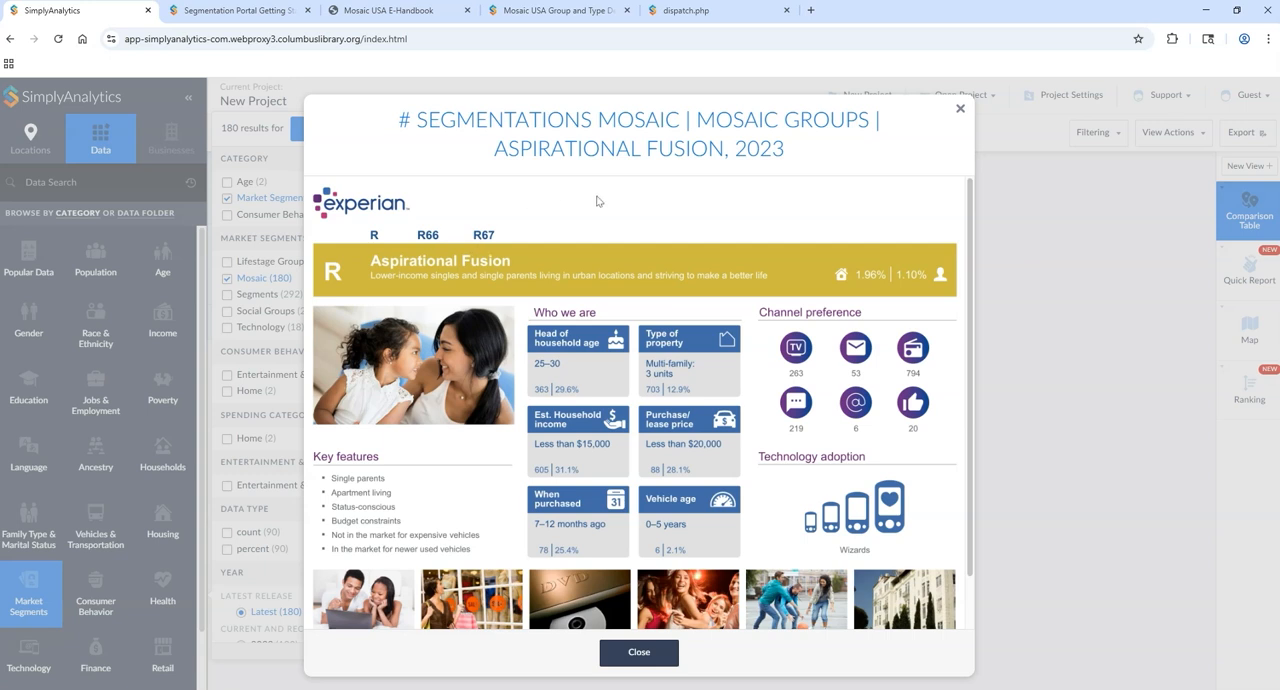
left_click(961, 111)
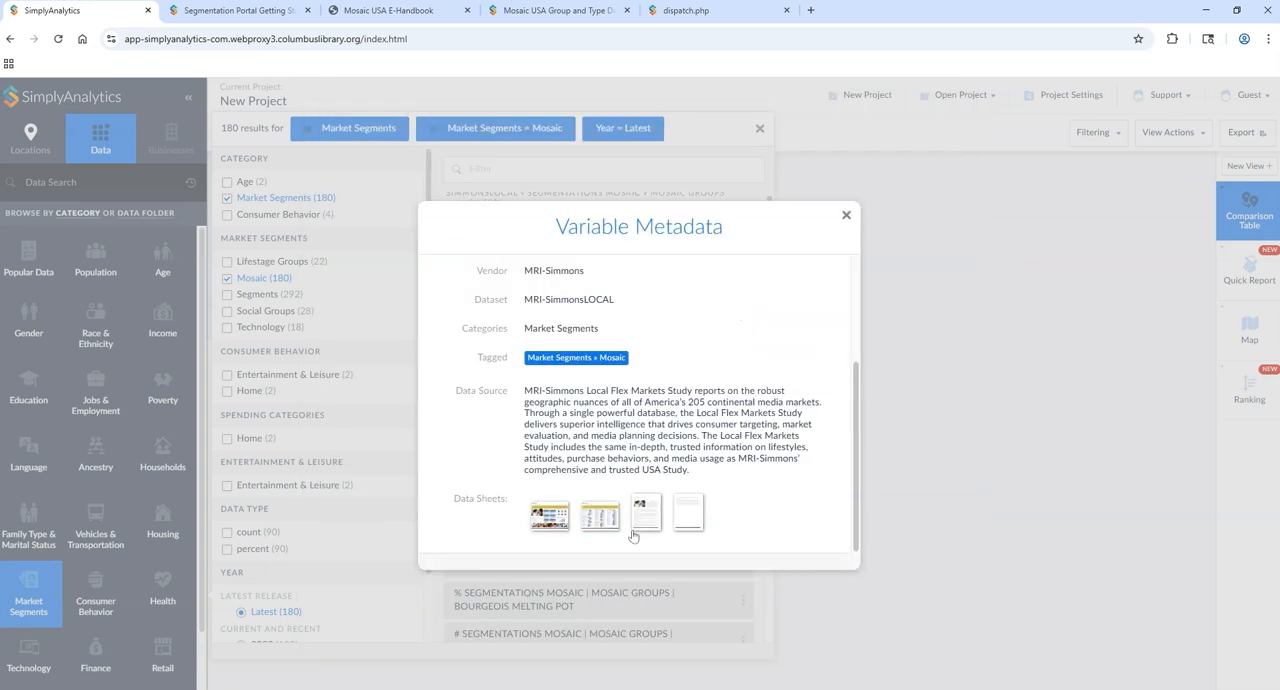
Step: View the second and third data sheets of the Aspirational Fusion count variable, and close its metadata
left_click(600, 529)
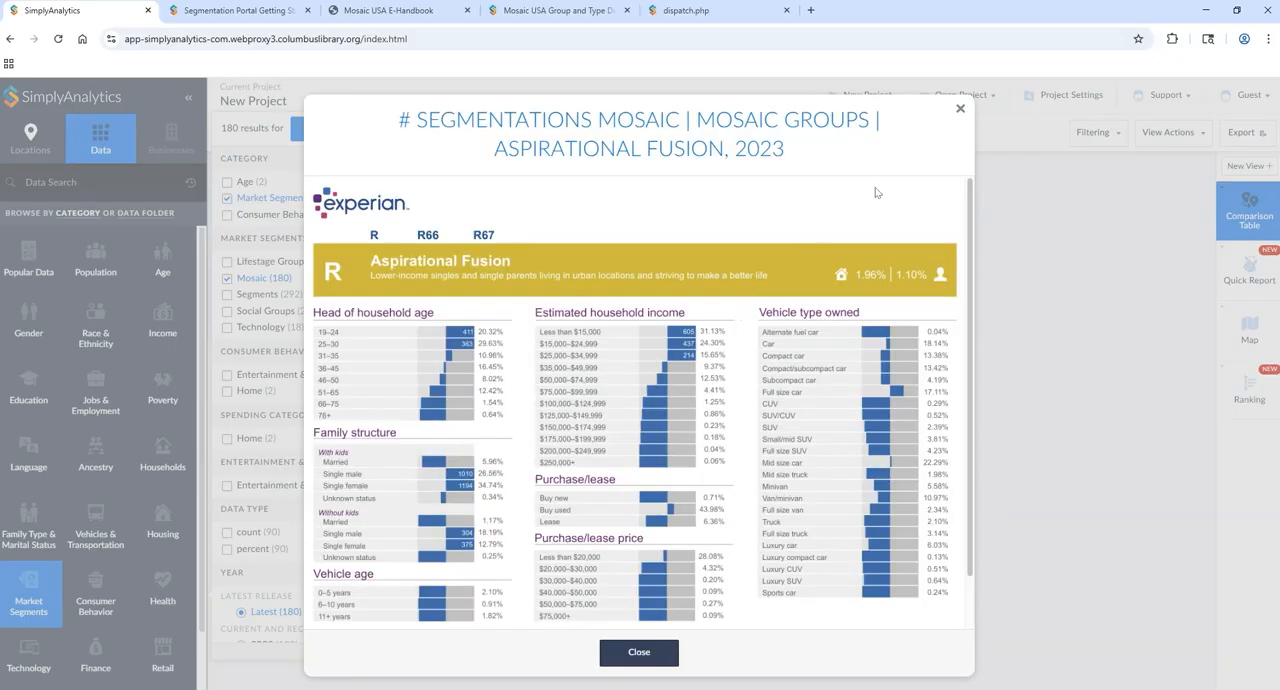
left_click(961, 111)
left_click(638, 526)
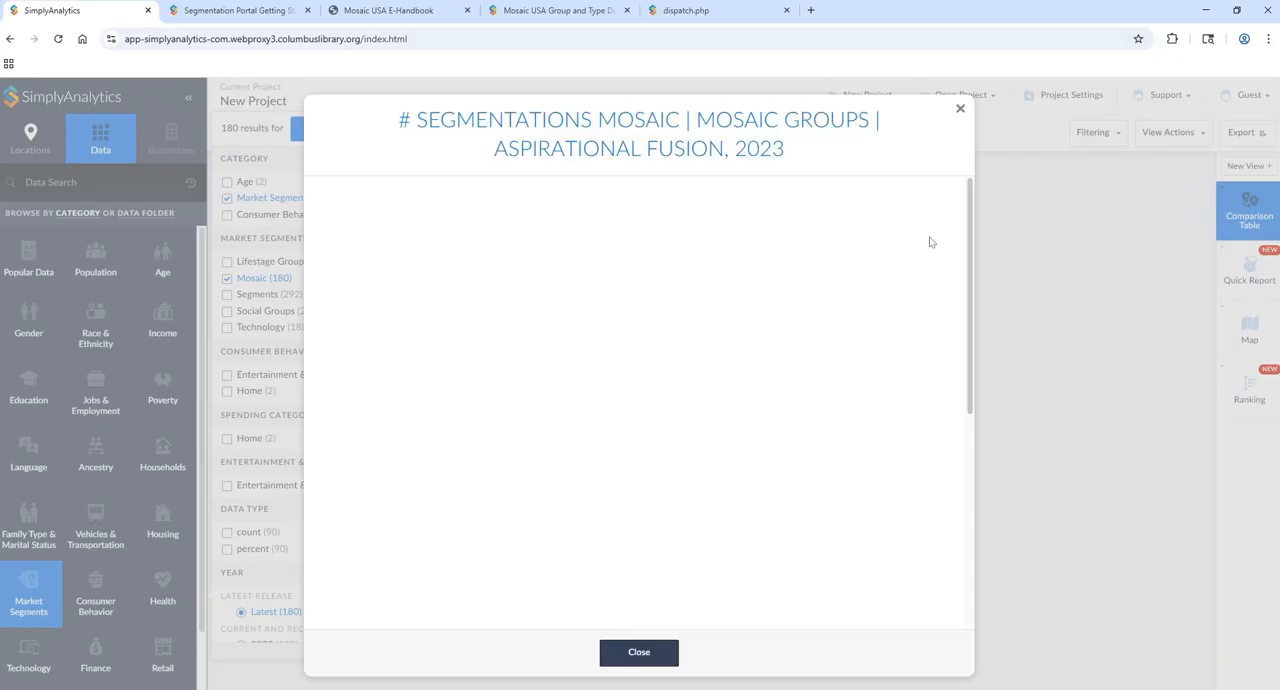
left_click(961, 111)
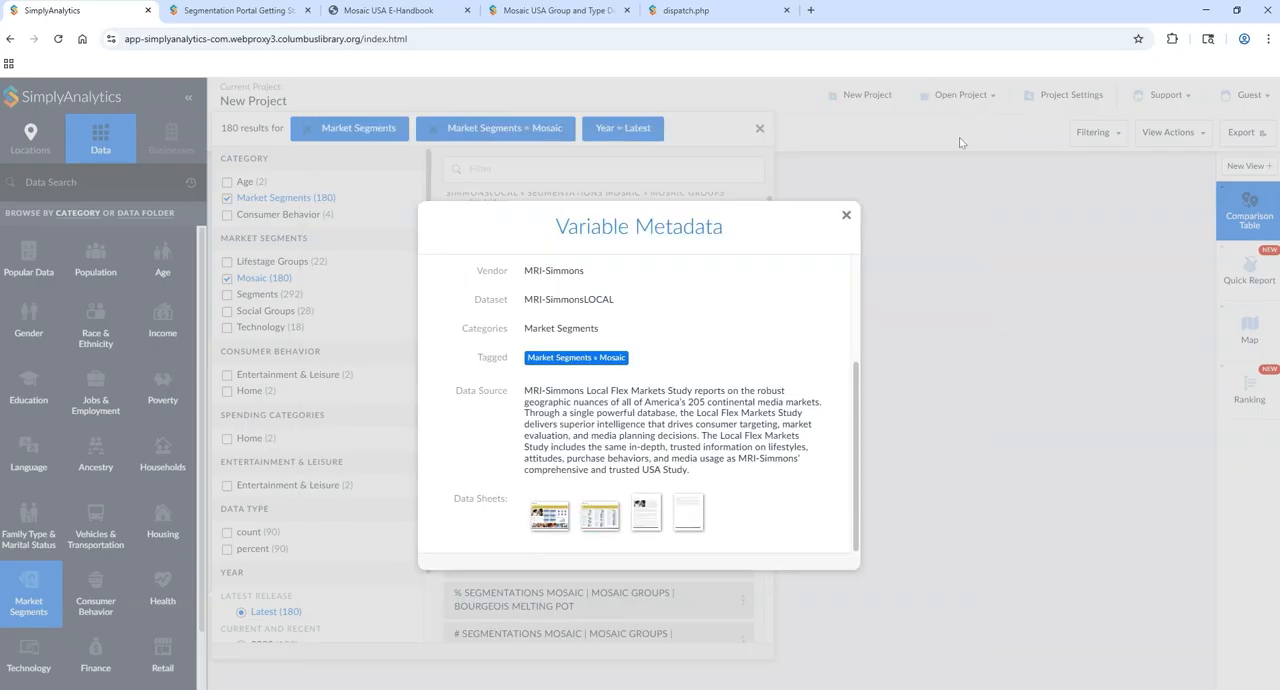
left_click(842, 214)
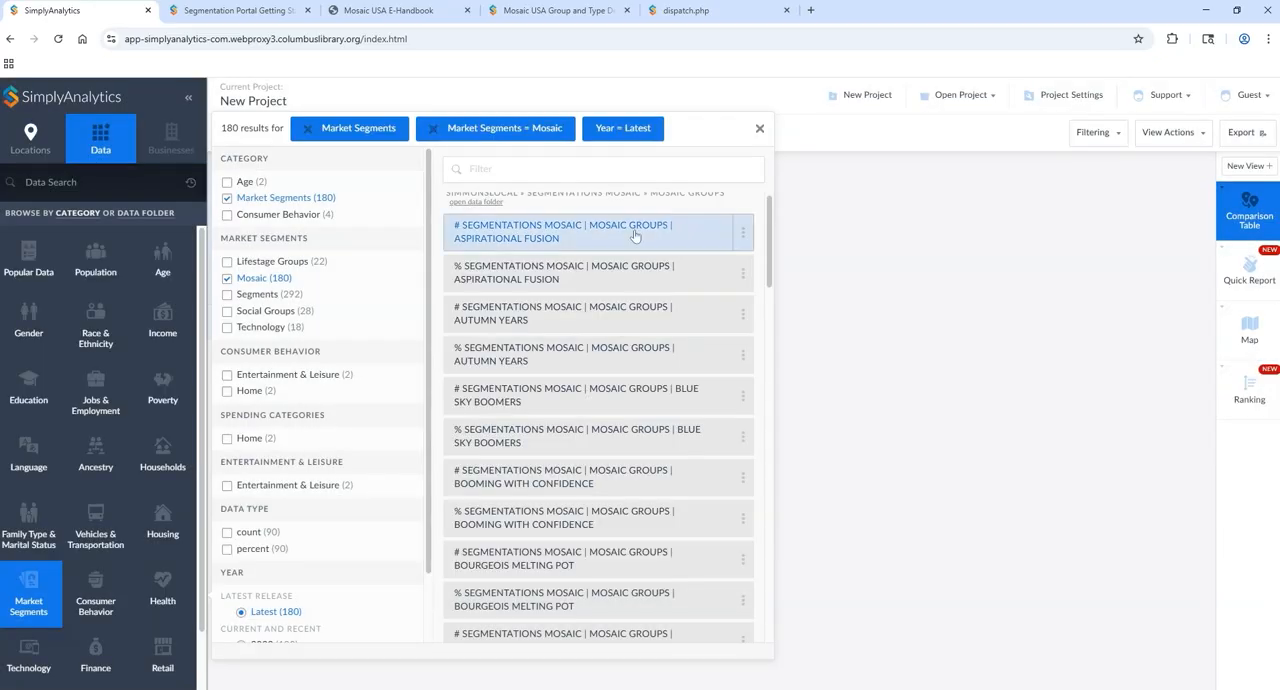
Step: Add the count and percent variables for the Mosaic groups Aspirational Fusion and Autumn Years to the comparison table
left_click(566, 246)
left_click(553, 270)
left_click(547, 314)
left_click(541, 354)
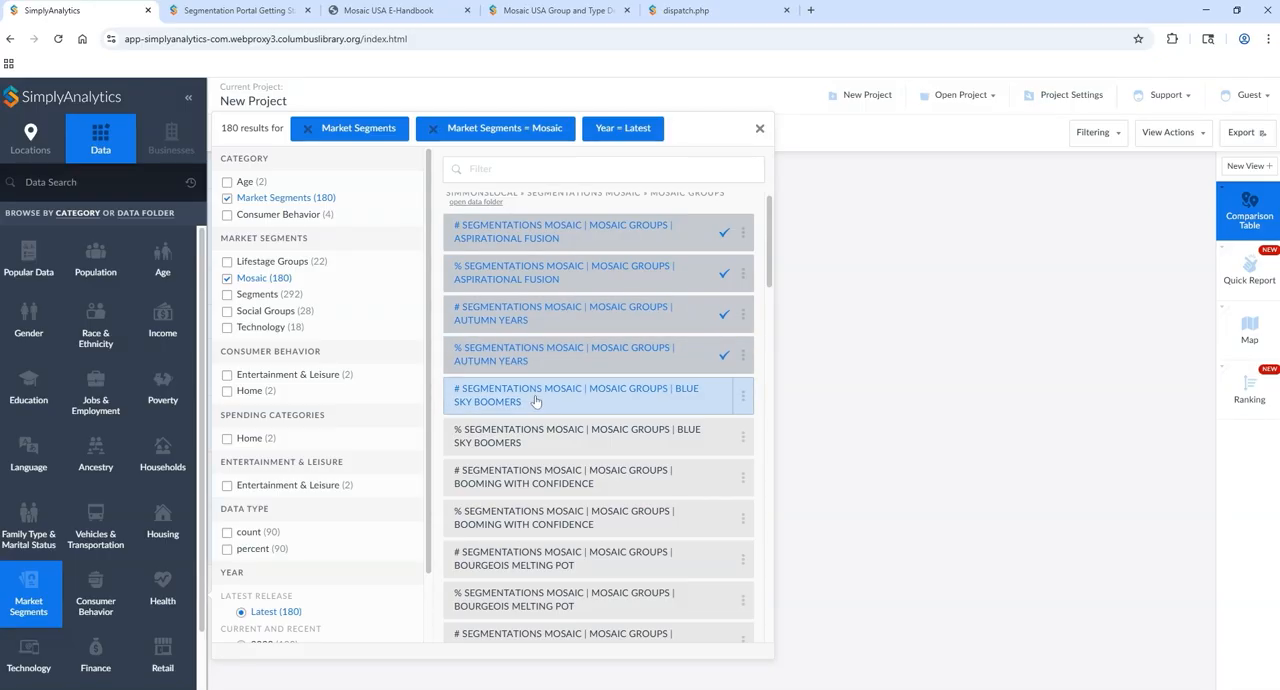
left_click(759, 128)
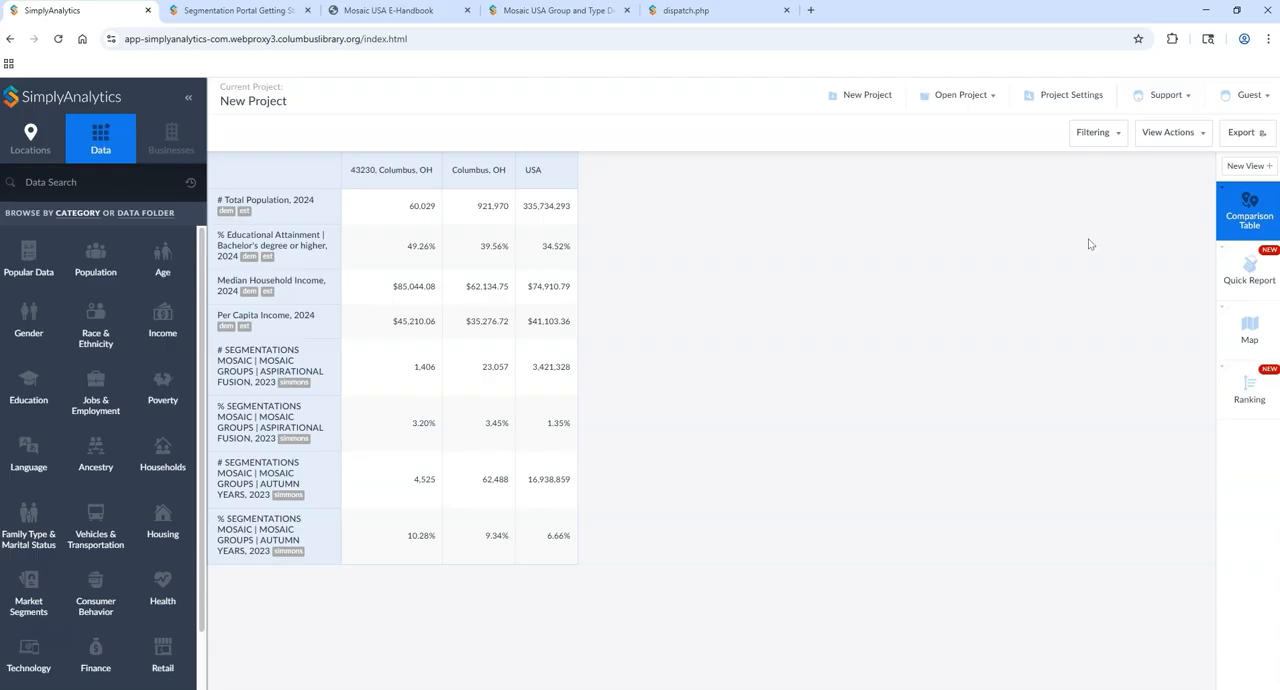
Step: Create a Related Data Table for all three locations based on the Aspirational Fusion count variable
left_click(1239, 172)
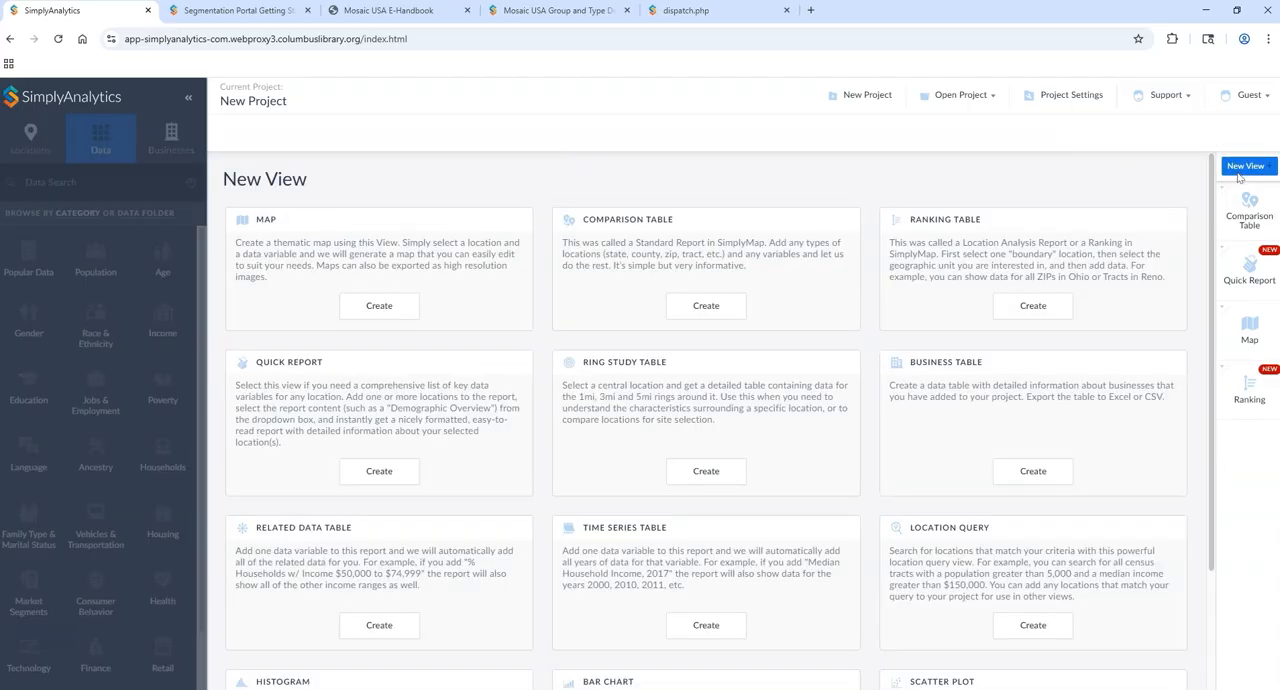
left_click(372, 633)
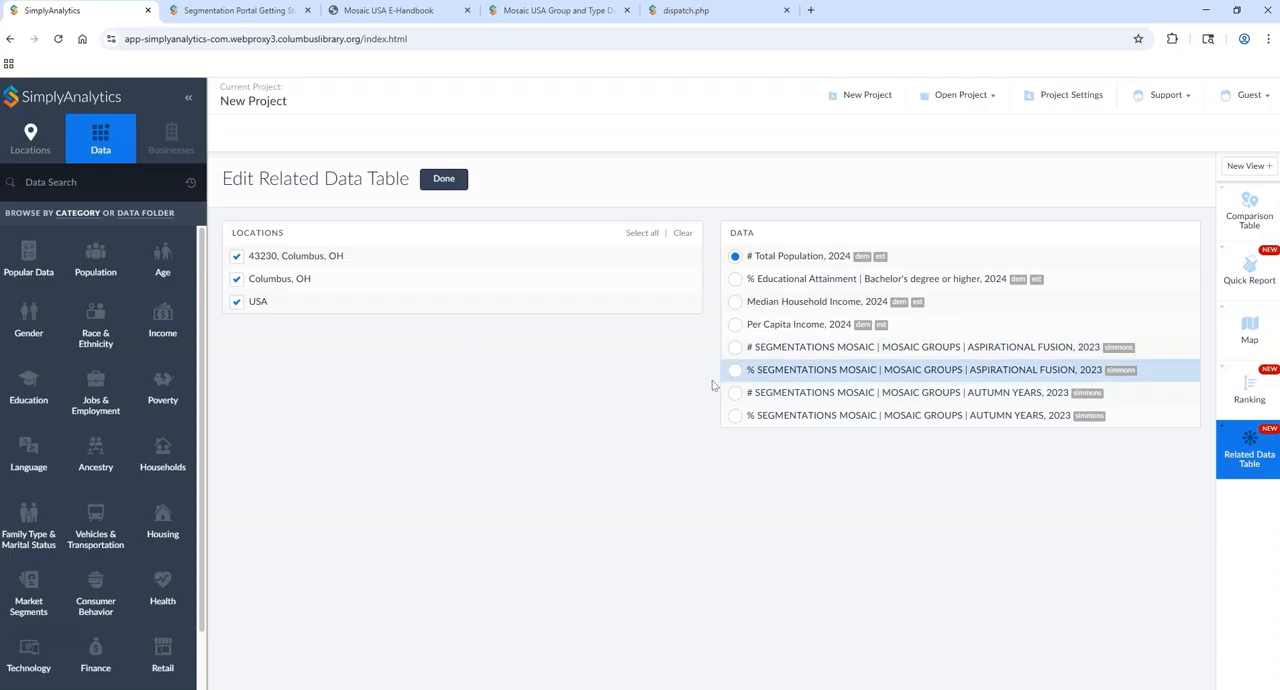
left_click(796, 352)
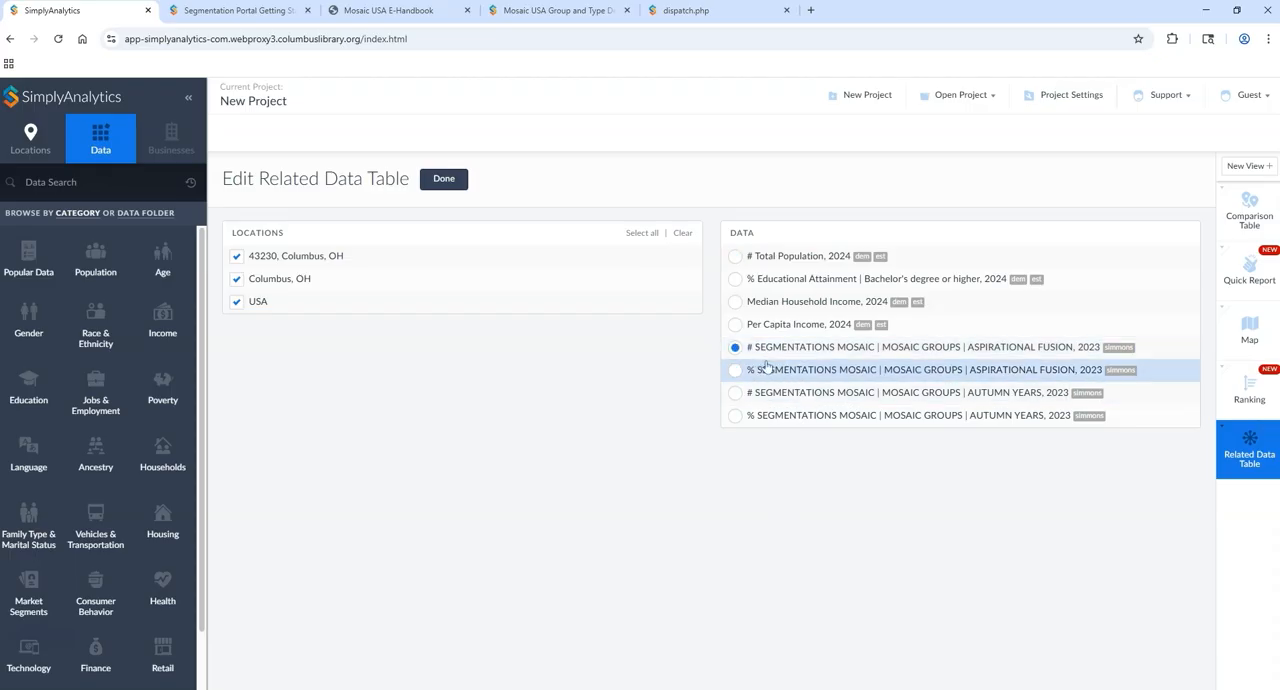
left_click(736, 373)
left_click(734, 356)
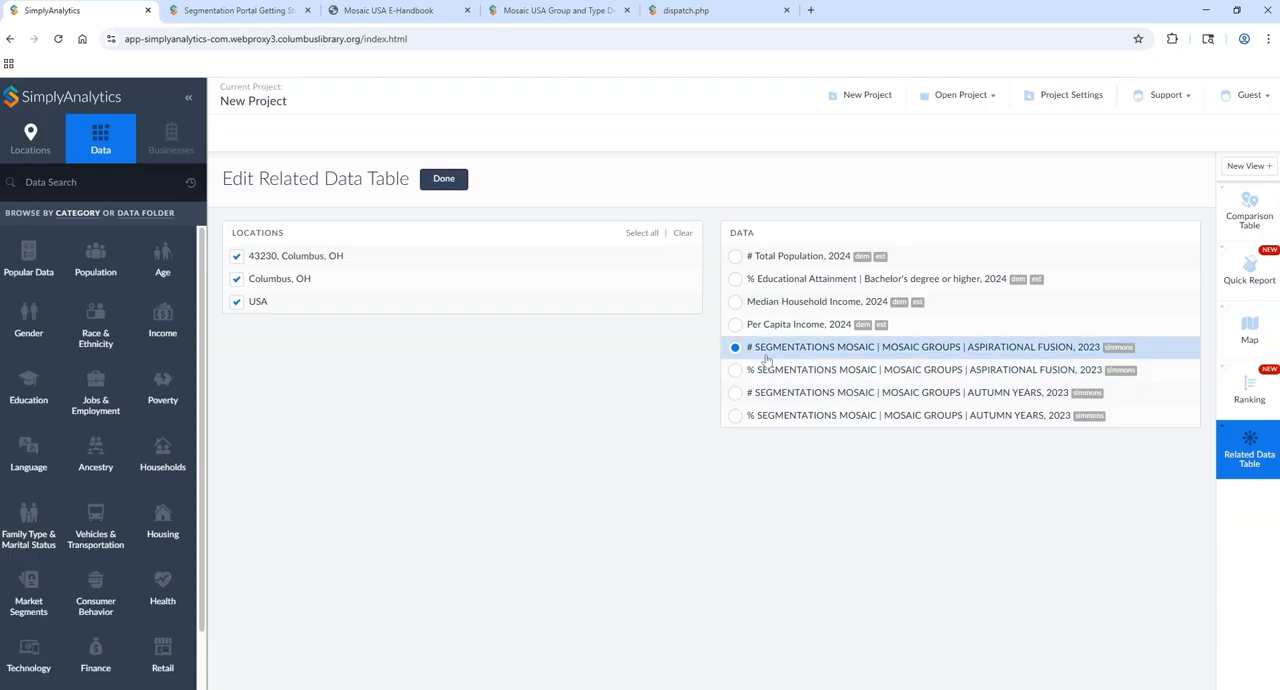
left_click(443, 178)
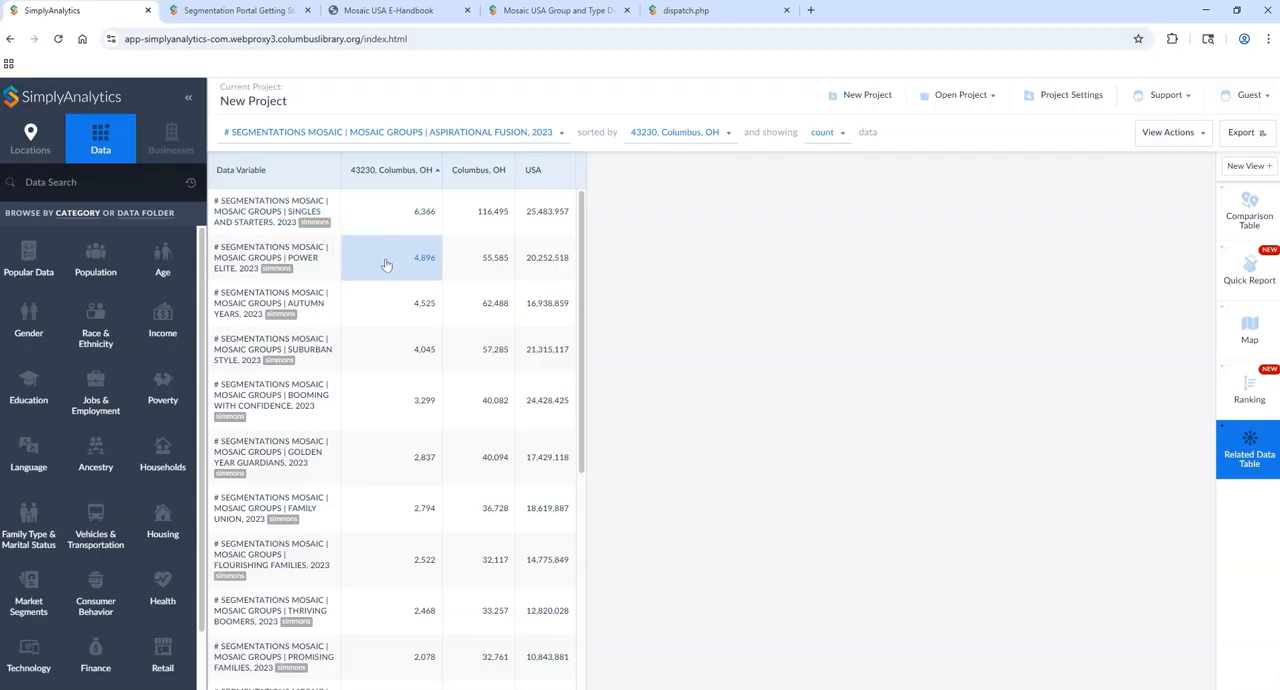
Step: Open the metadata of the Singles and Starters variable in the table, read its first data sheet, and close both
left_click(255, 209)
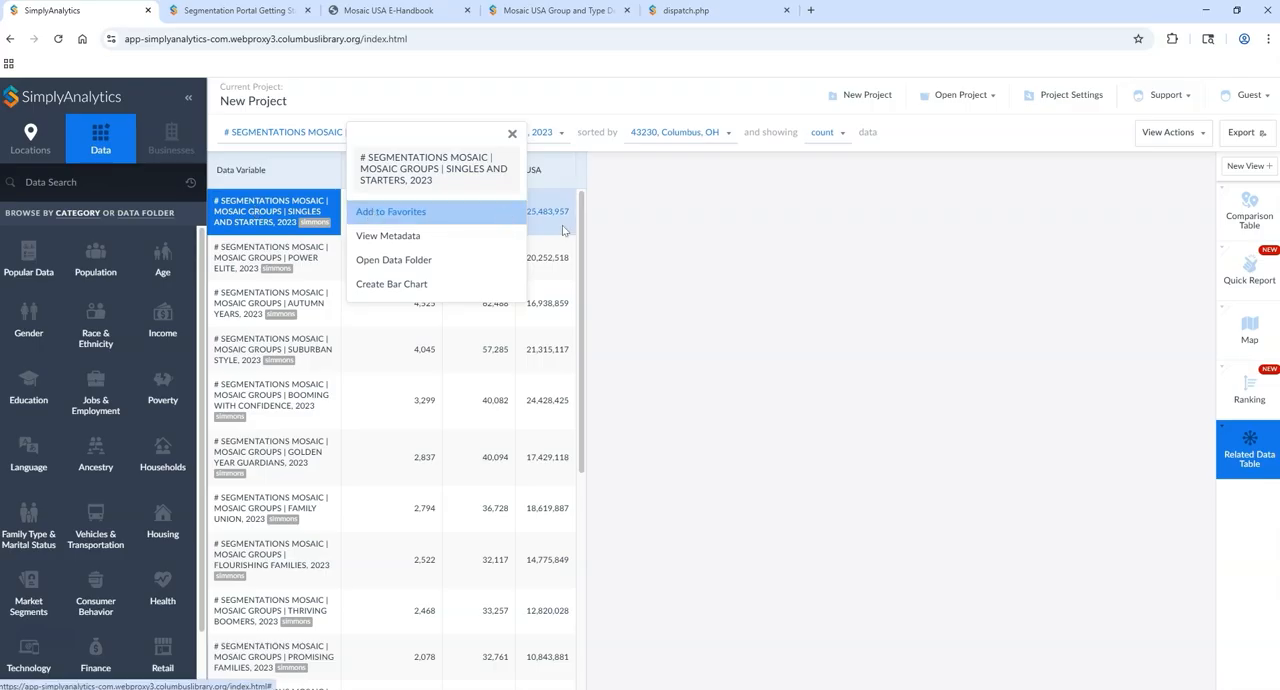
scroll(417, 207, "down", 1)
scroll(417, 207, "up", 1)
left_click(303, 222)
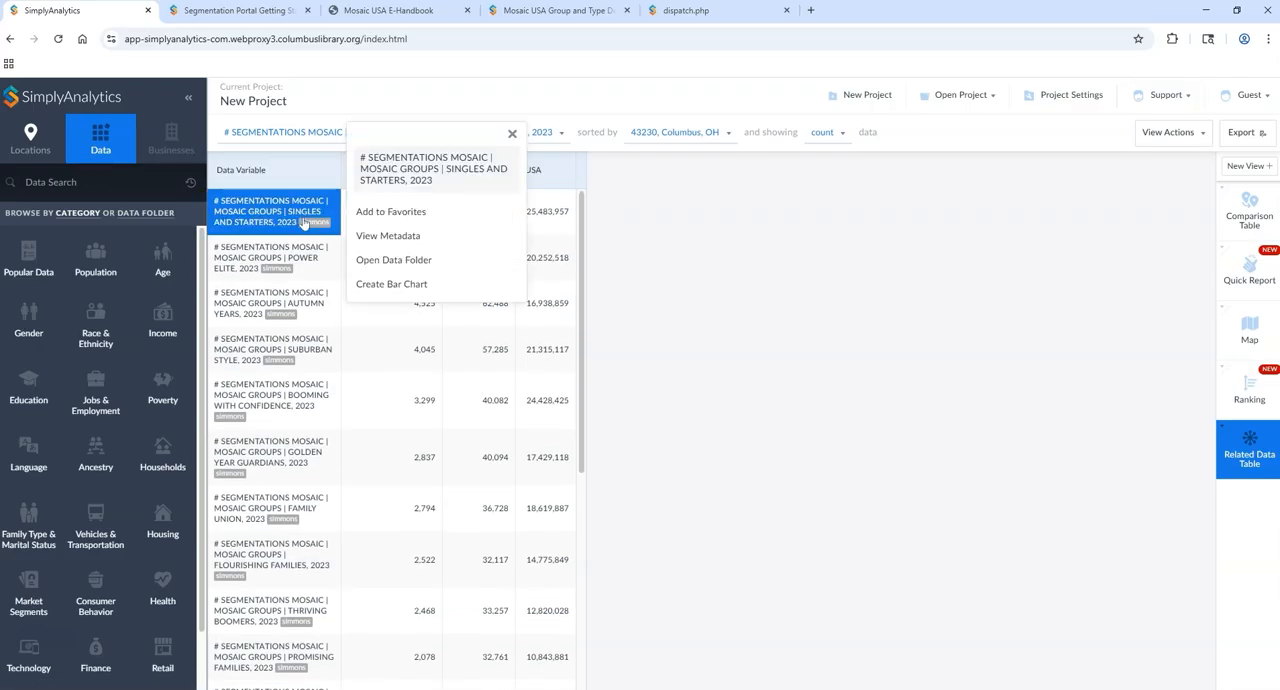
left_click(374, 238)
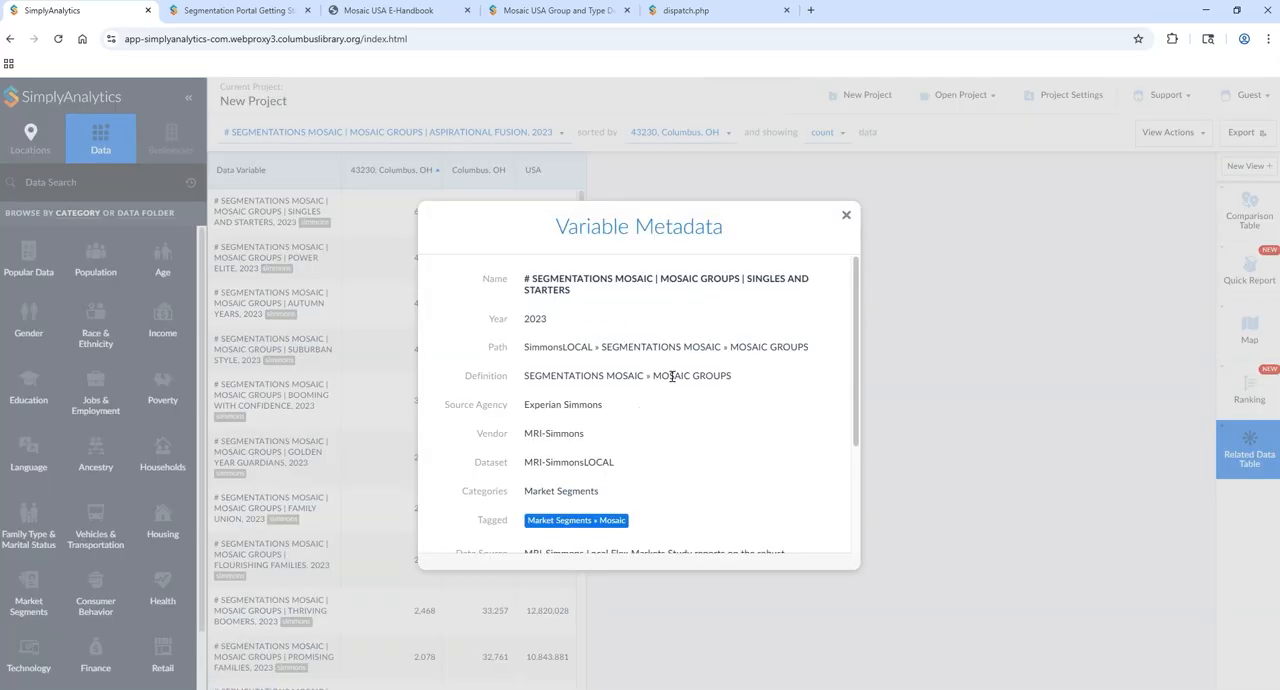
scroll(697, 383, "down", 1)
scroll(697, 383, "down", 1)
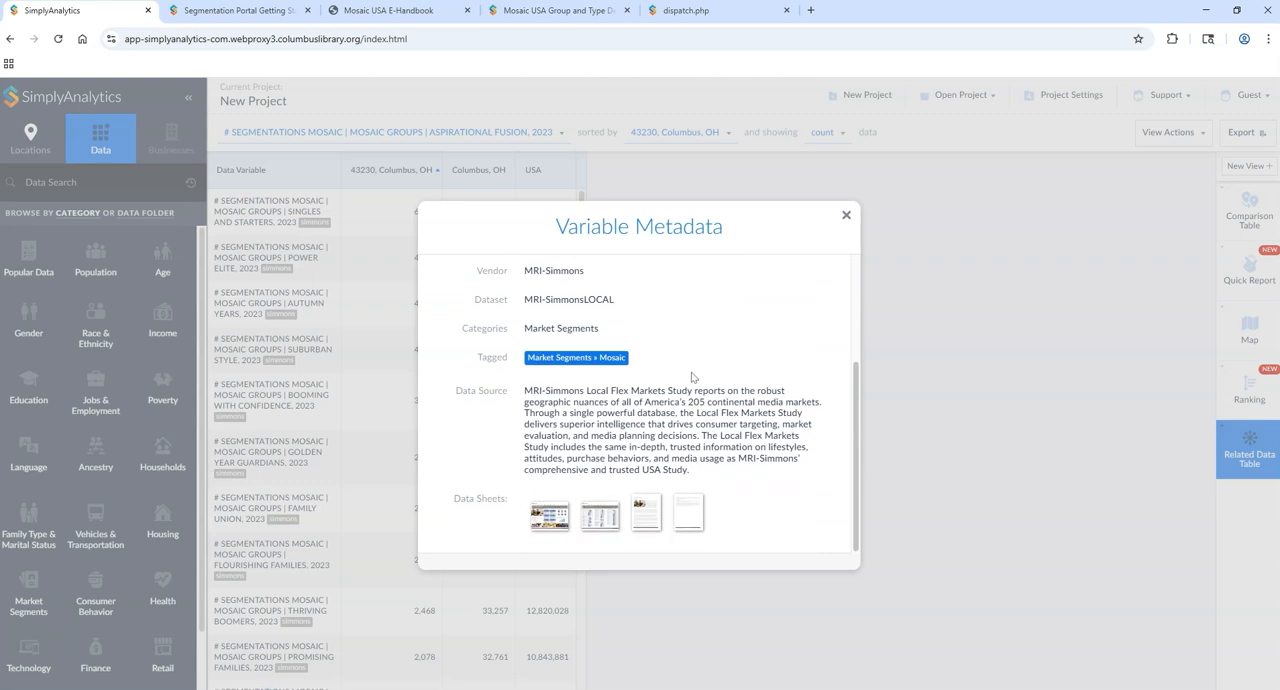
left_click(556, 520)
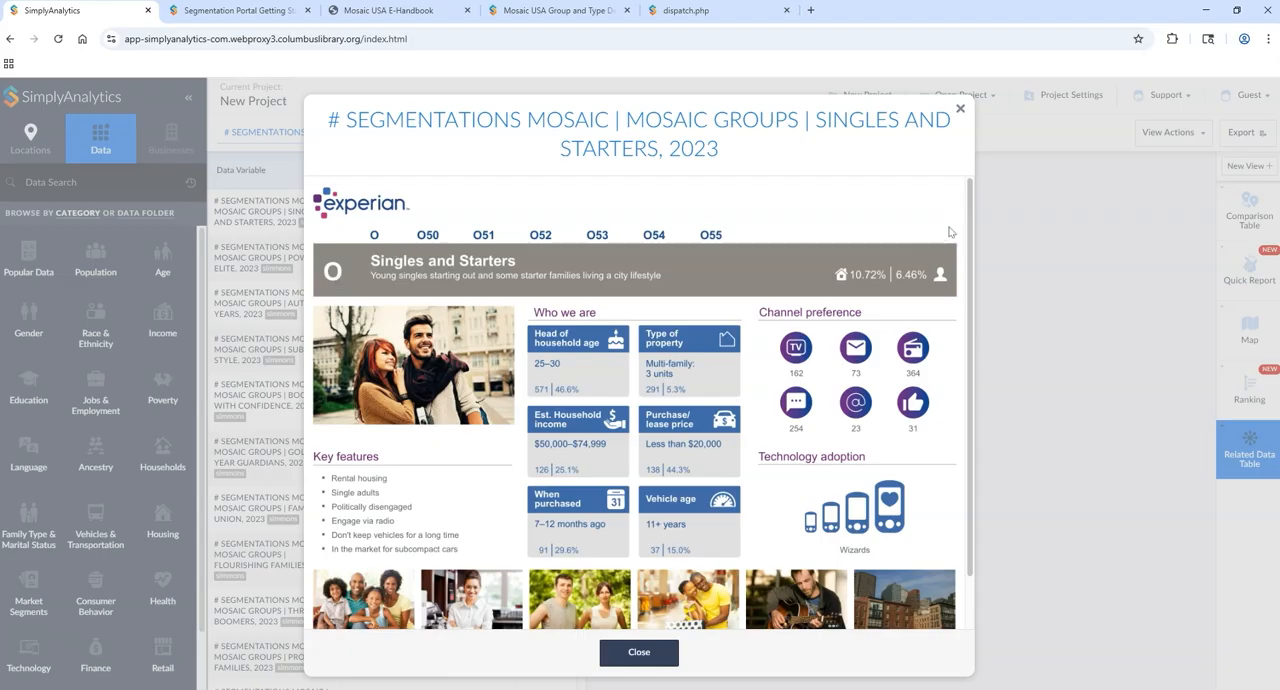
scroll(960, 300, "down", 1)
scroll(965, 260, "up", 1)
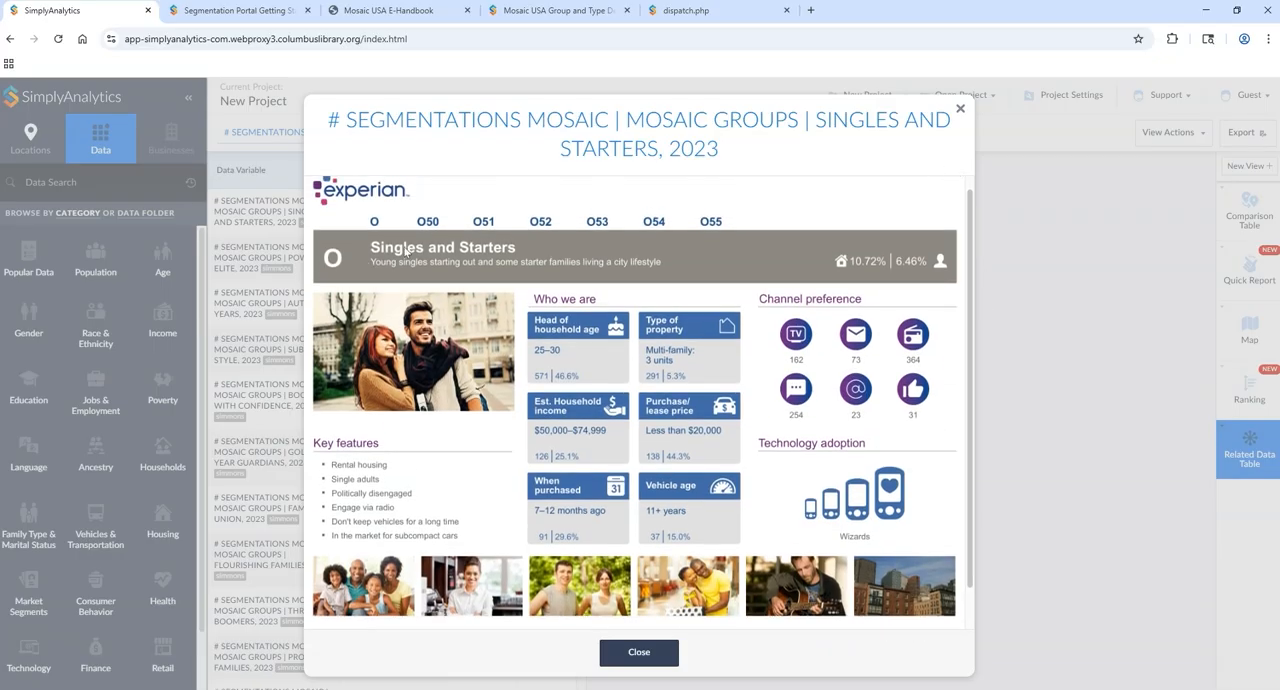
left_click(960, 112)
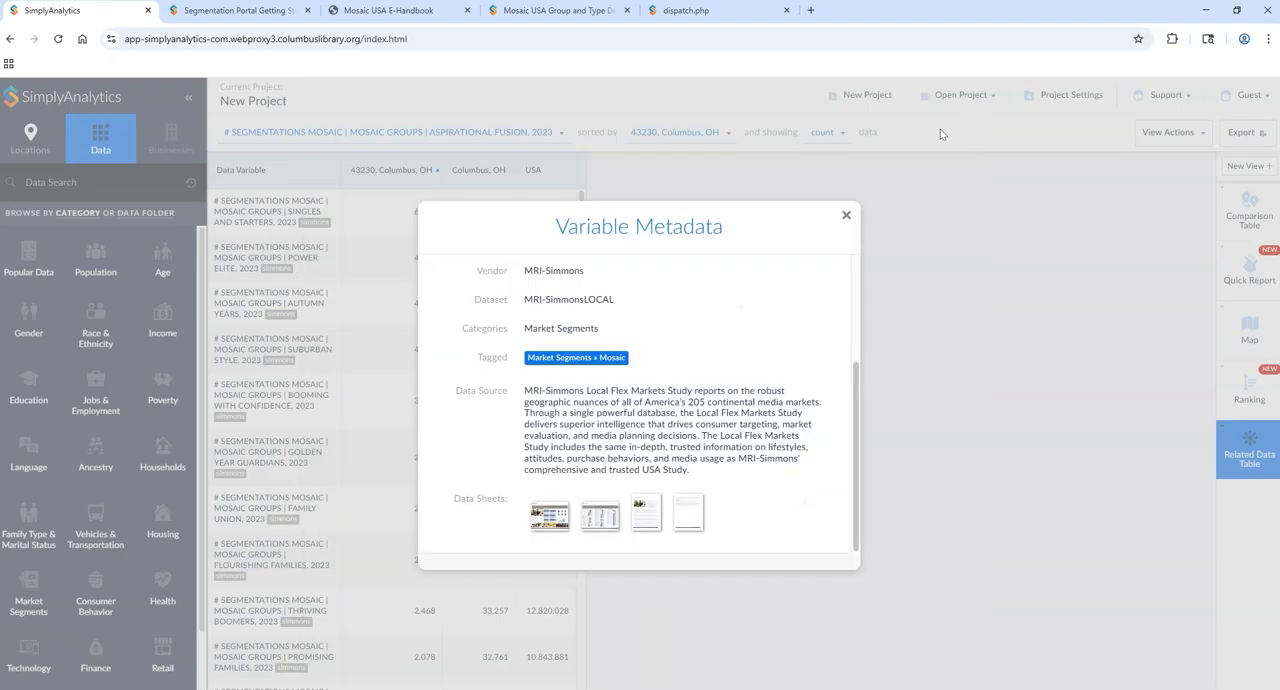
left_click(846, 217)
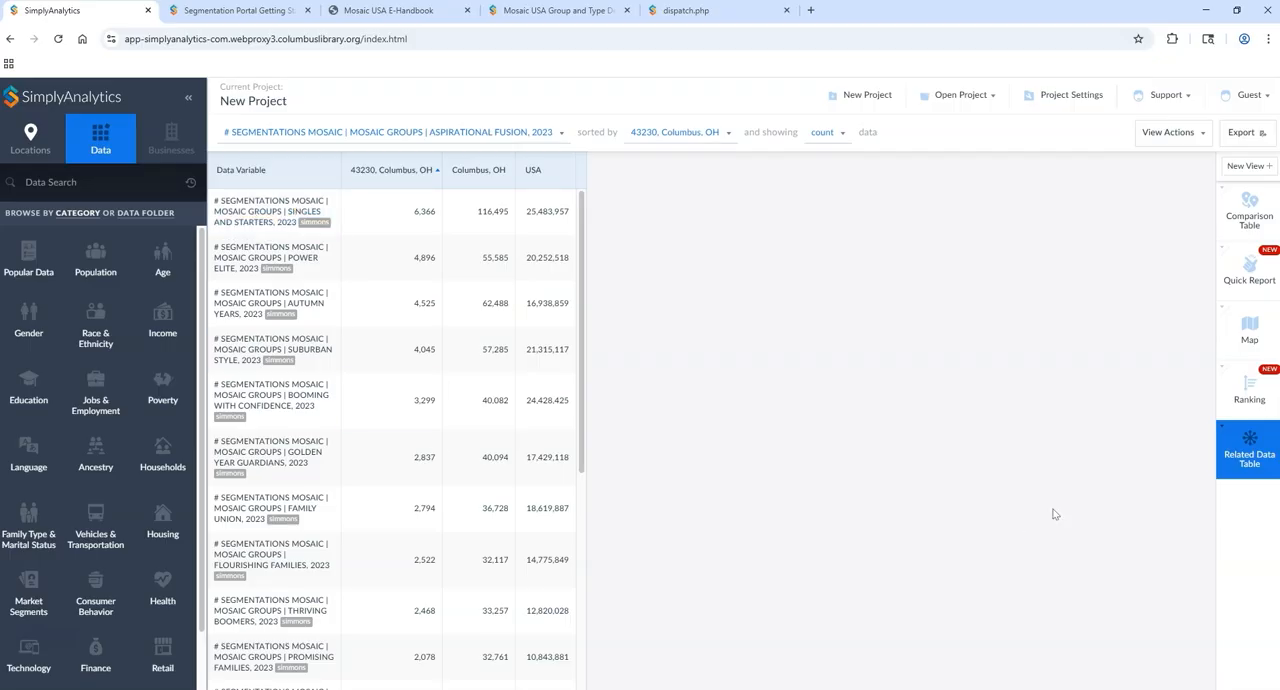
Step: Delete the existing Related Data Table view and create a fresh Related Data Table
left_click(1221, 432)
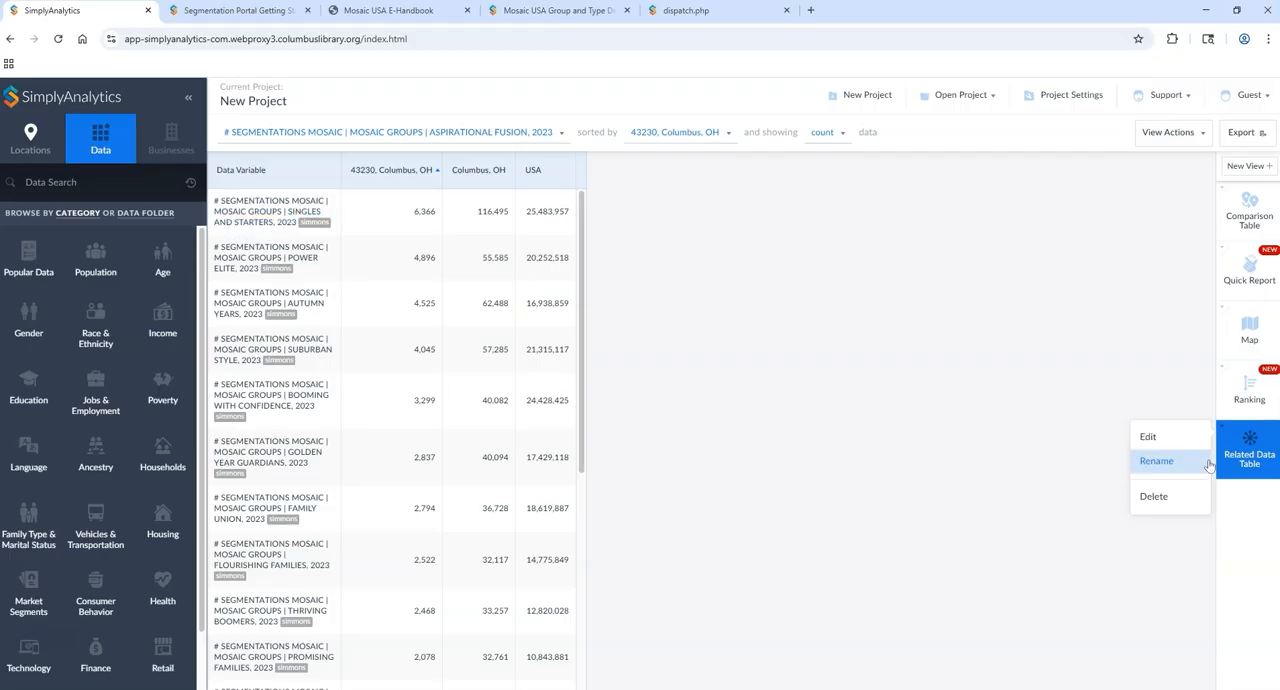
left_click(1160, 500)
left_click(1245, 166)
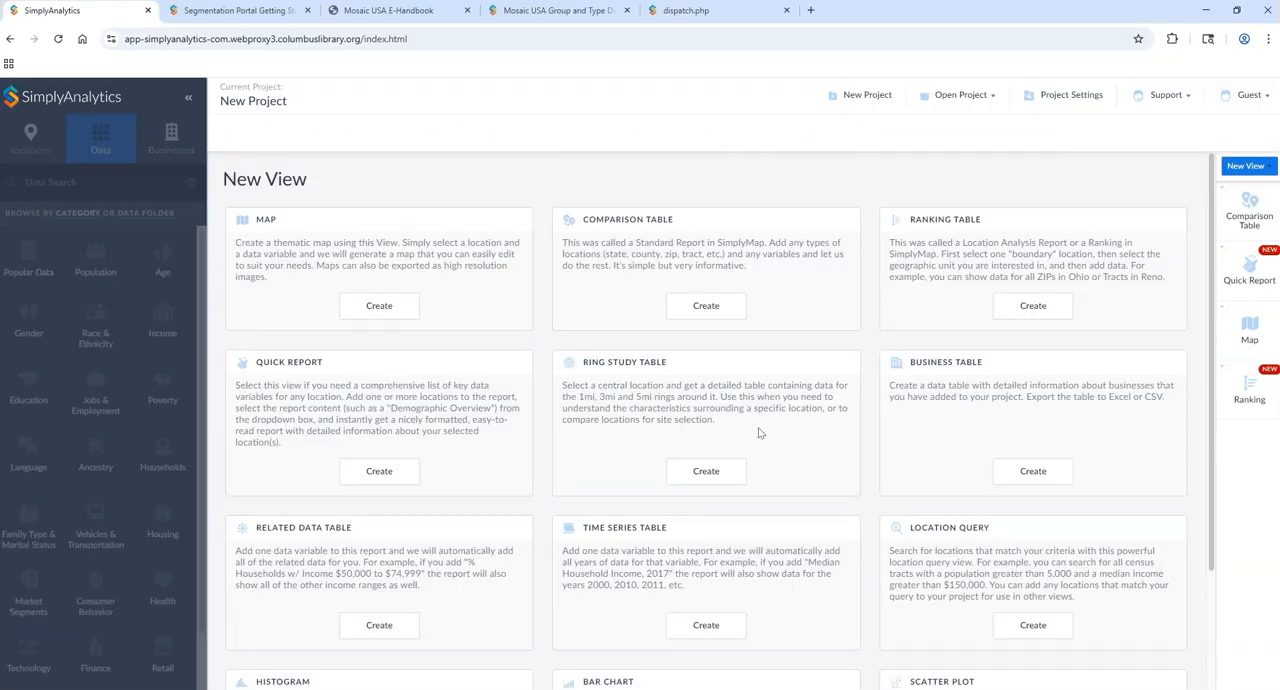
left_click(367, 634)
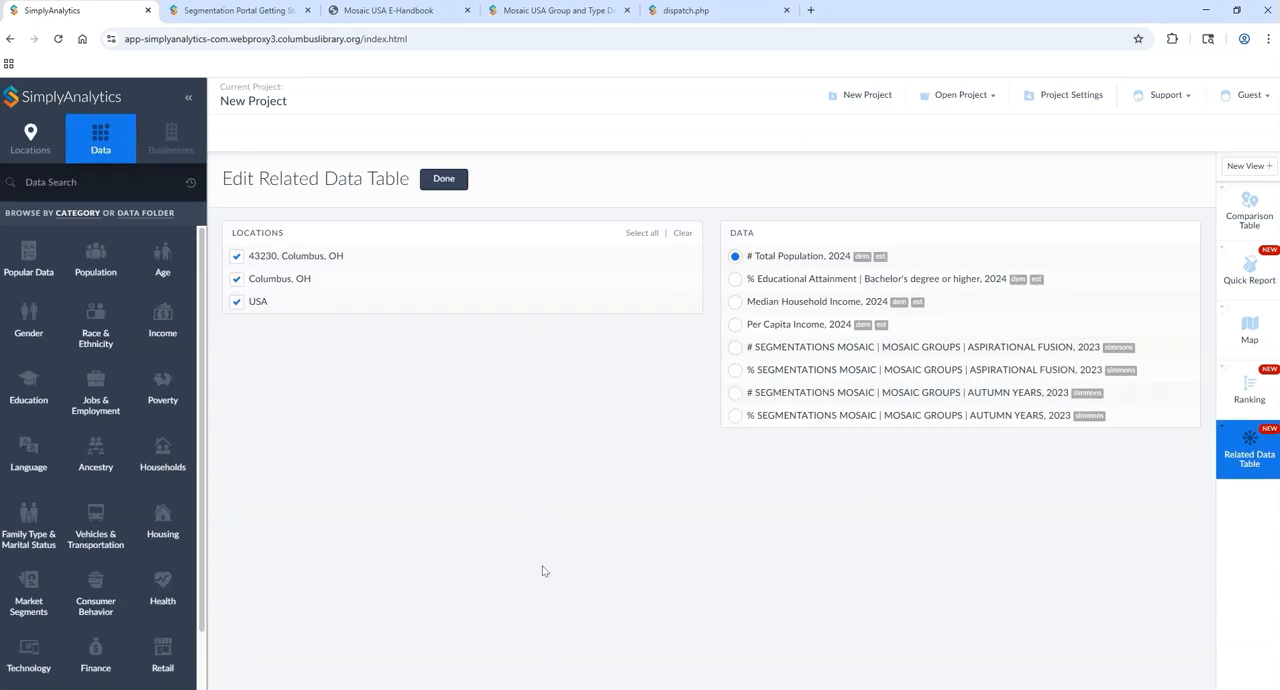
Step: Browse the Market Segments data variables and filter them to Mosaic
left_click(89, 181)
left_click(58, 580)
scroll(320, 400, "down", 3)
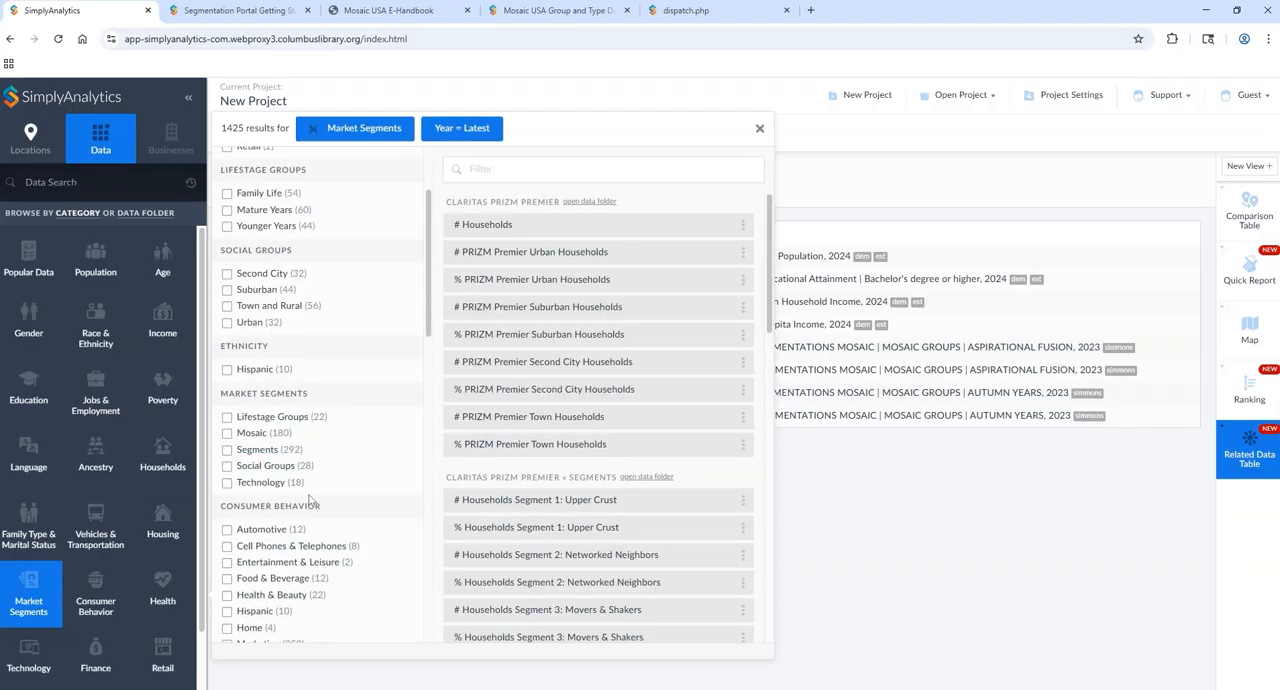
left_click(283, 433)
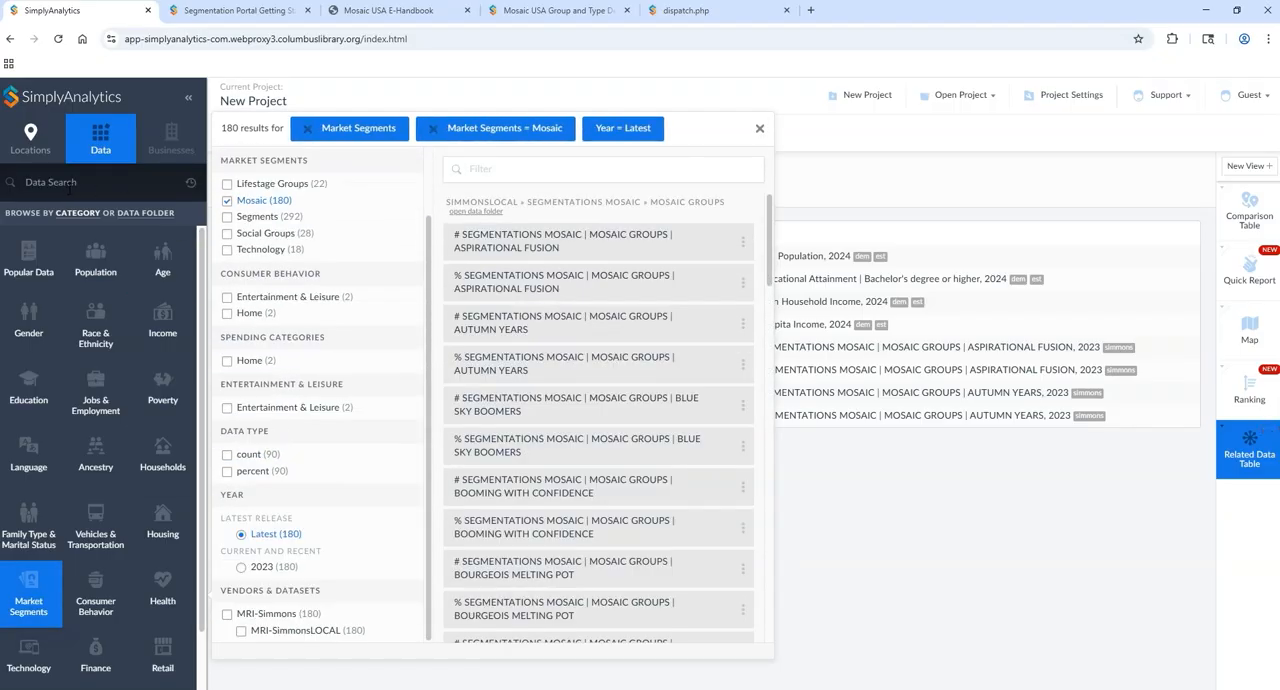
left_click_drag(768, 222, 775, 575)
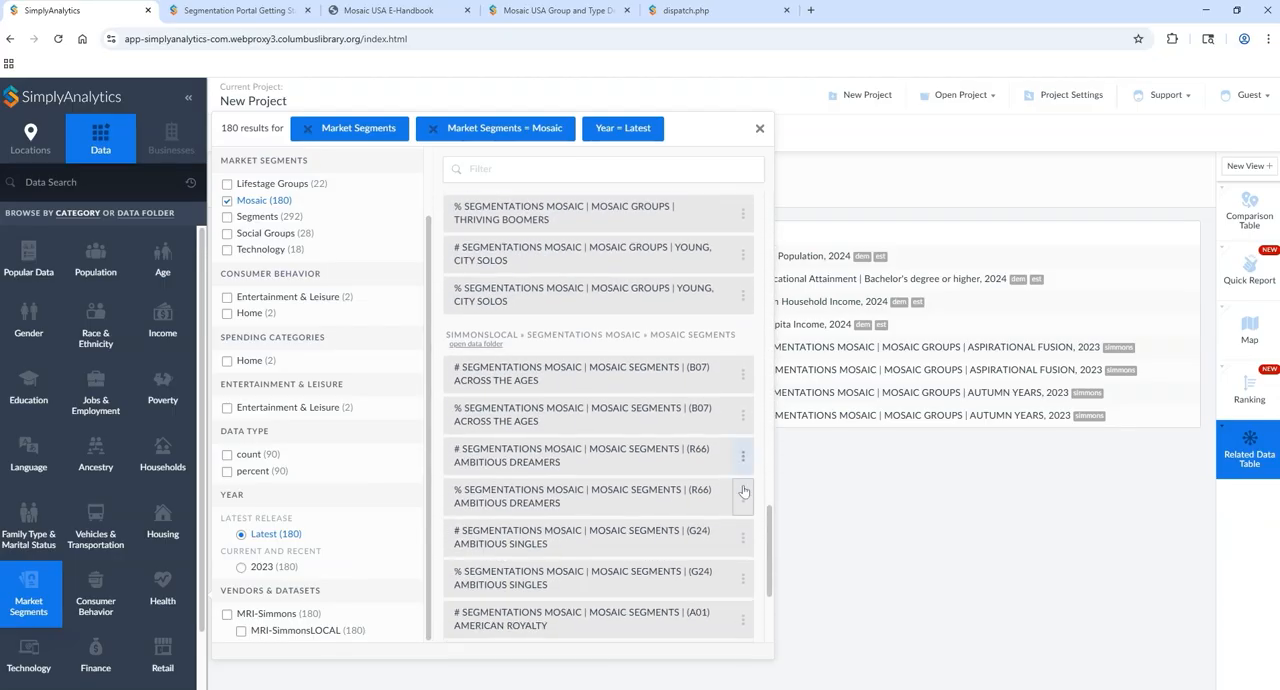
Step: Search the Mosaic variables for "o5" and add the count and percent variables for segment (O53) Colleges and Cafes
left_click(590, 170)
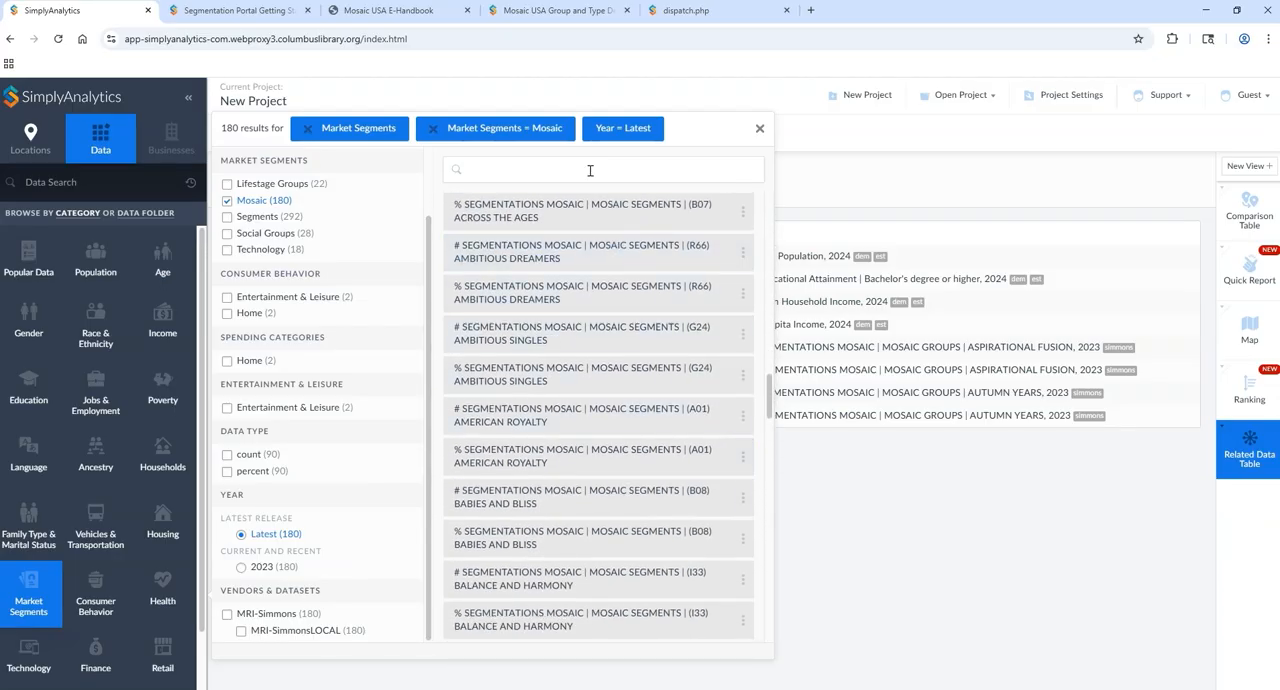
type("1")
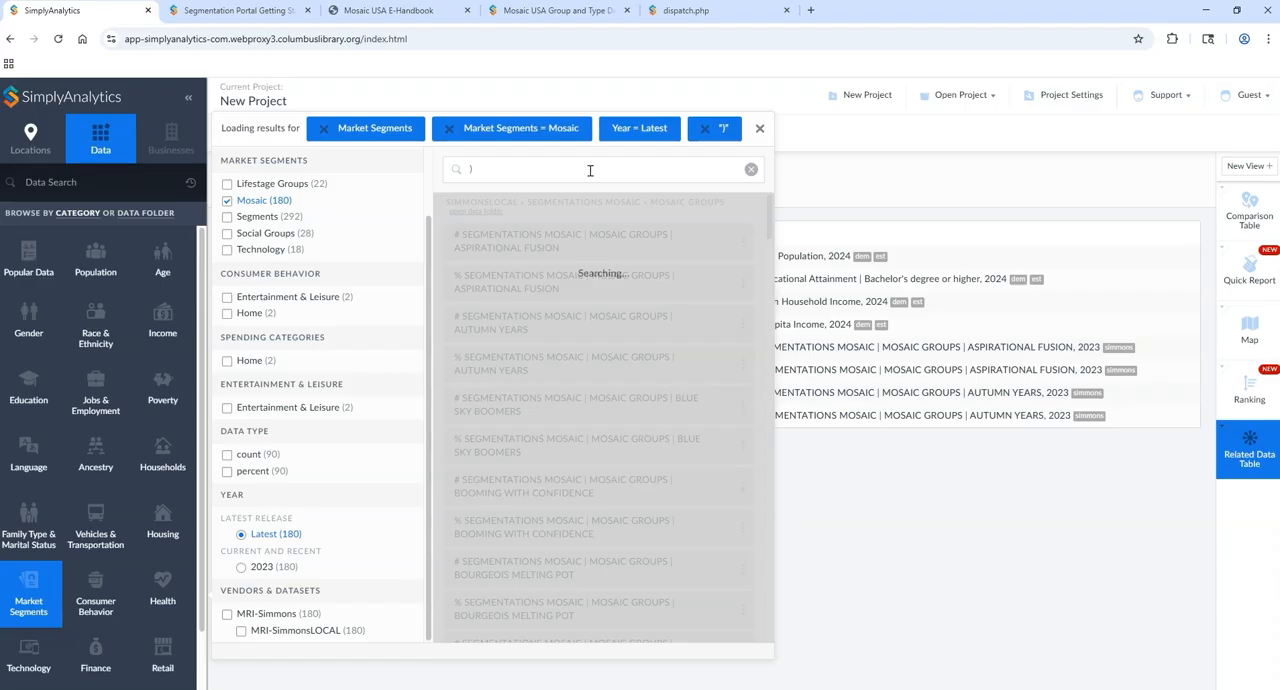
key("BackSpace")
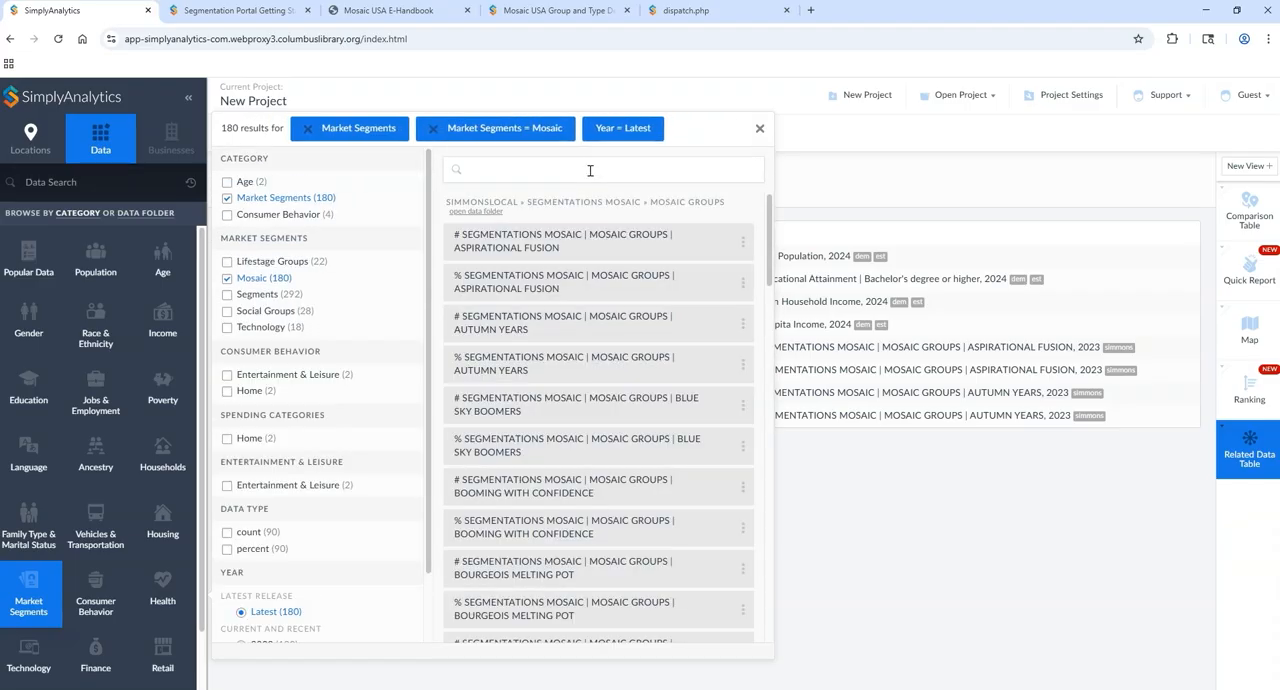
type("o5")
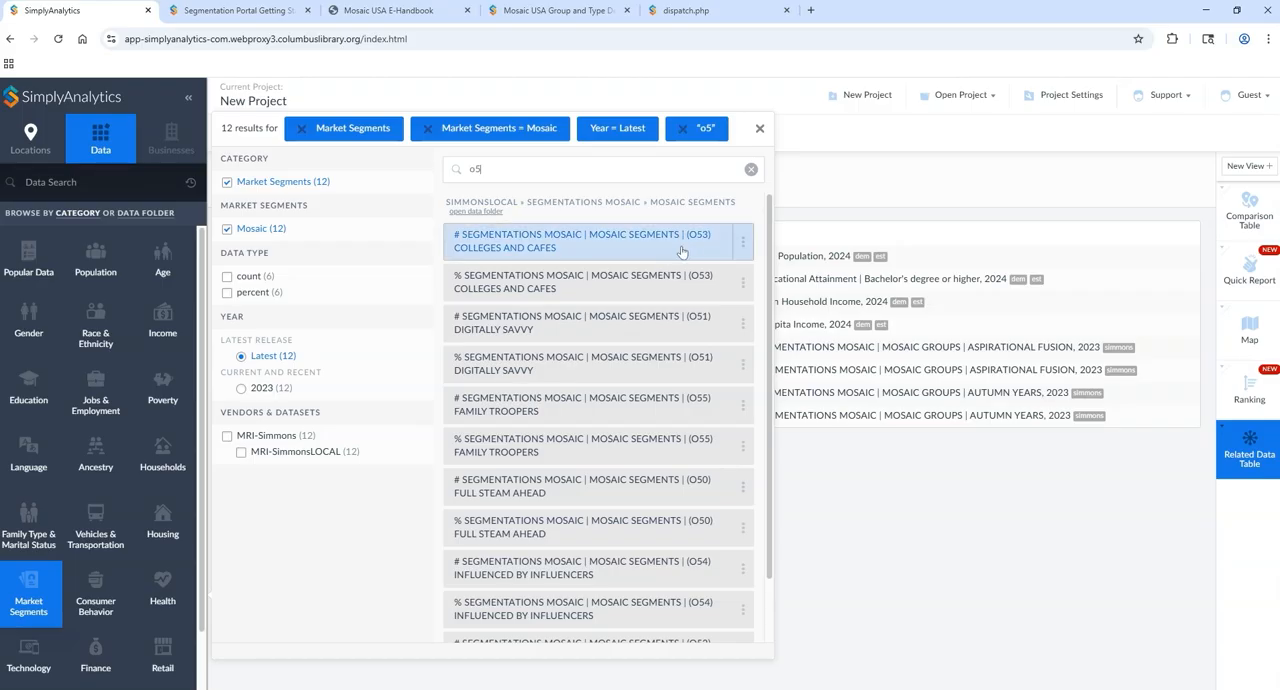
scroll(772, 300, "down", 2)
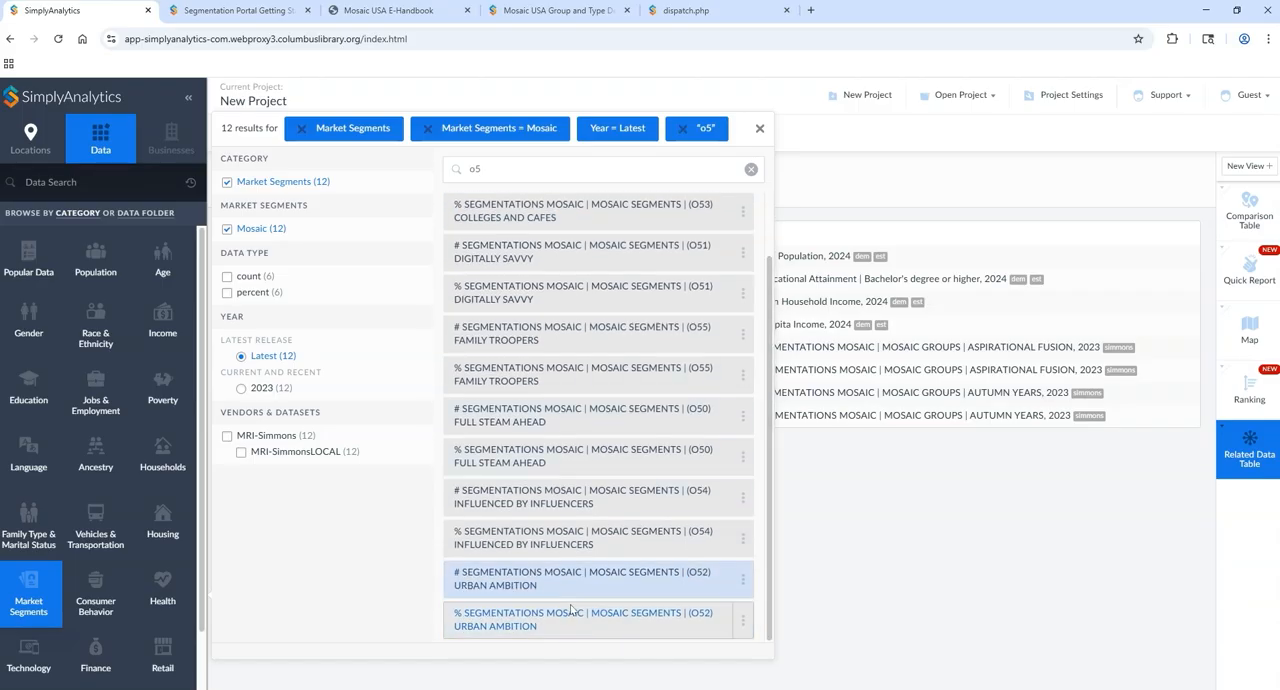
scroll(497, 291, "up", 2)
left_click(500, 242)
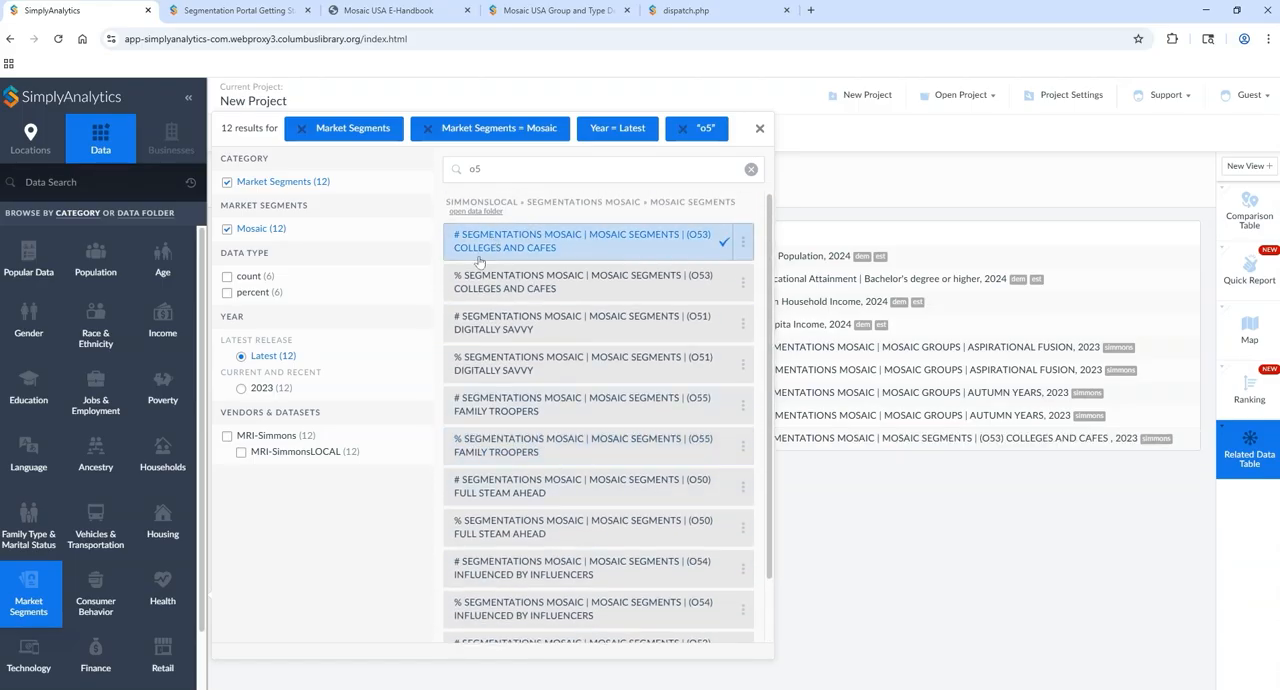
left_click(500, 285)
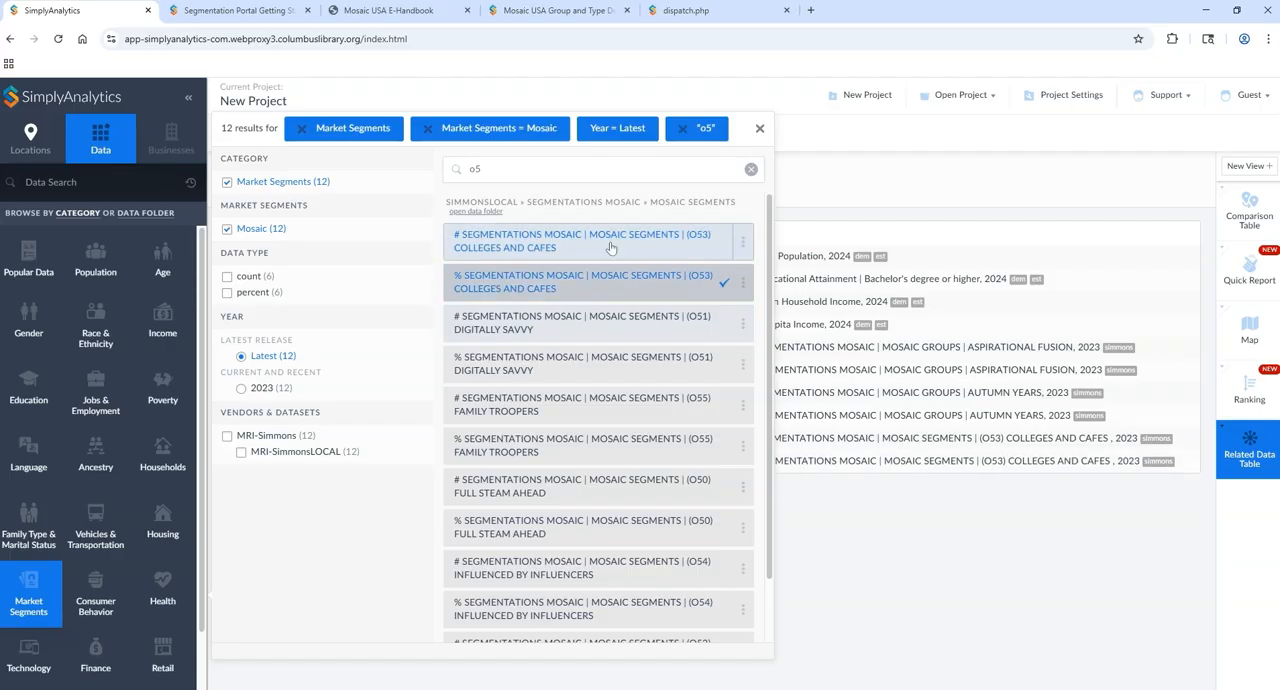
left_click(760, 131)
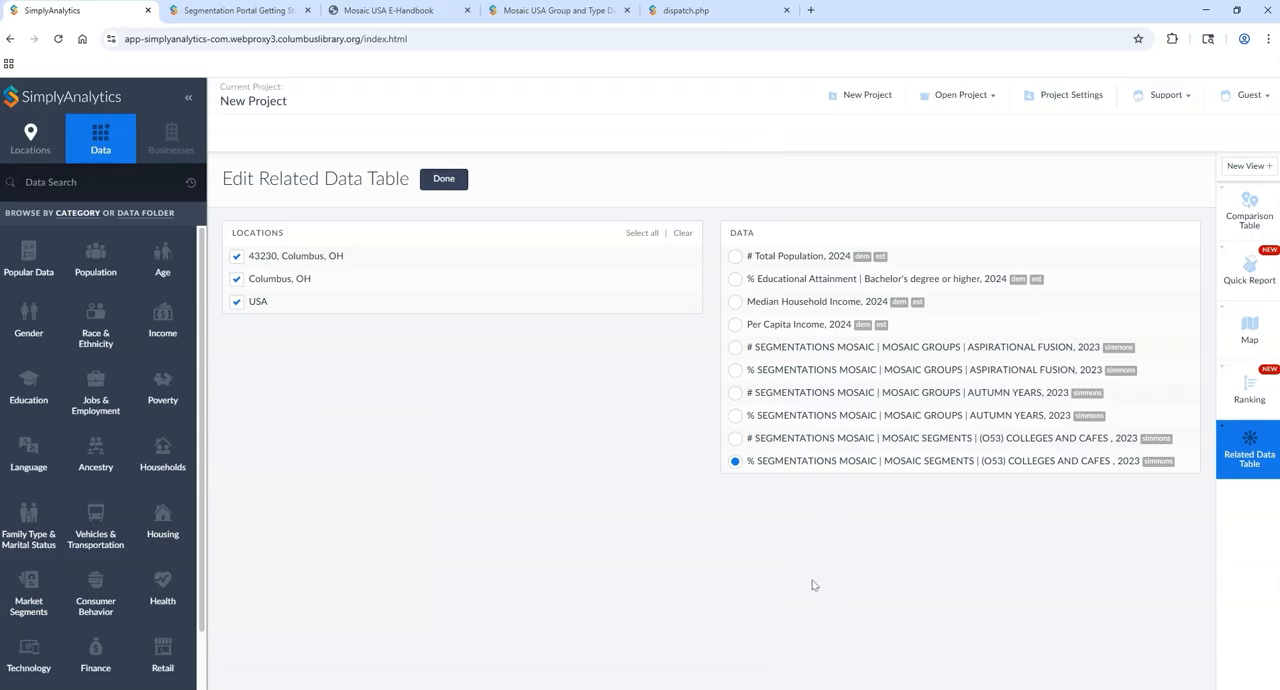
Step: Base the Related Data Table on the percent (O53) Colleges and Cafes variable, generate it and look through the listed segments
left_click(735, 440)
left_click(735, 461)
left_click(440, 179)
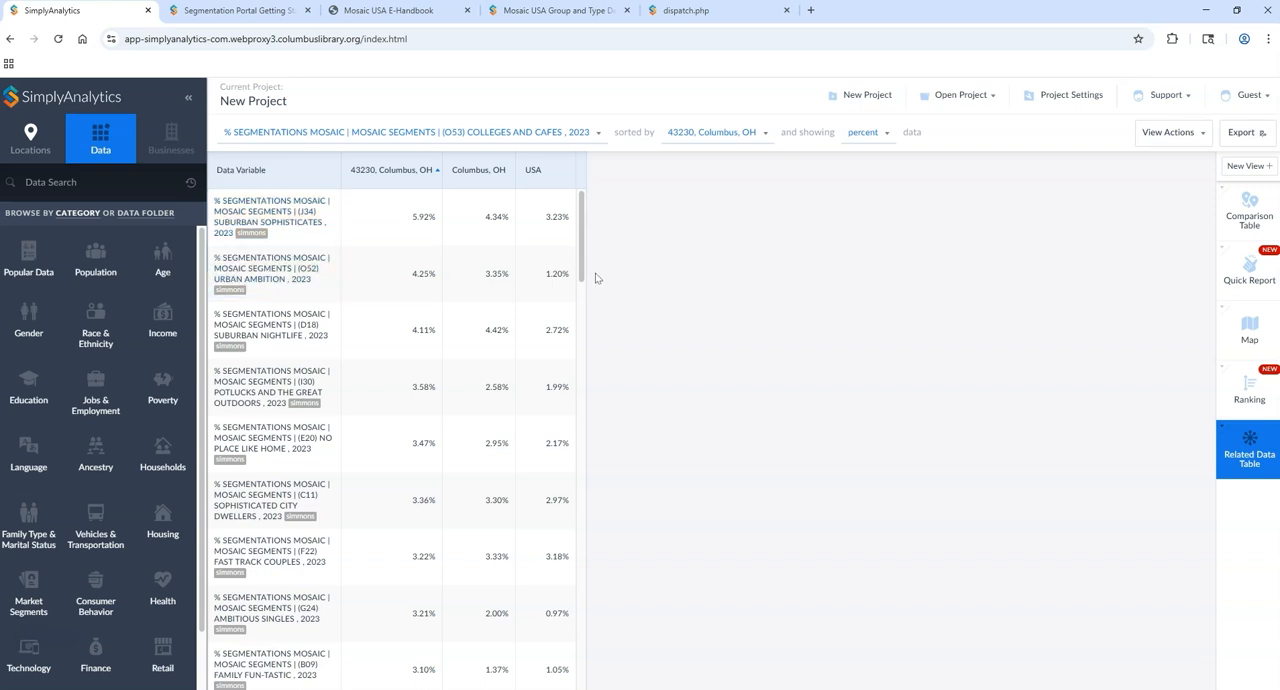
left_click_drag(586, 240, 580, 307)
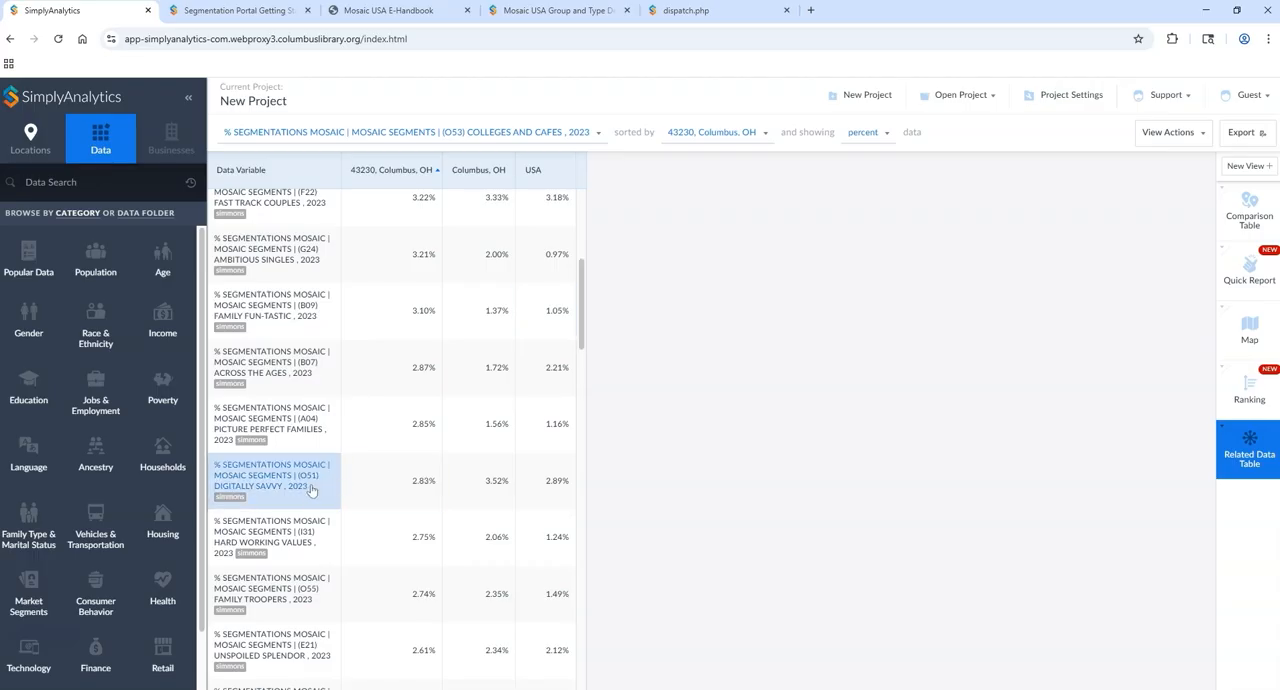
Step: View the metadata of the (J34) Suburban Sophisticates segment and examine its illustrated profile data sheet
left_click_drag(581, 322, 580, 250)
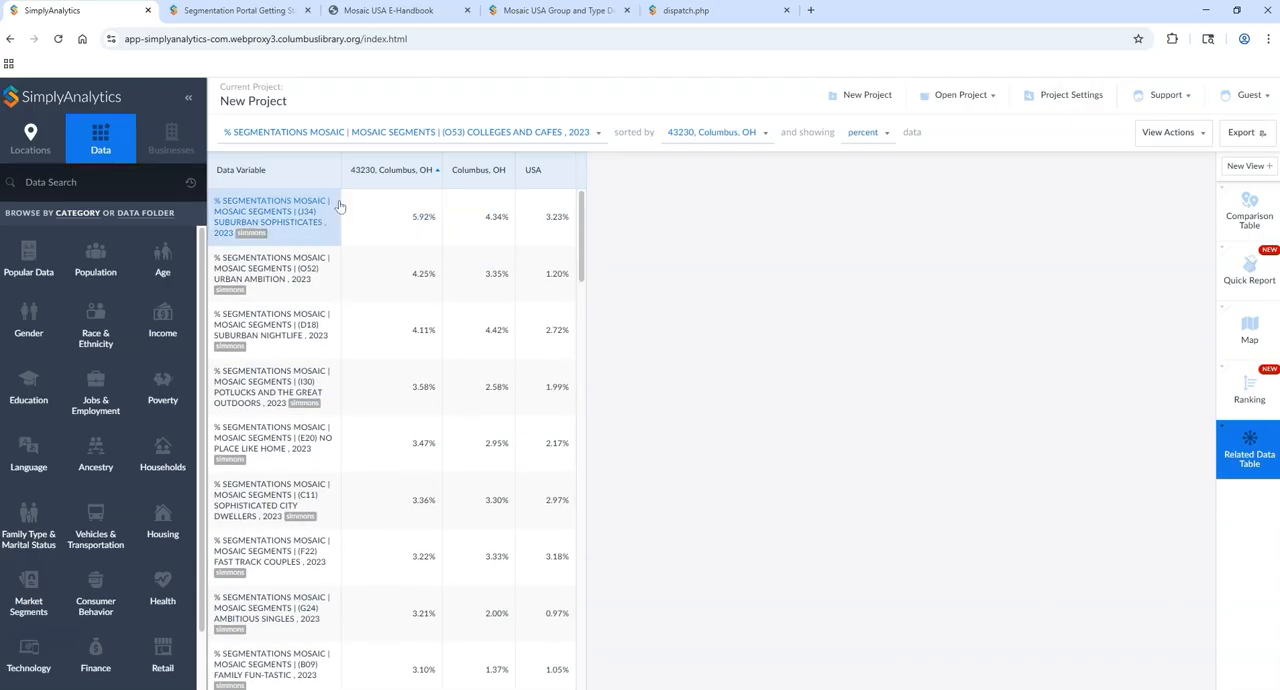
left_click(285, 220)
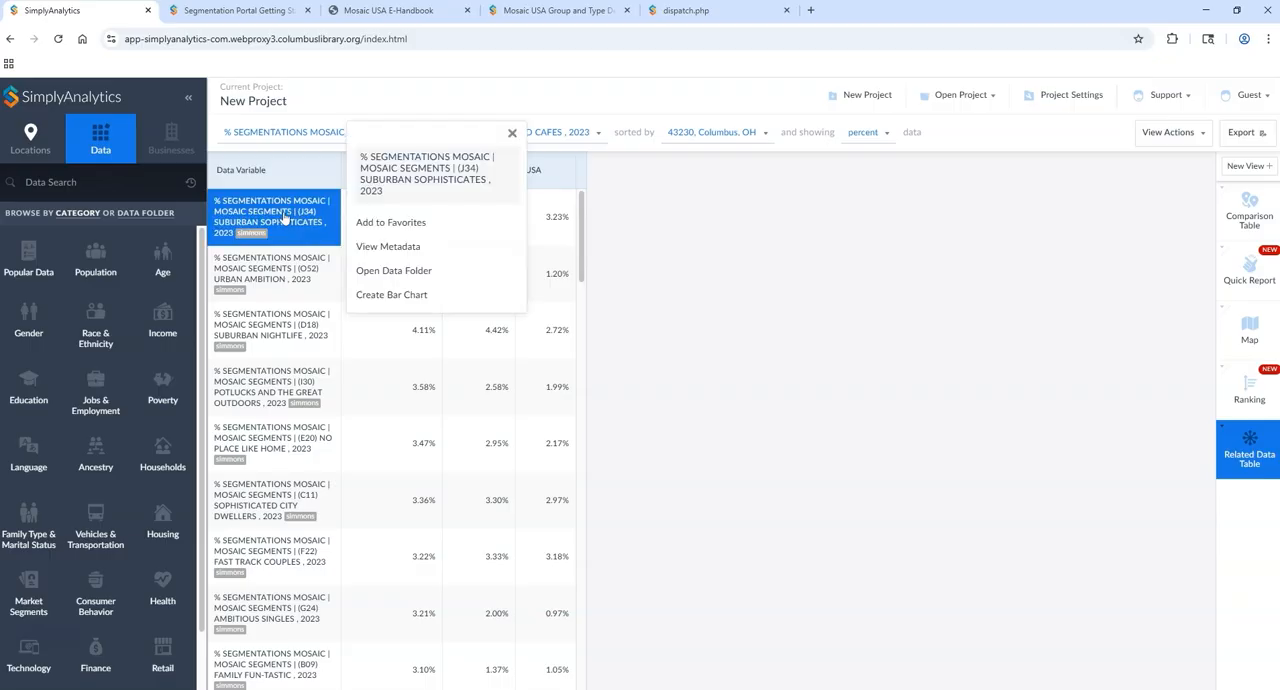
left_click(390, 249)
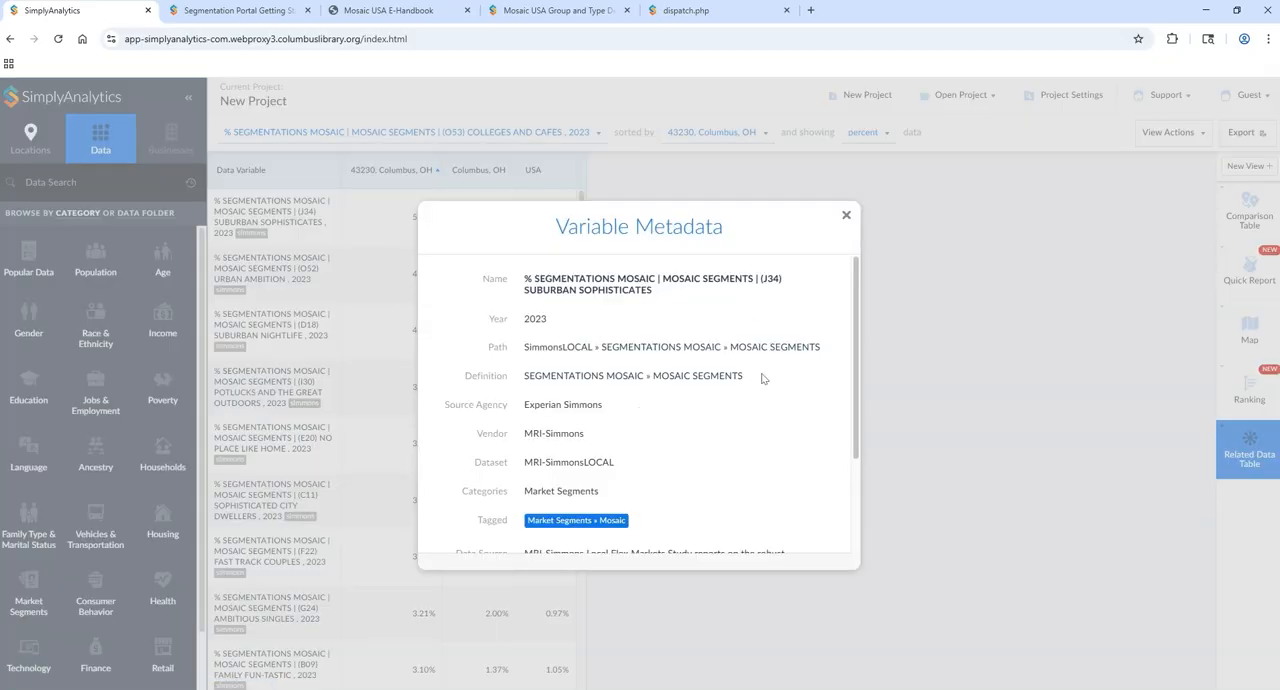
scroll(759, 378, "down", 3)
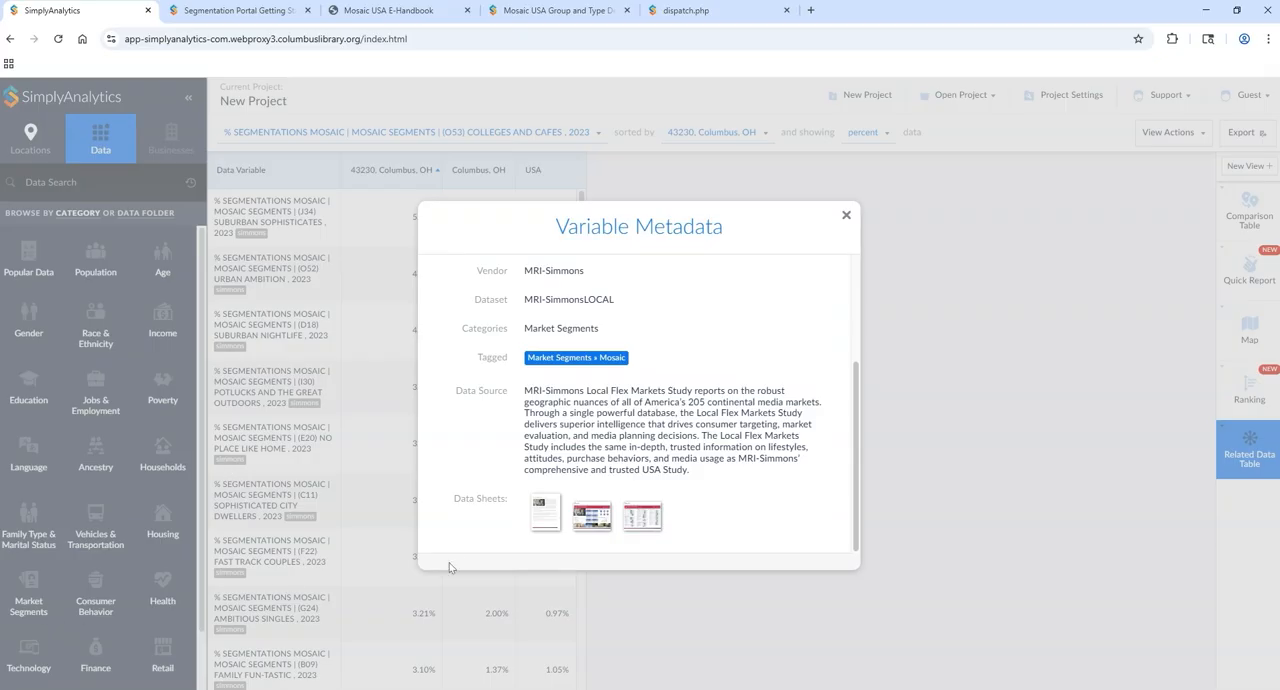
left_click(596, 528)
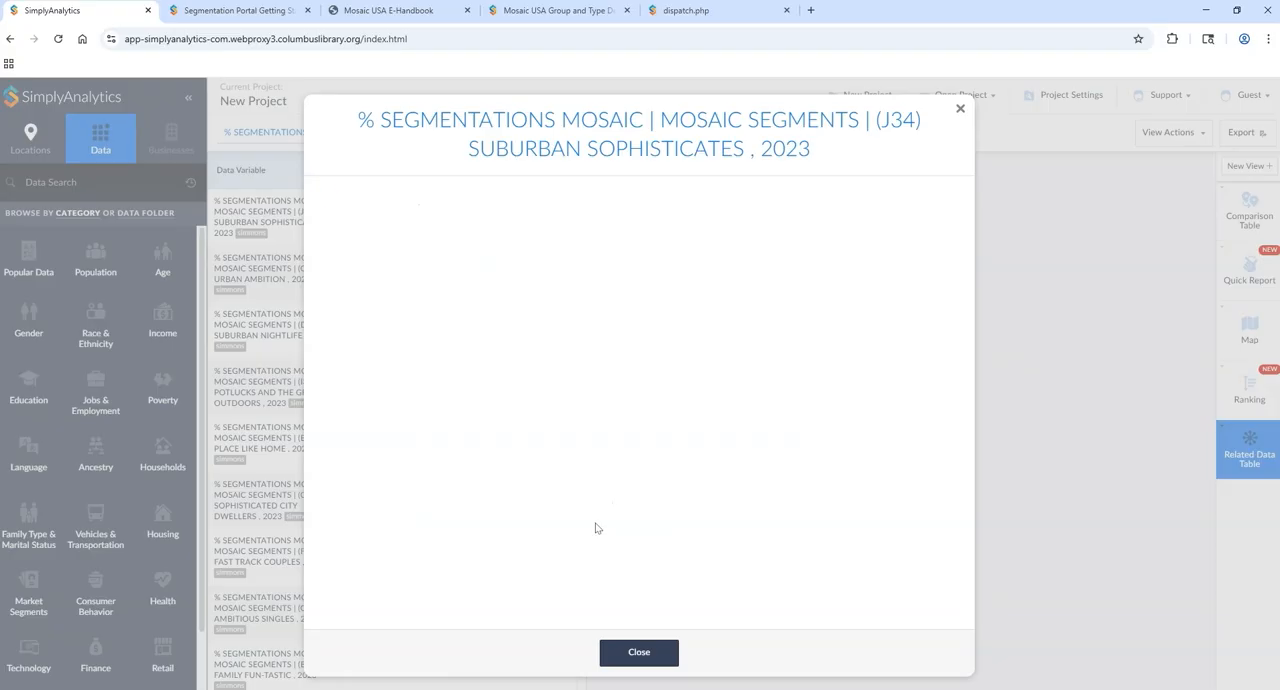
scroll(369, 432, "down", 1)
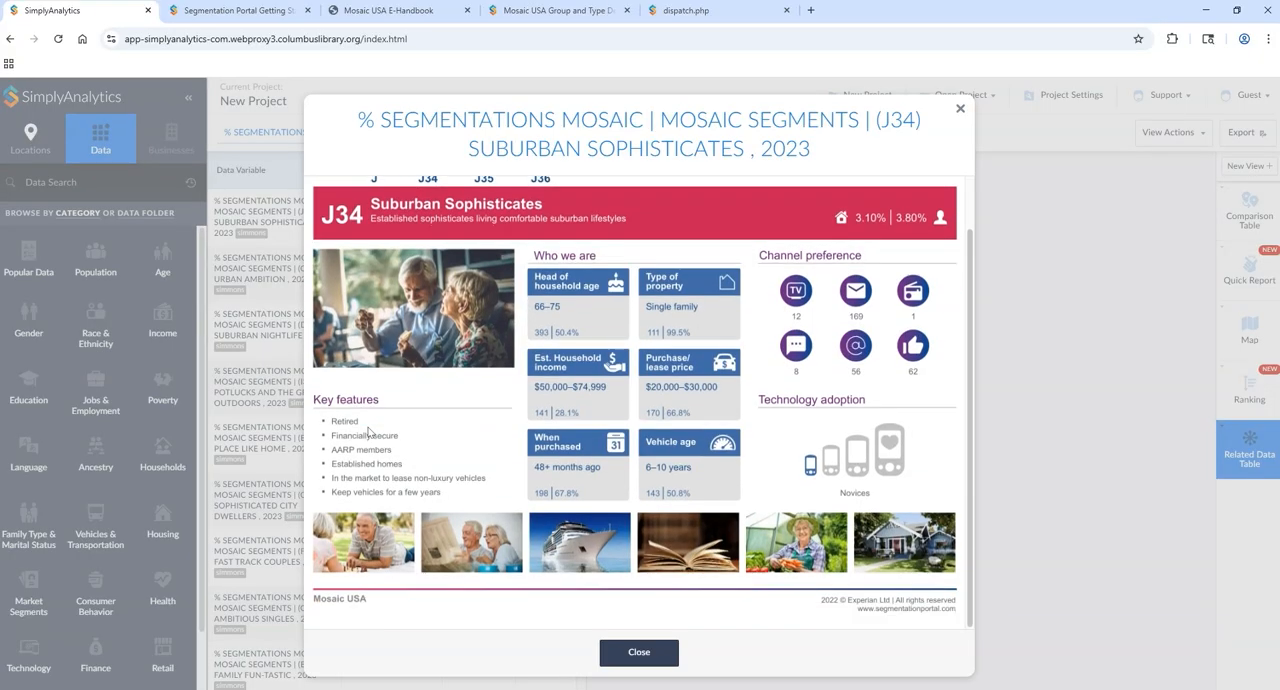
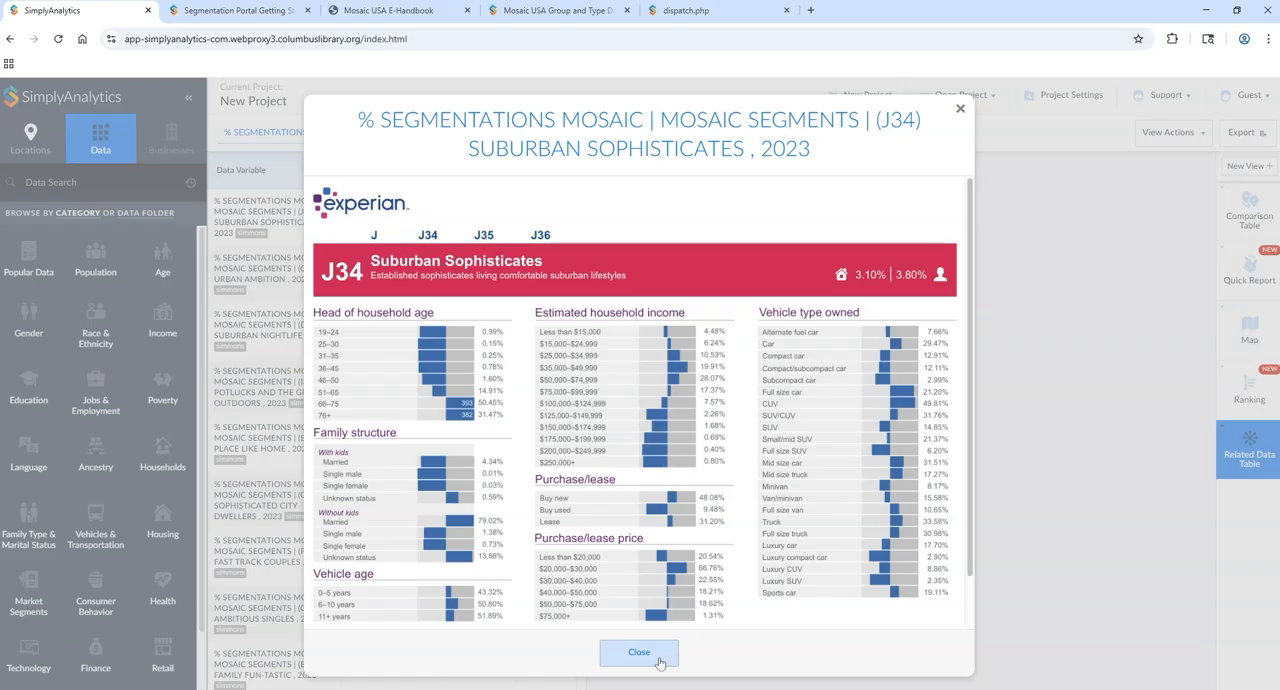
Step: Read the written description data sheet of the (J34) Suburban Sophisticates segment through to its end and close the segment's metadata
left_click(659, 662)
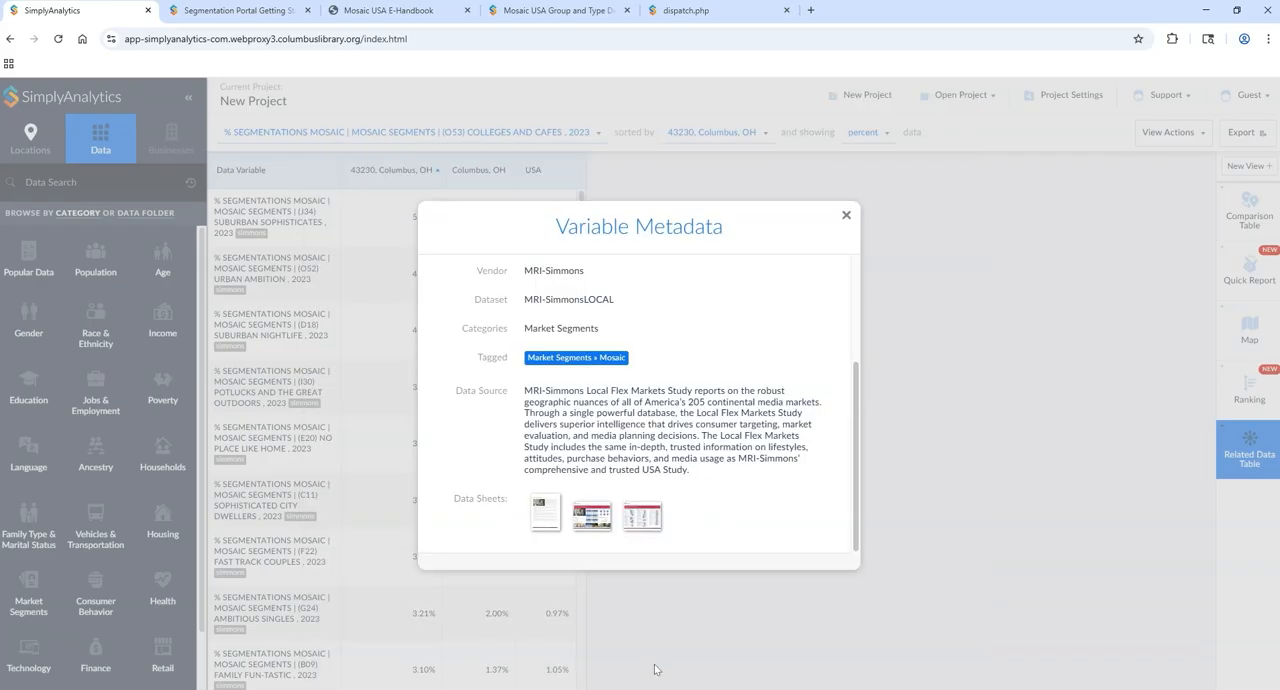
left_click(554, 517)
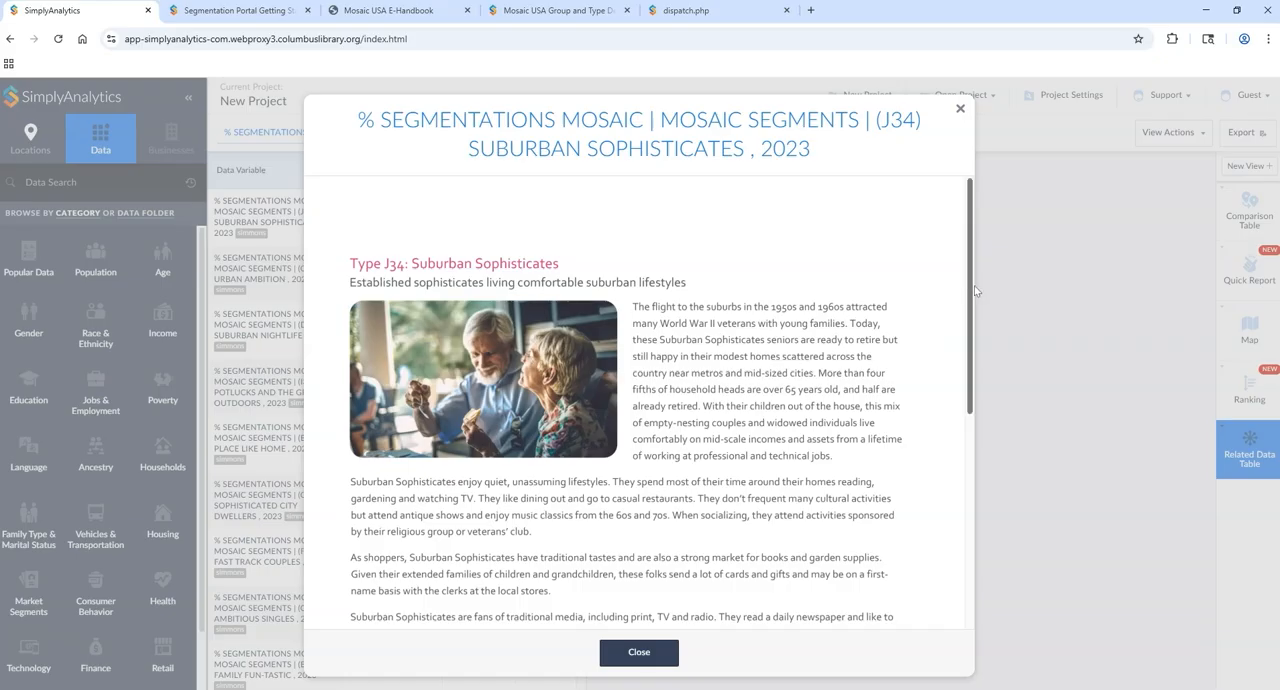
left_click_drag(969, 287, 961, 369)
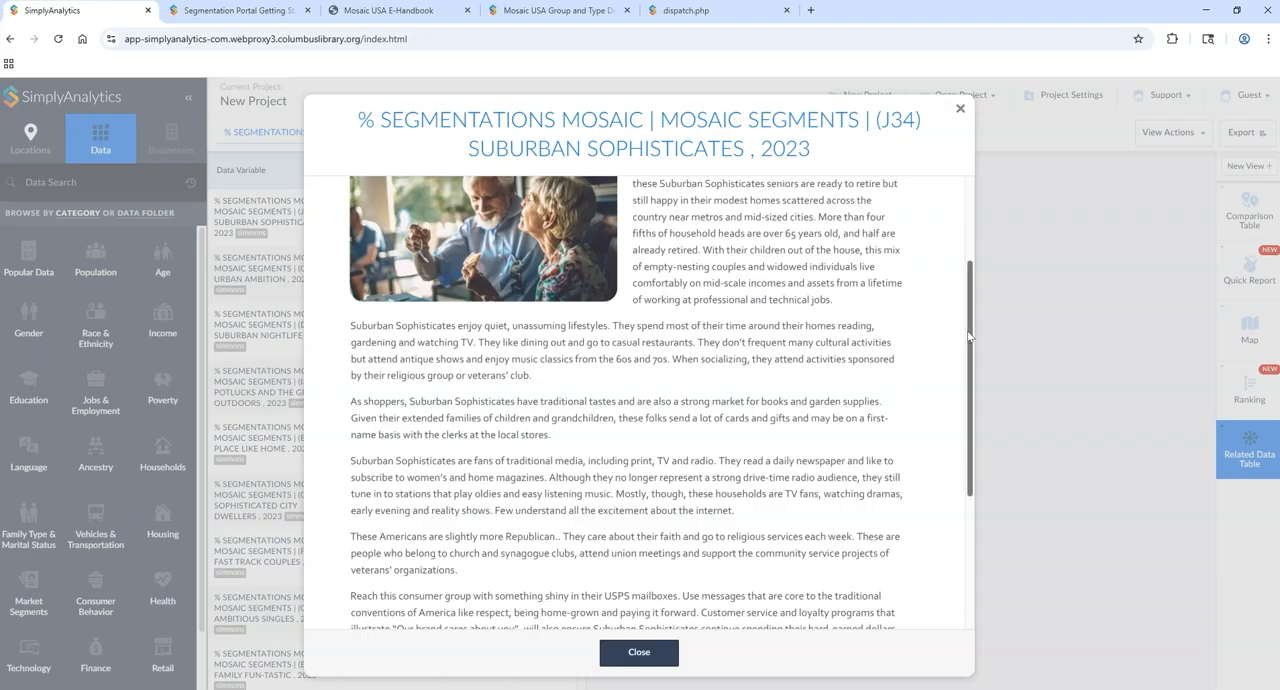
left_click_drag(972, 326, 958, 390)
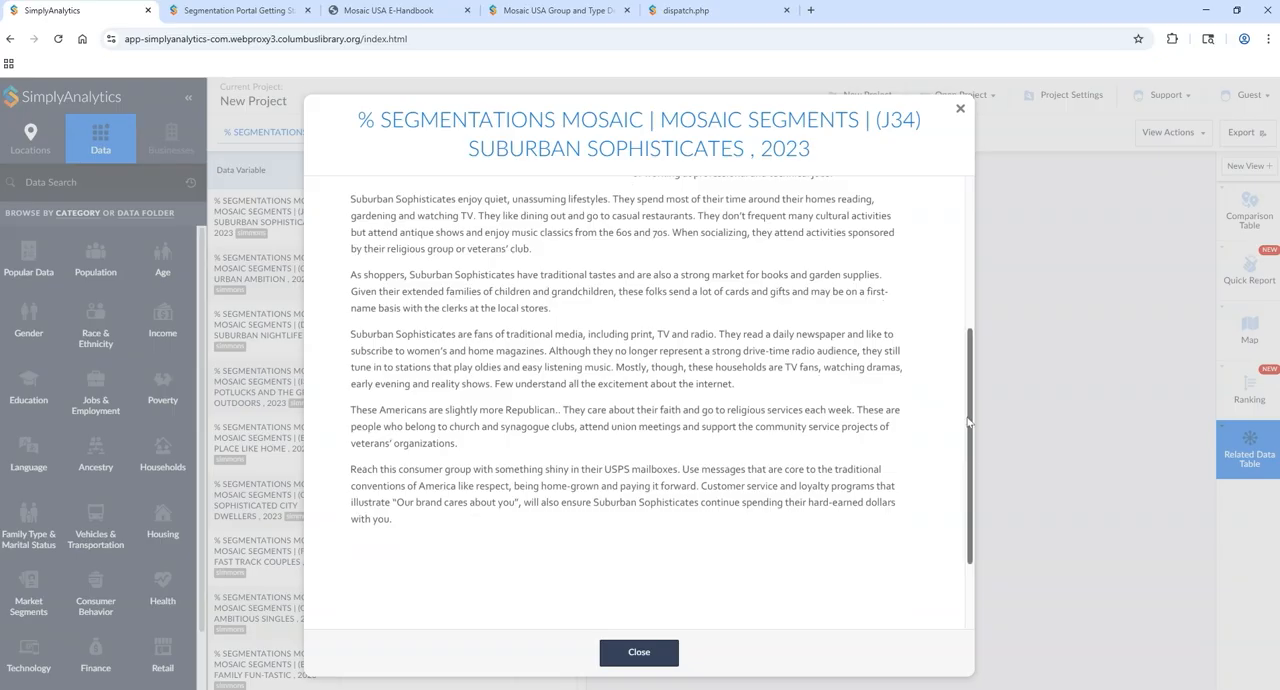
left_click_drag(975, 455, 972, 320)
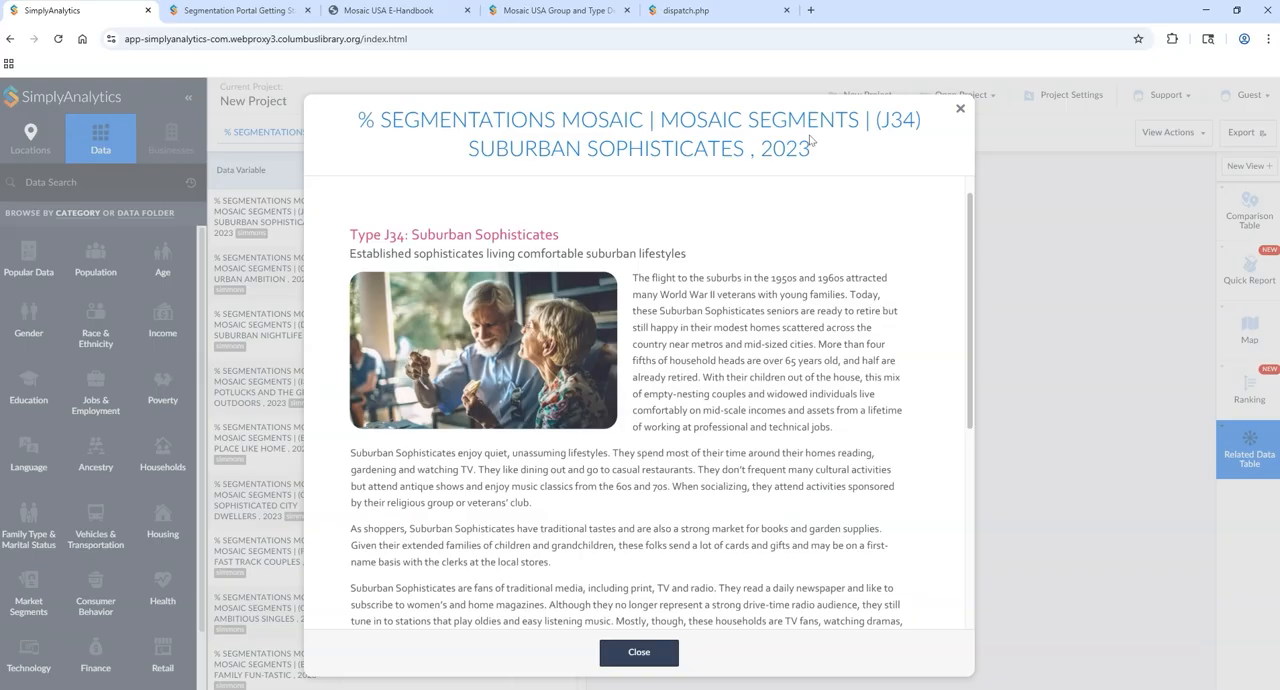
left_click(959, 110)
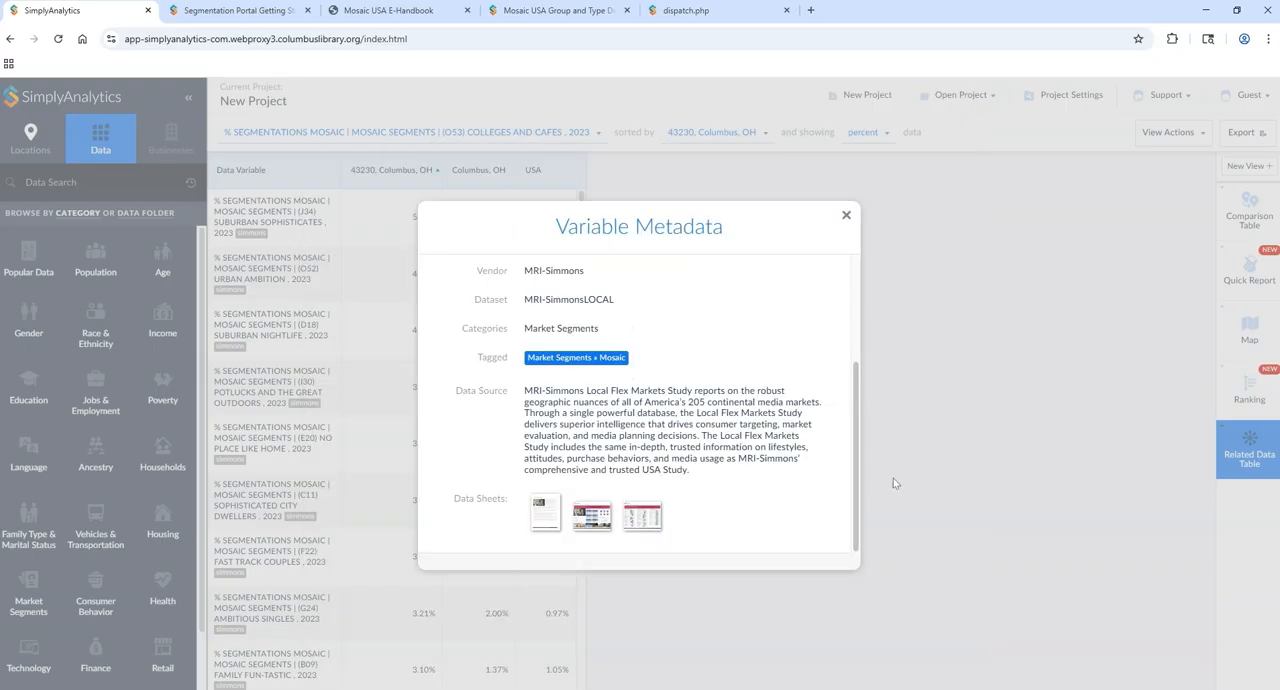
left_click(846, 214)
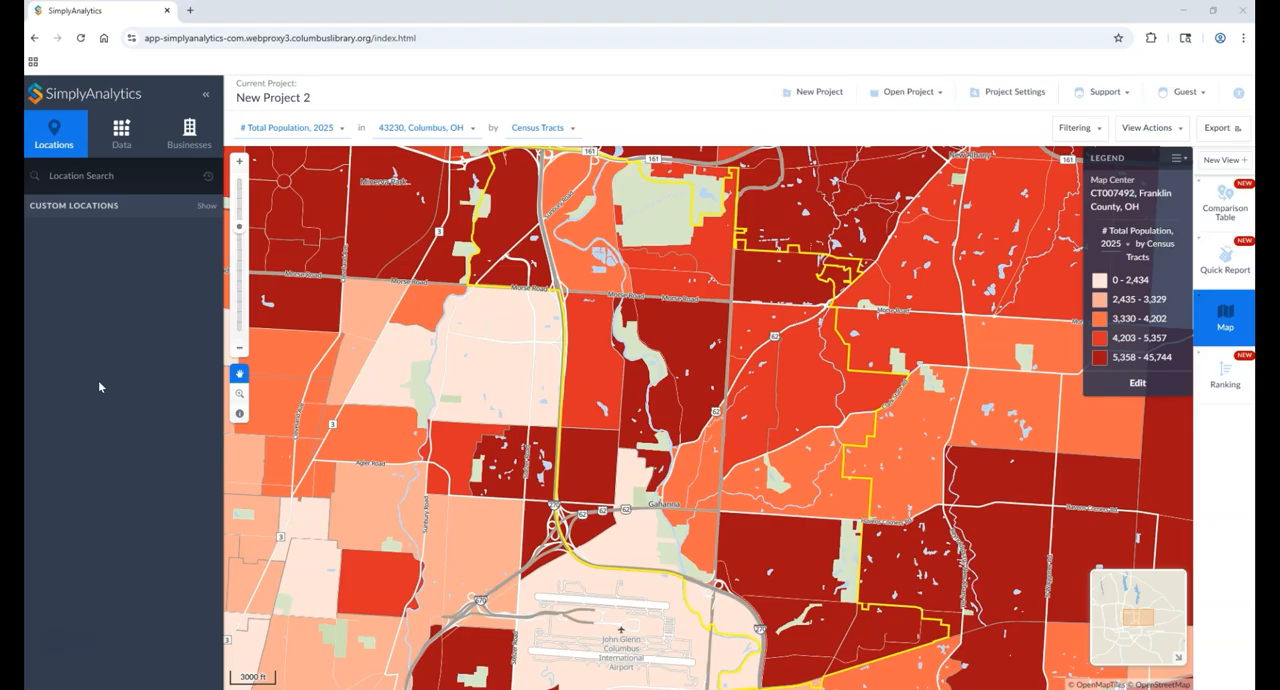
Step: Show the comparison table of New Project 2 and rename that view as Consumer Expenditure Research
left_click(1224, 212)
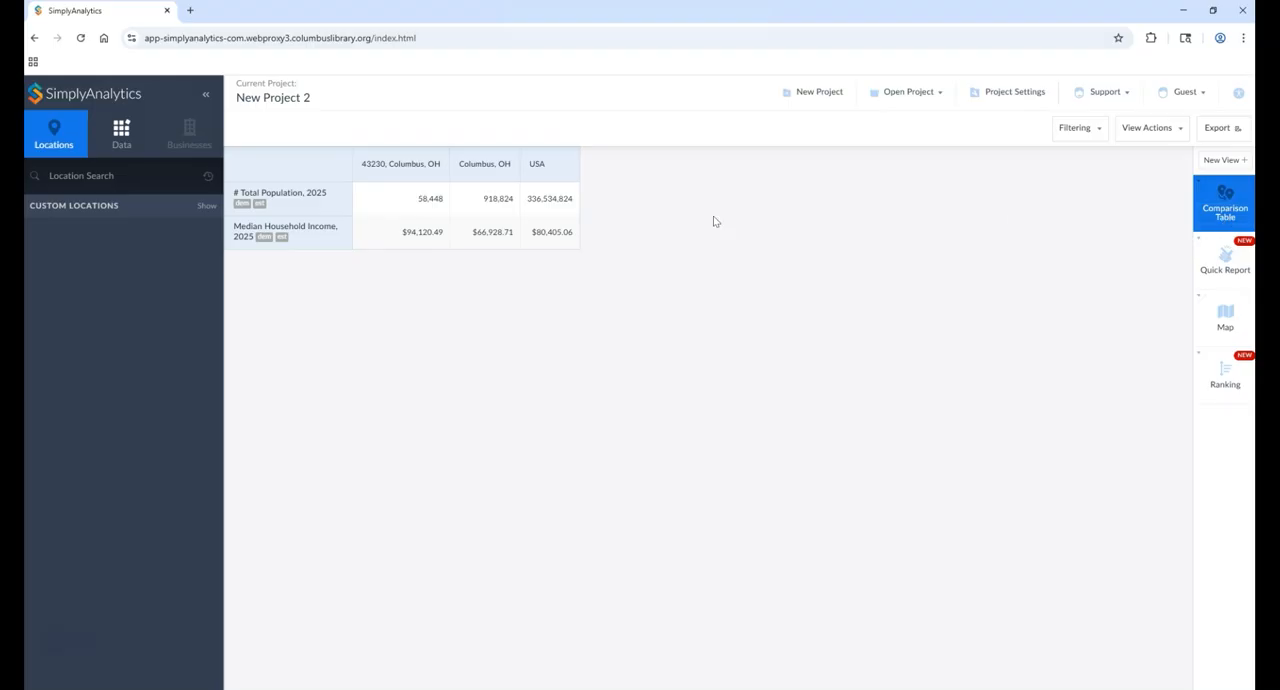
left_click(1230, 217)
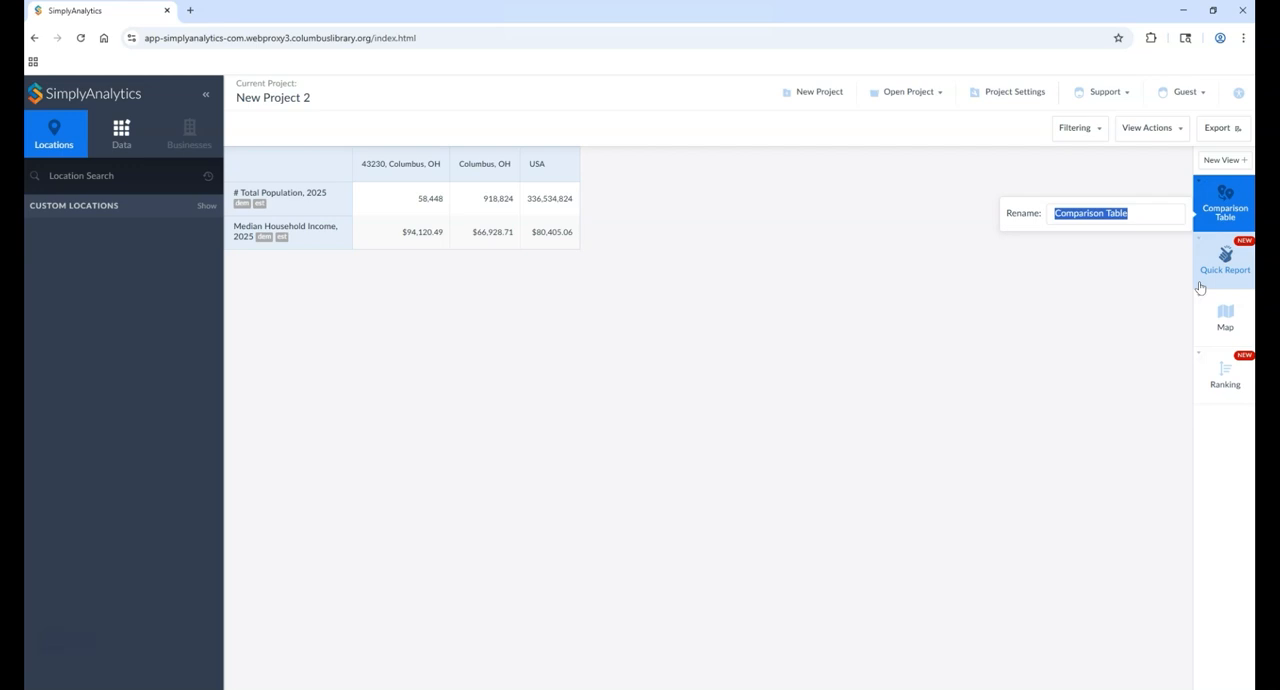
type("Consumer Expenditure")
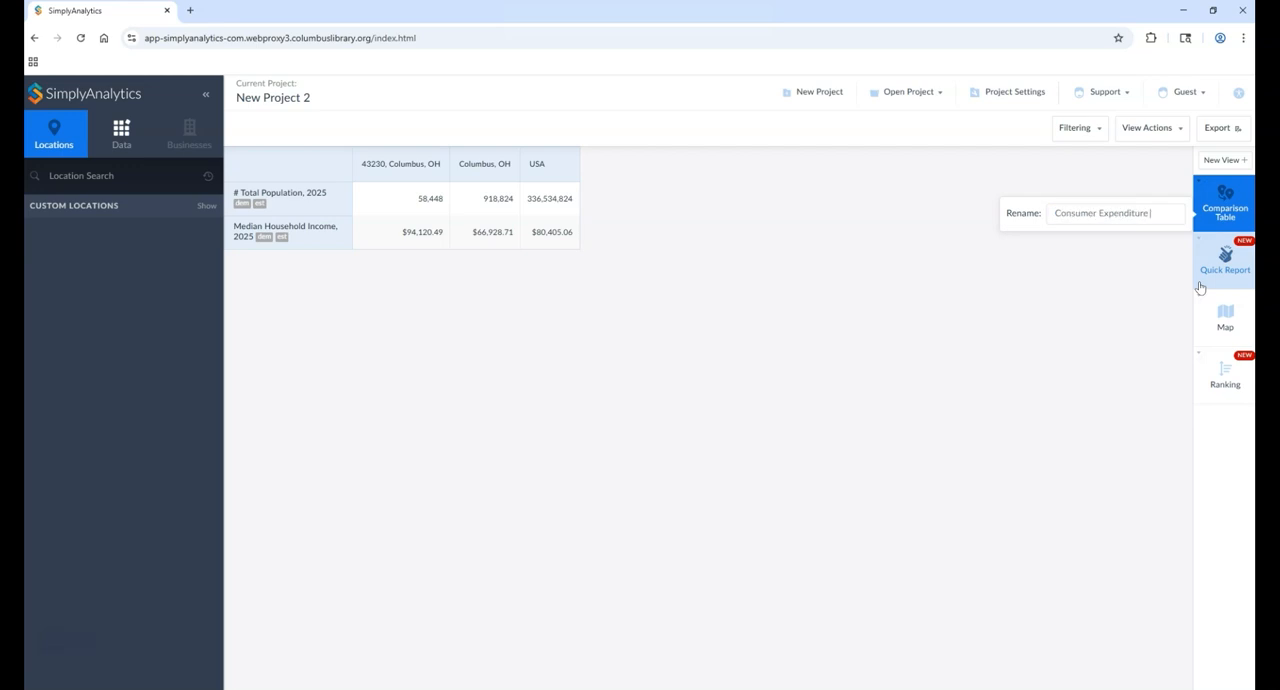
type(" Research")
key("Return")
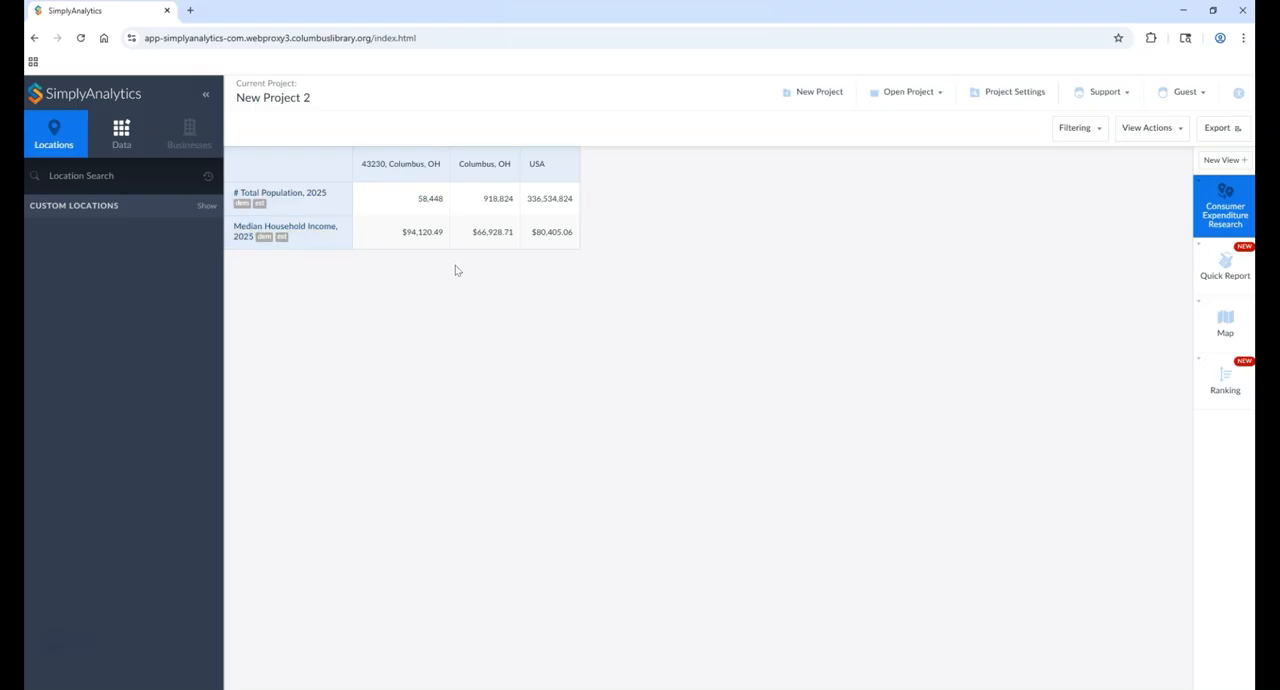
Step: Search the data for "doughnuts" and add the total and household average variables for Sweetrolls, coffee cakes, and doughnuts to the table
left_click(140, 141)
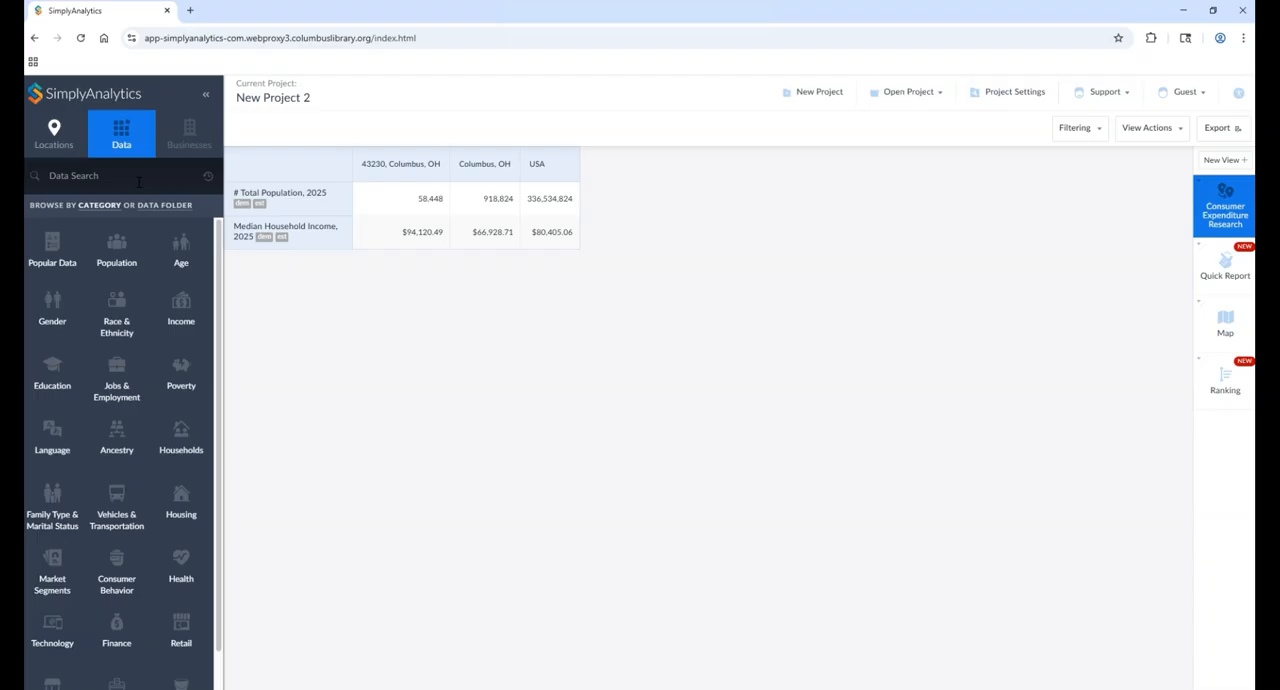
left_click(139, 178)
type("doughnuts")
key("Return")
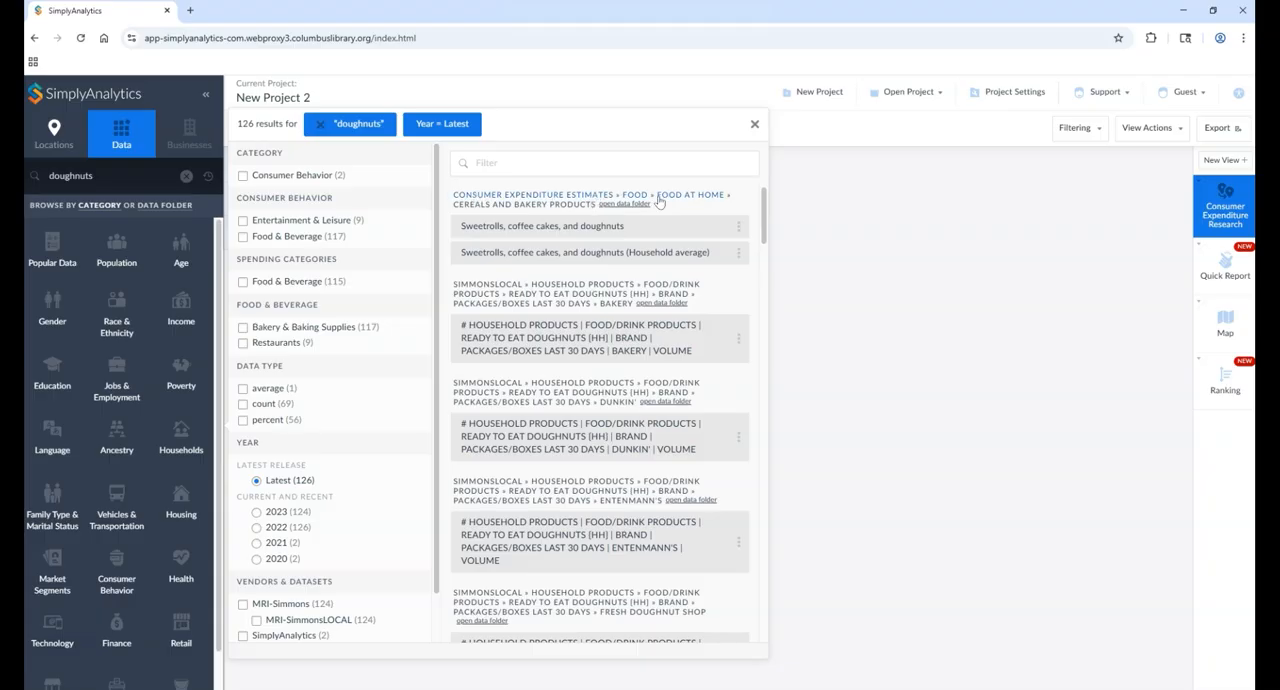
left_click(482, 228)
left_click(484, 256)
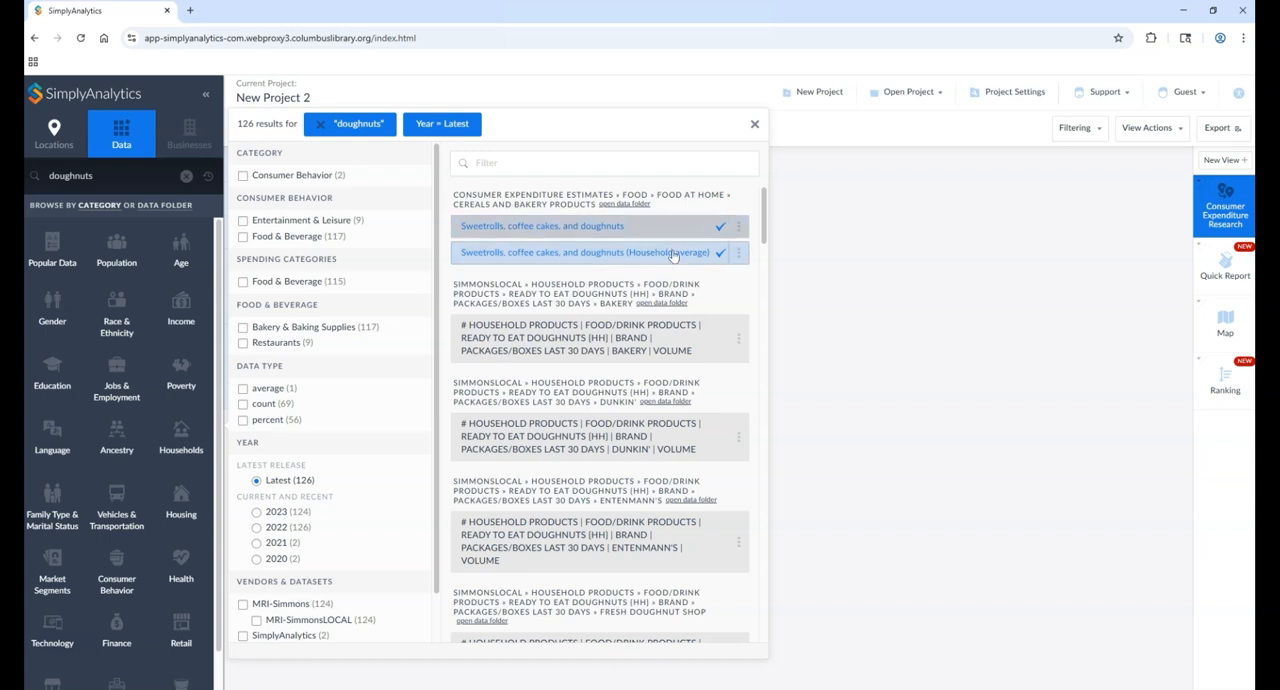
left_click(754, 124)
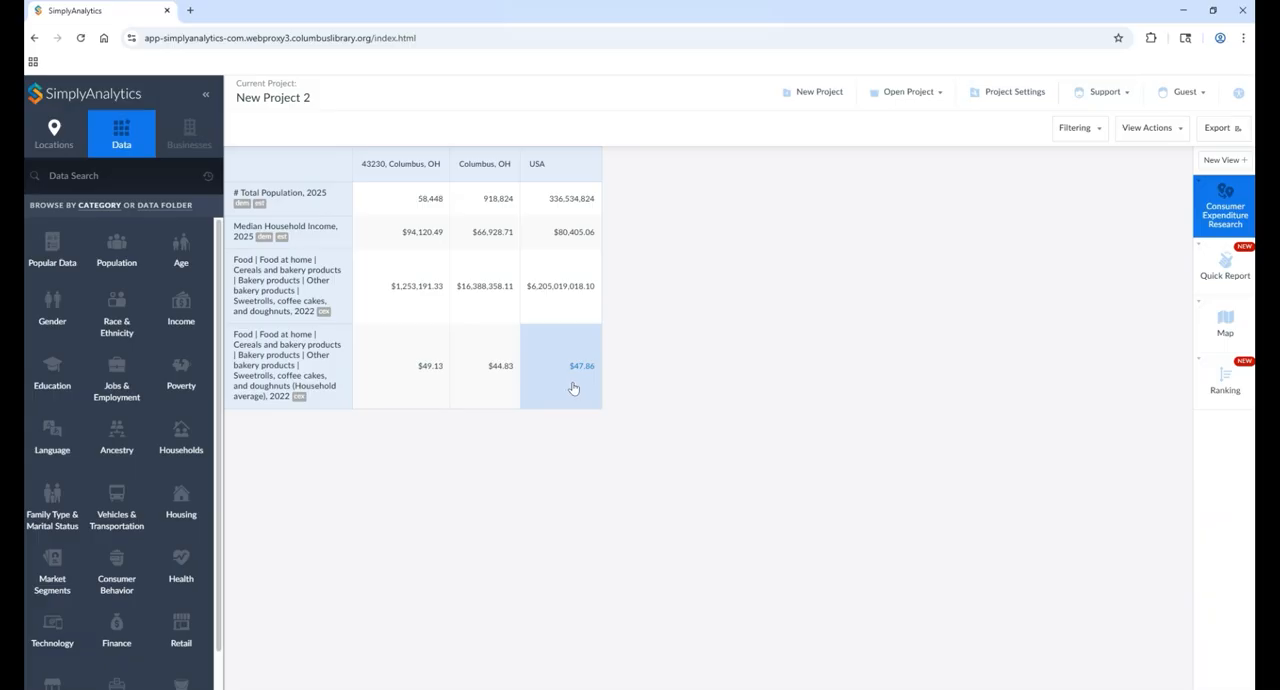
Step: Search the data for "coffee" and add the Coffee and Roasted coffee expenditure variables, each with its household average
left_click(70, 178)
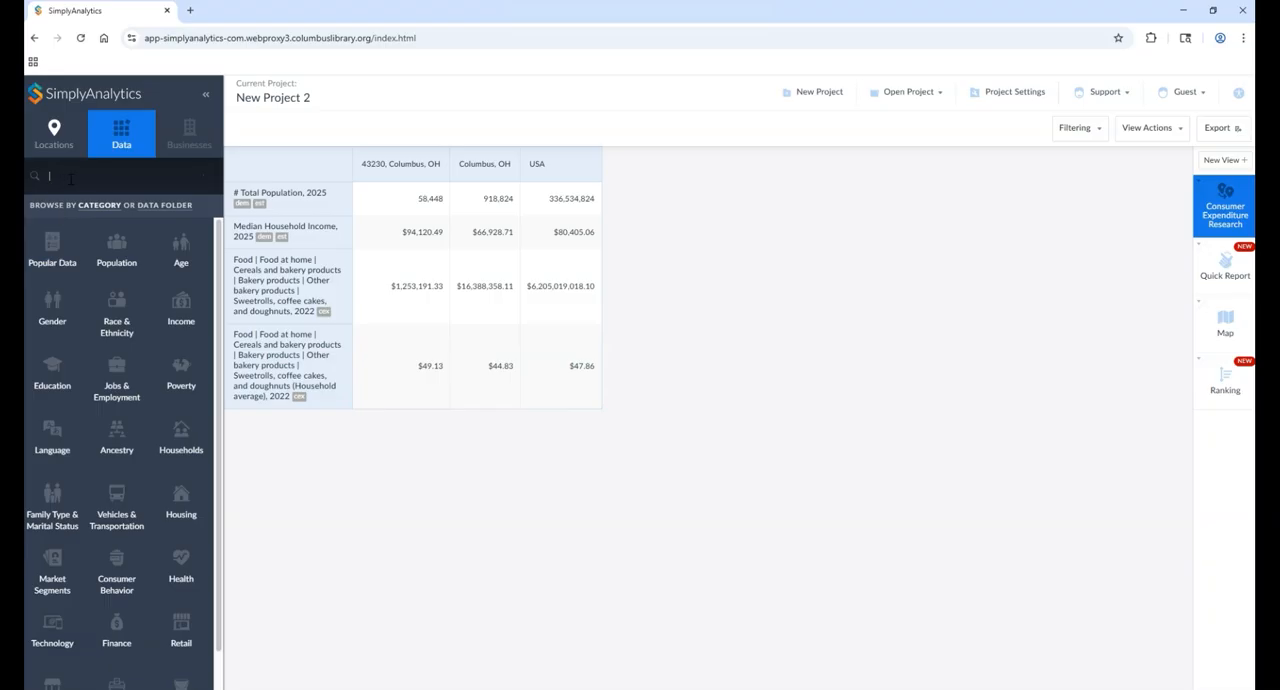
type("coffee")
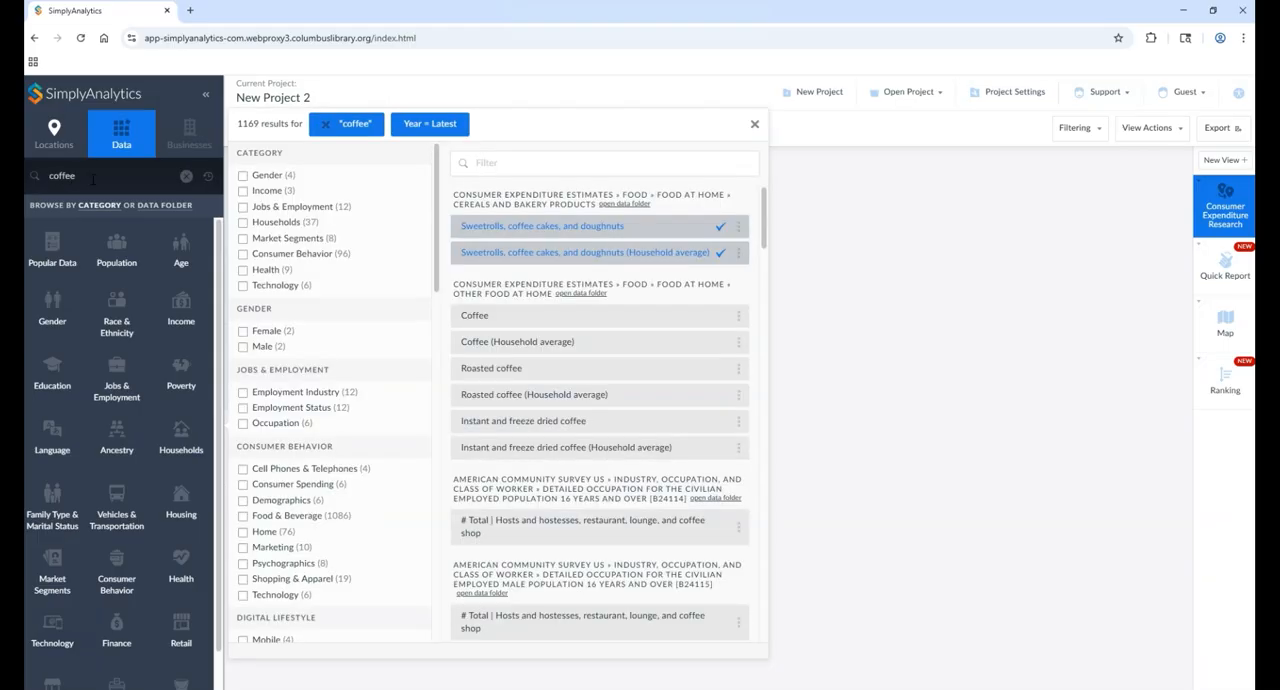
left_click(652, 340)
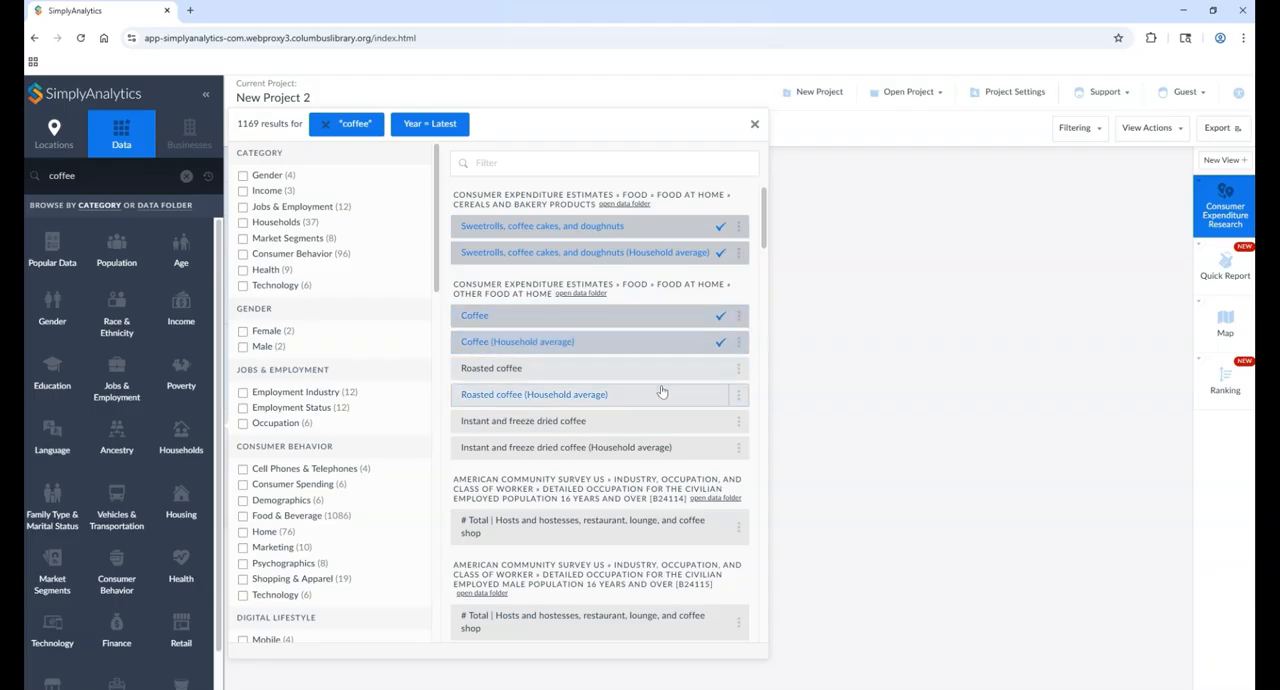
left_click(675, 372)
left_click(679, 403)
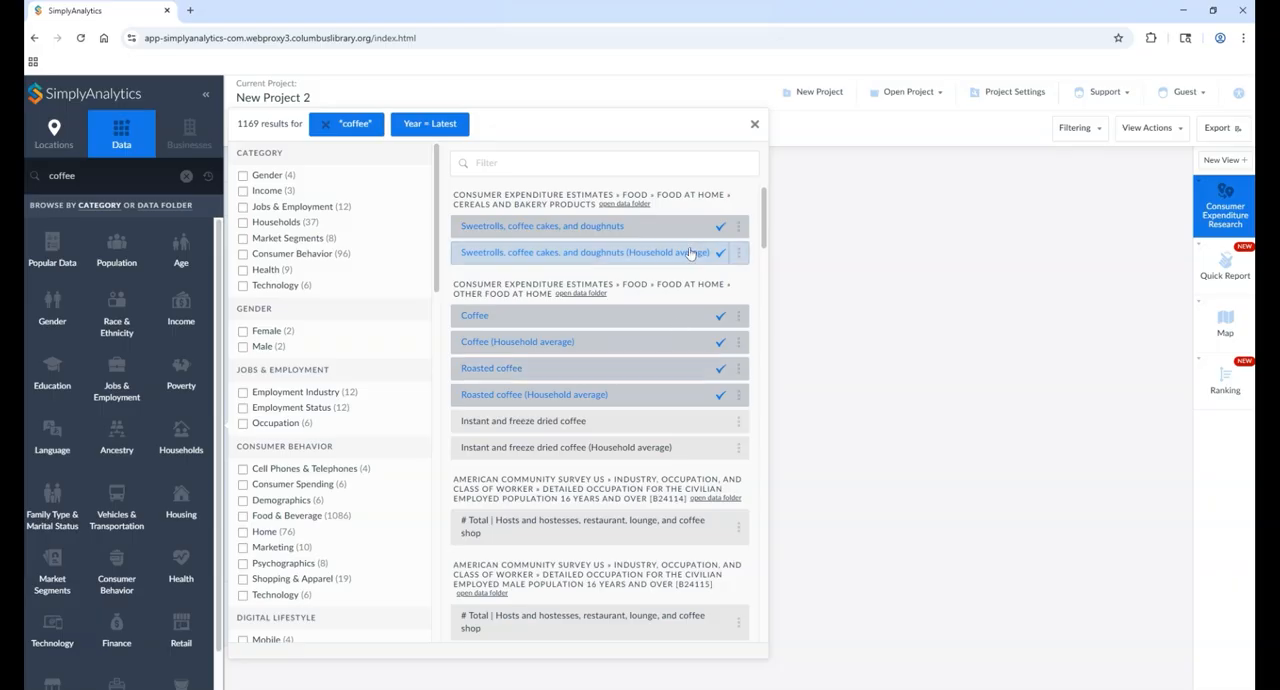
left_click(754, 125)
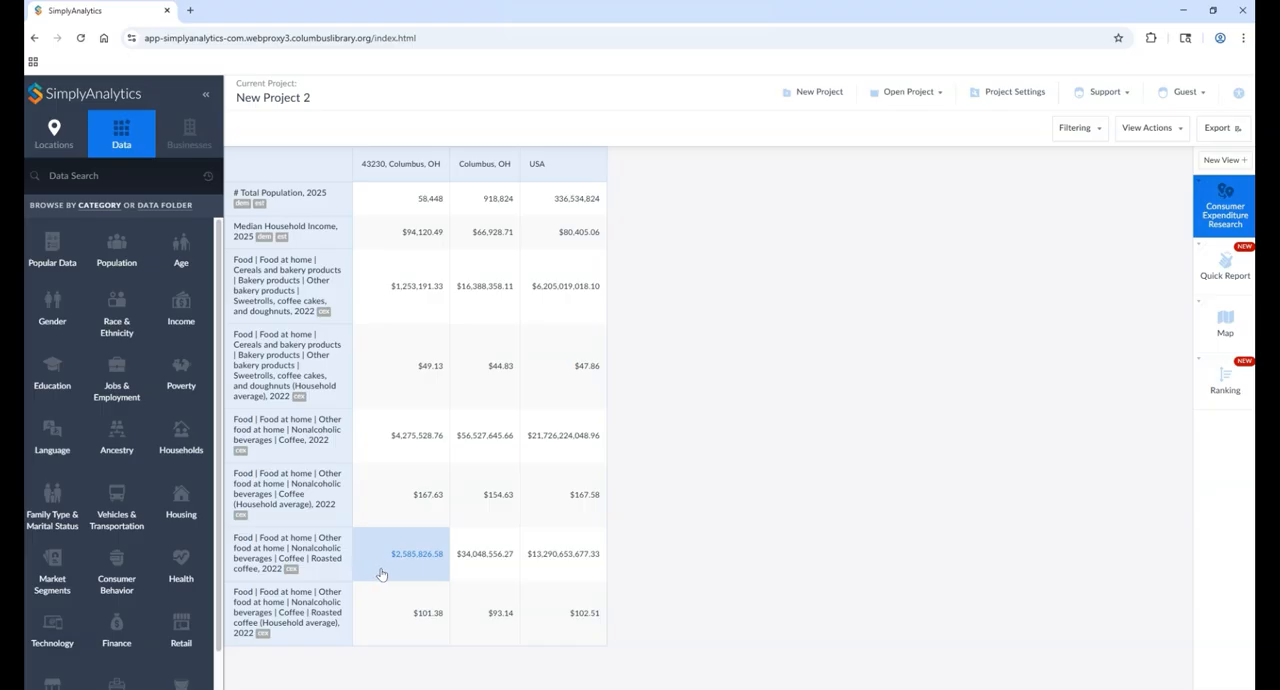
Step: Search the data for "bakery", add the Bakery products and Bakery products (Household average) variables and view their rows in the table
left_click(117, 178)
type("bakery")
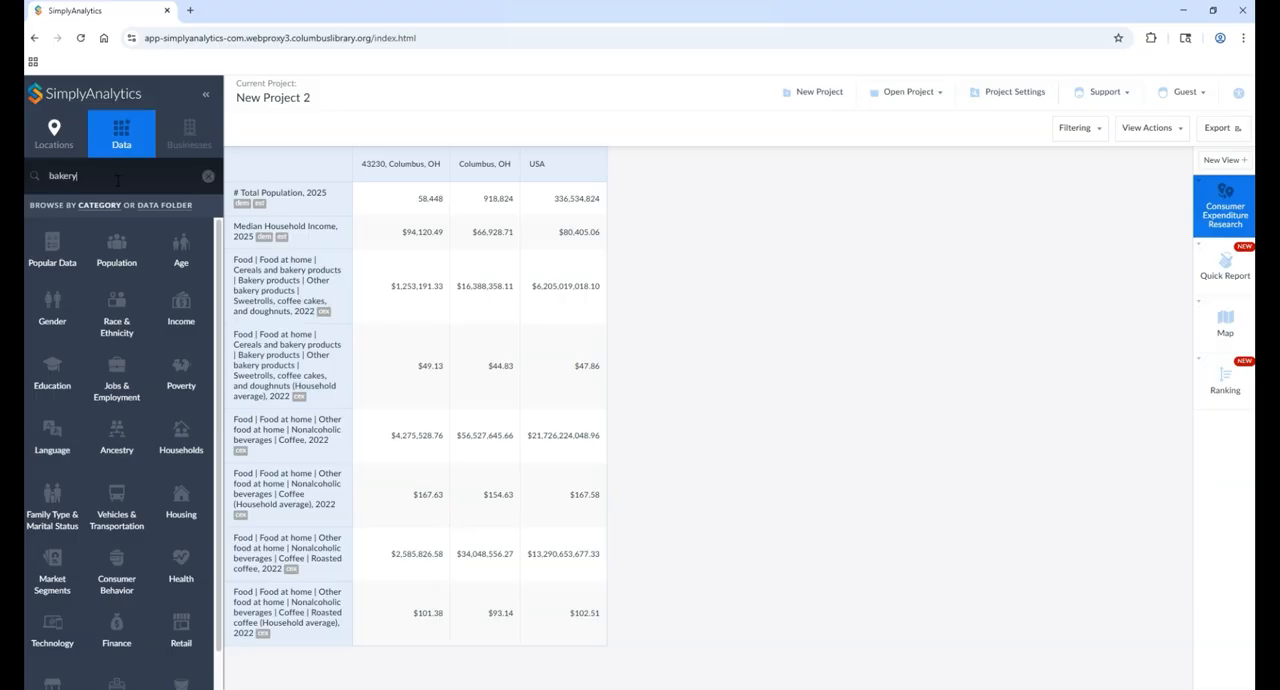
key("Return")
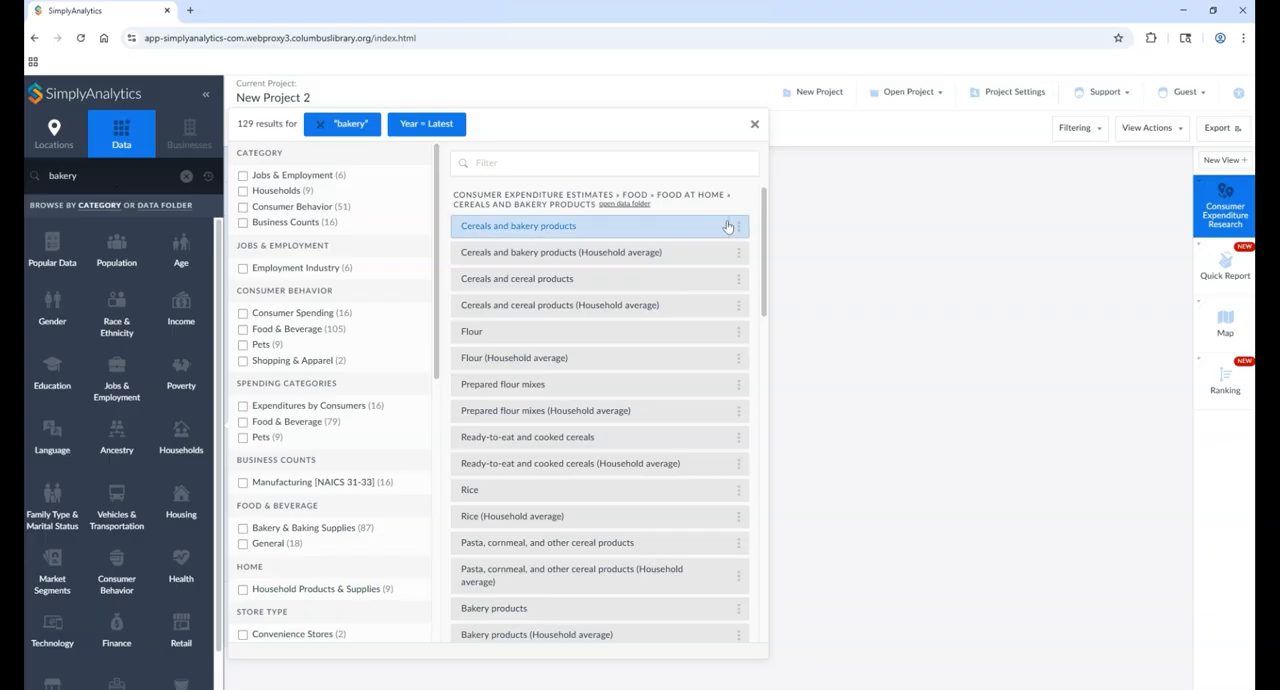
left_click_drag(765, 223, 770, 249)
left_click_drag(770, 241, 770, 255)
scroll(530, 400, "down", 3)
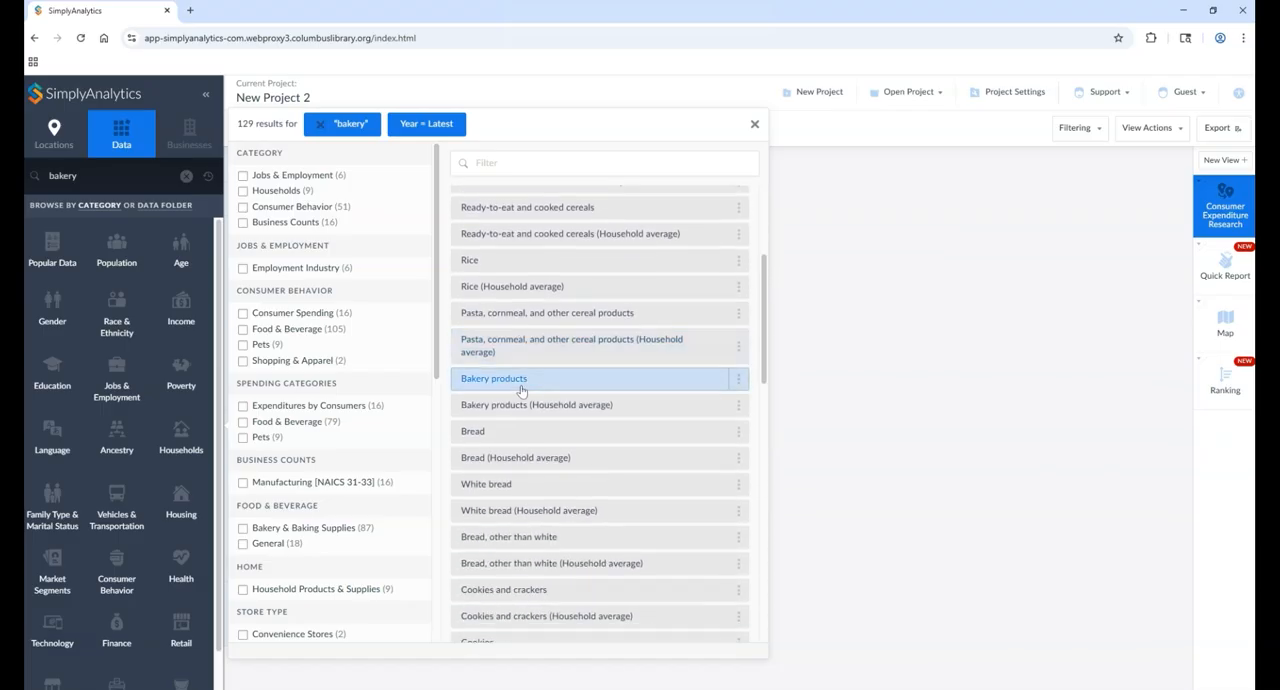
left_click(529, 388)
left_click(565, 412)
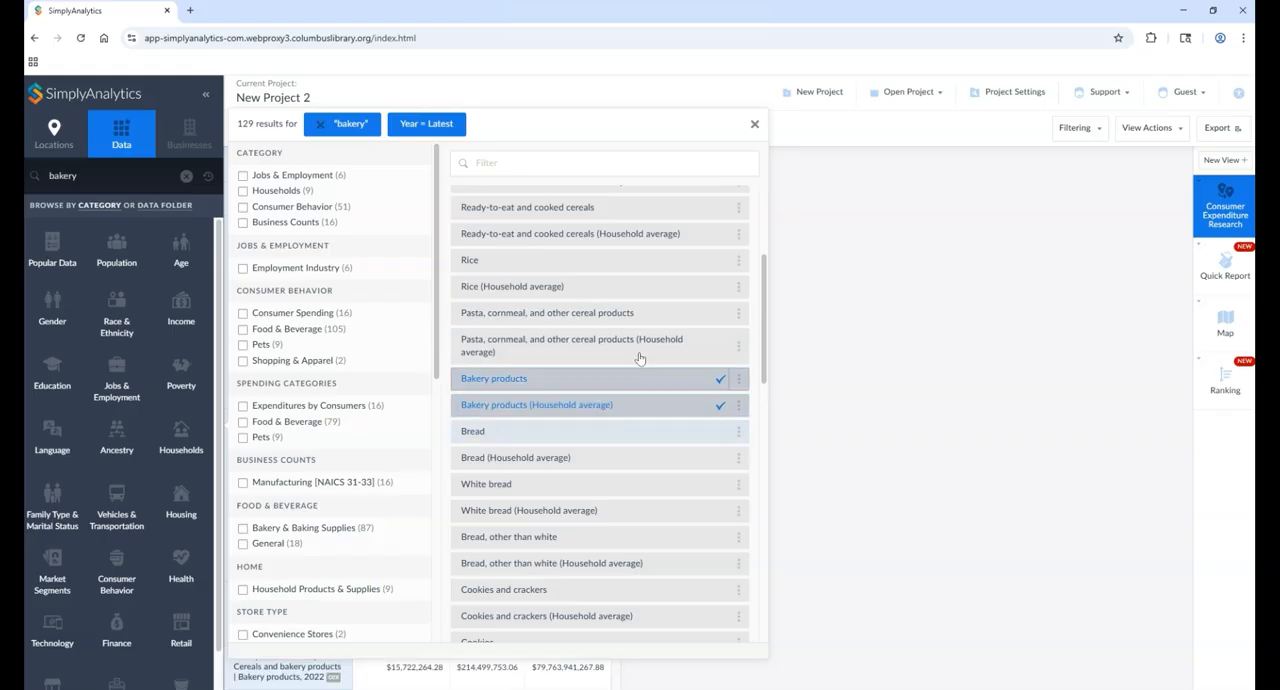
scroll(603, 555, "down", 1)
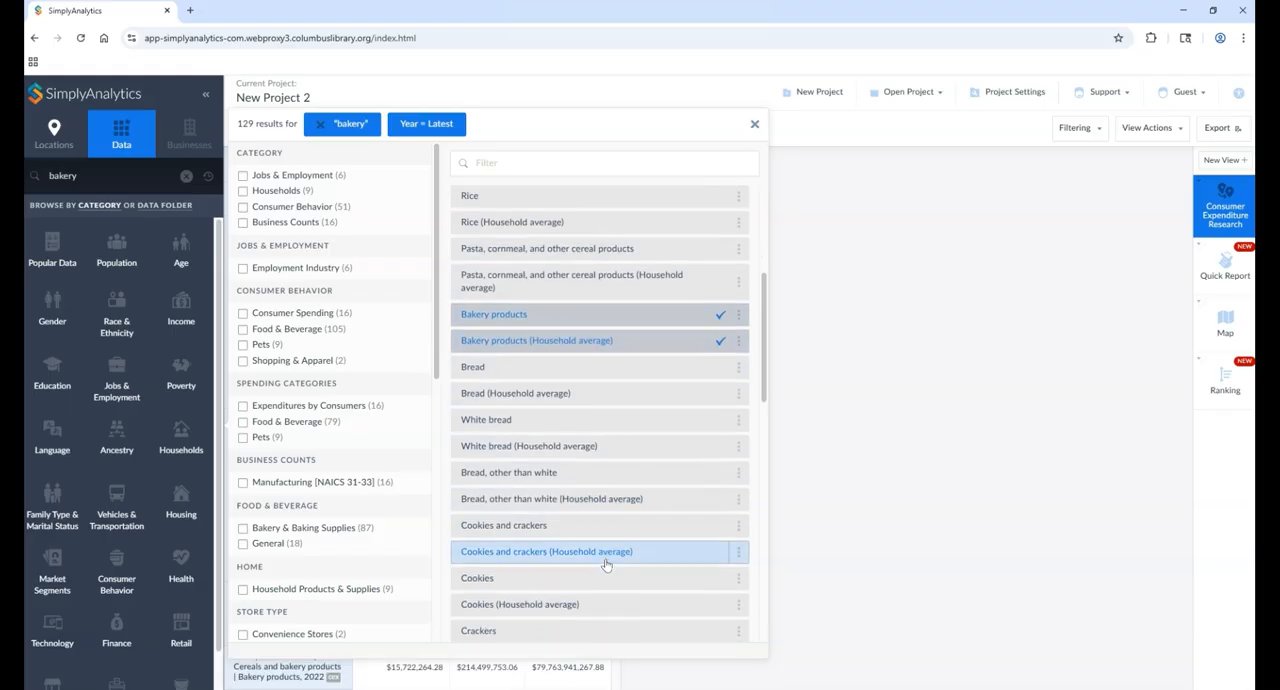
left_click(755, 129)
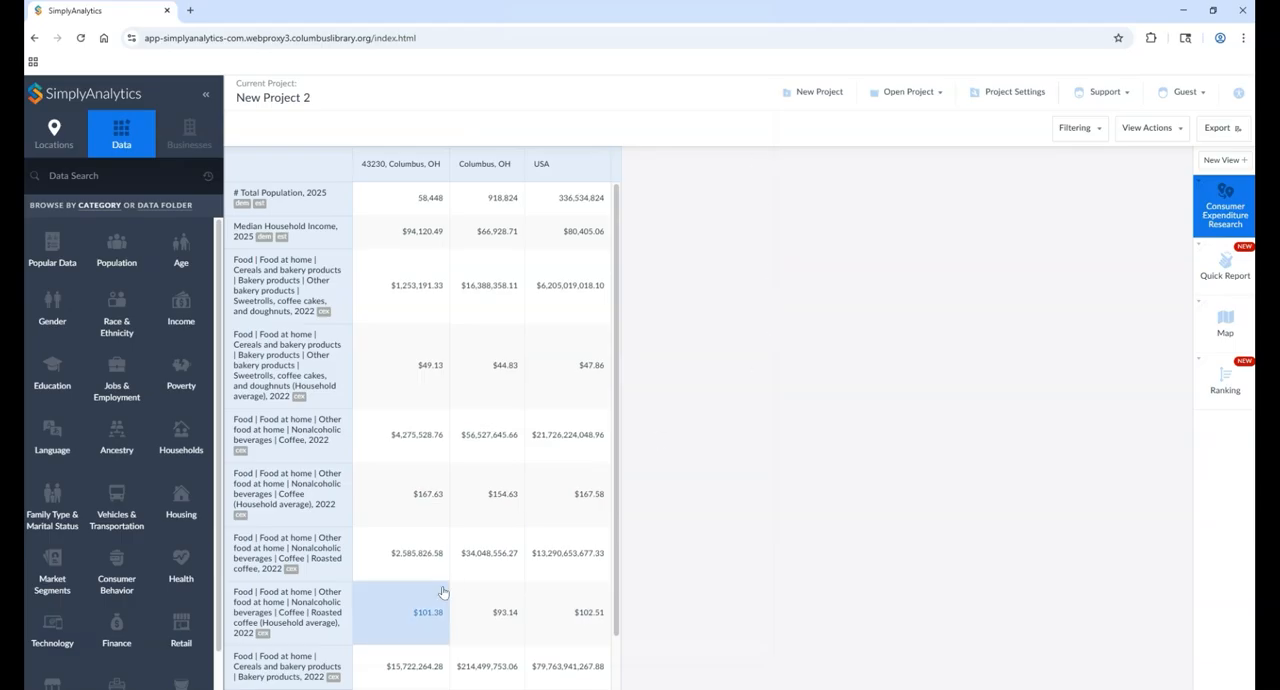
scroll(438, 600, "down", 1)
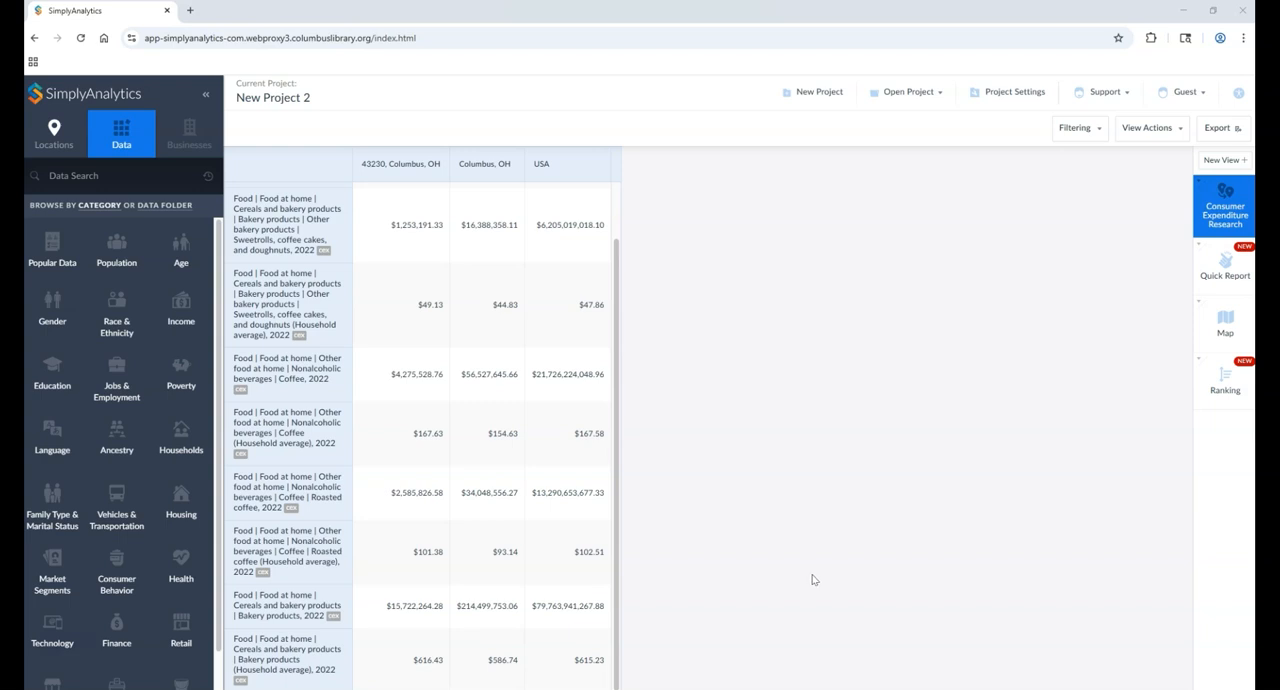
Step: Search the data for "dunkin", filter by "30 days" and add the fast food restaurants variable for Dunkin' Donuts volume
left_click(112, 177)
type("dunkin")
key("Return")
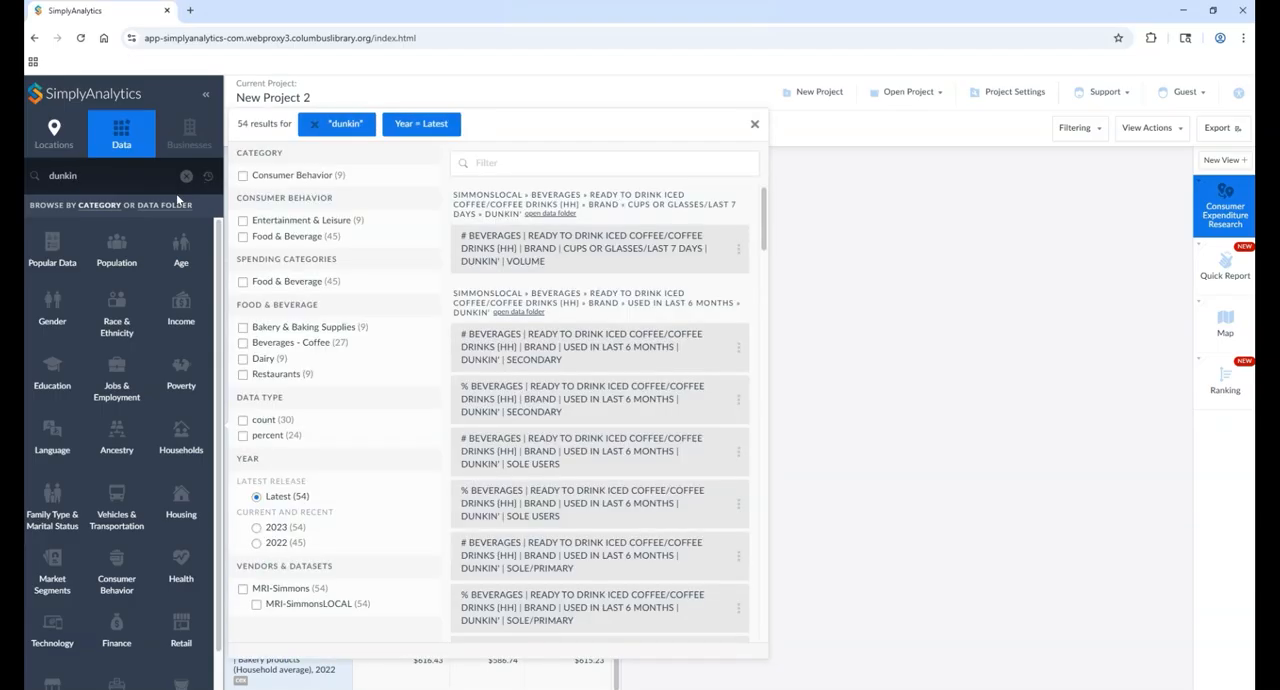
left_click(507, 165)
type("30 days")
key("Return")
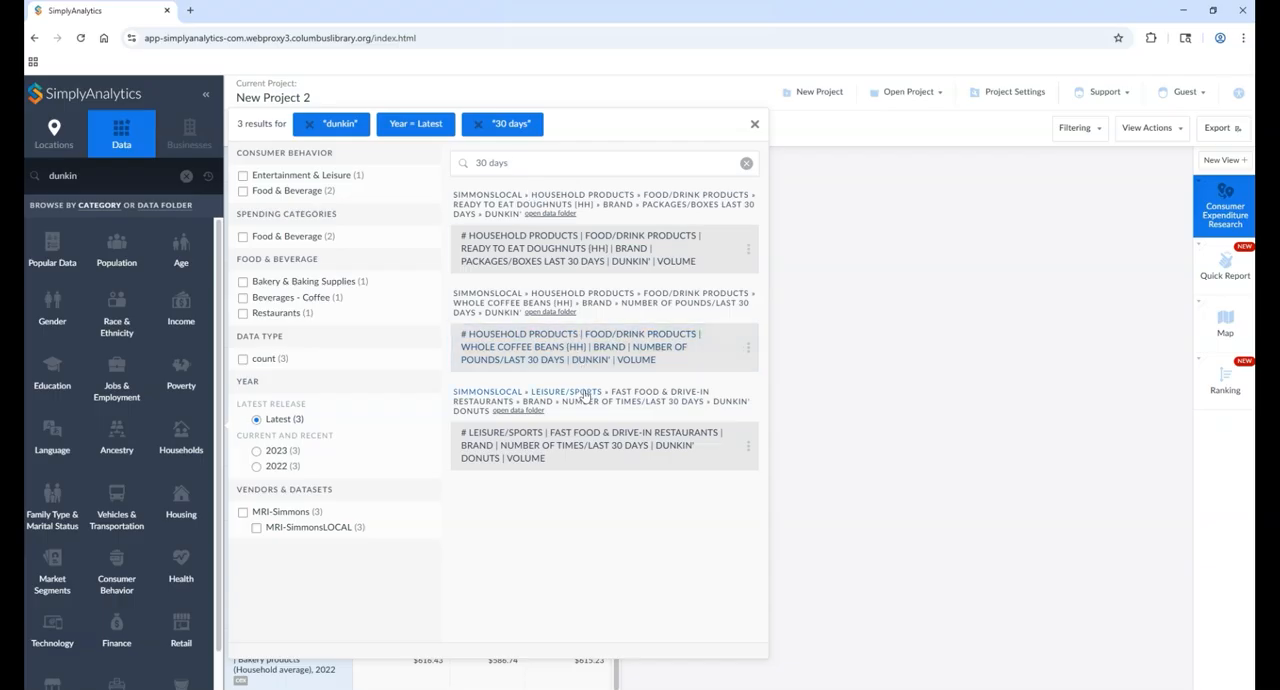
left_click(573, 455)
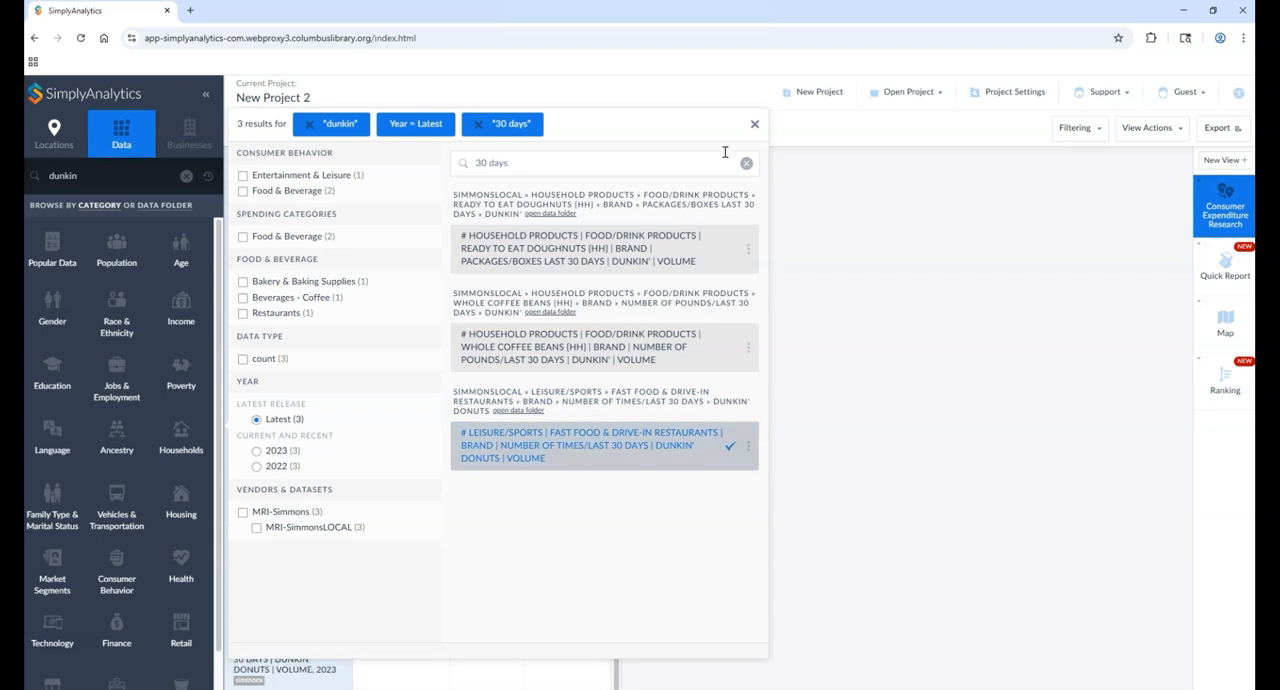
left_click(754, 124)
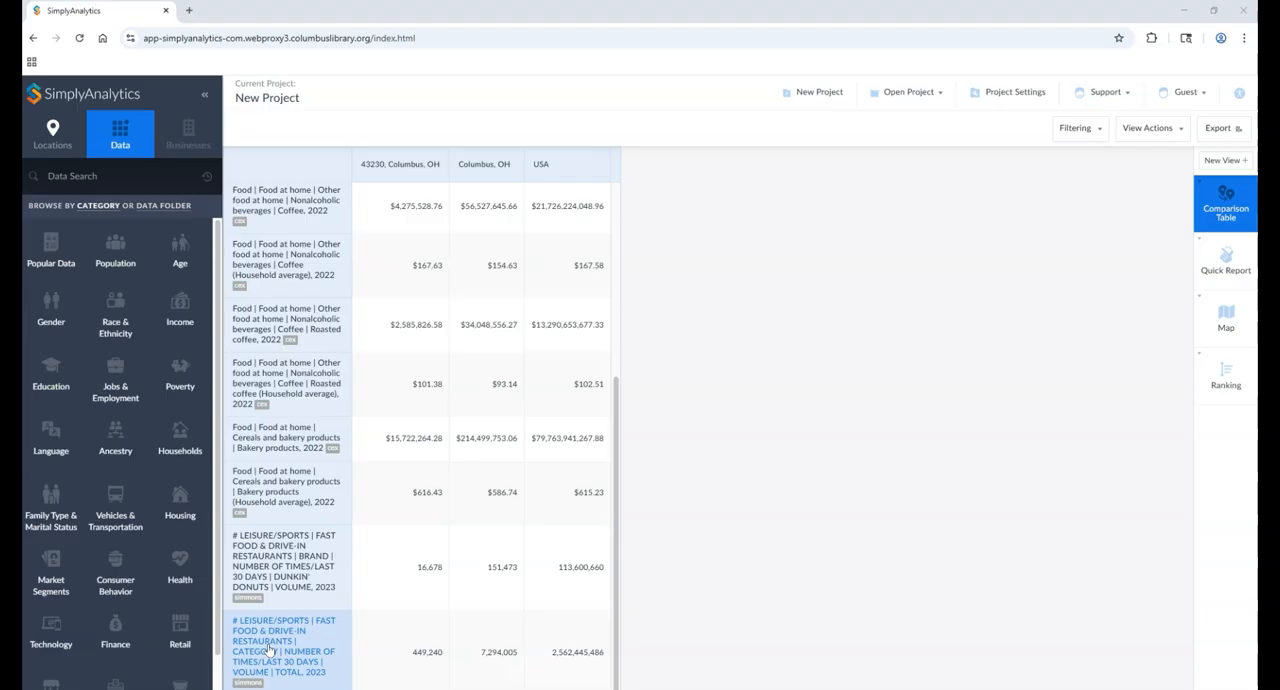
Step: Search the data for "total fast food 30 days" and check the fast food and drive-in restaurants total volume variable
left_click(102, 178)
type("total f")
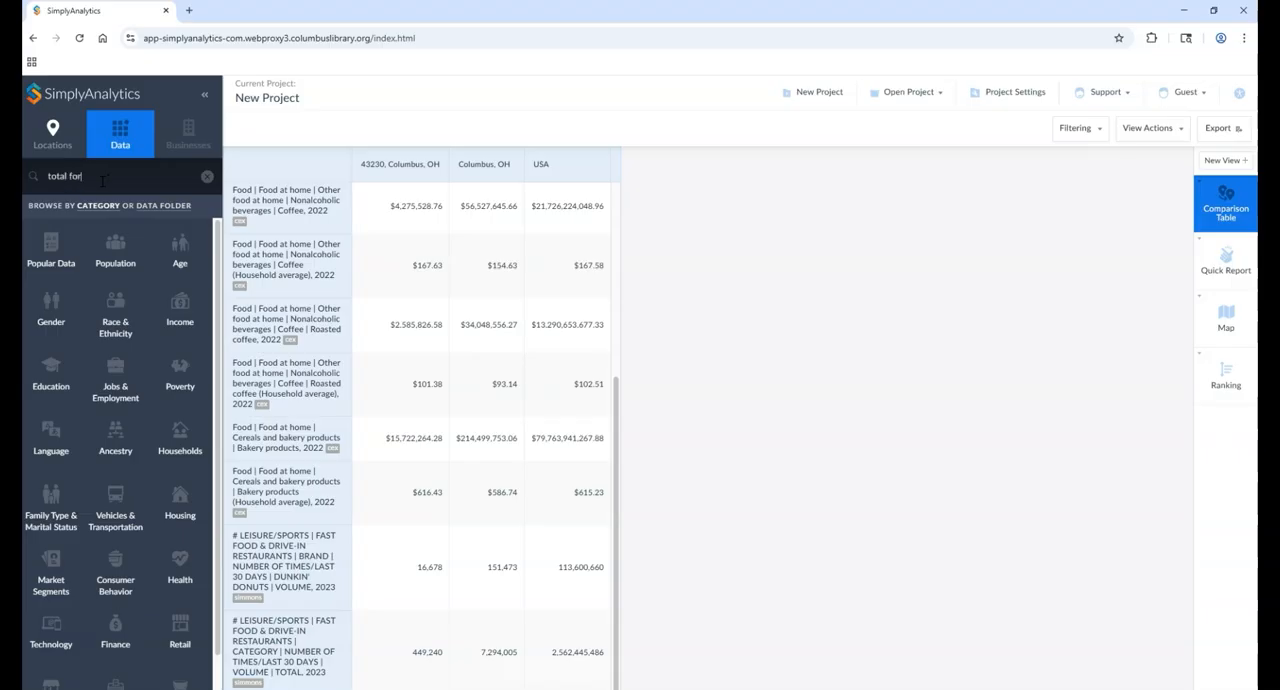
type("ast food 30 days")
key("Return")
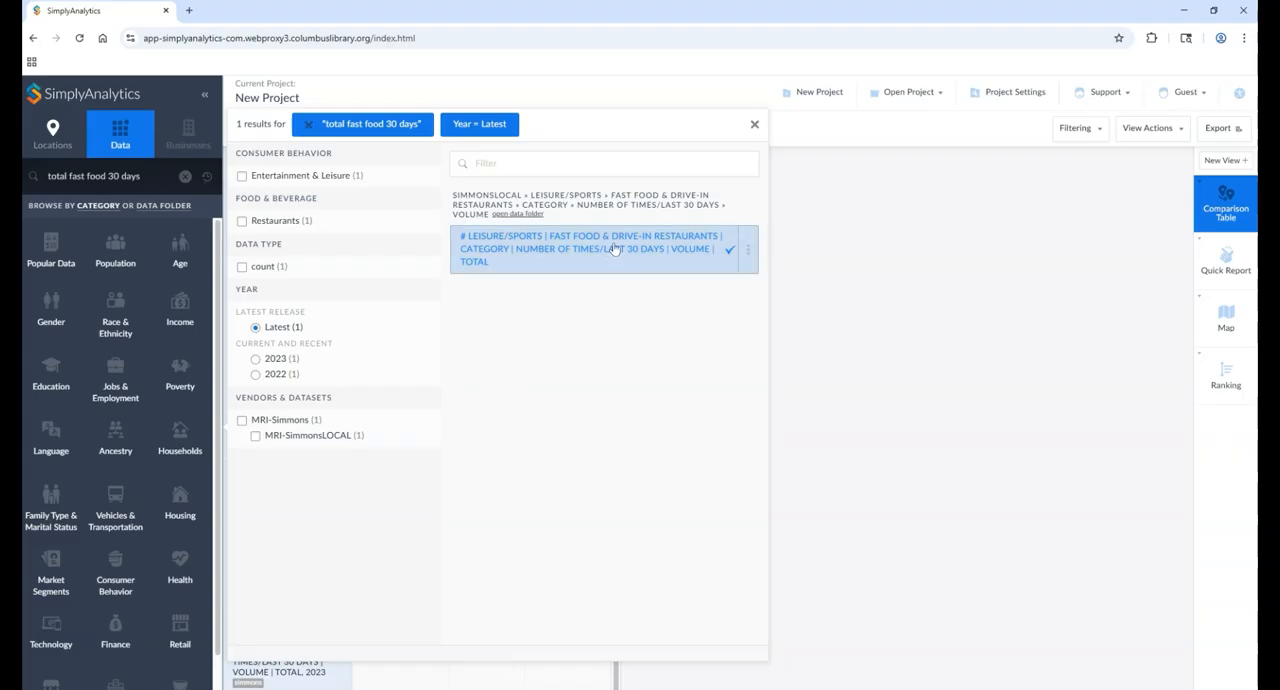
left_click(755, 124)
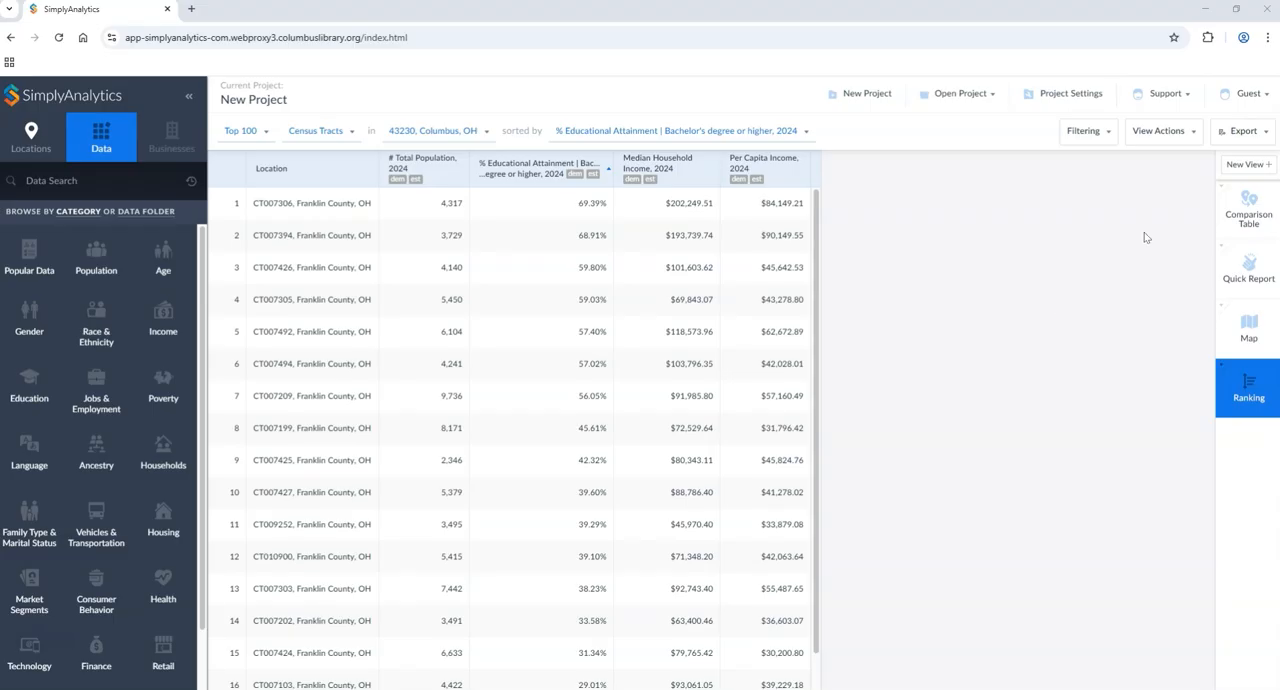
Step: Create a ring study table for 43230, Columbus, OH with the population, educational attainment, median household income and per capita income variables
left_click(1240, 165)
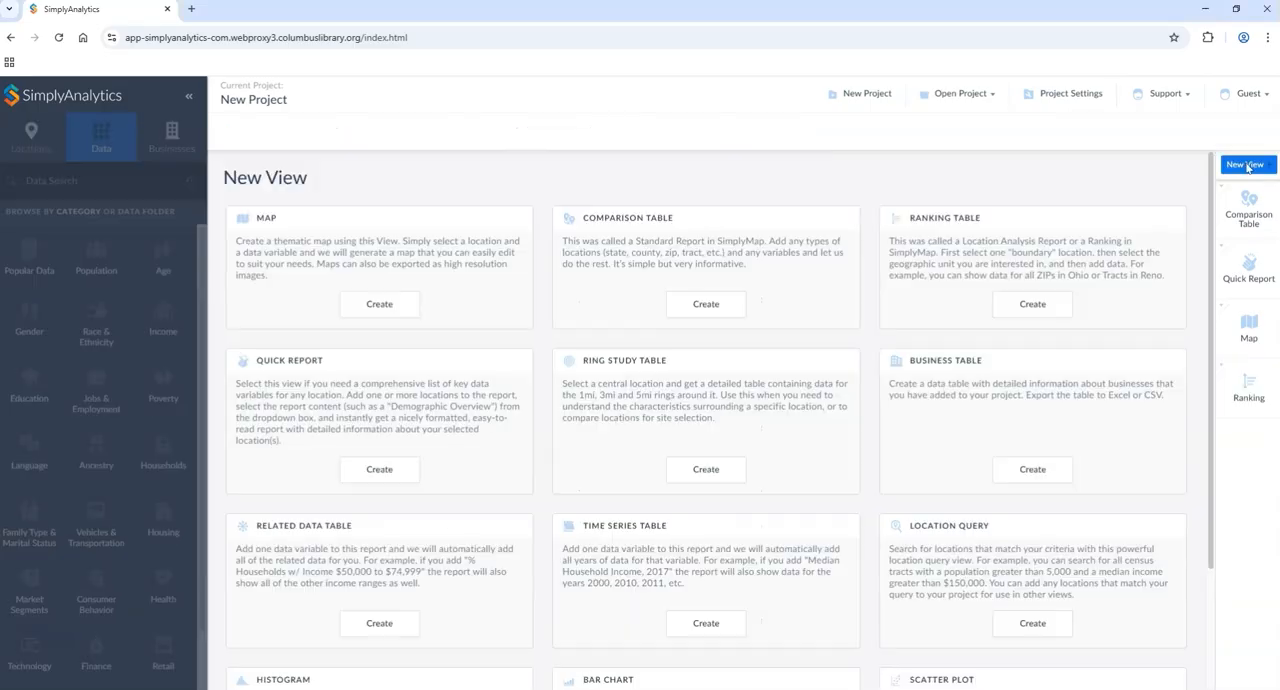
scroll(491, 246, "down", 2)
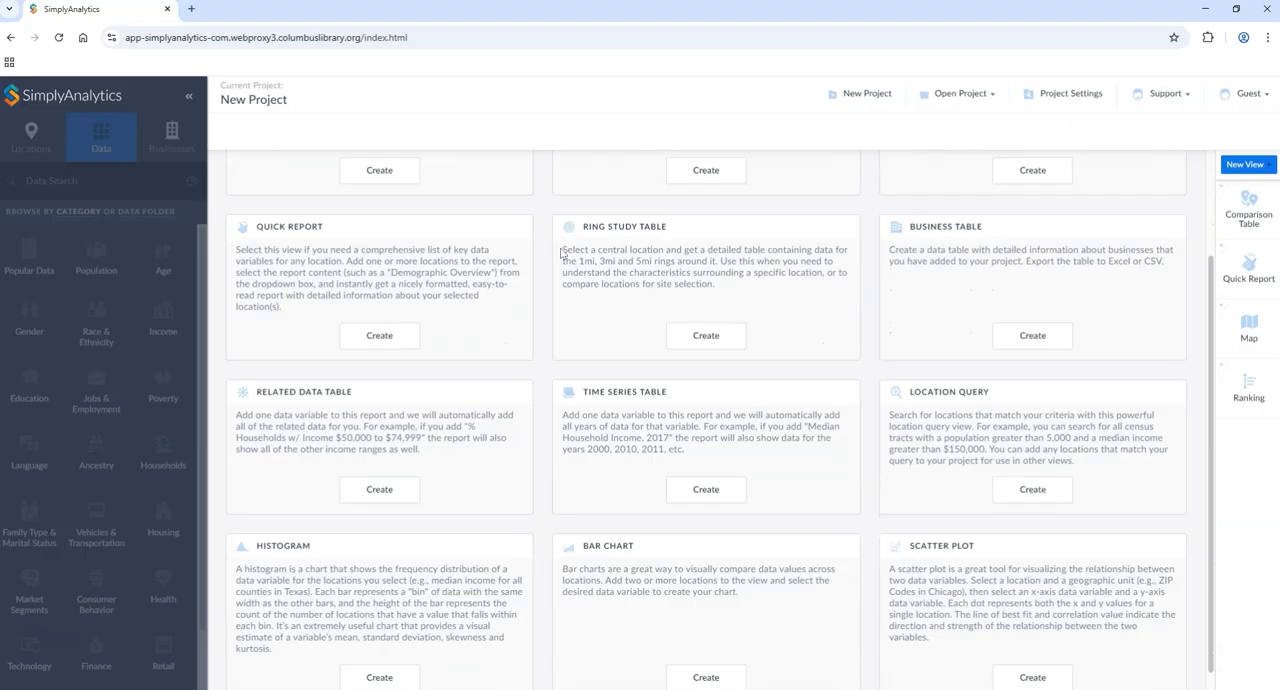
scroll(667, 249, "up", 1)
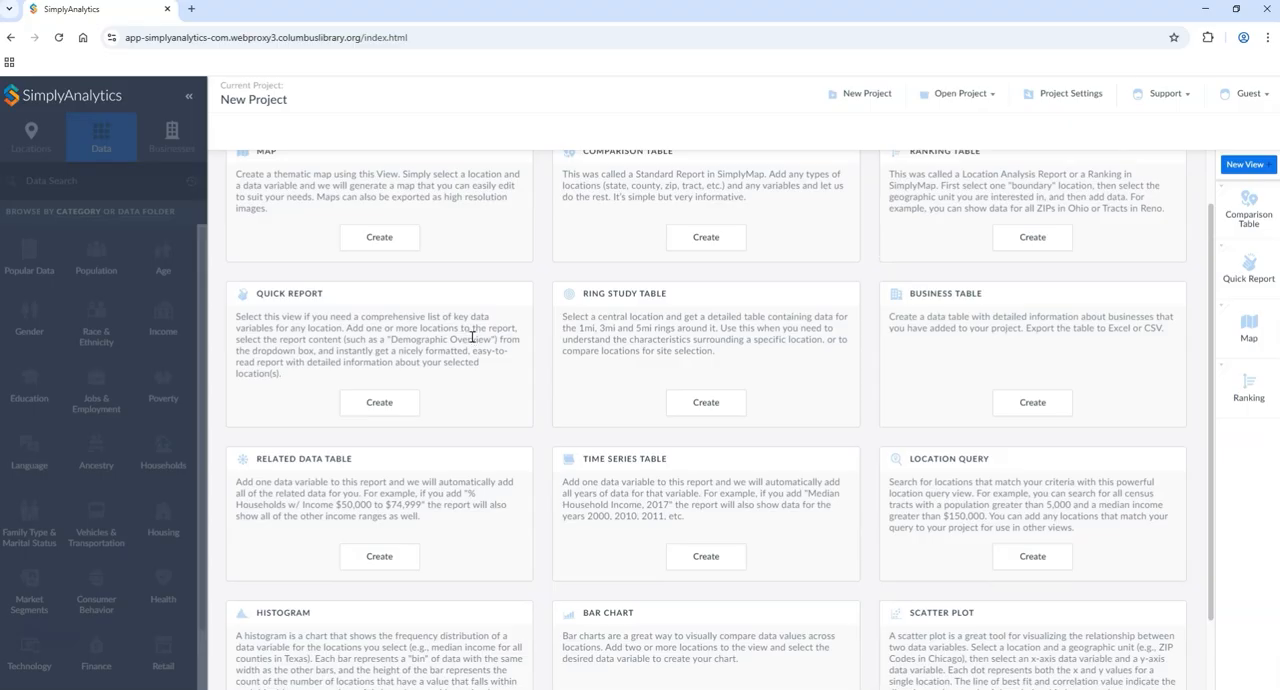
scroll(641, 339, "down", 1)
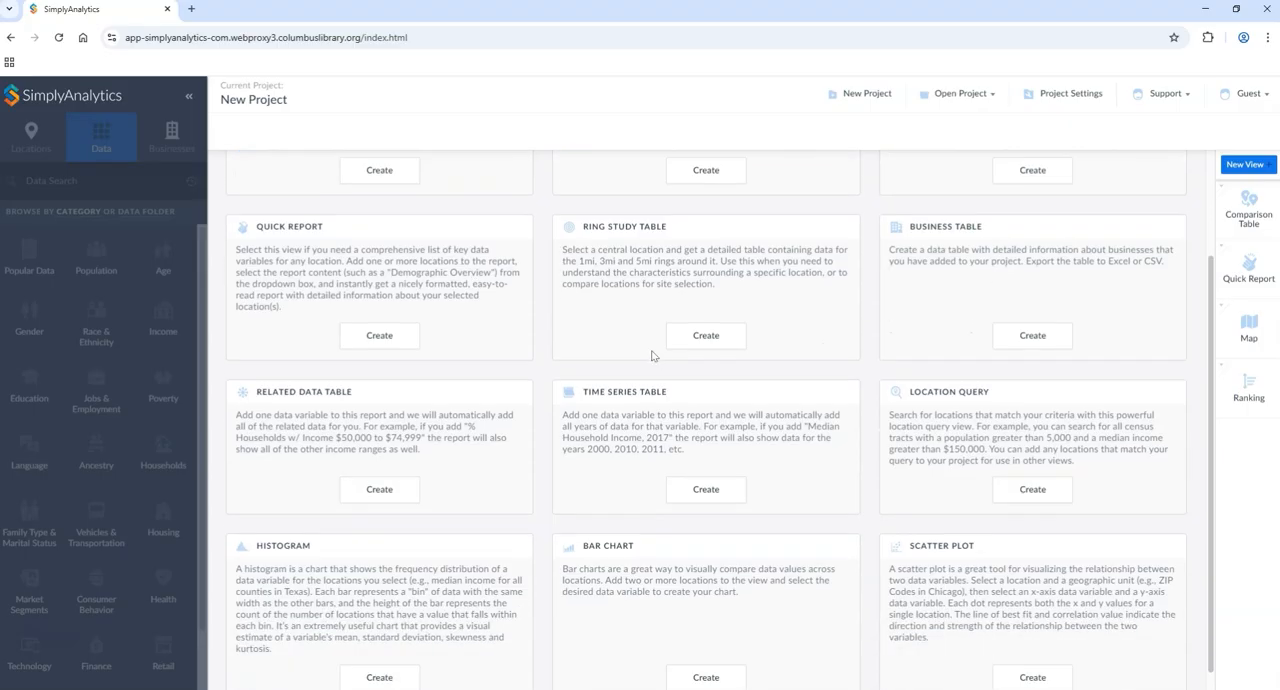
left_click(710, 338)
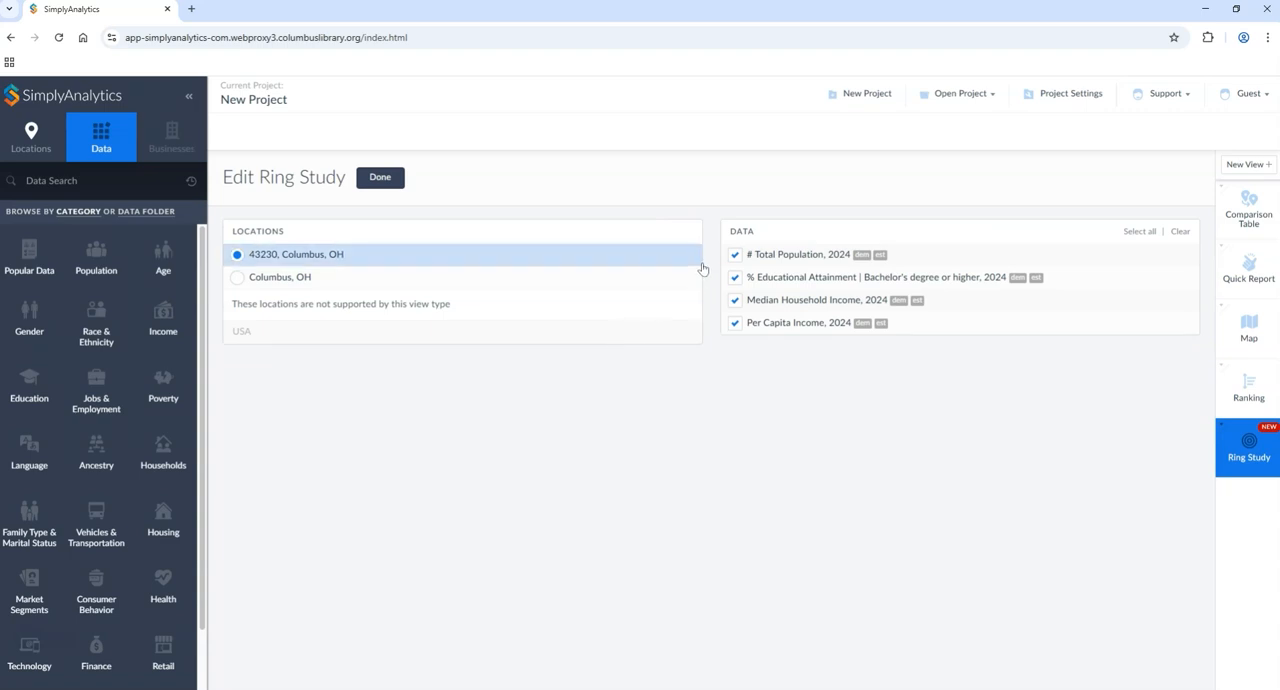
left_click(380, 177)
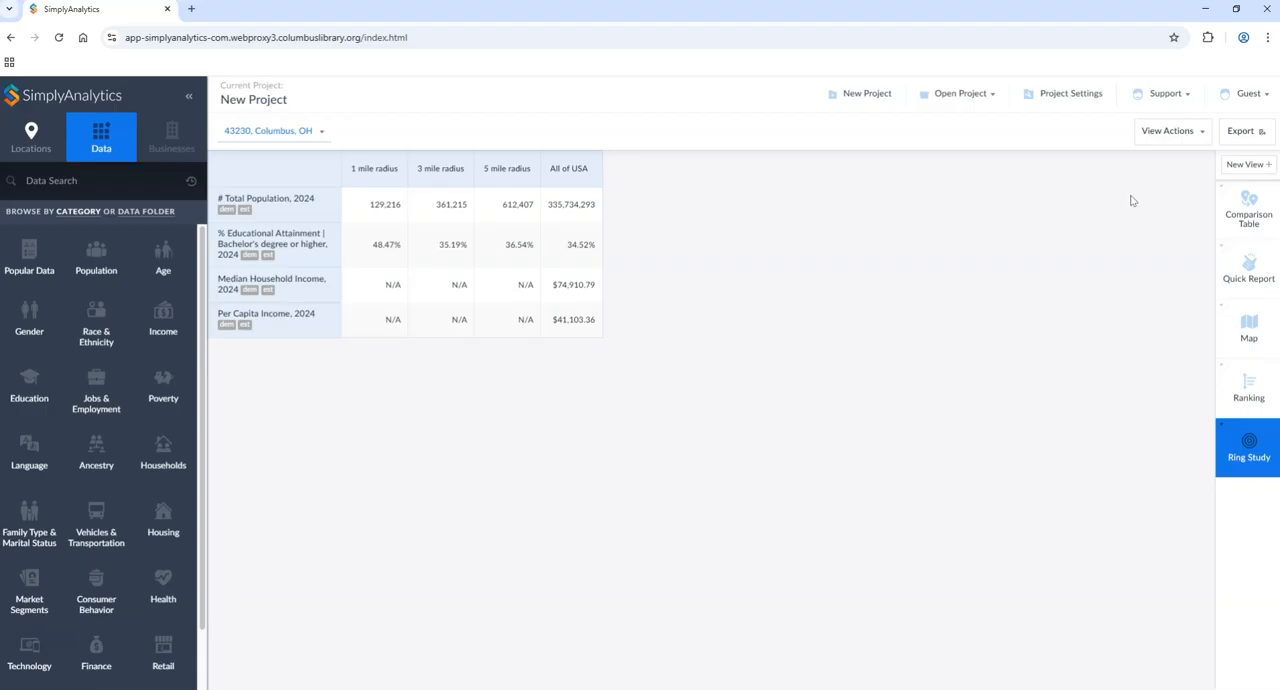
Step: Create a business table view and check which fields an advanced business search condition offers, without adding one
left_click(1250, 165)
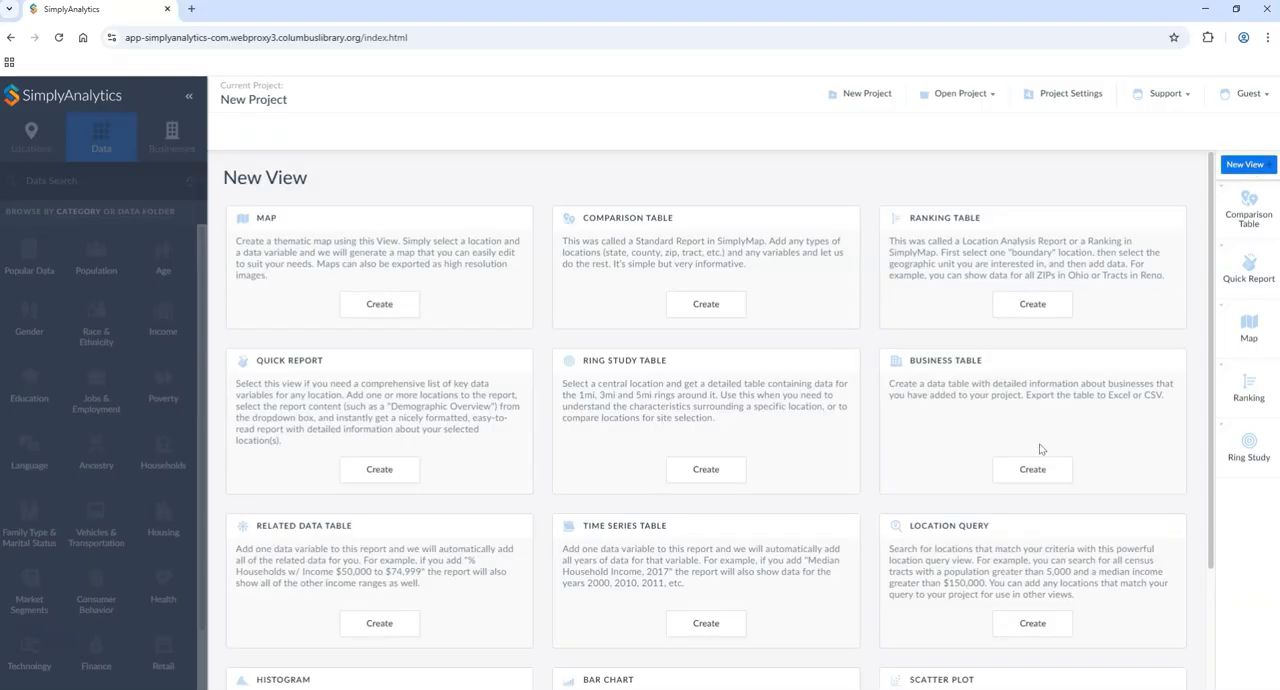
left_click(1034, 476)
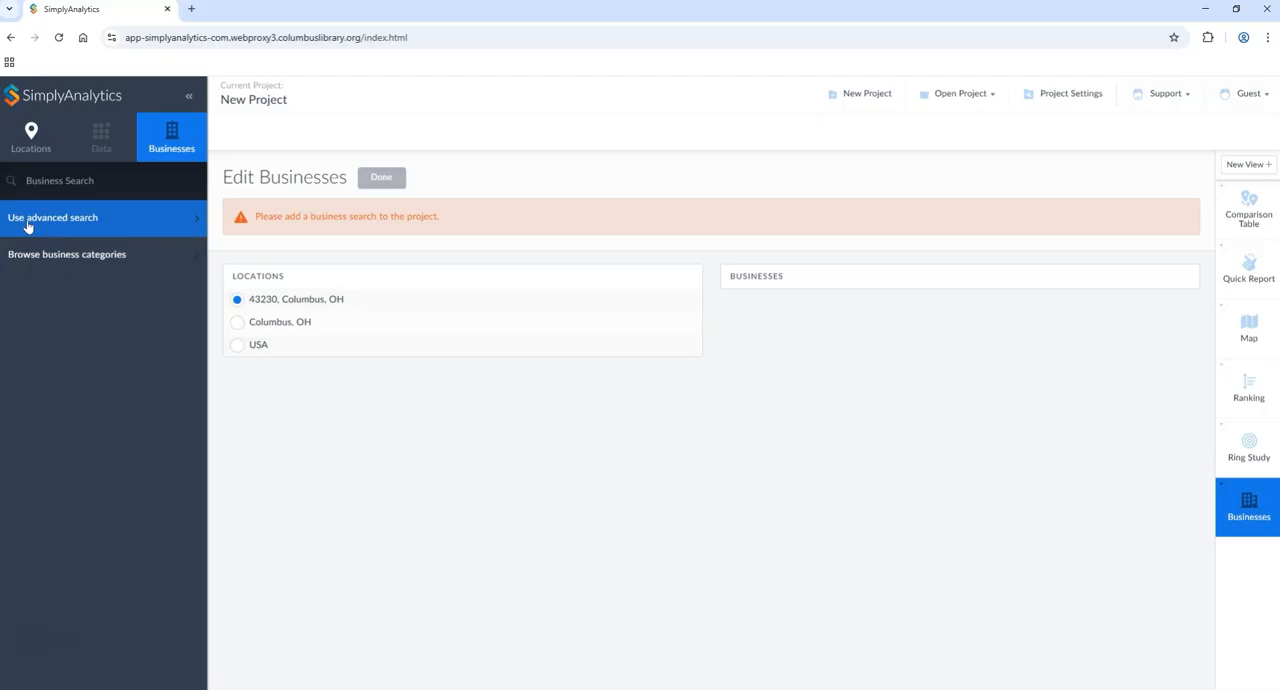
left_click(86, 229)
left_click(588, 366)
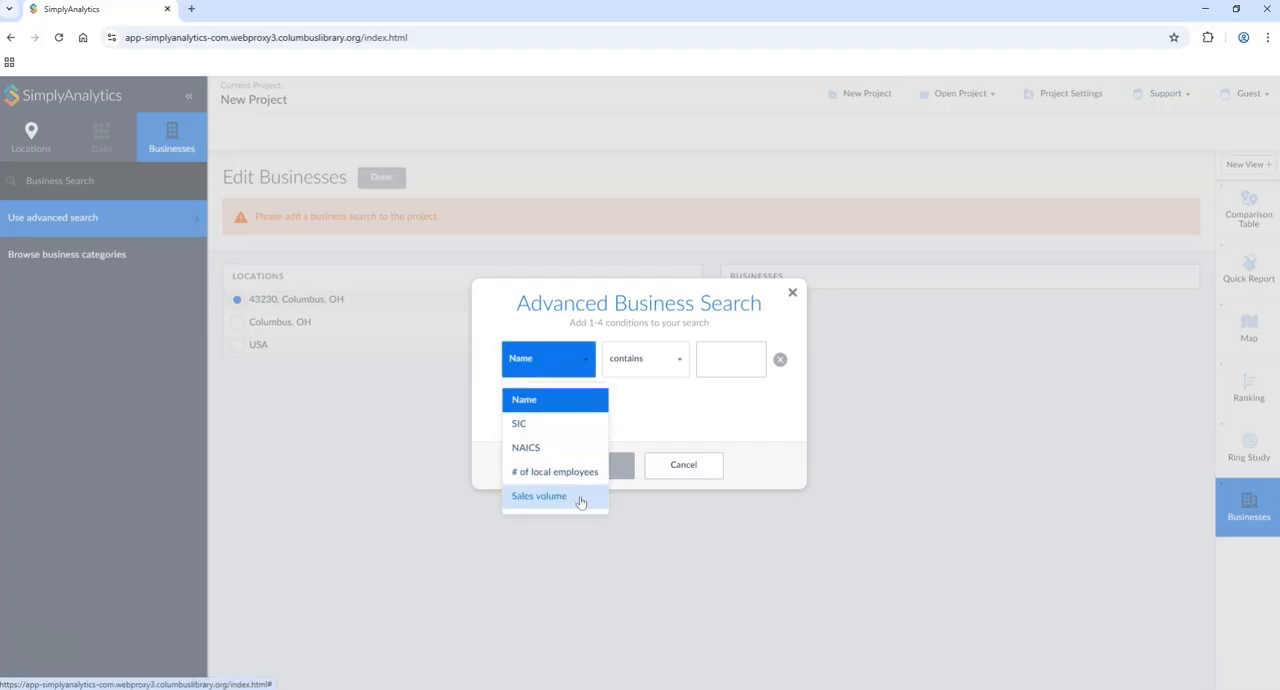
left_click(792, 293)
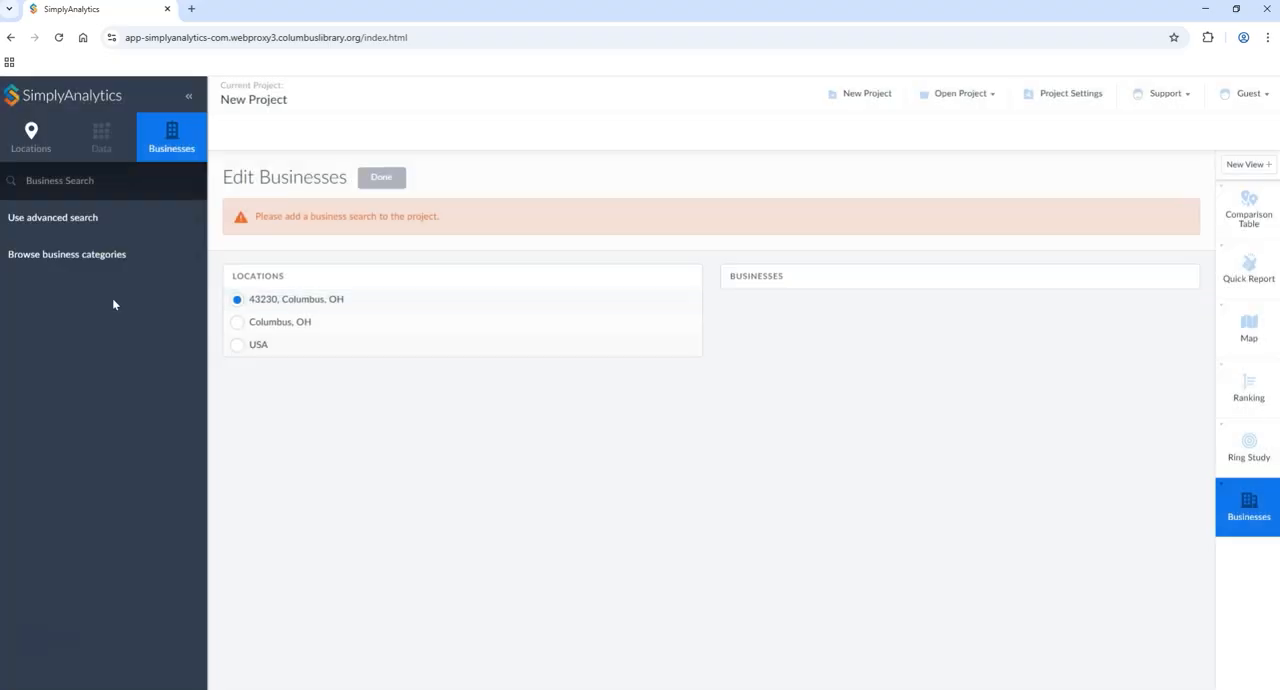
Step: Fill the business table with NAICS 722515, Snack and Nonalcoholic Beverage Bars, in 43230, Columbus, OH
left_click(64, 254)
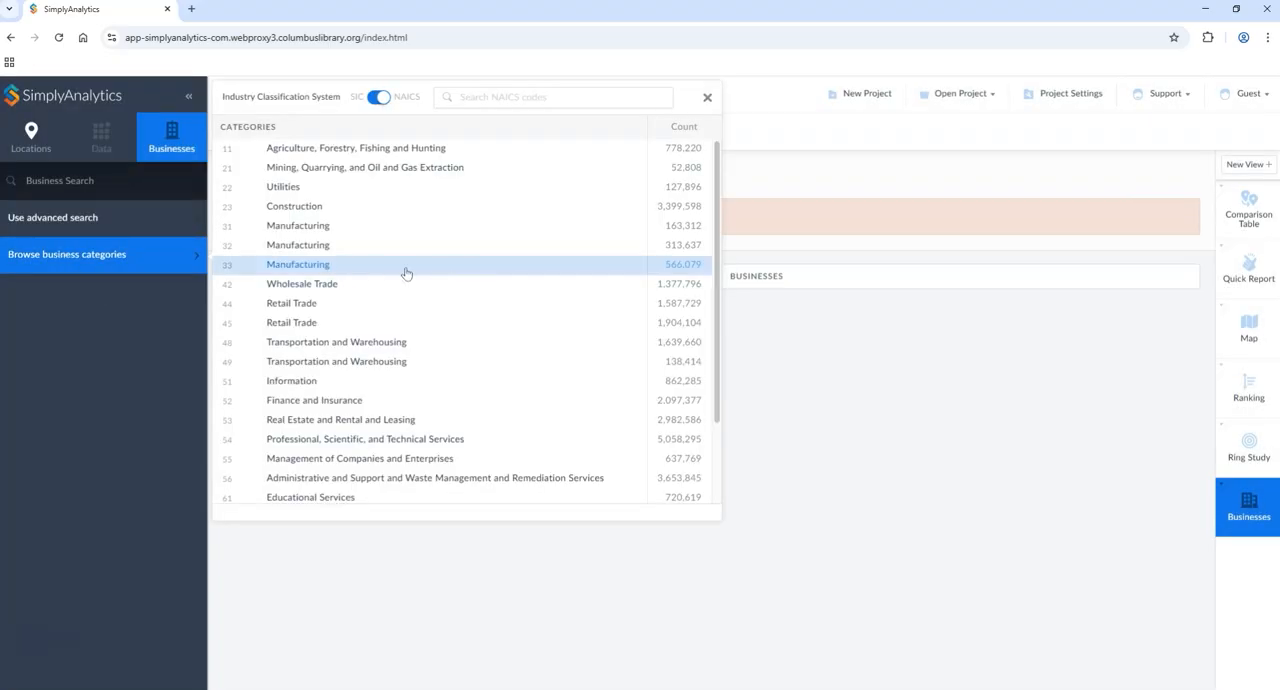
scroll(506, 290, "down", 1)
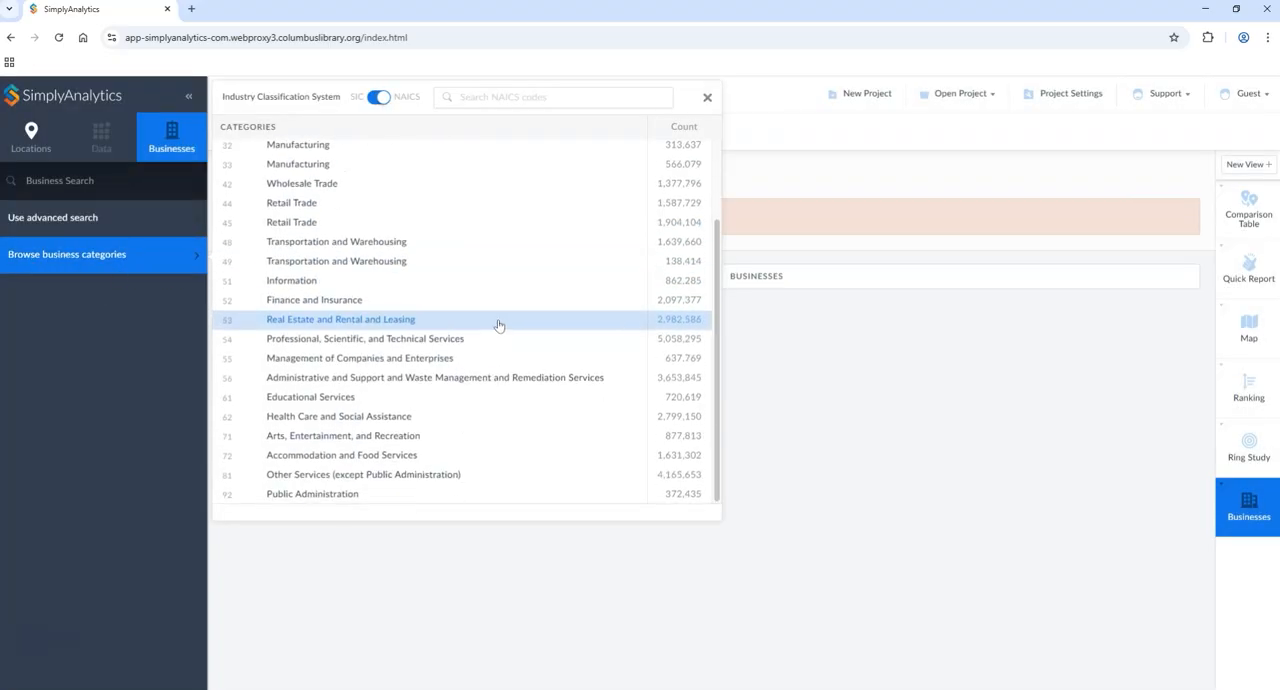
left_click(318, 457)
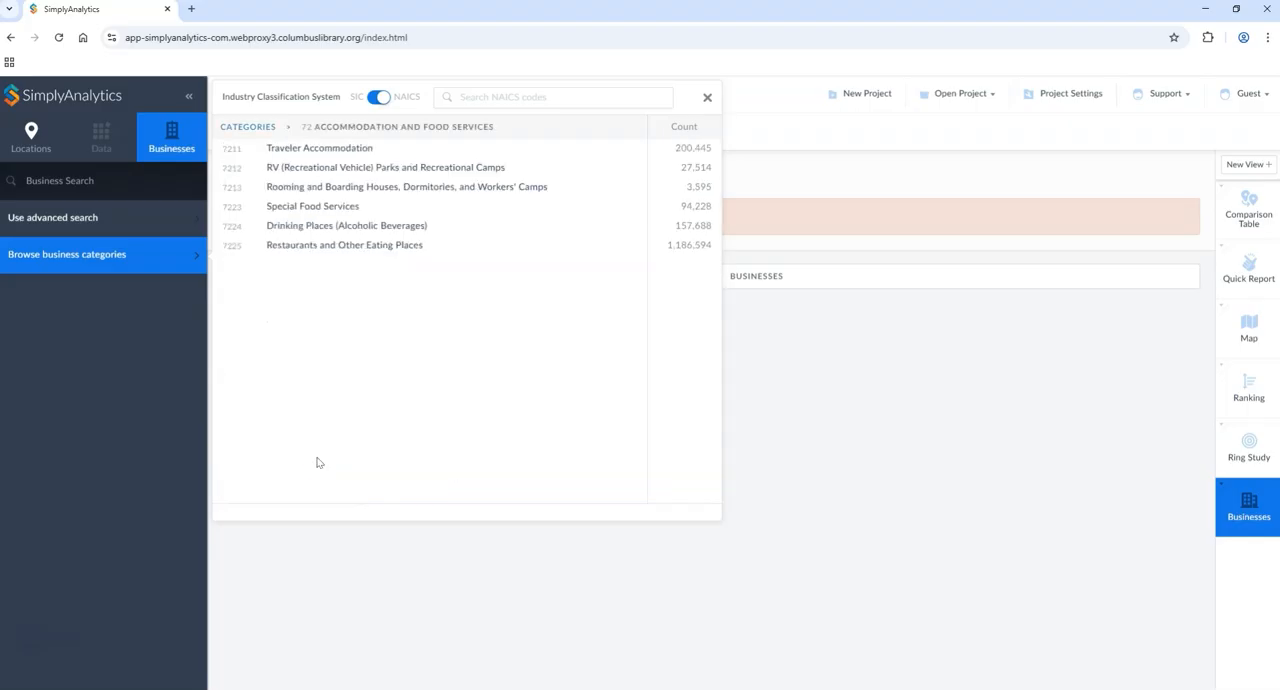
left_click(330, 248)
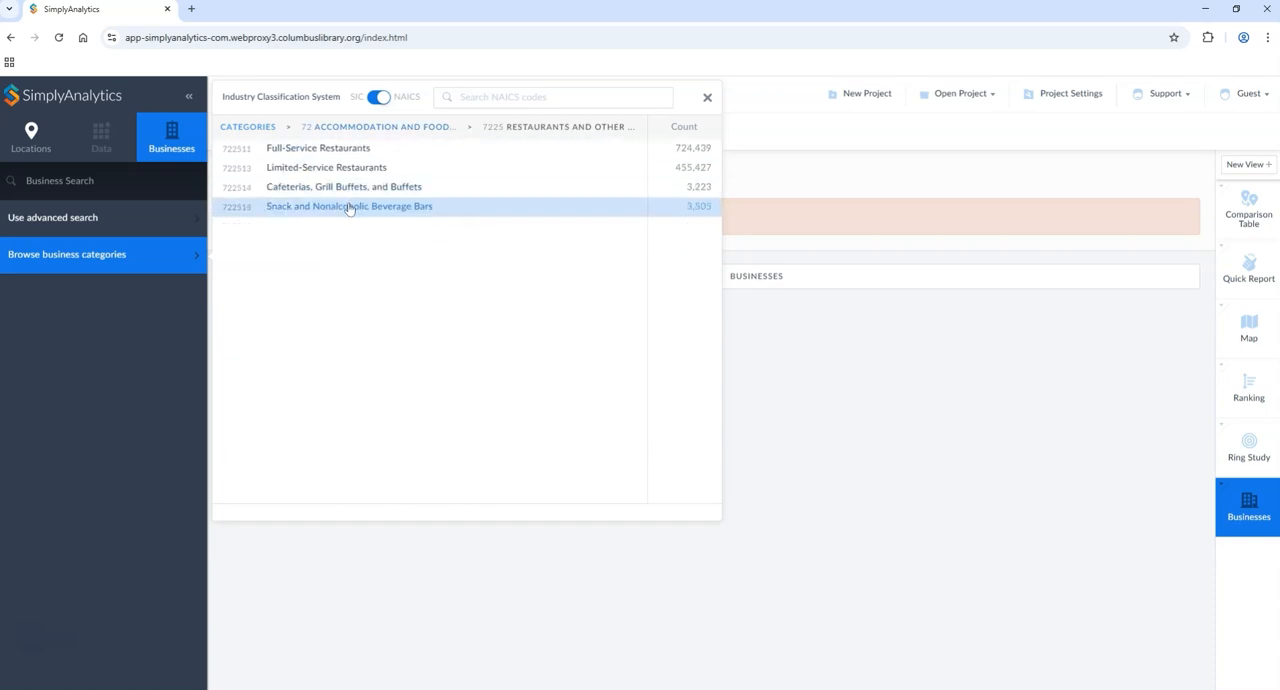
left_click(408, 128)
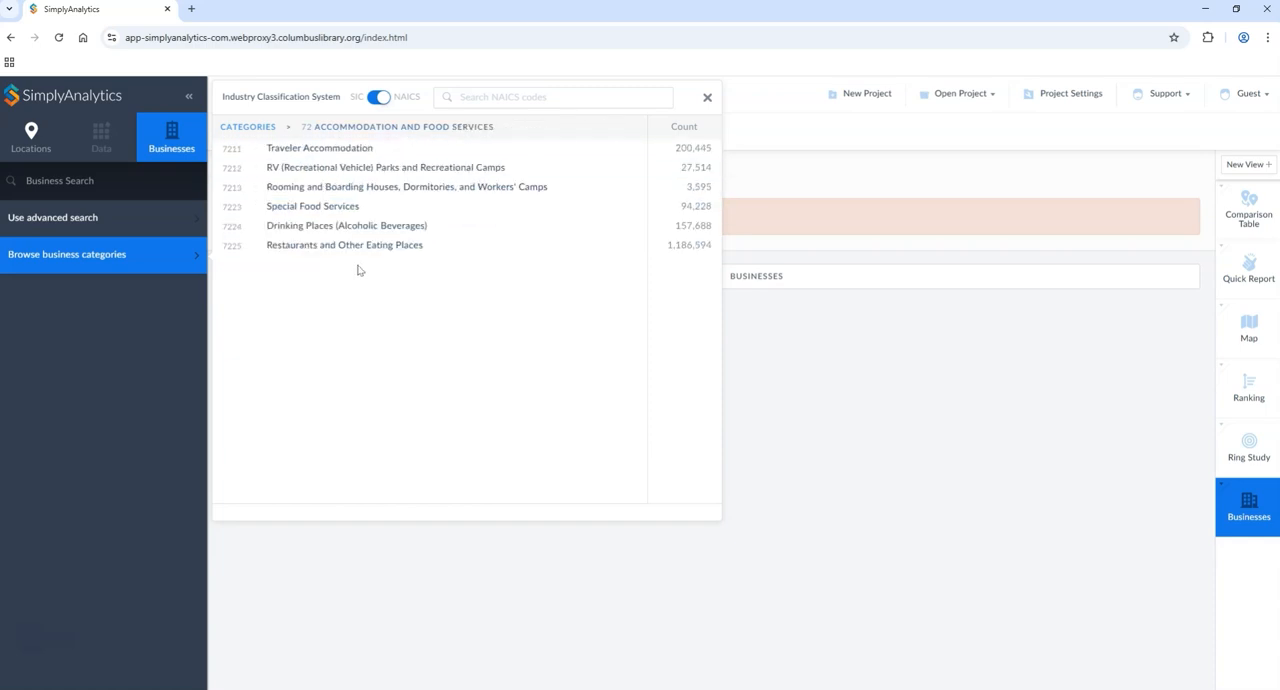
left_click(355, 244)
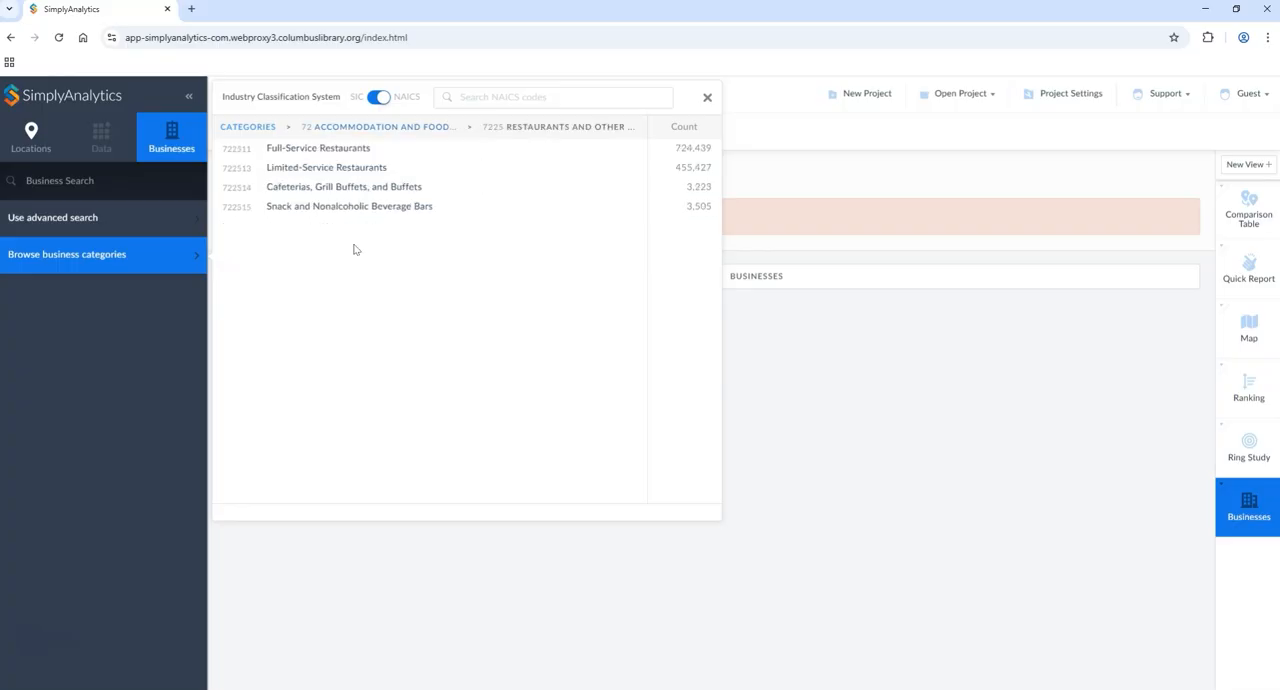
left_click(310, 207)
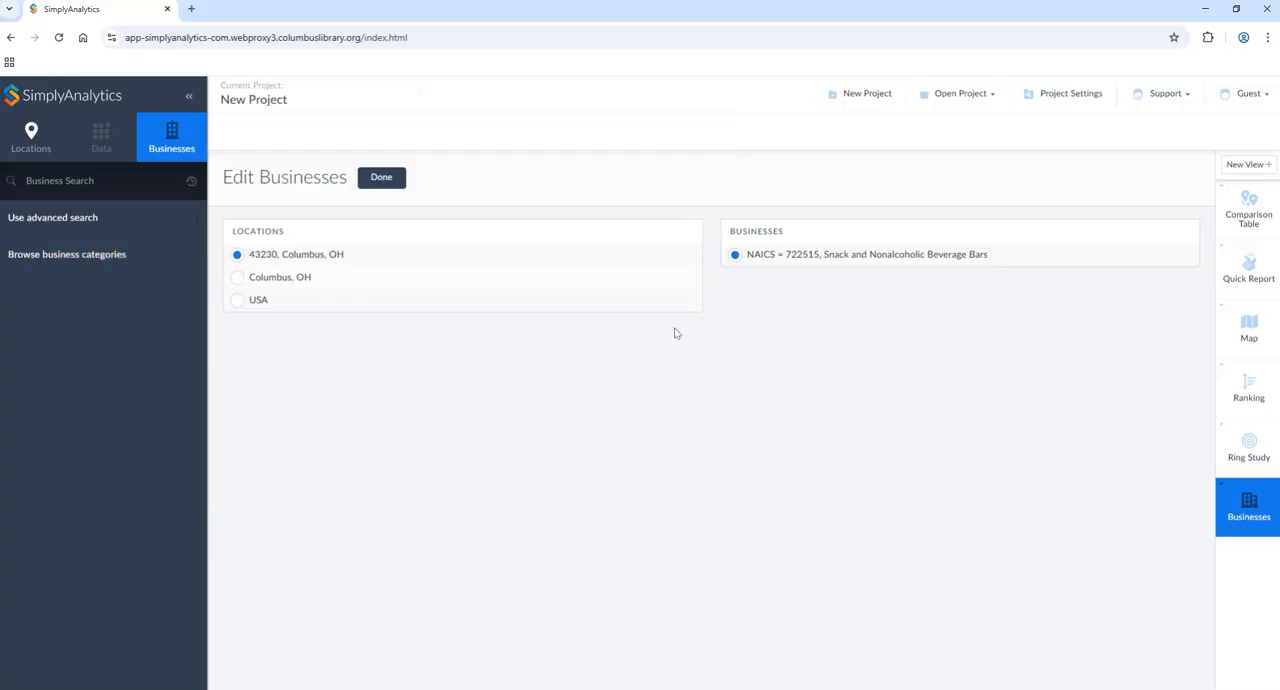
left_click(376, 187)
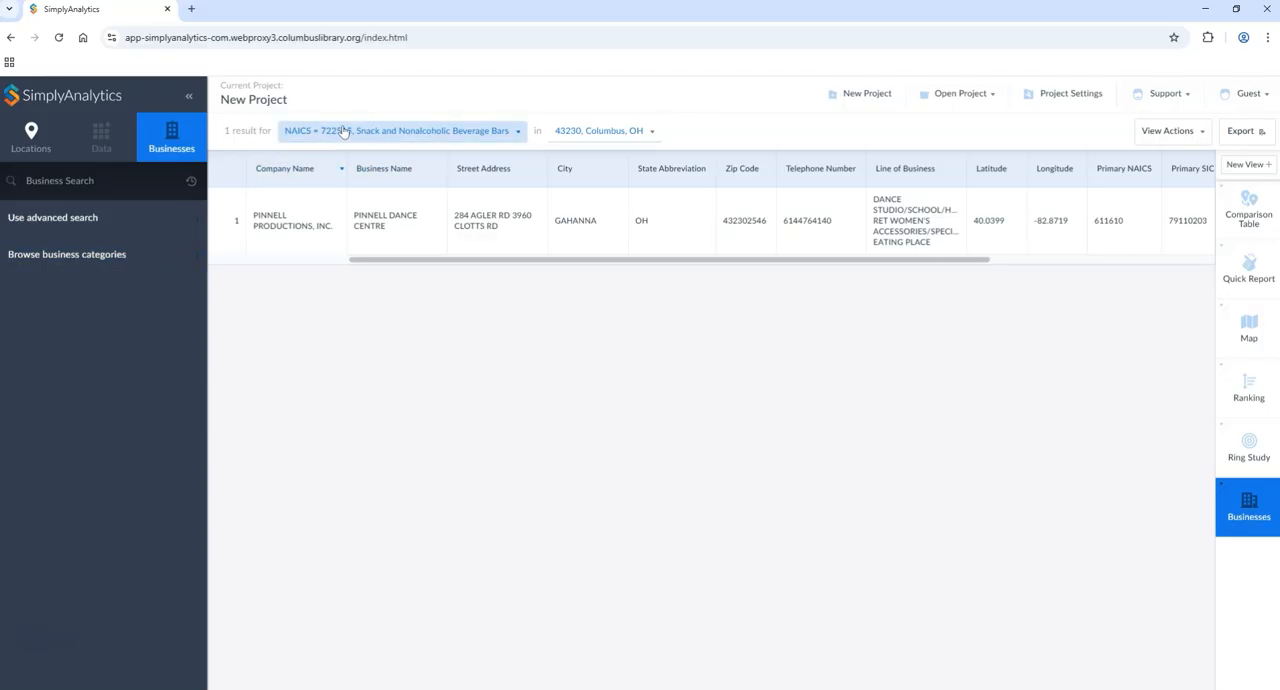
Step: Switch the business table to NAICS 722513, Limited-Service Restaurants, under Restaurants and Other Eating Places
left_click(138, 258)
scroll(271, 460, "down", 2)
scroll(316, 498, "down", 1)
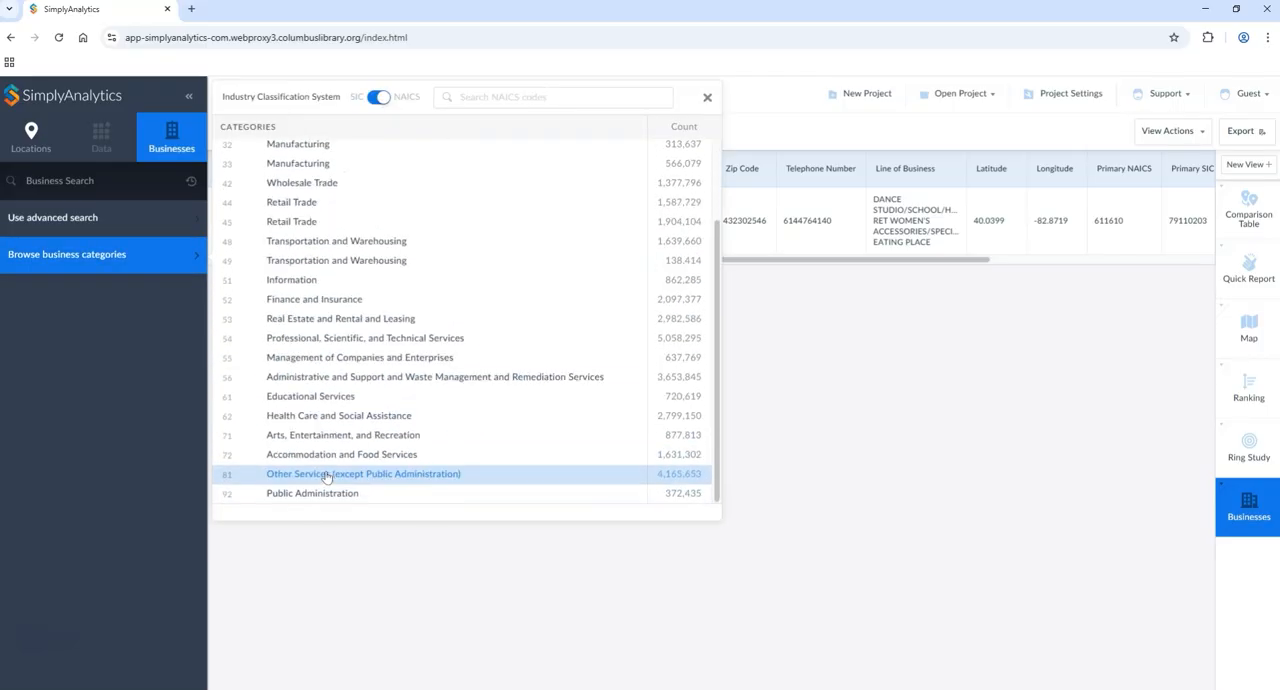
left_click(322, 463)
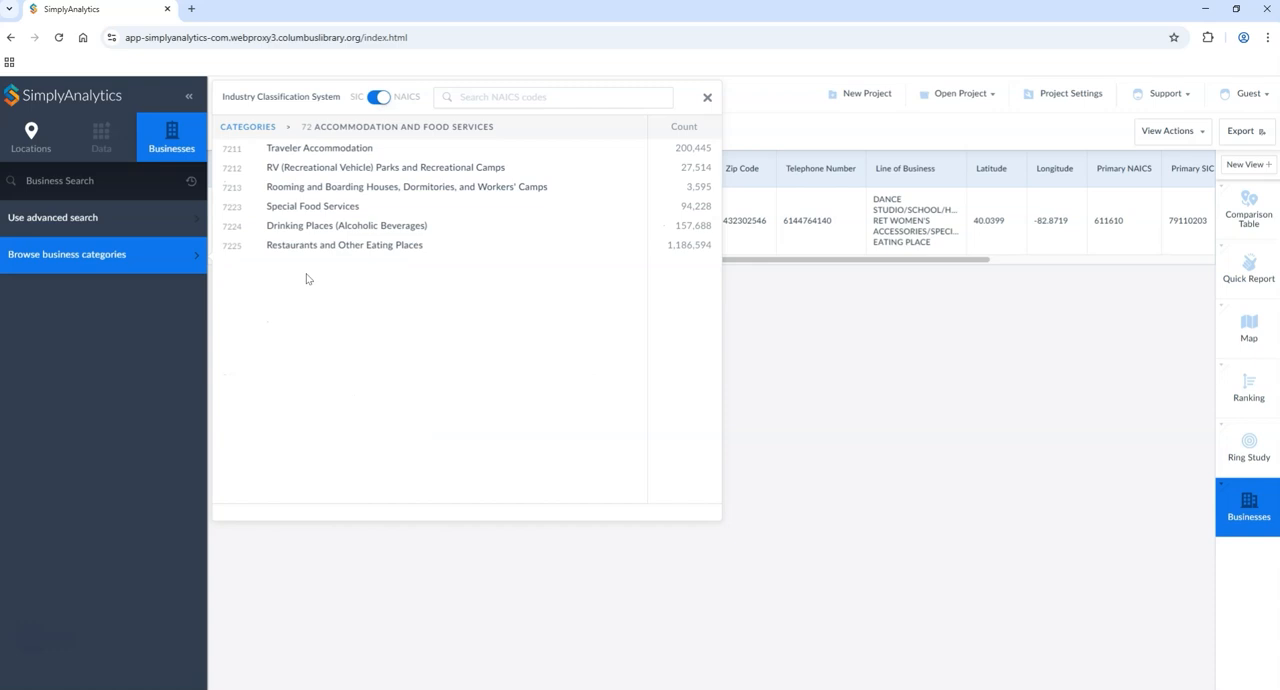
left_click(315, 249)
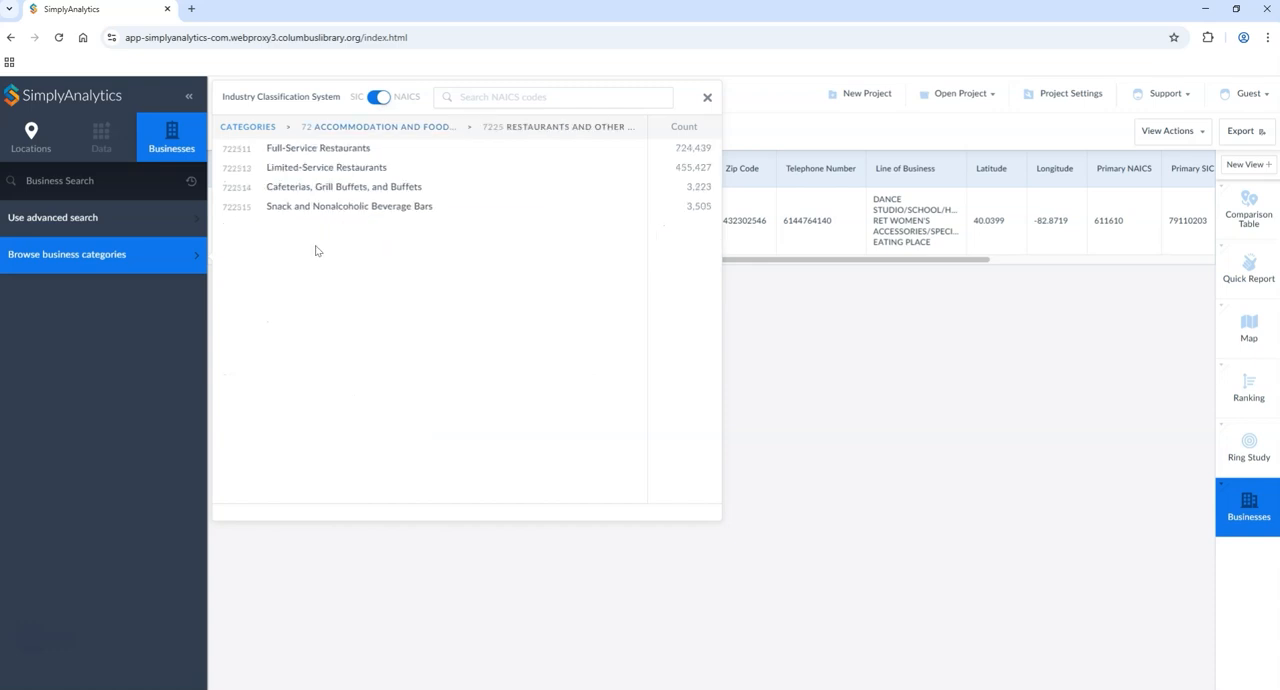
left_click(316, 168)
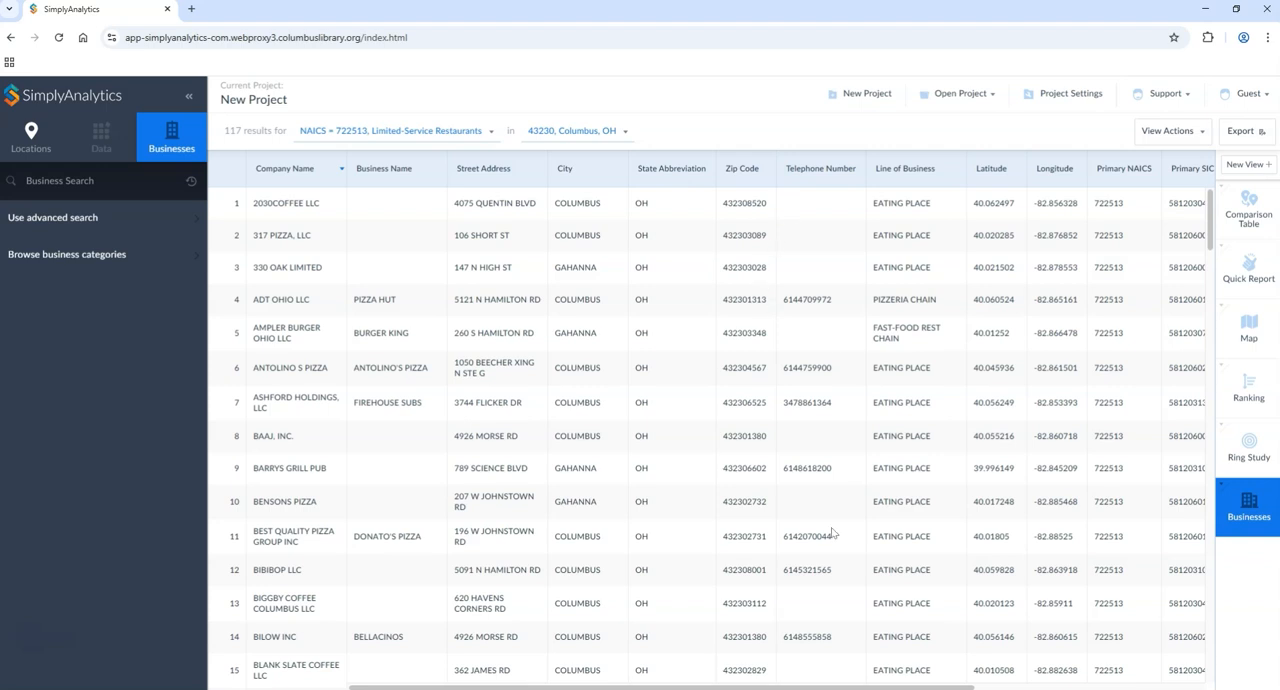
Step: Examine the limited-service restaurant list, the available business columns and the export file formats, without exporting
scroll(1213, 230, "down", 1)
mouse_move(1213, 230)
left_mouse_down()
mouse_move(1214, 286)
mouse_move(1218, 207)
left_mouse_up()
mouse_move(1185, 140)
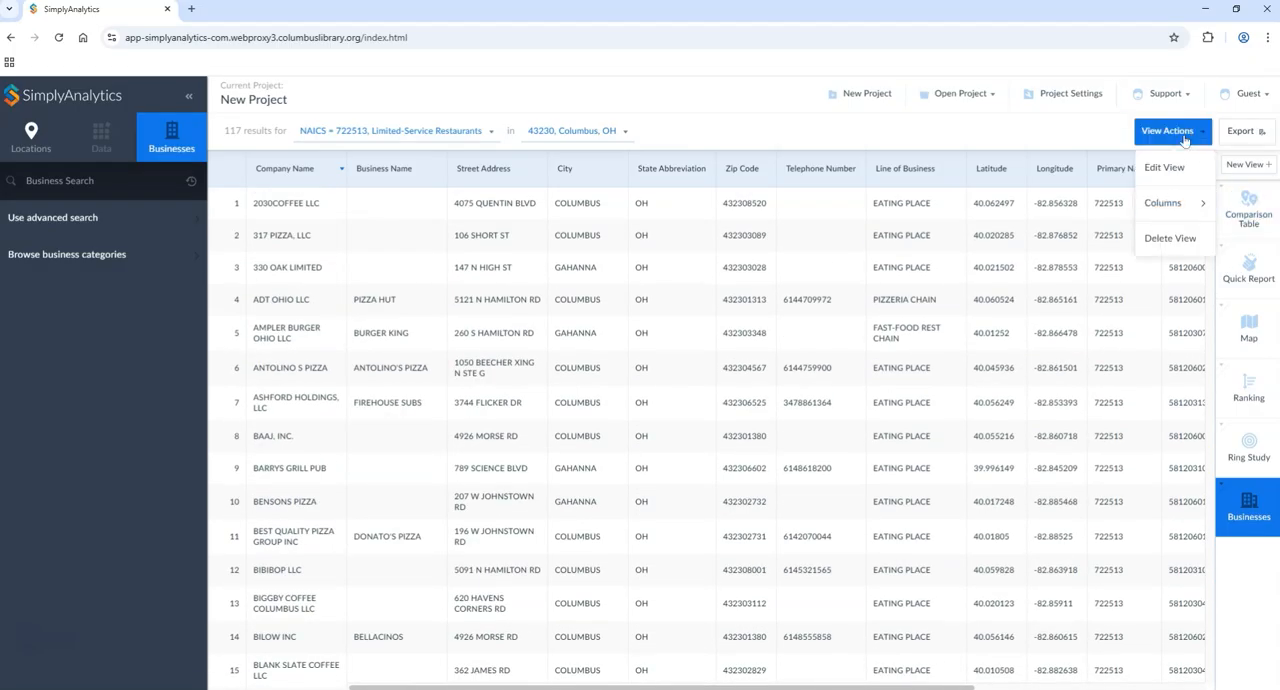
mouse_move(1172, 205)
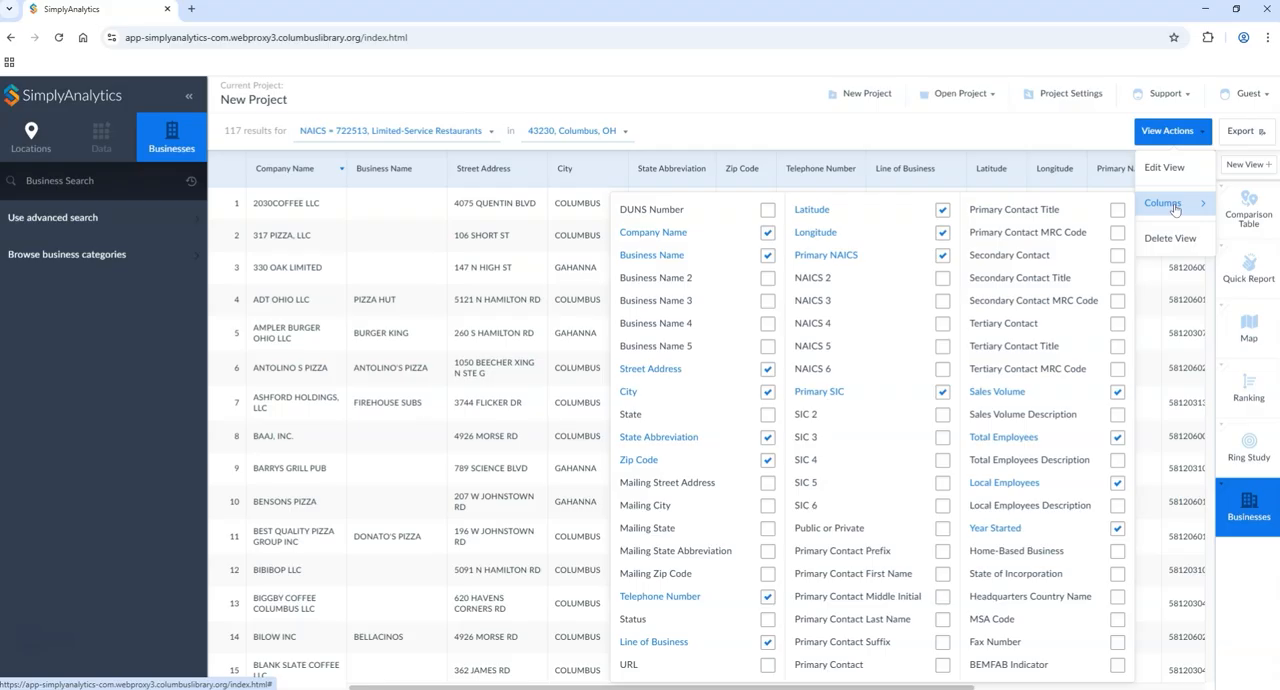
left_click(1241, 141)
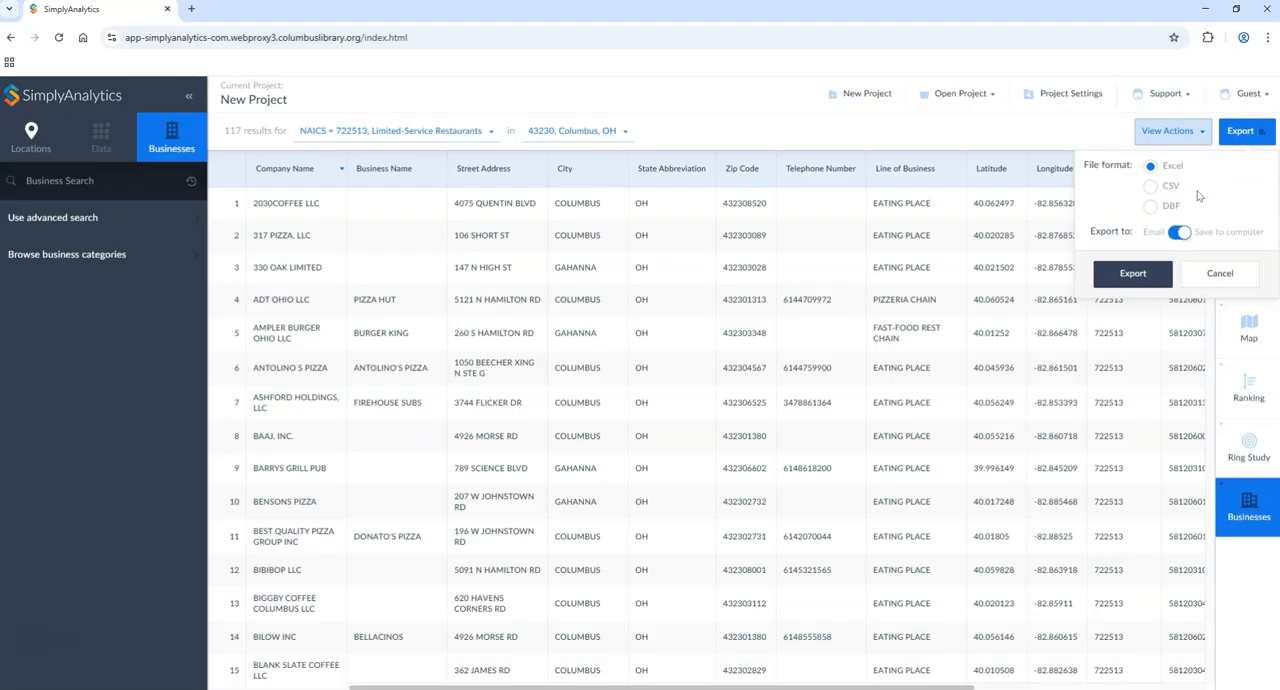
left_click(1202, 285)
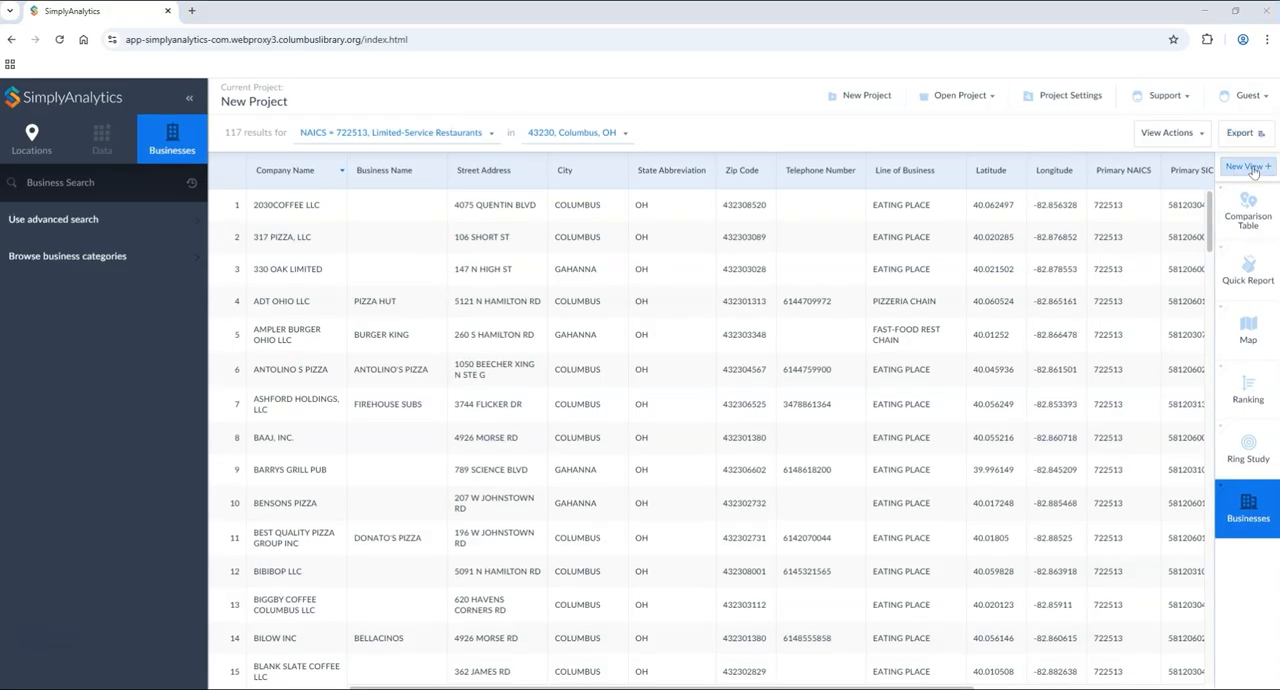
Step: Create a related data table on # Total Population, 2024 for 43230, Columbus and the USA
left_click(1246, 167)
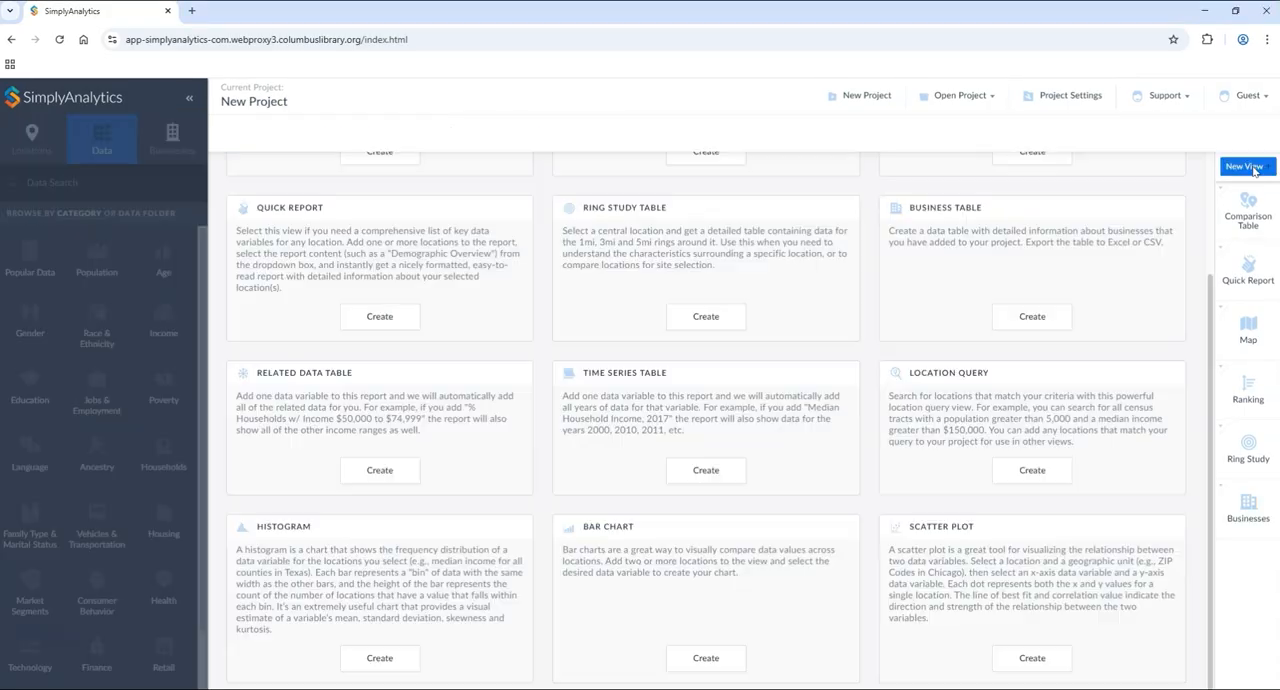
left_click(380, 470)
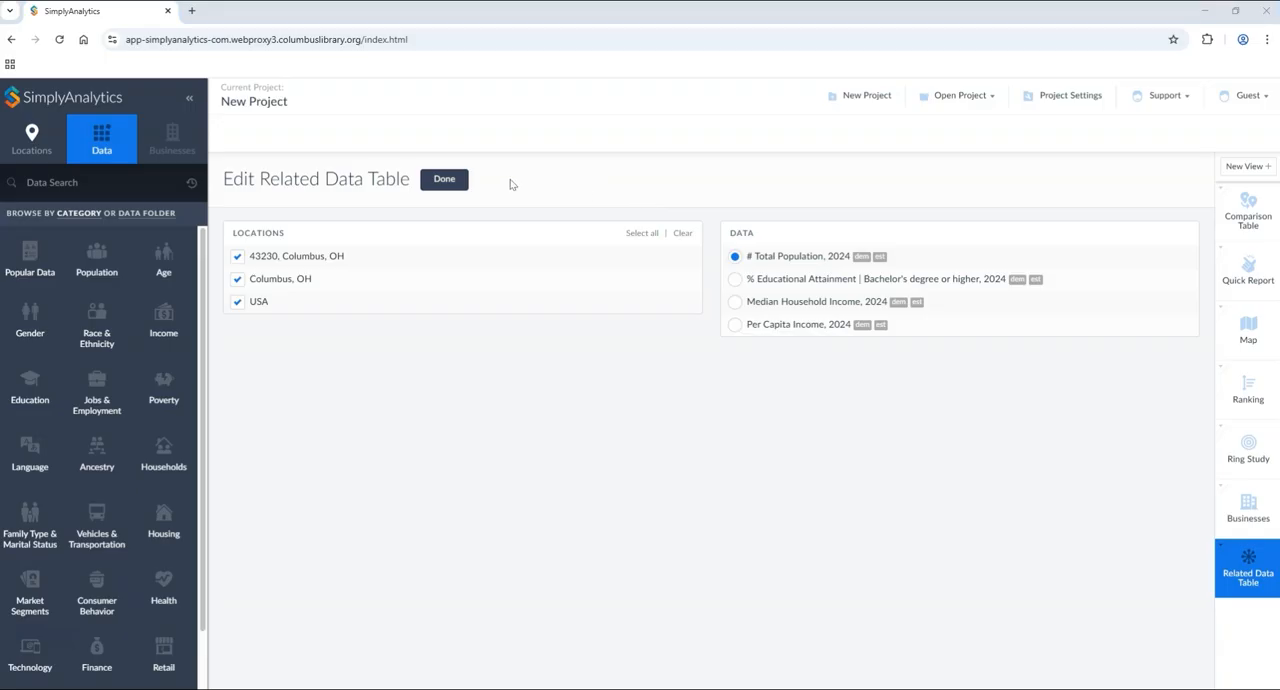
left_click(446, 185)
left_click(445, 183)
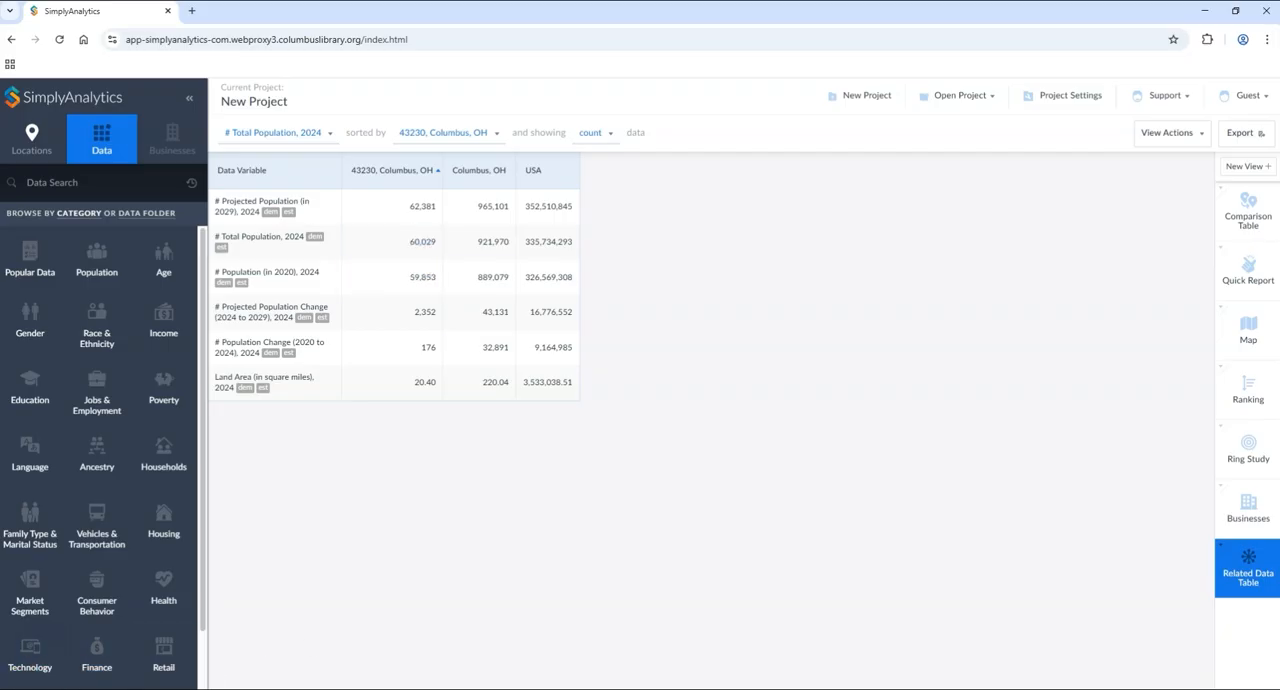
Step: Create a location query that finds all cities in the USA
left_click(1245, 166)
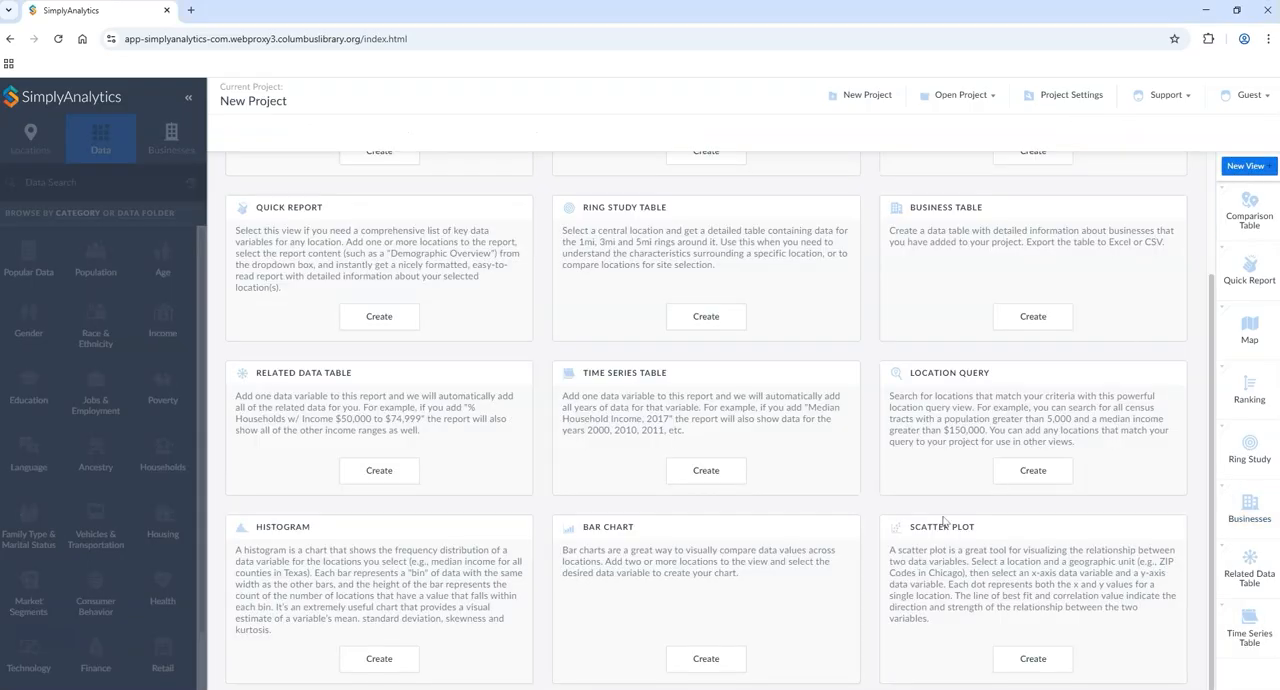
left_click(1031, 473)
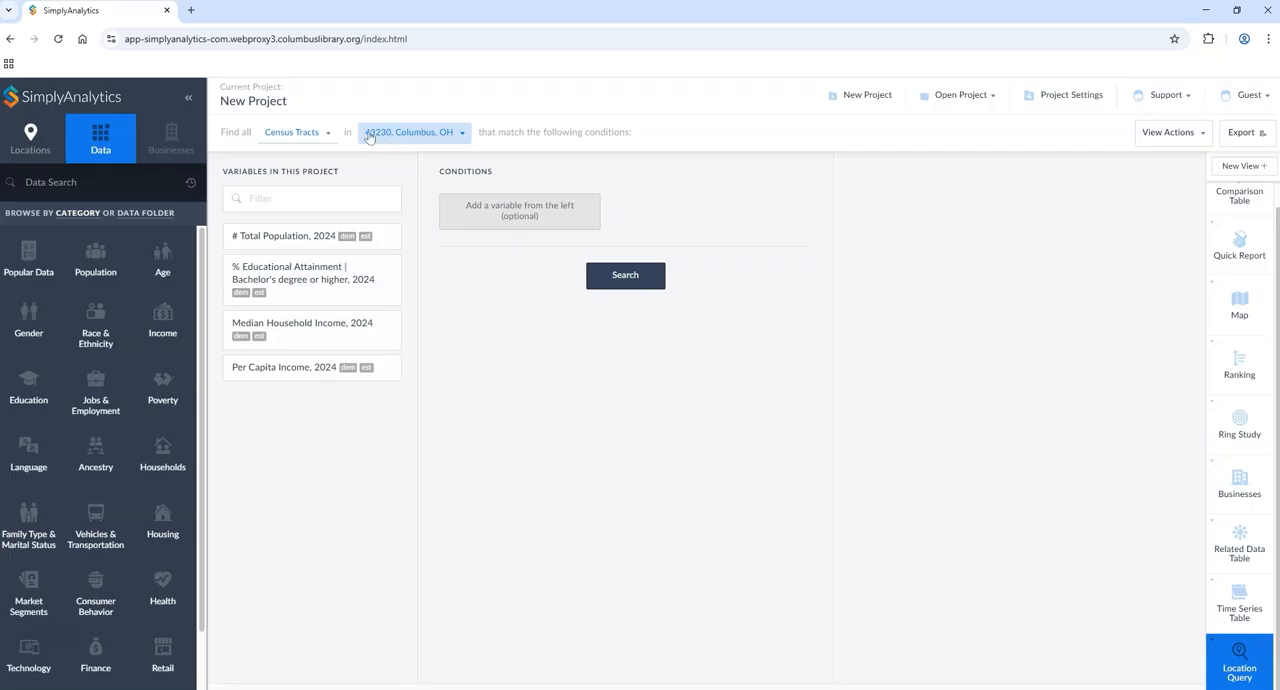
left_click(390, 138)
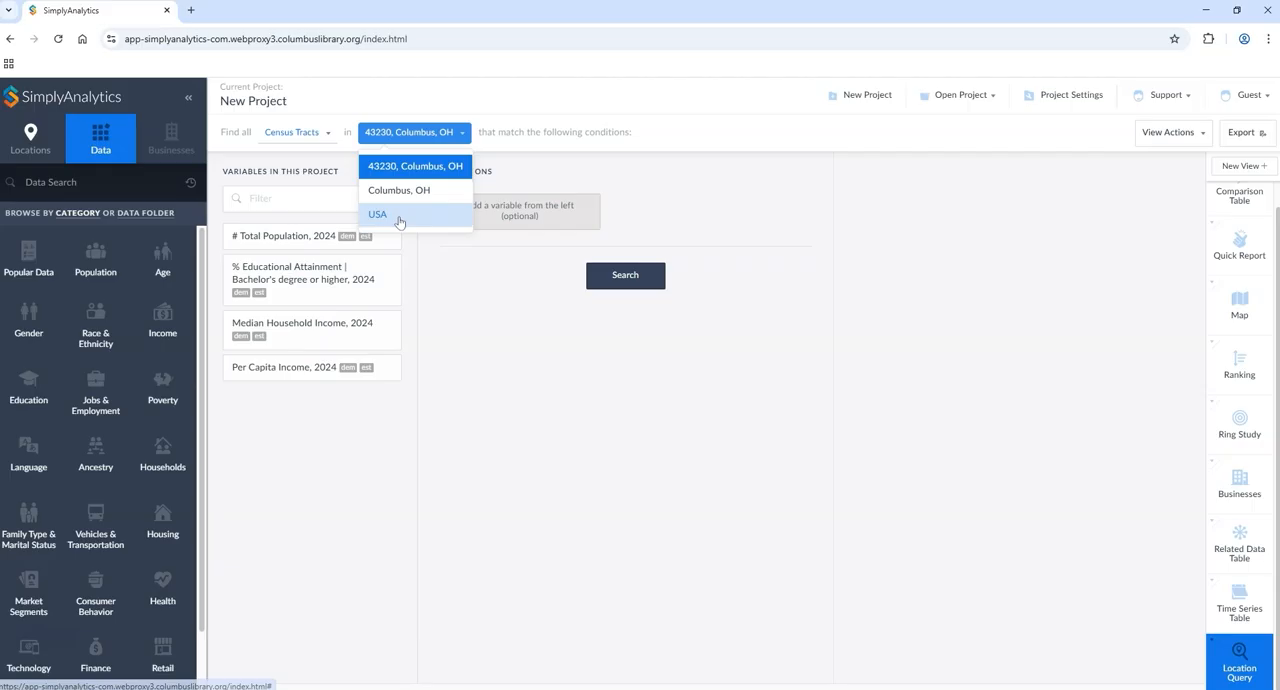
left_click(398, 217)
left_click(357, 137)
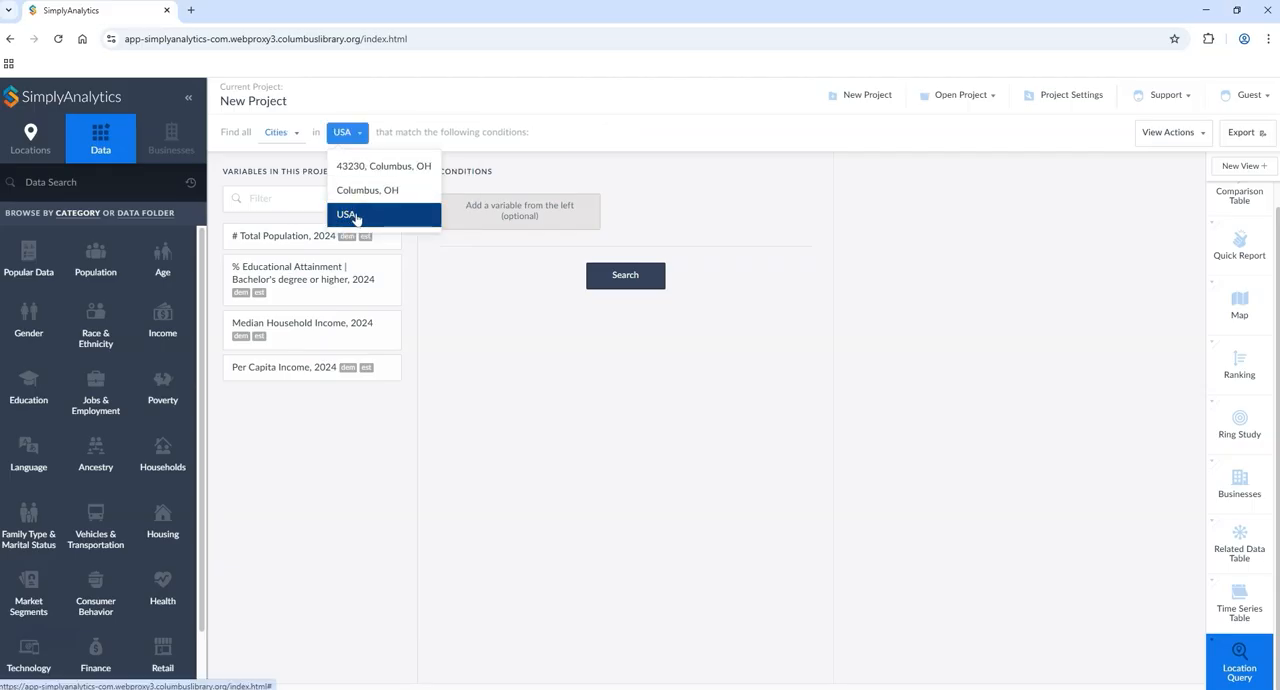
left_click(572, 138)
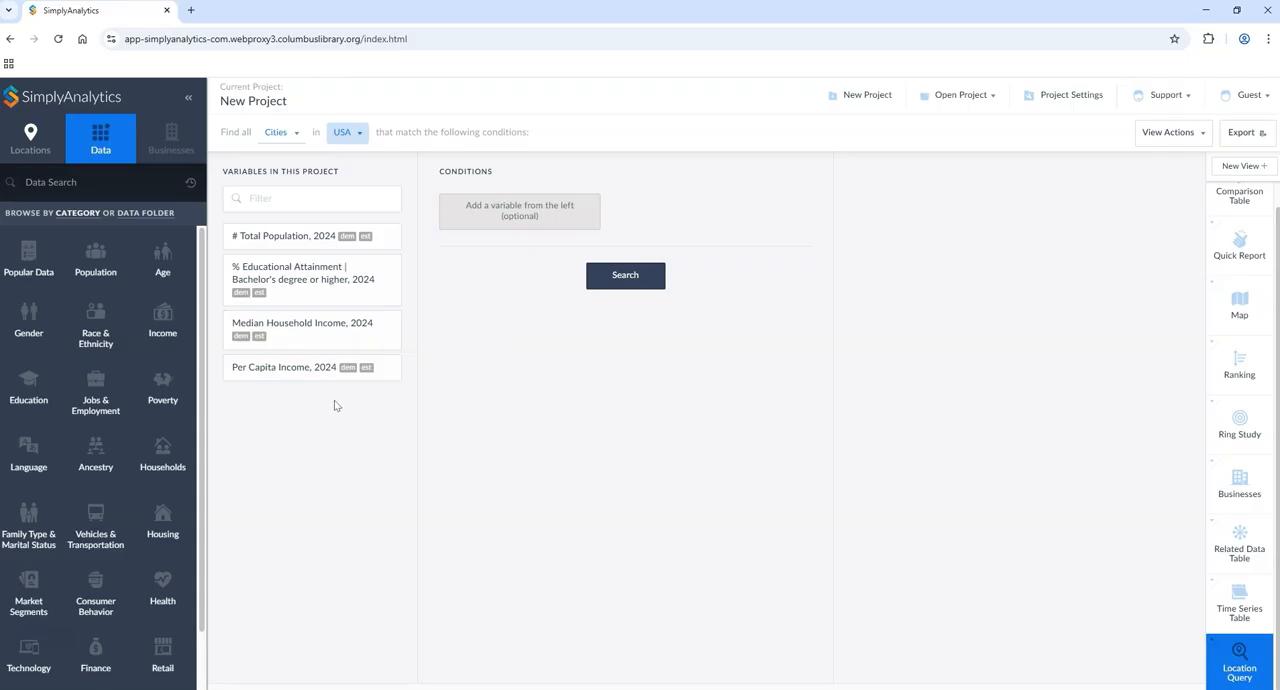
Step: Add query conditions for # Total Population, 2024 greater than 100,000 and % Bachelor's degree or higher, 2024 greater than 40%
left_click(322, 237)
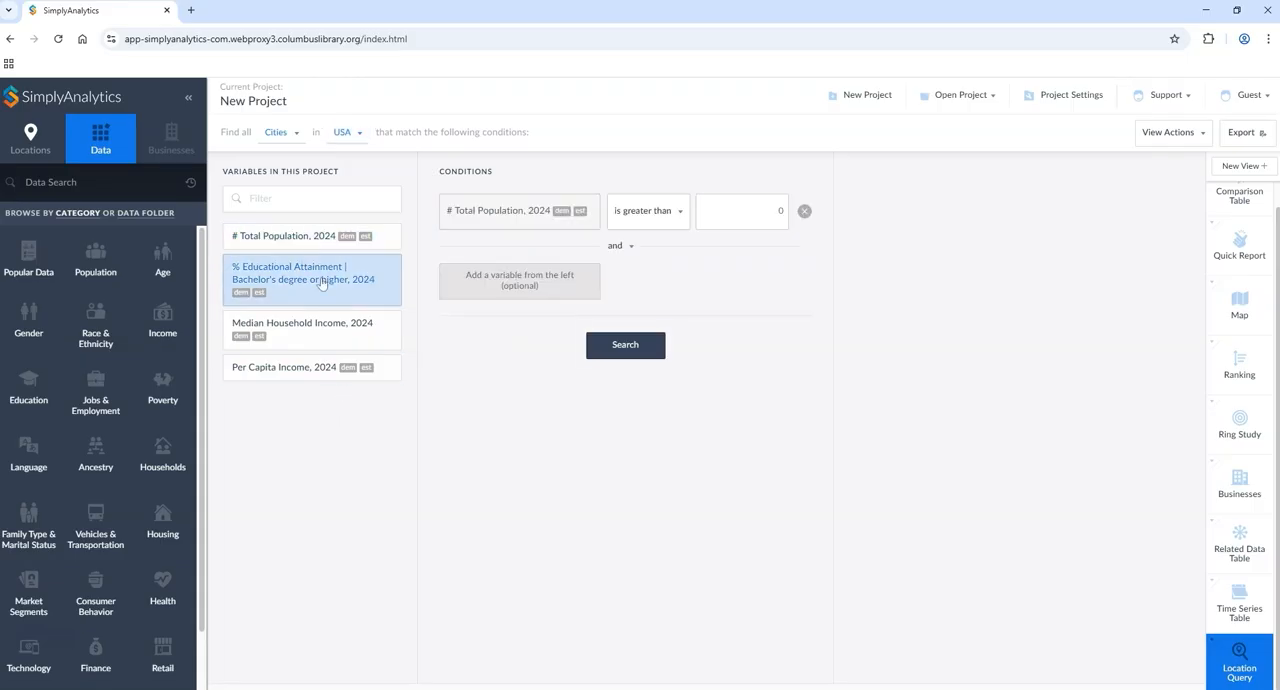
left_click(719, 222)
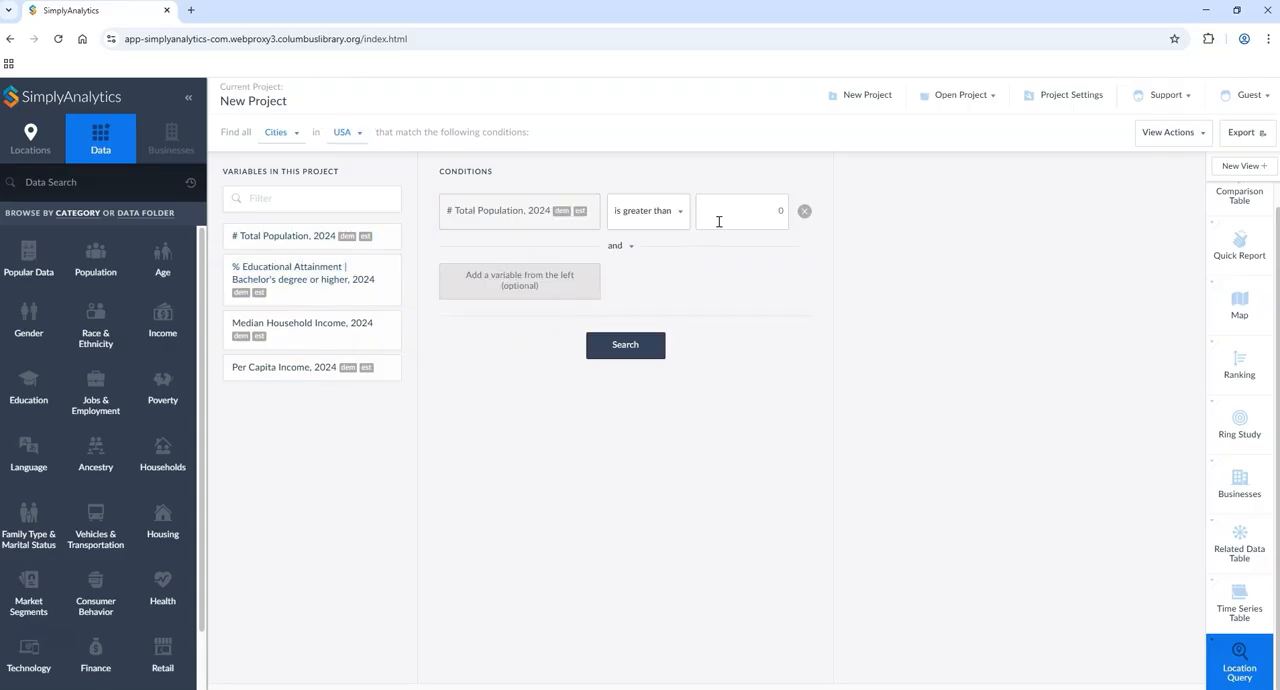
type("100000")
left_click(553, 280)
left_click(295, 286)
left_click(731, 294)
type("40")
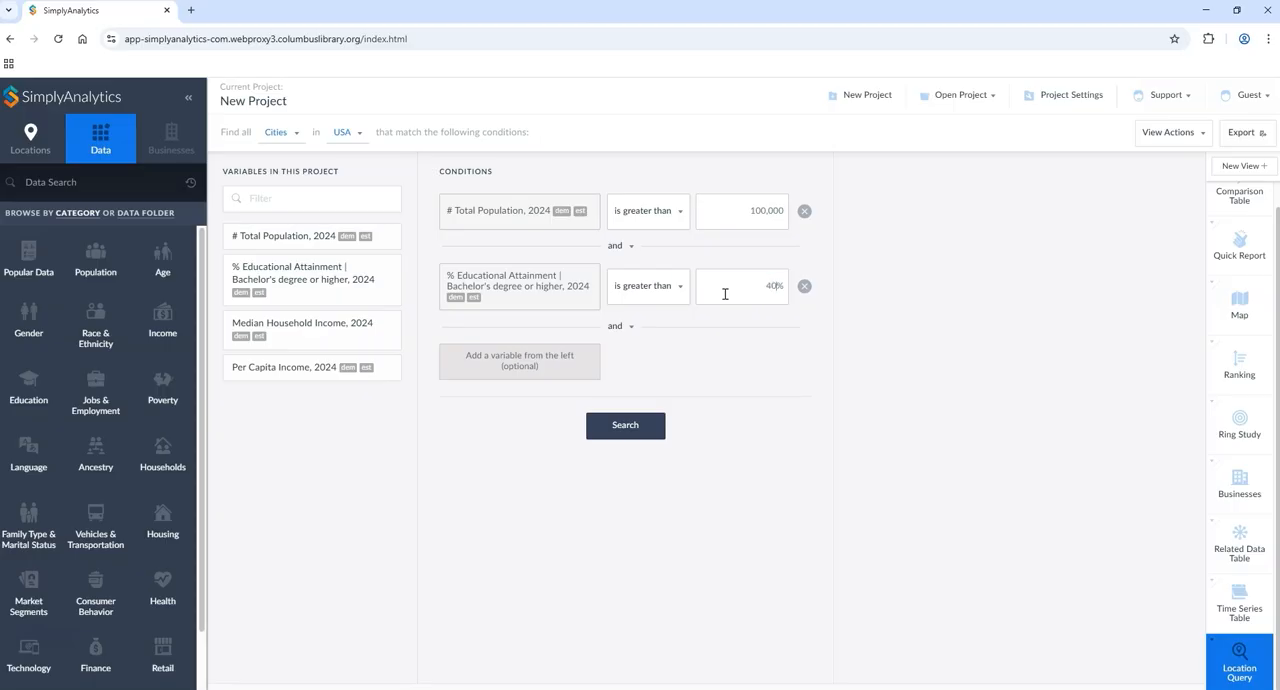
Step: Add a third query condition requiring Median Household Income, 2024 greater than $75,000
left_click(268, 330)
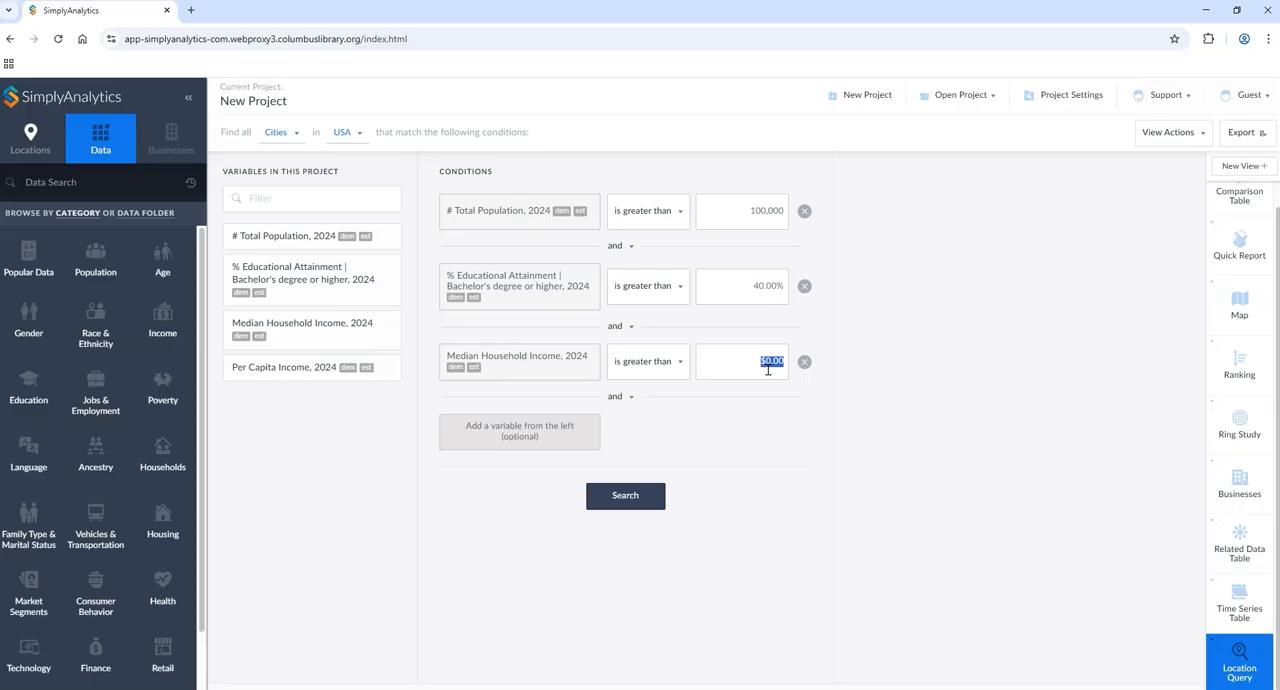
key("End")
key("shift+Left")
key("shift+Left")
key("shift+Left")
key("shift+Left")
type("75000")
left_click(549, 434)
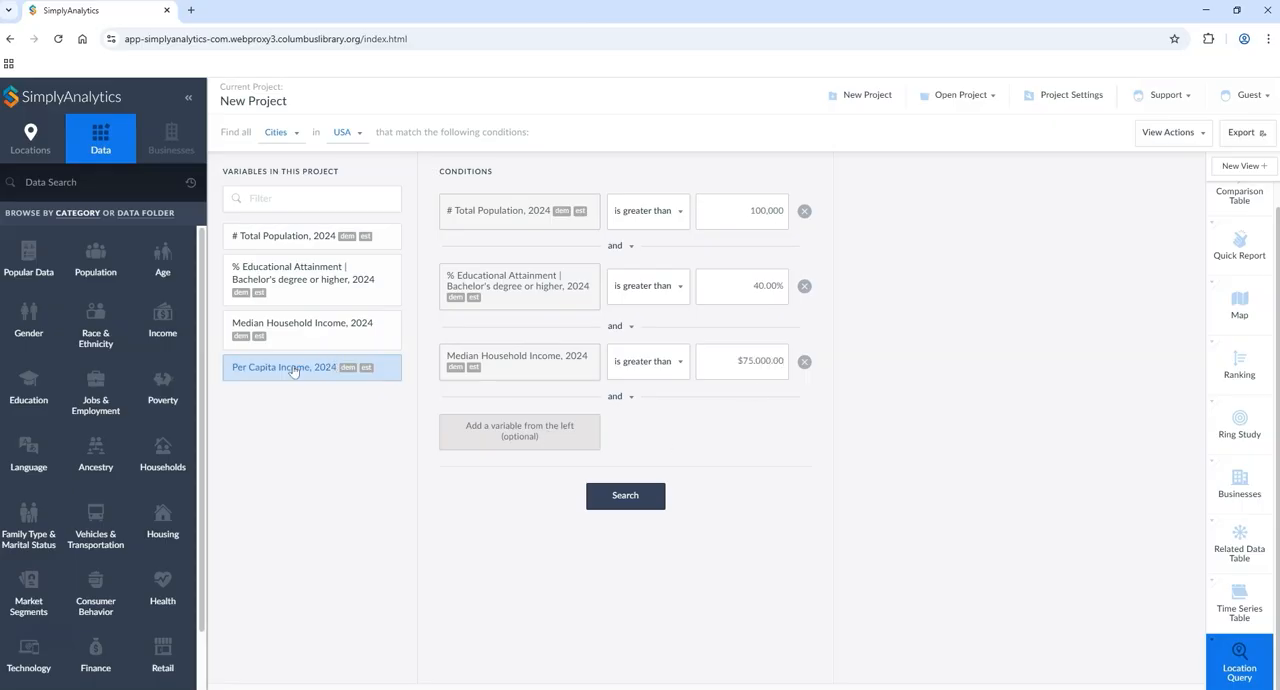
Step: Run the location query and review the full list of matching cities with their population, education and income columns
left_click(623, 493)
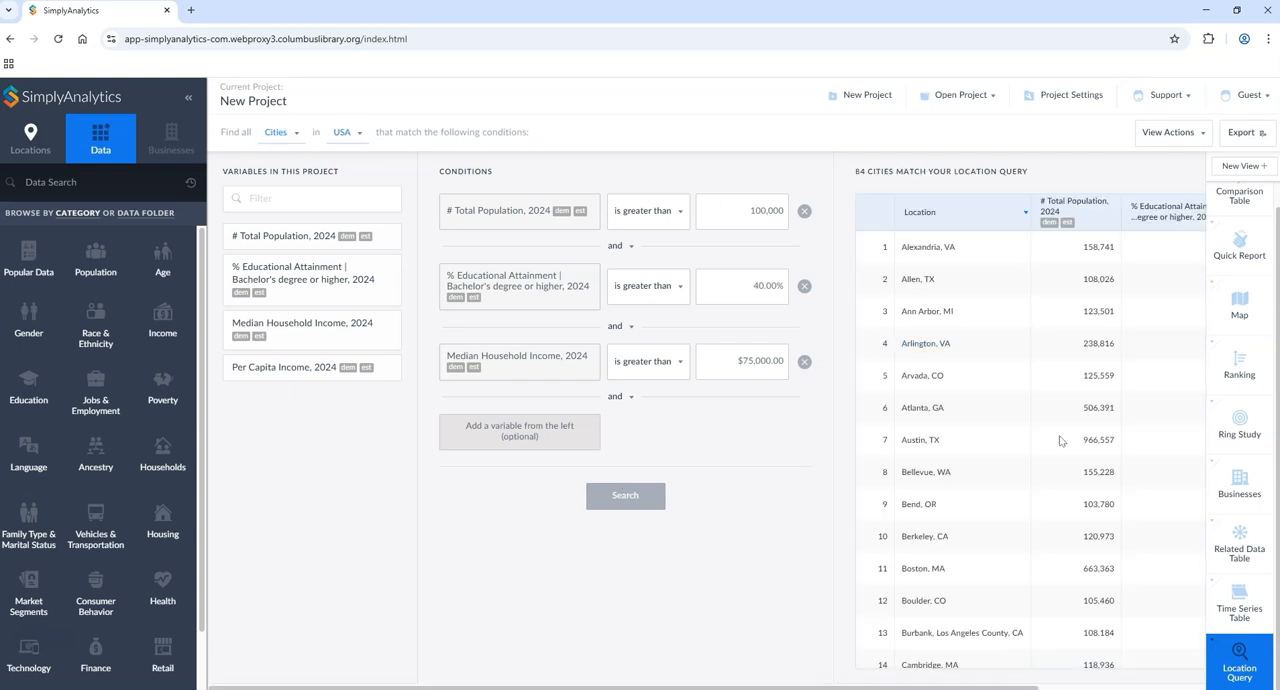
scroll(1064, 449, "down", 1)
scroll(1064, 449, "down", 15)
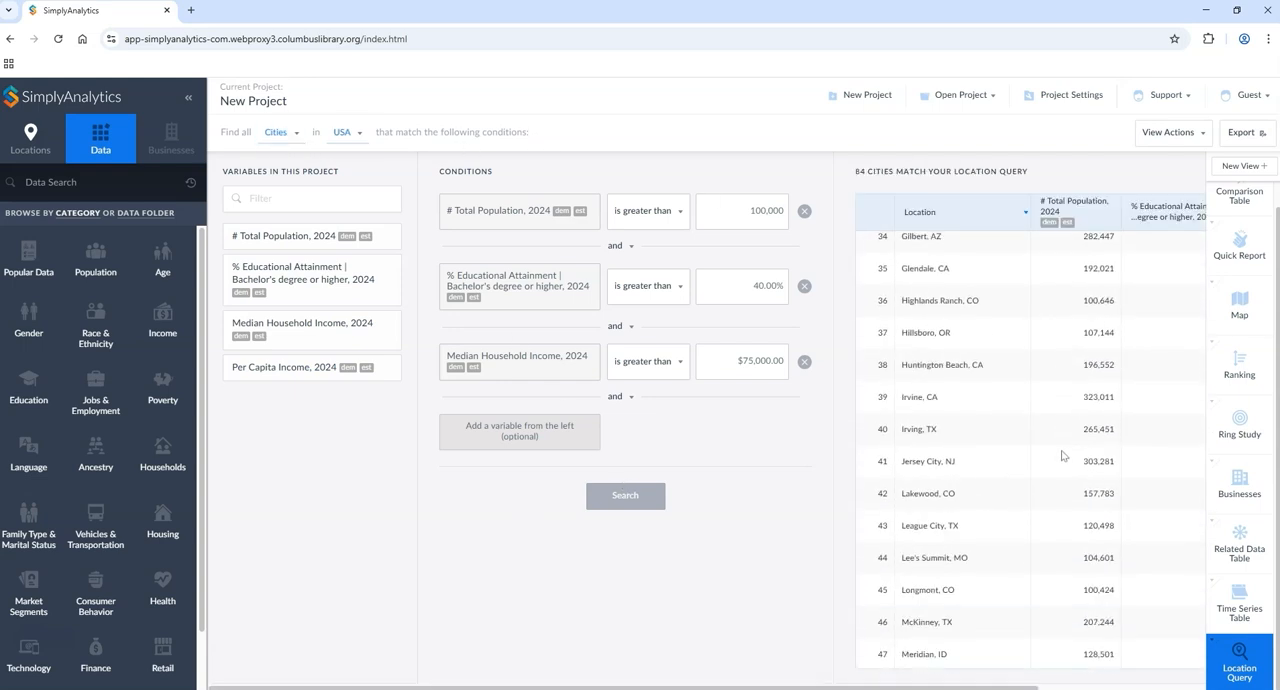
scroll(1057, 468, "down", 2)
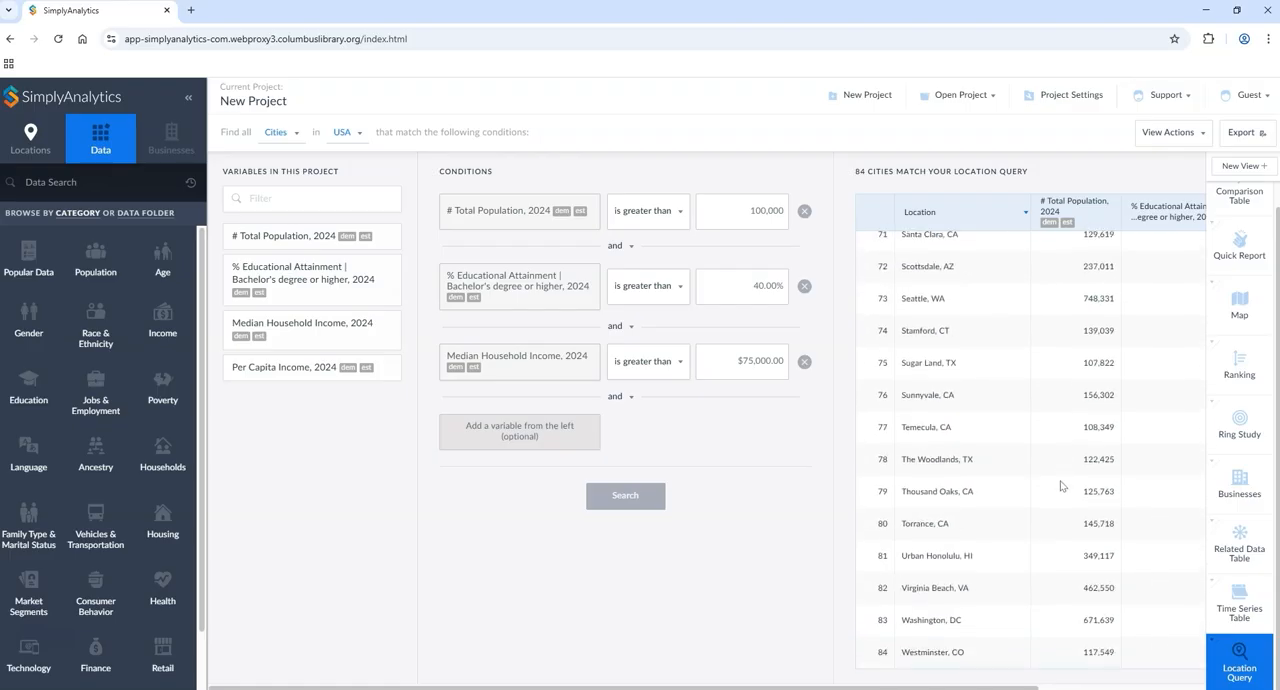
scroll(1008, 604, "up", 7)
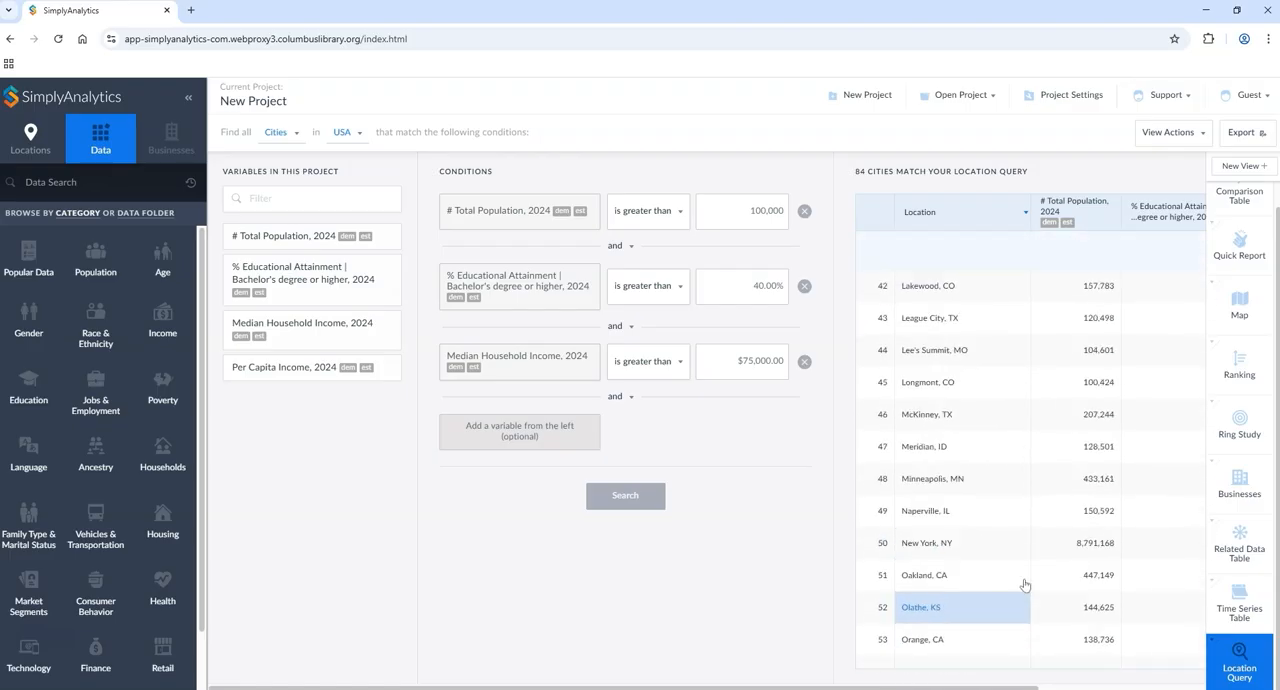
scroll(1025, 585, "up", 10)
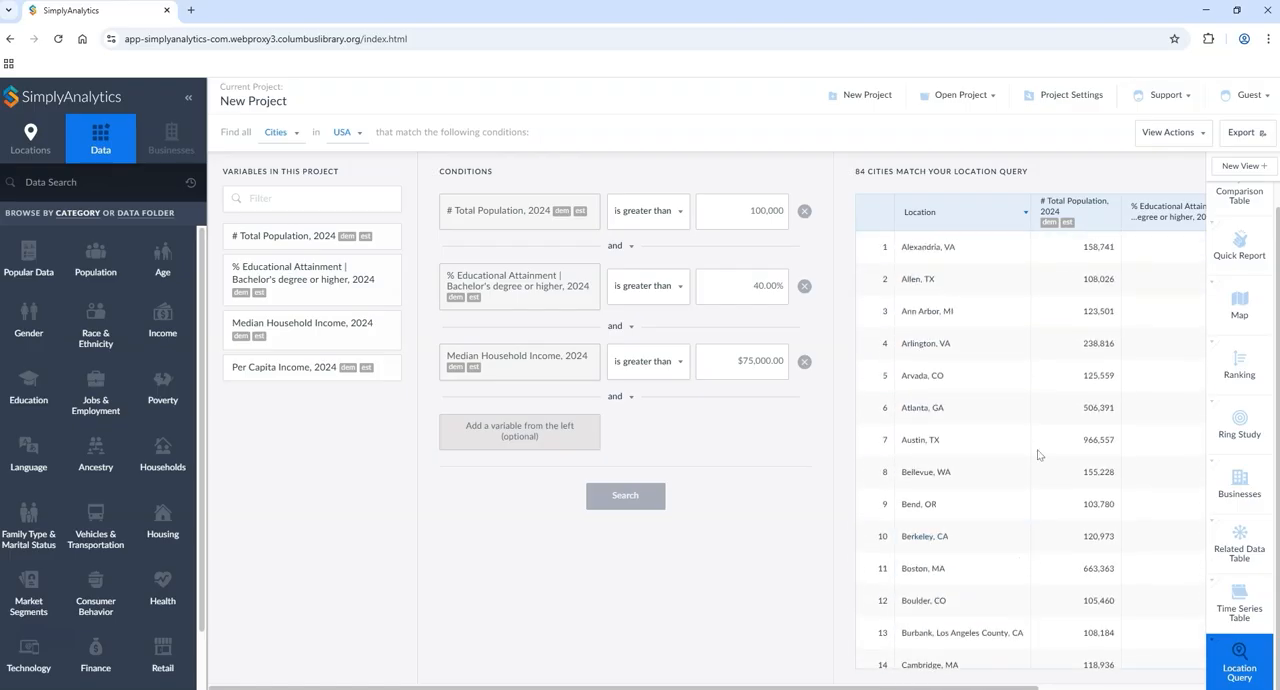
scroll(1071, 339, "right", 3)
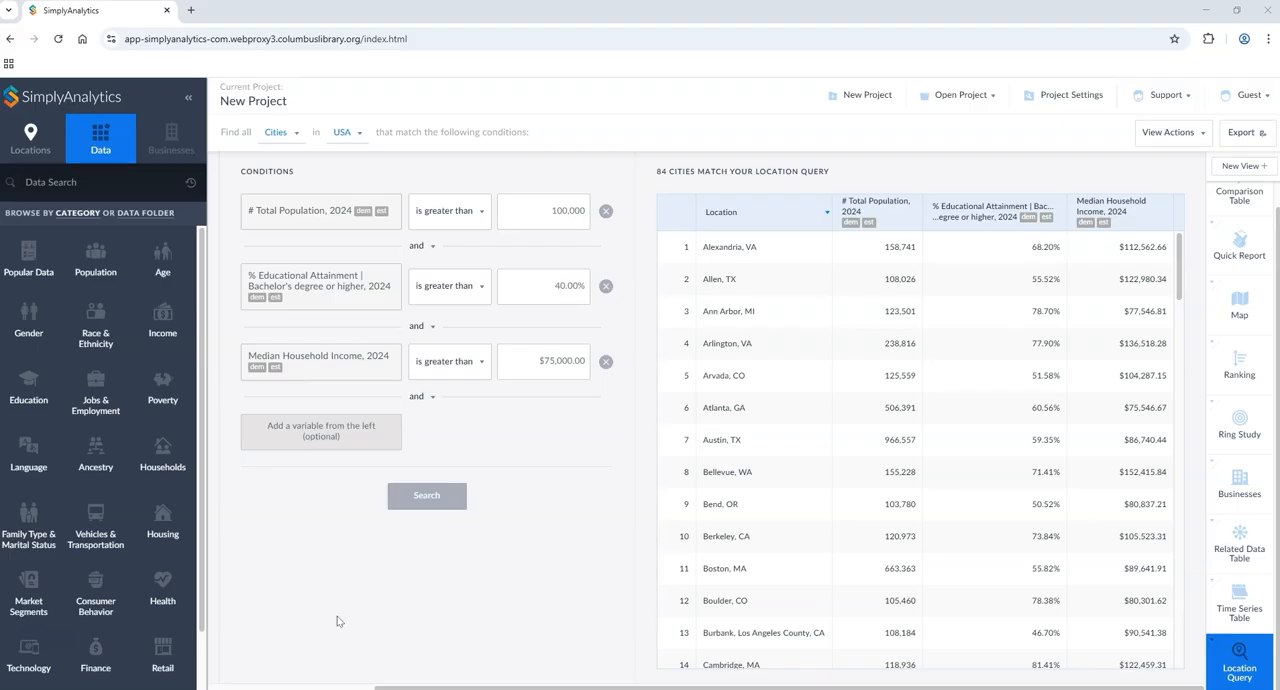
Step: Create a histogram of # Total Population, 2024 for 43230, Columbus, OH
left_click(1249, 167)
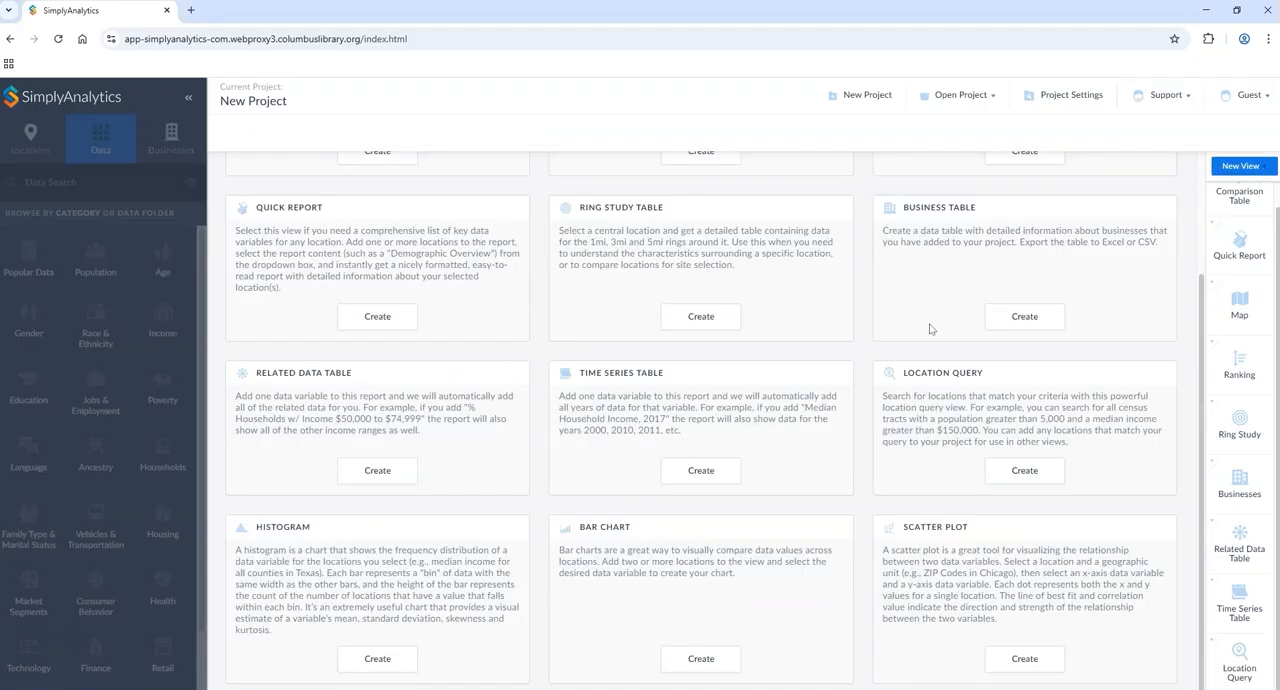
left_click(378, 662)
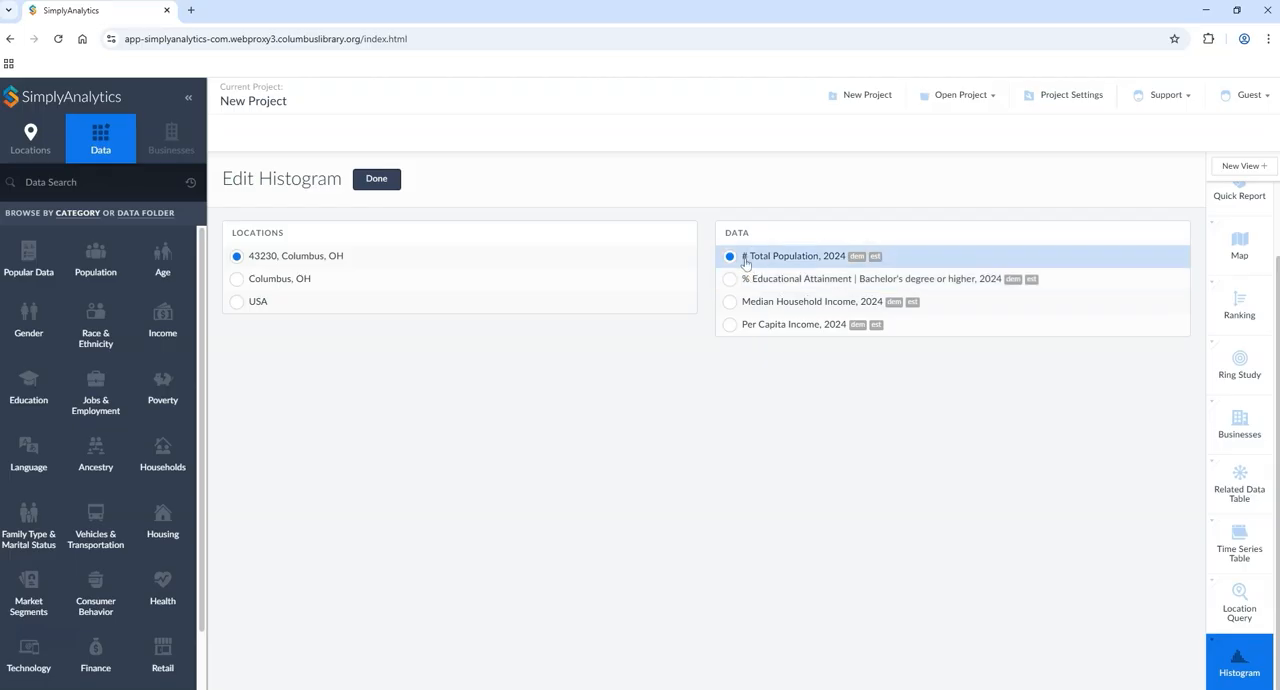
left_click(238, 282)
left_click(240, 260)
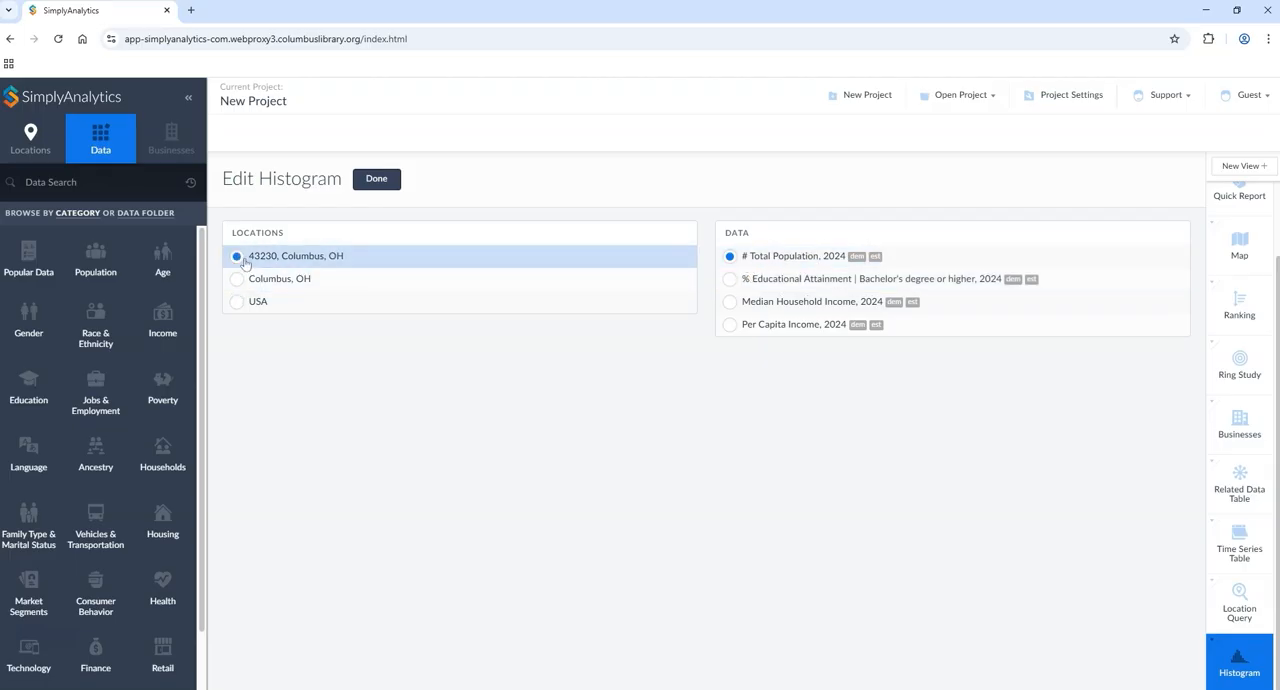
left_click(377, 180)
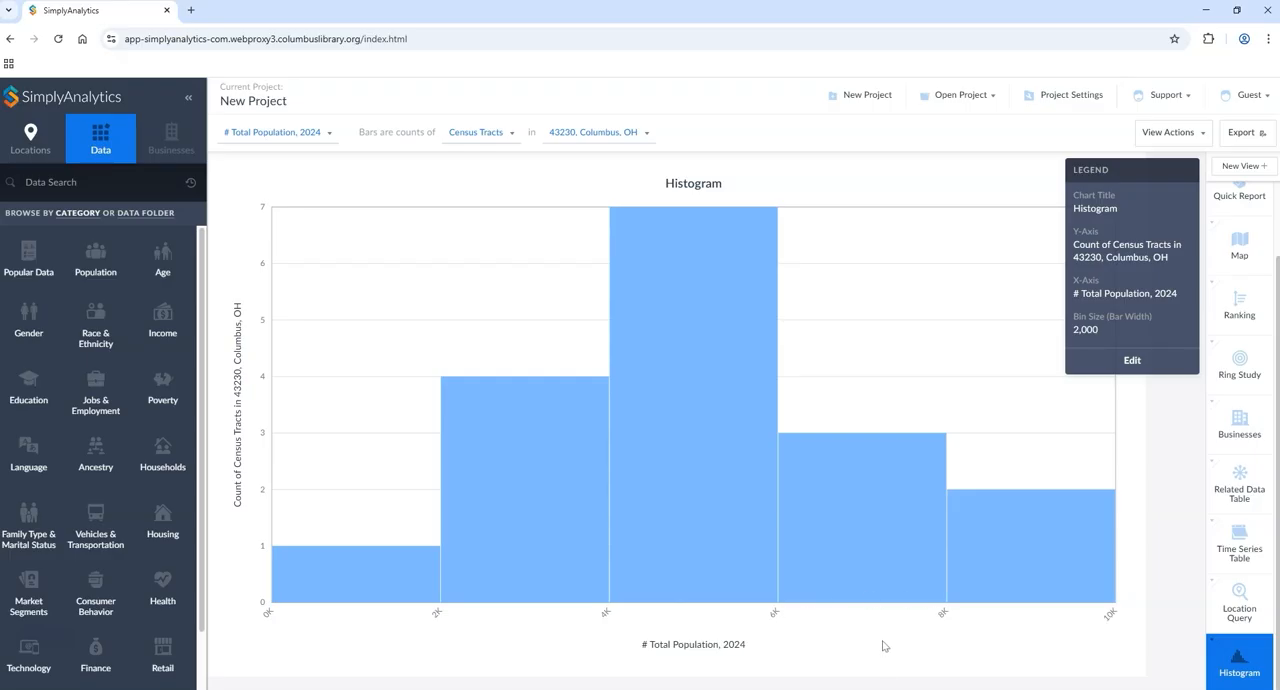
Step: Create a bar chart of % Educational Attainment | Bachelor's degree or higher, 2024 comparing 43230, Columbus and the USA
scroll(1266, 556, "up", 1)
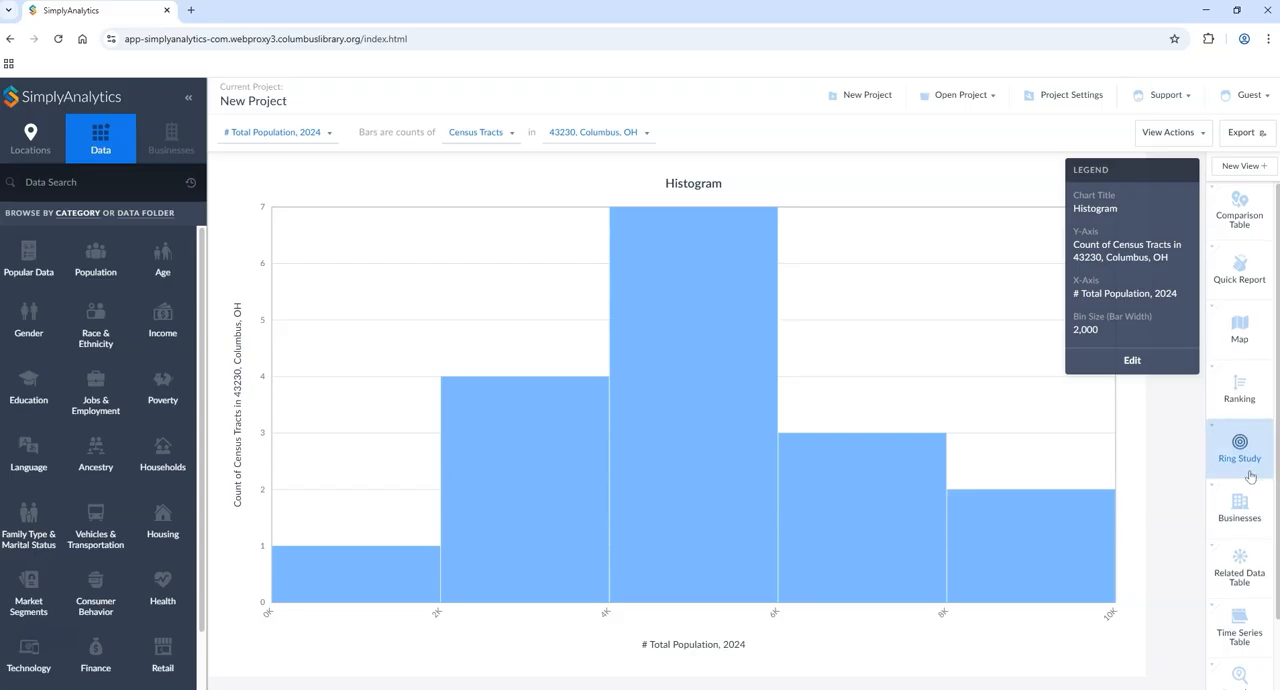
scroll(1235, 450, "down", 2)
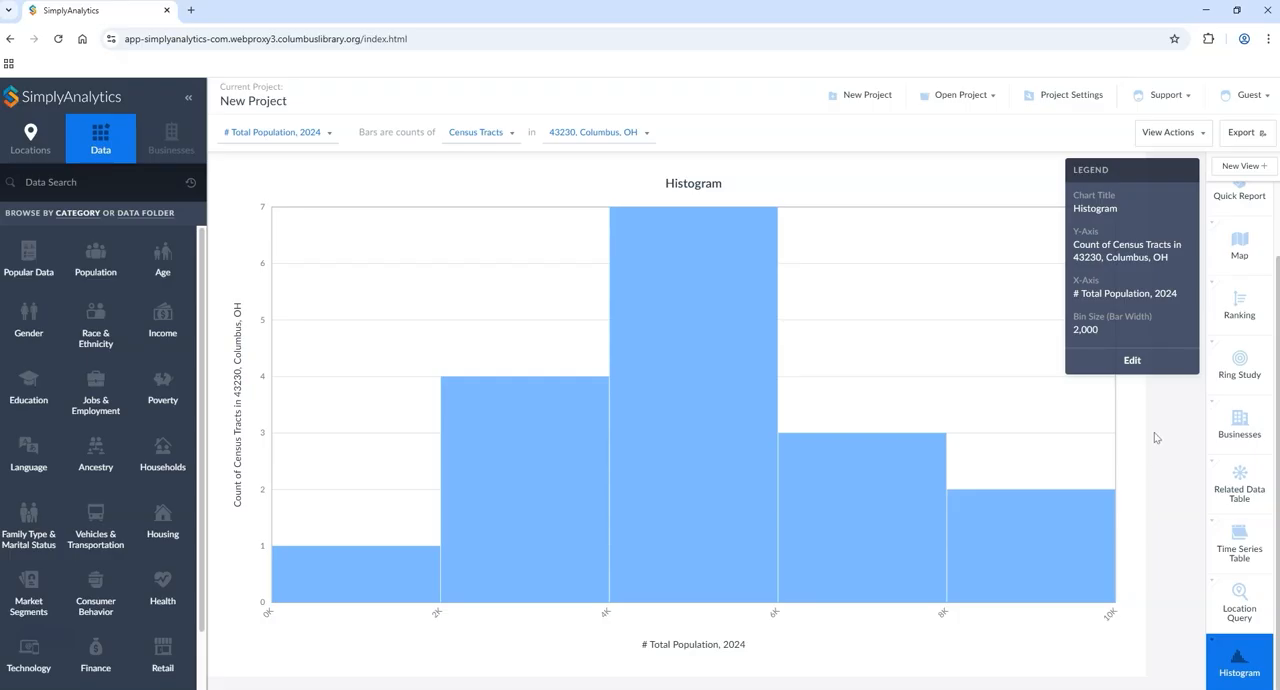
left_click(1240, 166)
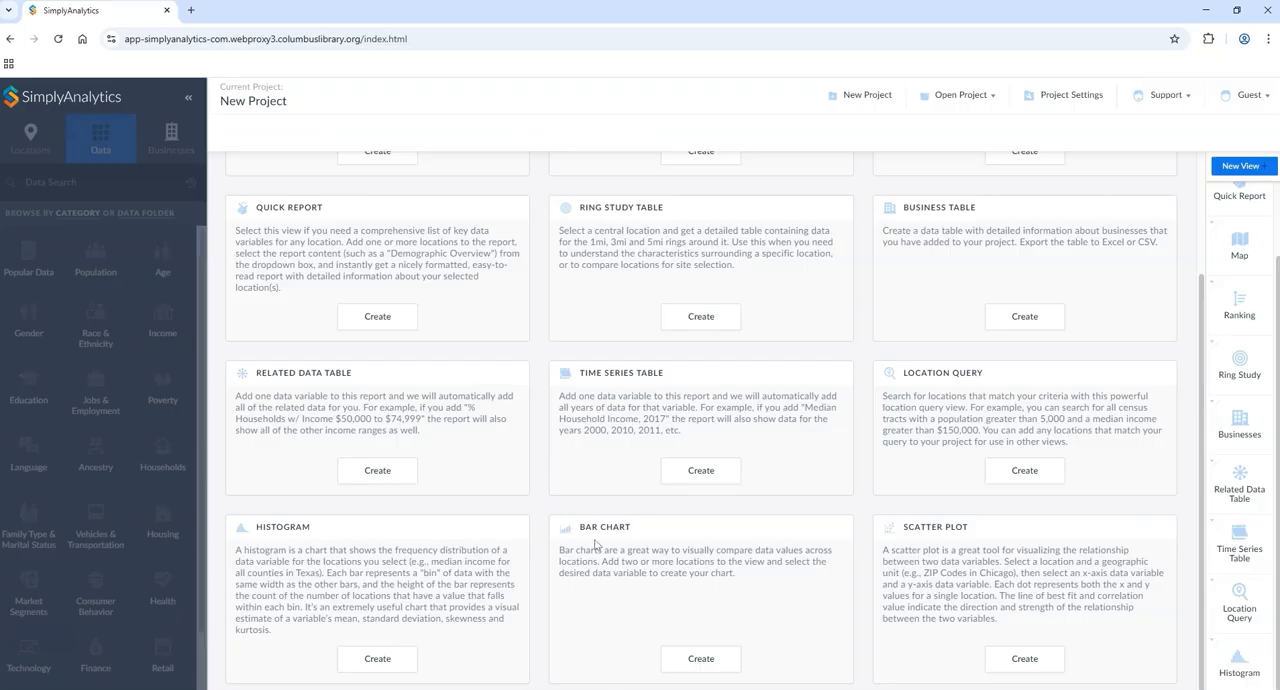
left_click(701, 659)
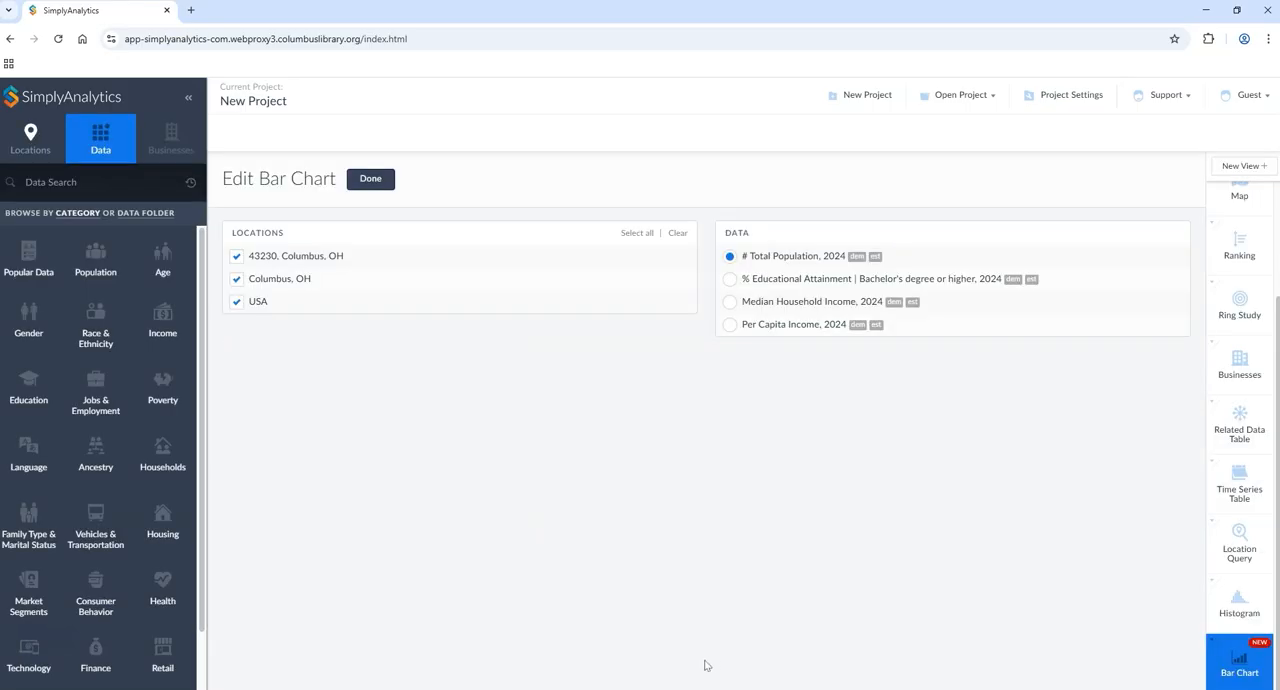
left_click(741, 281)
left_click(372, 179)
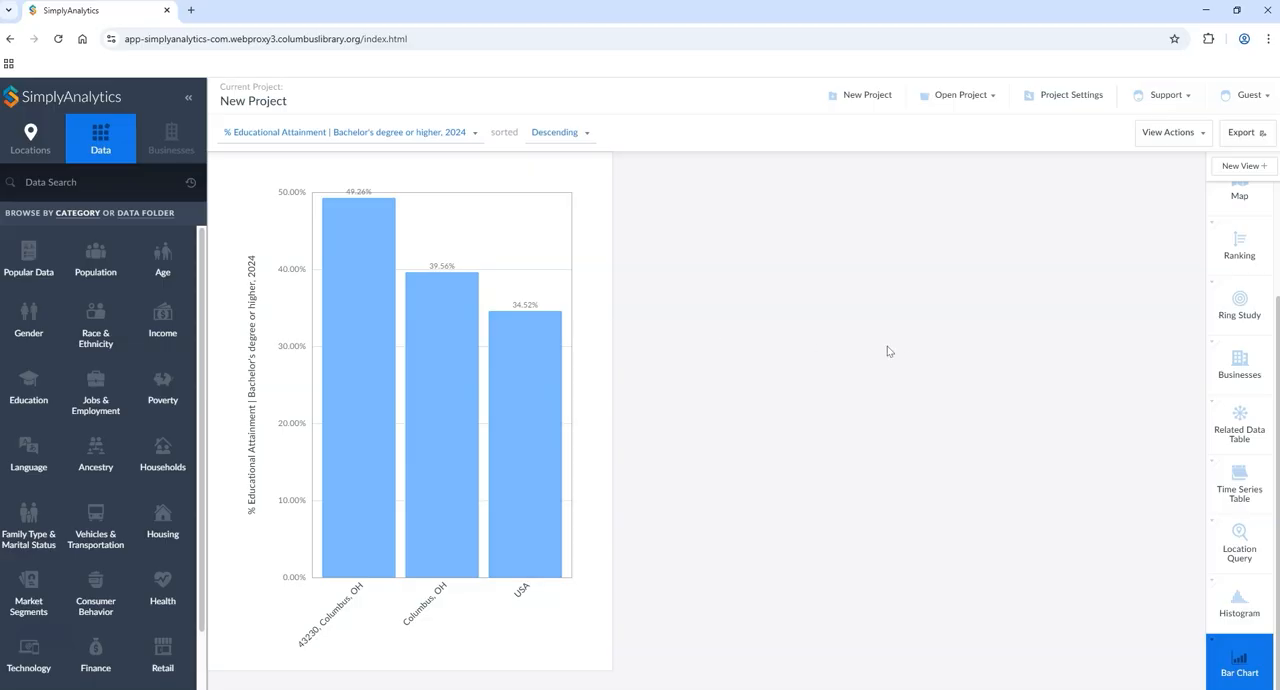
Step: Create a scatter plot for 43230 with Median Household Income, 2024 on the x-axis and % Bachelor's degree or higher, 2024 on the y-axis
left_click(1225, 175)
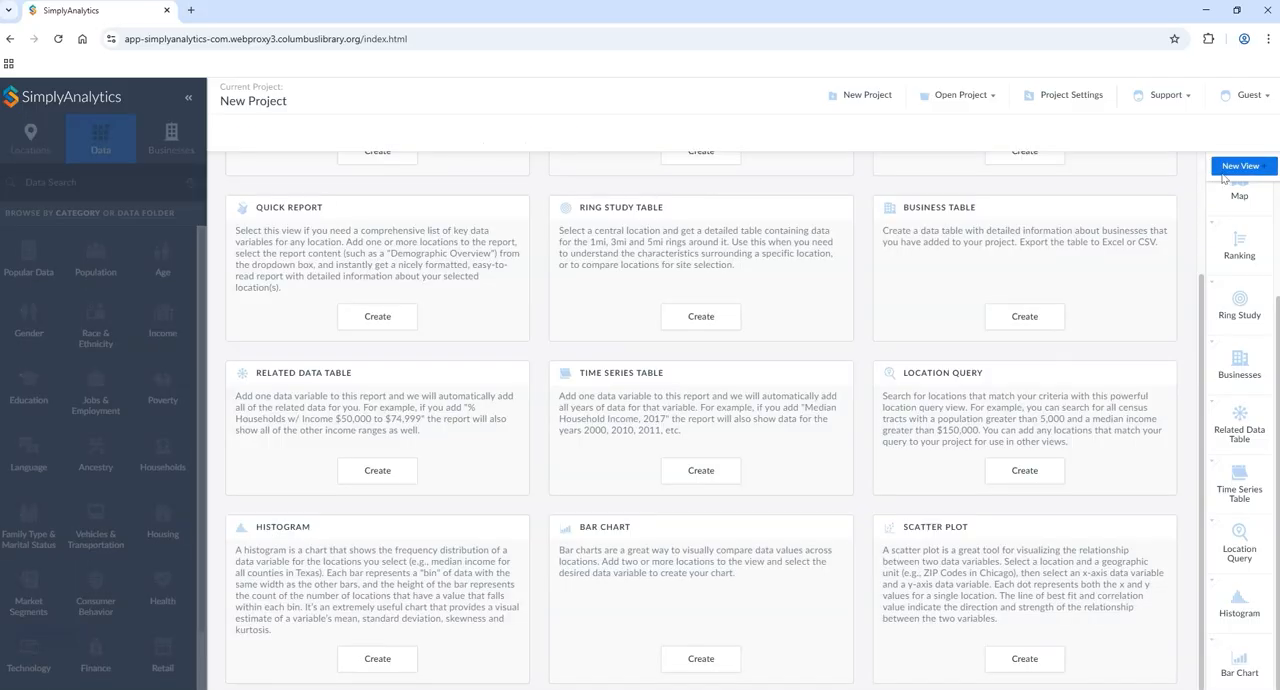
left_click(1025, 659)
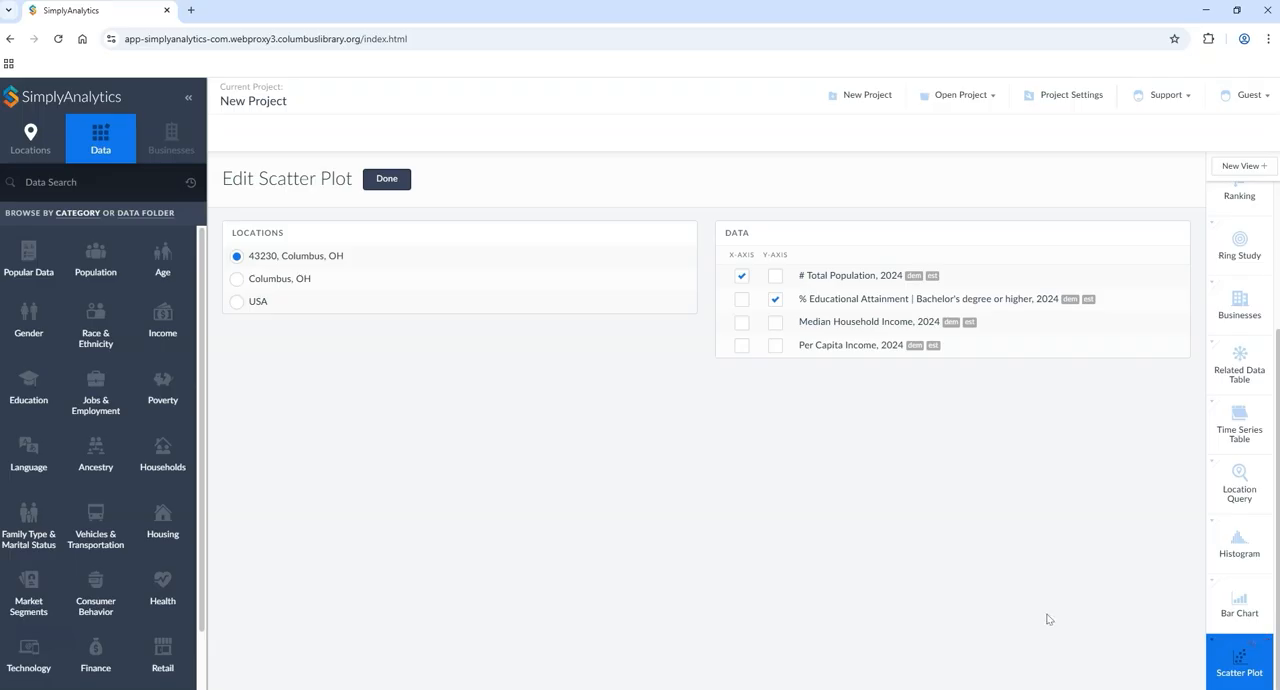
left_click(742, 278)
left_click(741, 275)
left_click(741, 324)
left_click(385, 182)
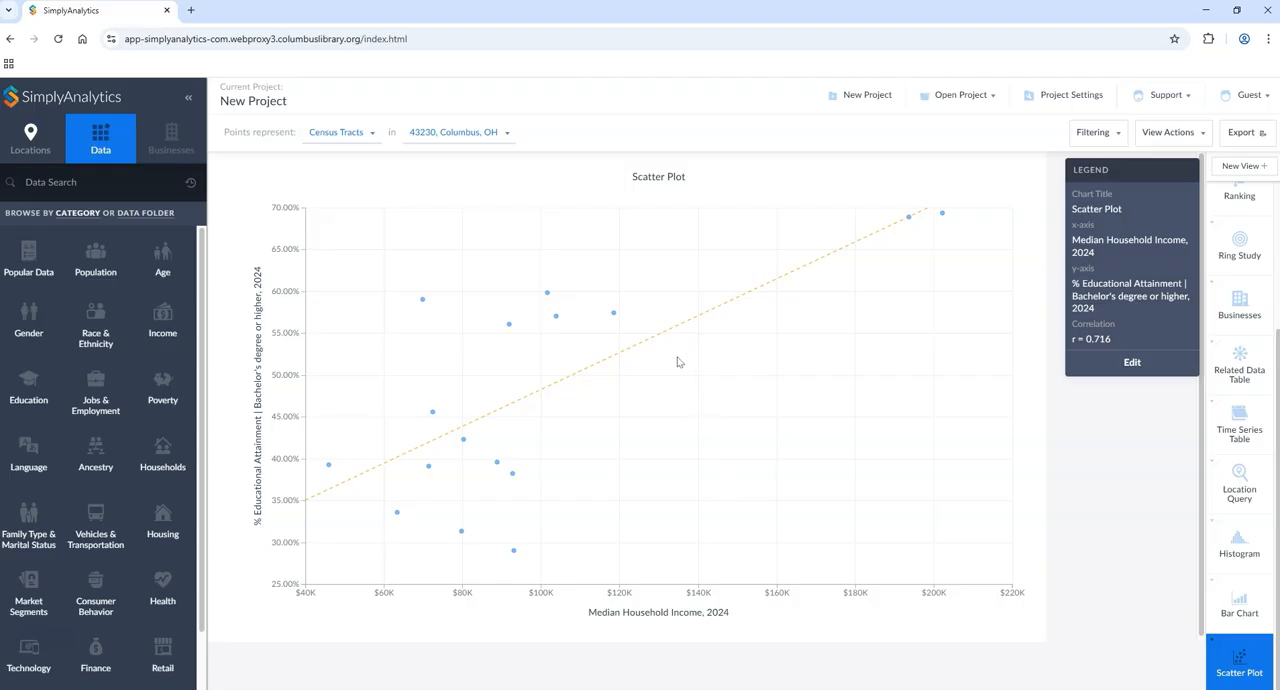
Step: Change the scatter plot to show zip codes in Columbus, OH
left_click(446, 131)
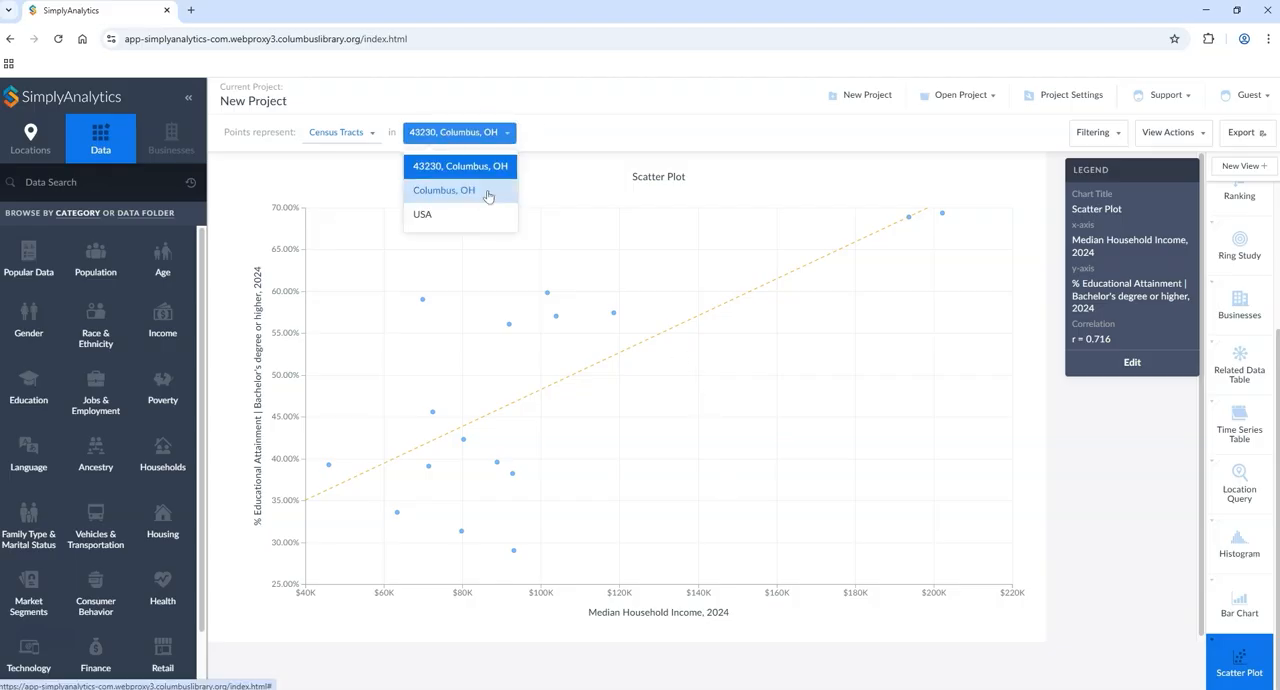
left_click(340, 132)
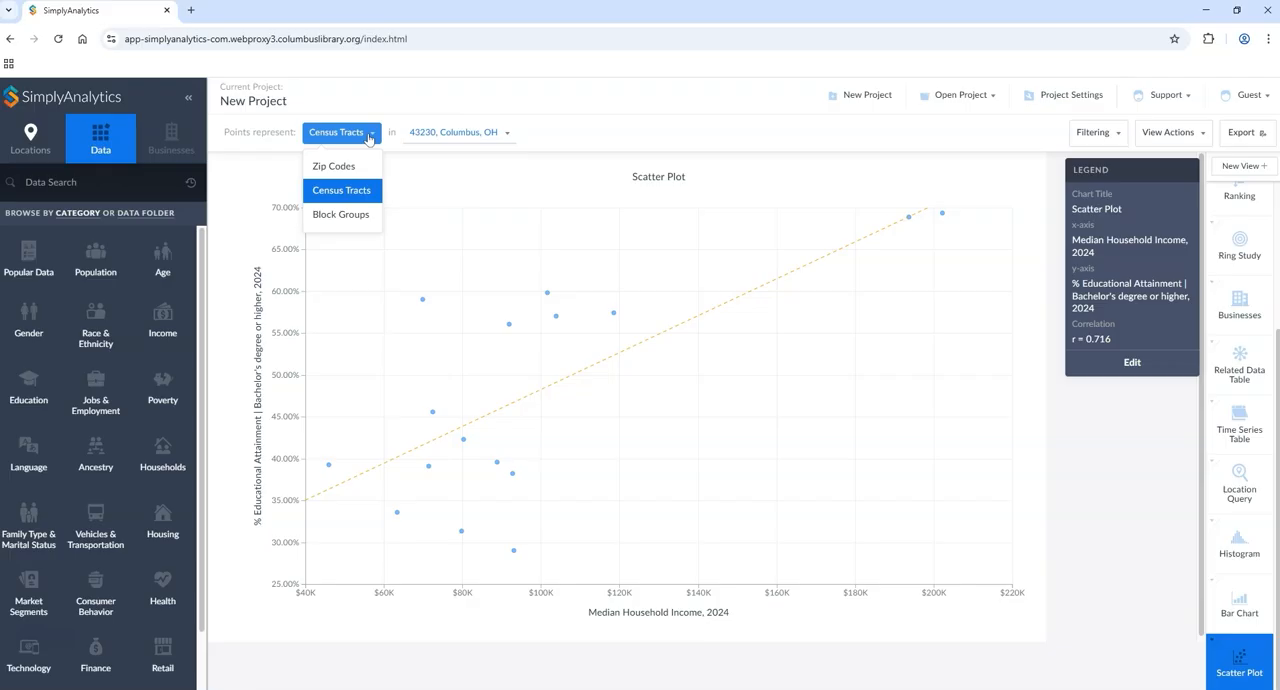
left_click(450, 132)
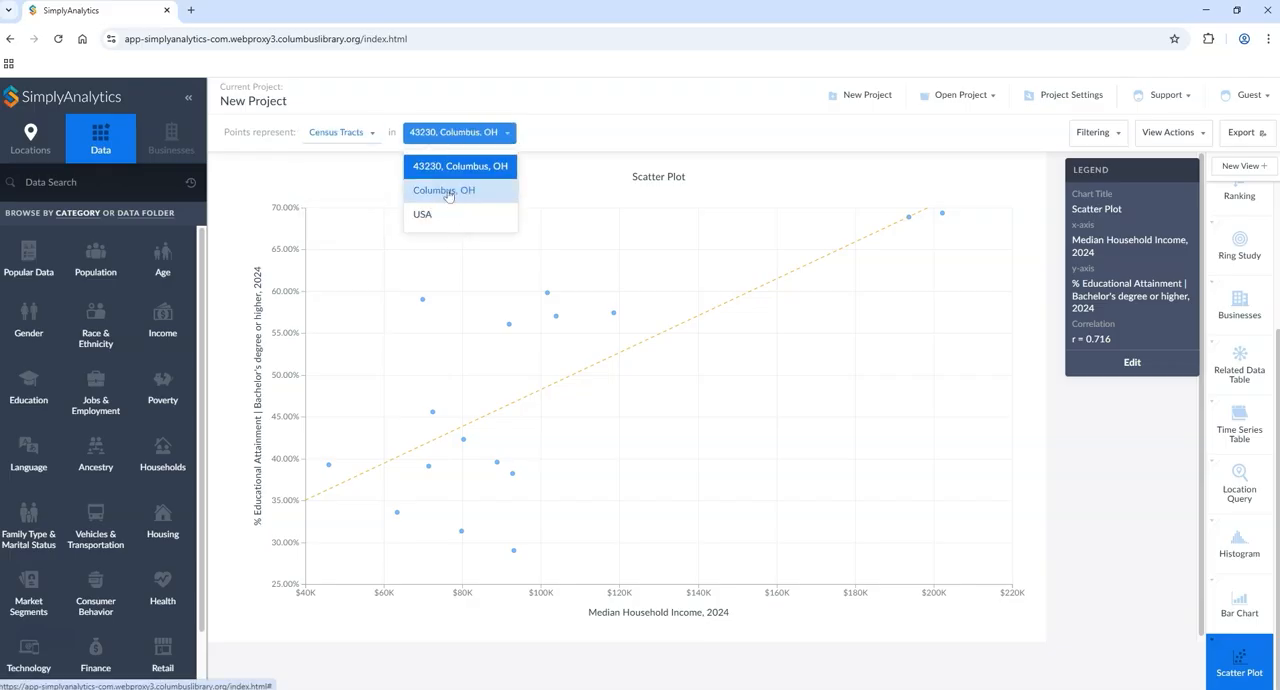
left_click(446, 191)
left_click(370, 142)
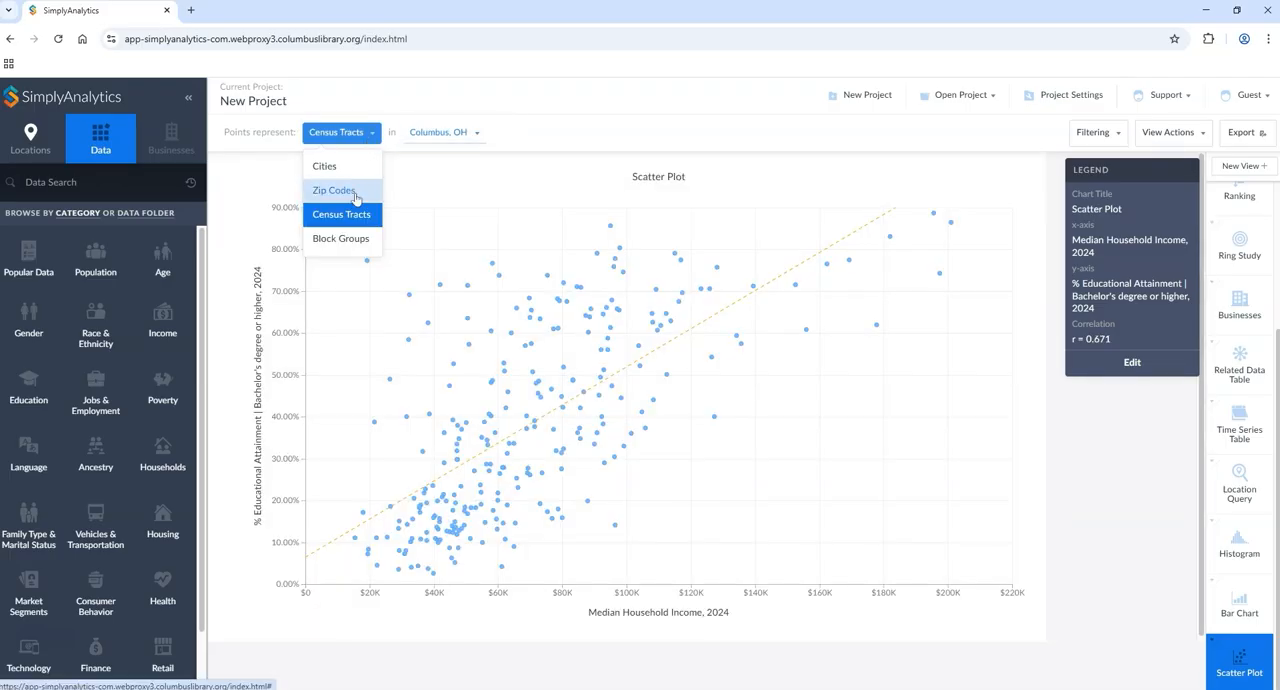
left_click(355, 190)
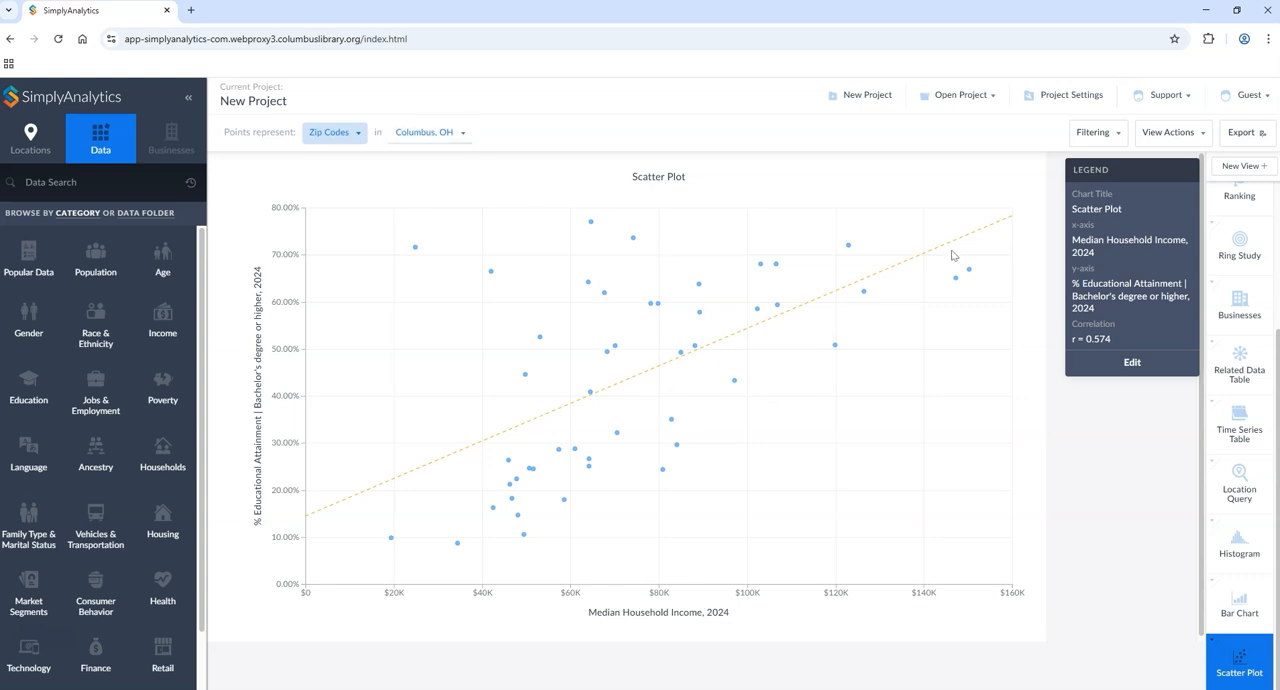
Step: Switch the scatter plot to states in the USA, and return its location to 43230, Columbus, OH
left_click(419, 131)
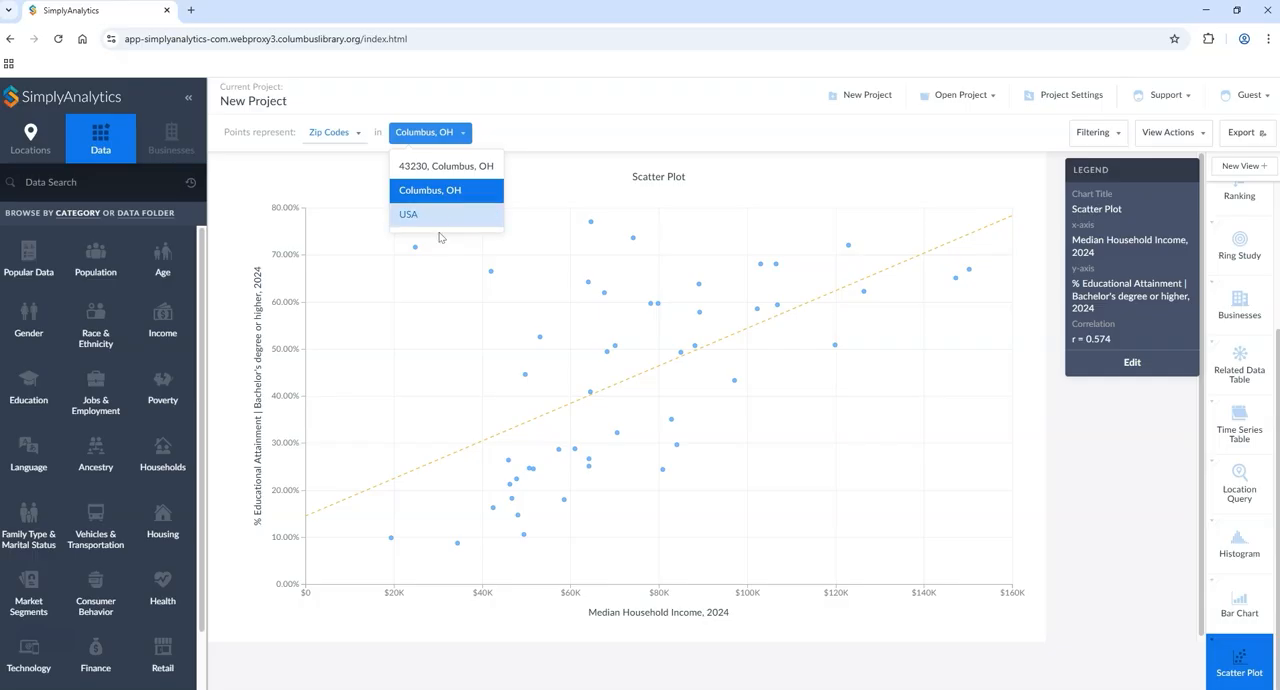
left_click(414, 213)
left_click(339, 136)
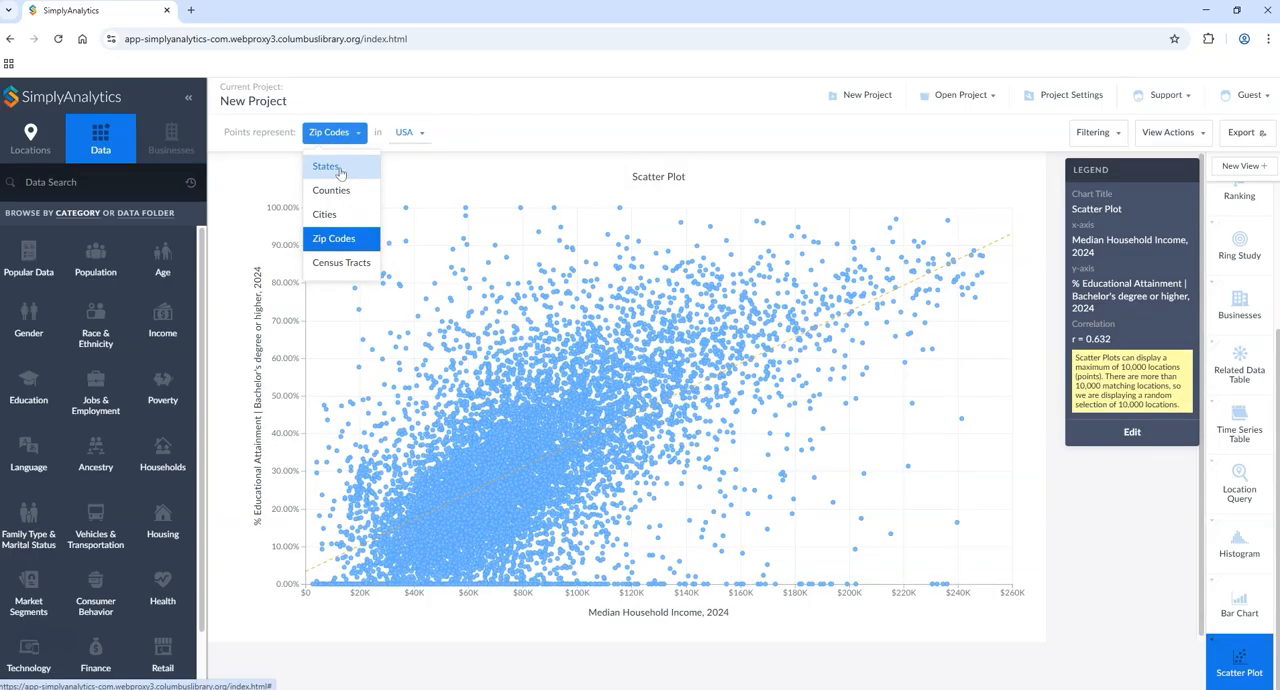
left_click(322, 166)
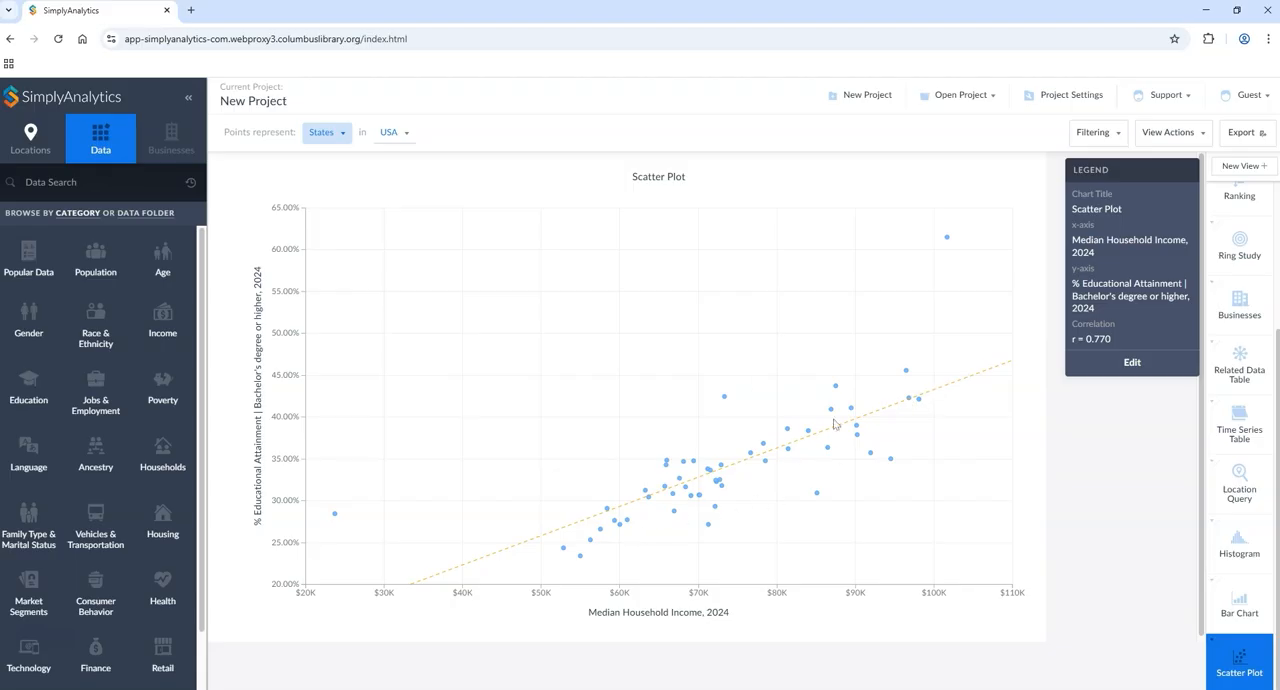
left_click(393, 132)
left_click(410, 161)
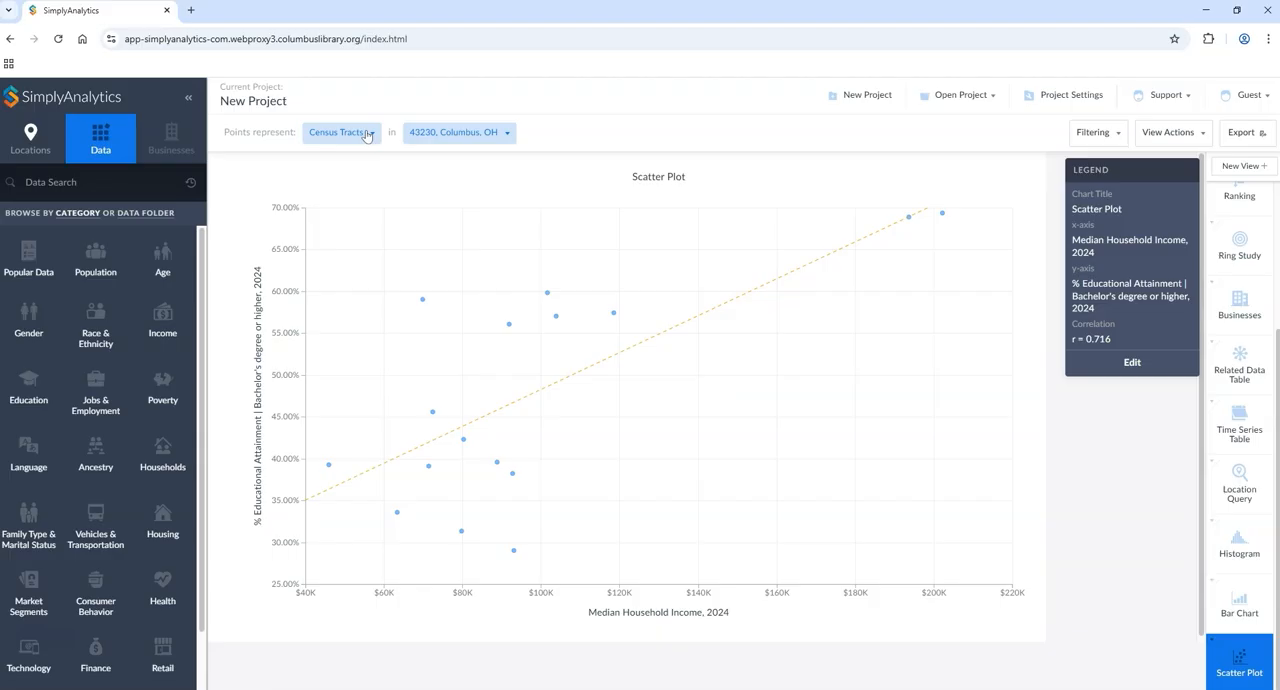